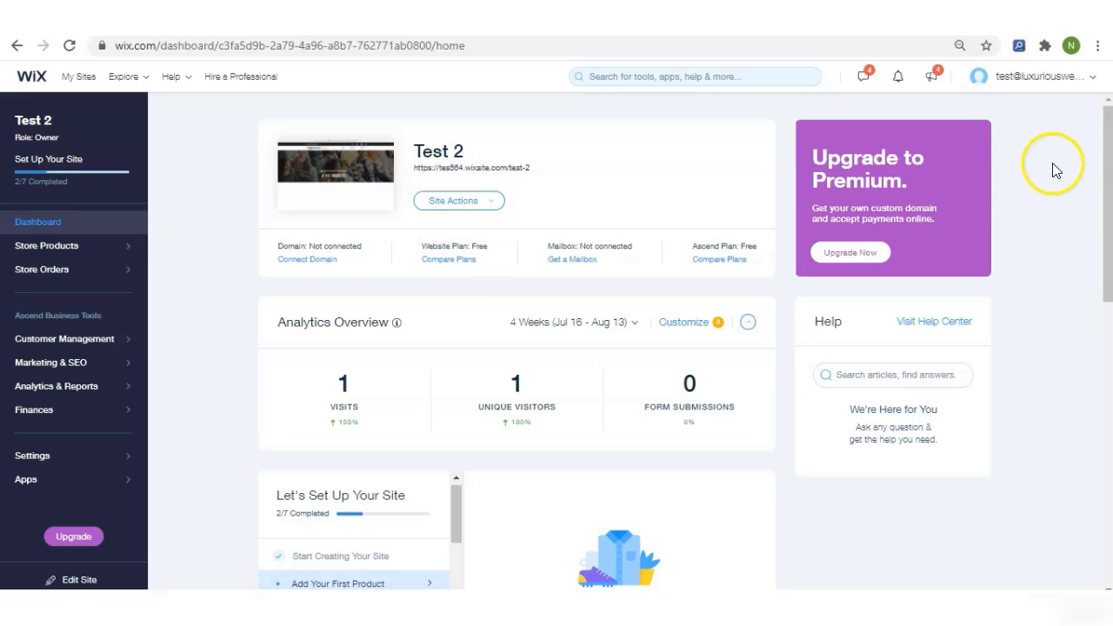
- Open the premium upgrade plans for the Test 2 site and review the Business & eCommerce options
{"action": "left_click", "coordinate": [1050, 80]}
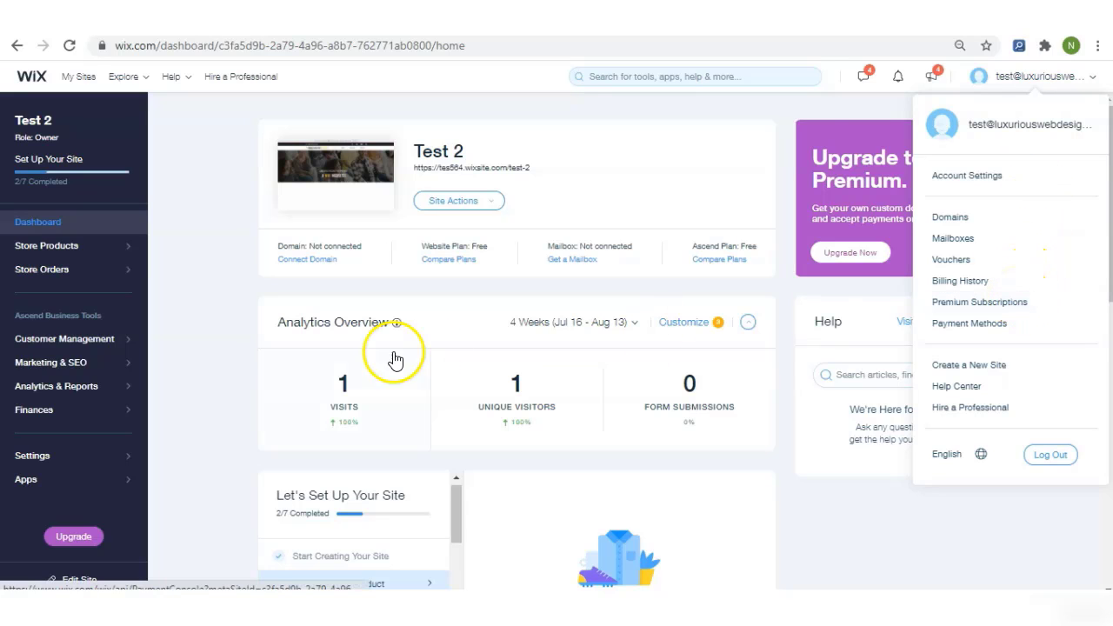
{"action": "left_click", "coordinate": [226, 354]}
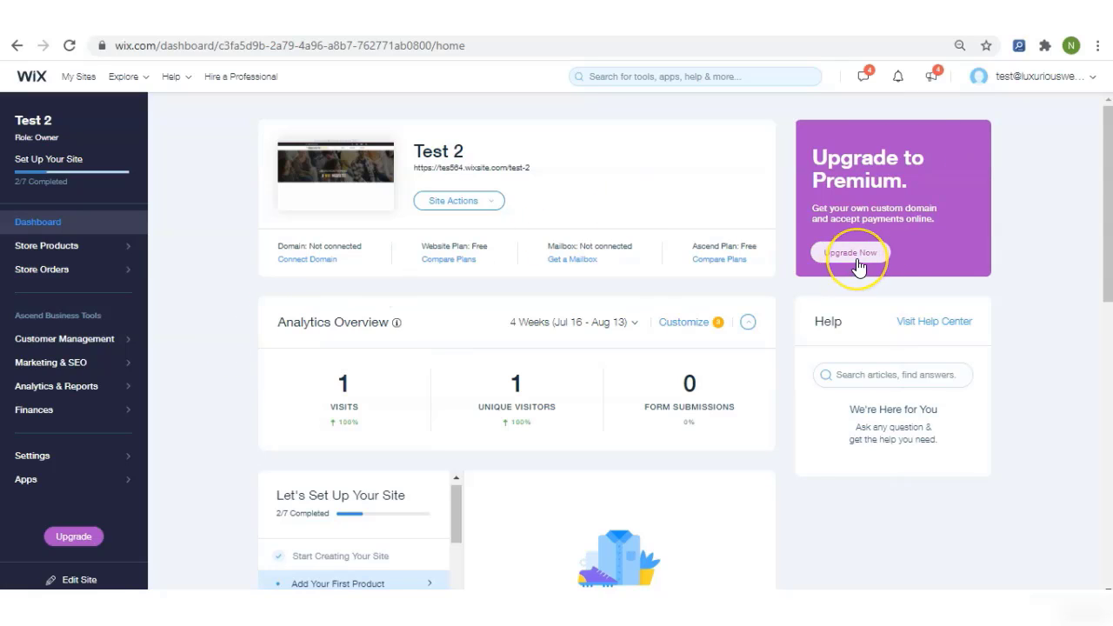
{"action": "left_click", "coordinate": [469, 268]}
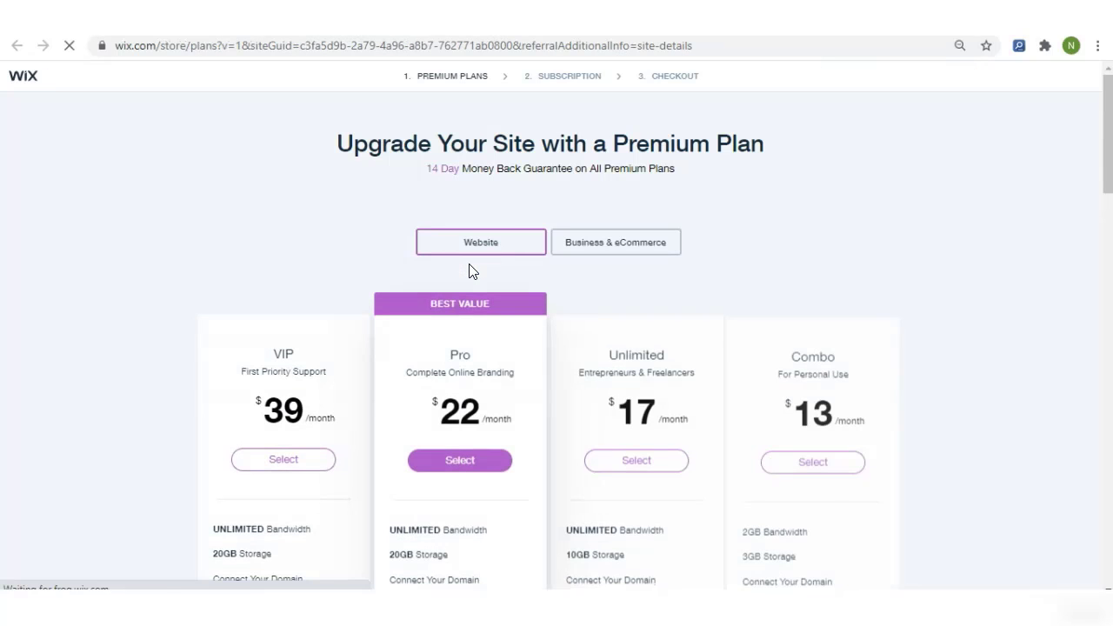
{"action": "left_click", "coordinate": [587, 243]}
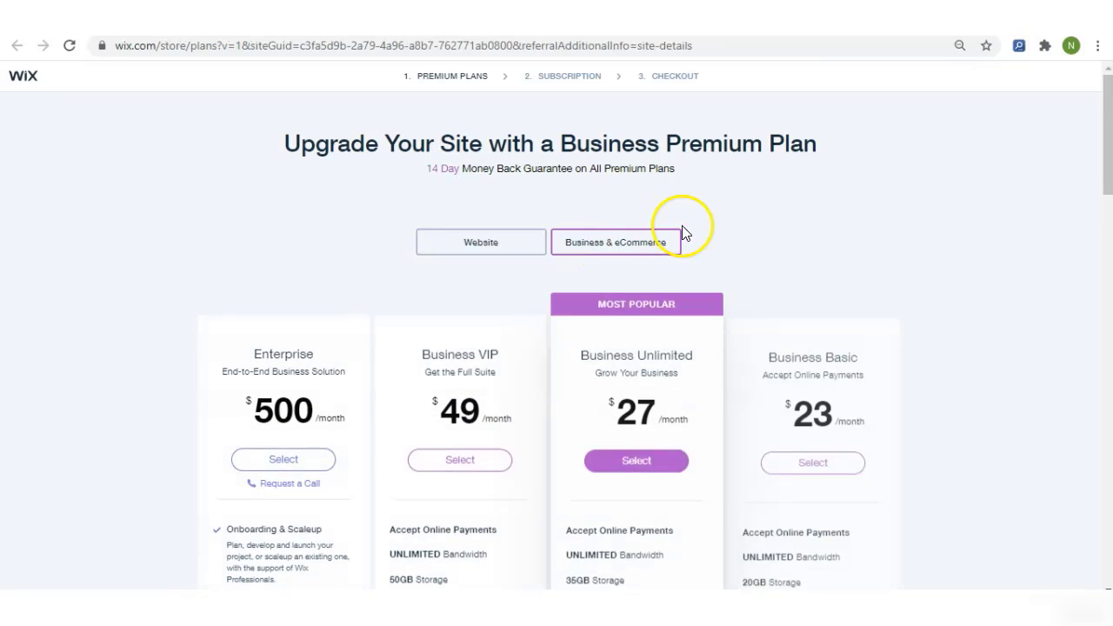
{"action": "left_click", "coordinate": [1106, 152]}
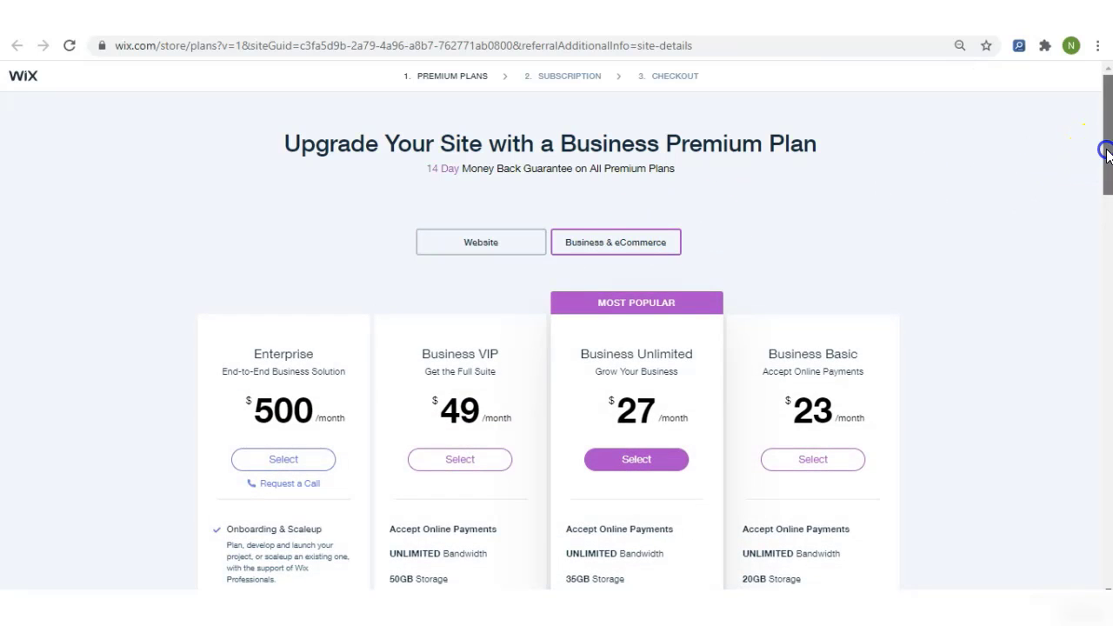
{"action": "mouse_move", "coordinate": [1106, 152]}
{"action": "left_mouse_down"}
{"action": "mouse_move", "coordinate": [1103, 259]}
{"action": "mouse_move", "coordinate": [1103, 155]}
{"action": "left_mouse_up"}
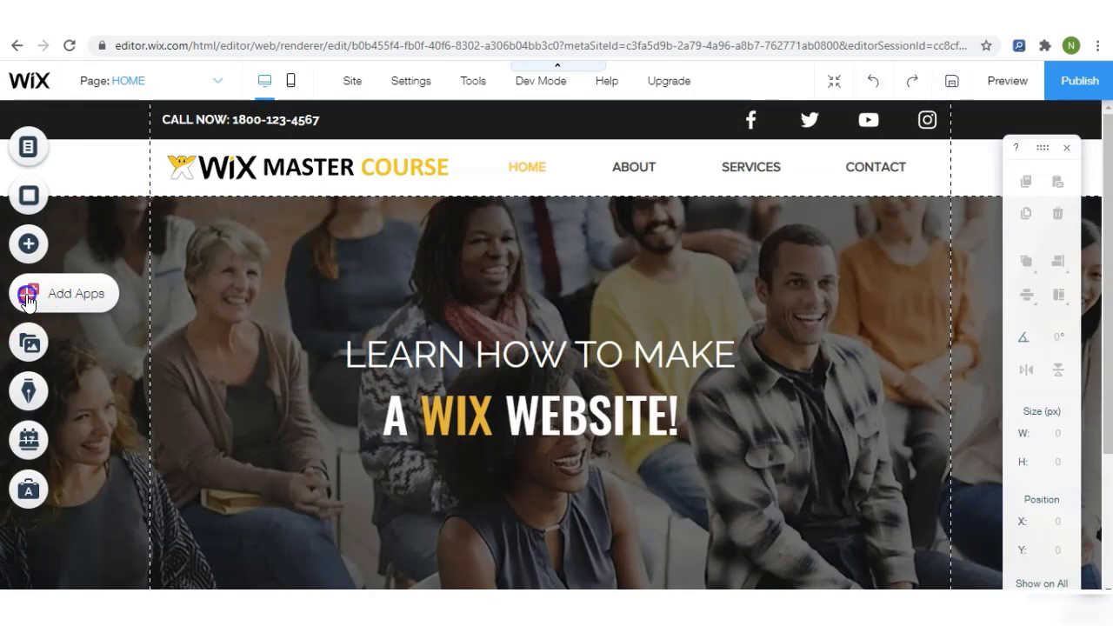
- Search the Wix App Market for "store" and look over the Wix Stores entry, then close the market
{"action": "left_click", "coordinate": [28, 296]}
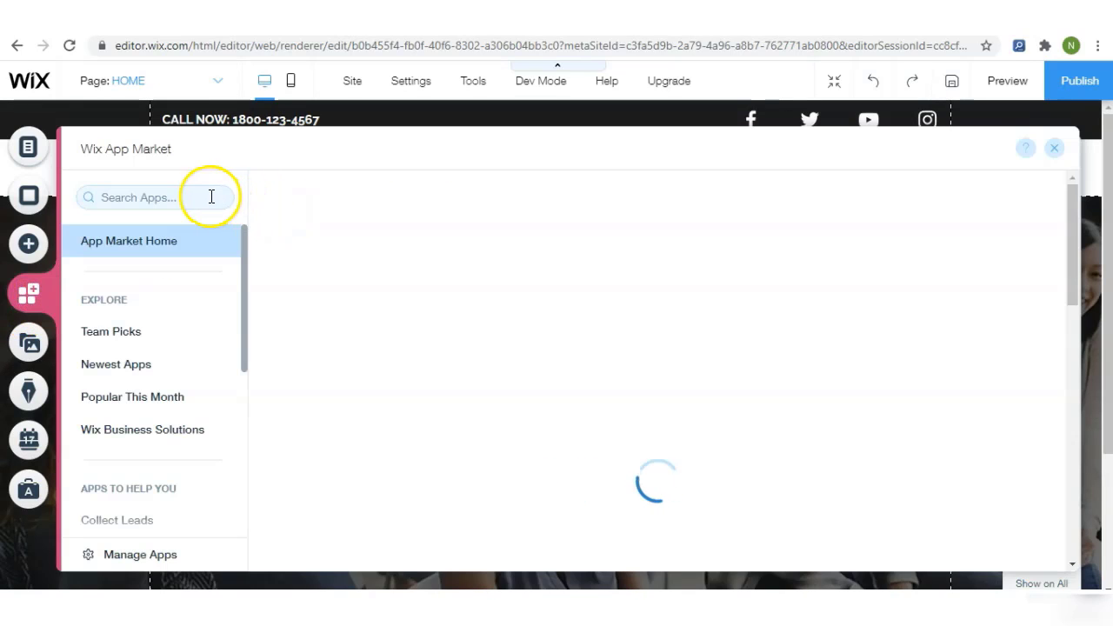
{"action": "left_click", "coordinate": [211, 197]}
{"action": "type", "text": "sto"}
{"action": "key", "text": "ctrl+a"}
{"action": "key", "text": "BackSpace"}
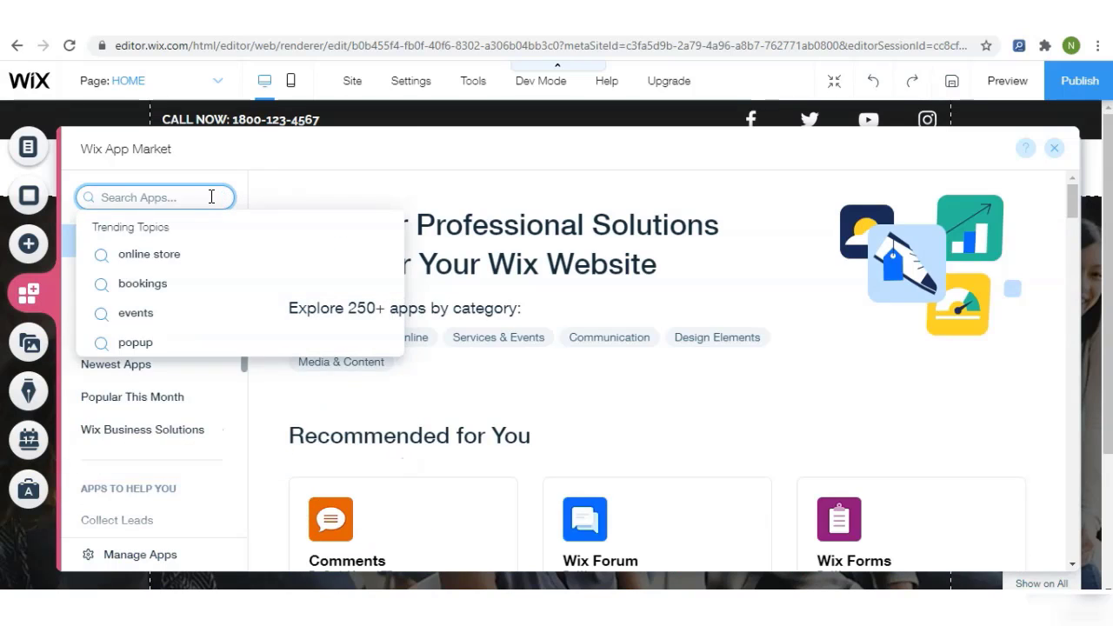
{"action": "type", "text": "store"}
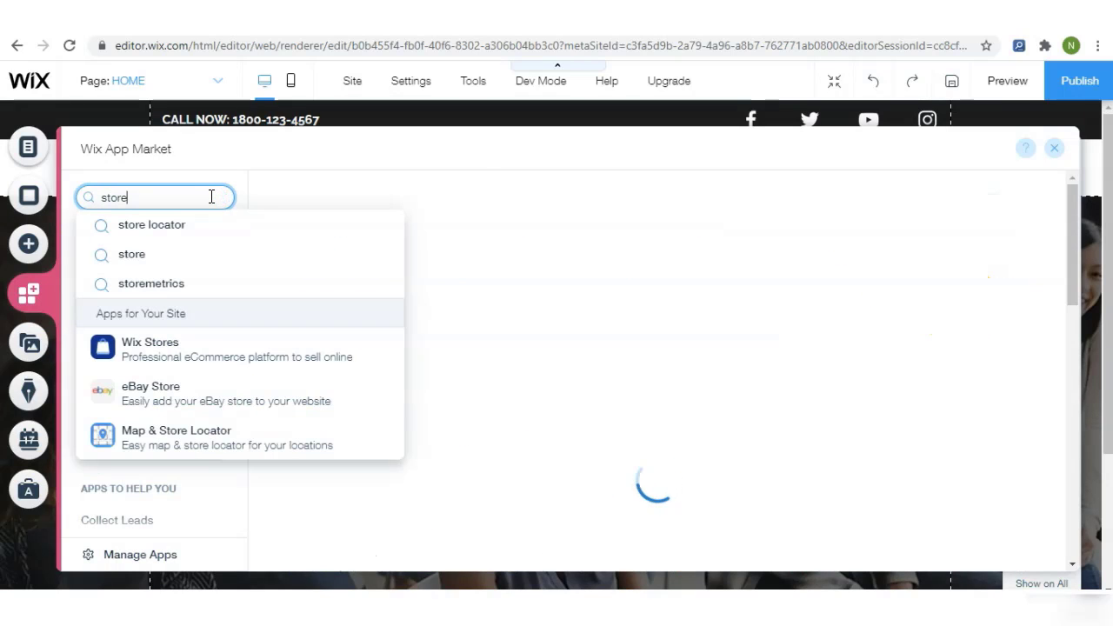
{"action": "left_click", "coordinate": [460, 173]}
{"action": "left_click", "coordinate": [509, 224]}
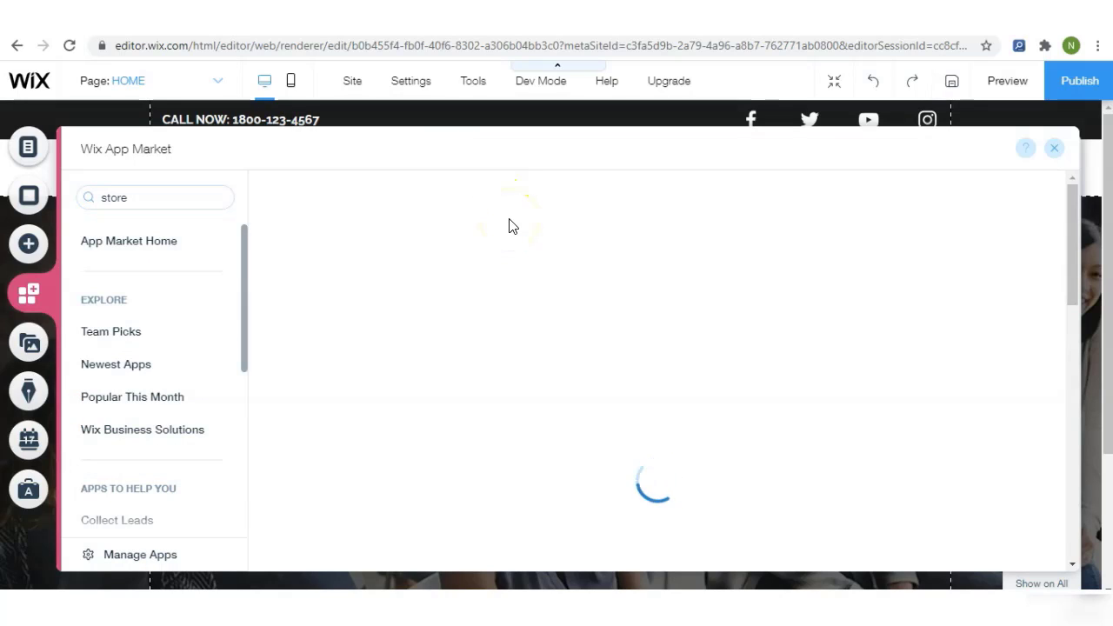
{"action": "left_click", "coordinate": [485, 383]}
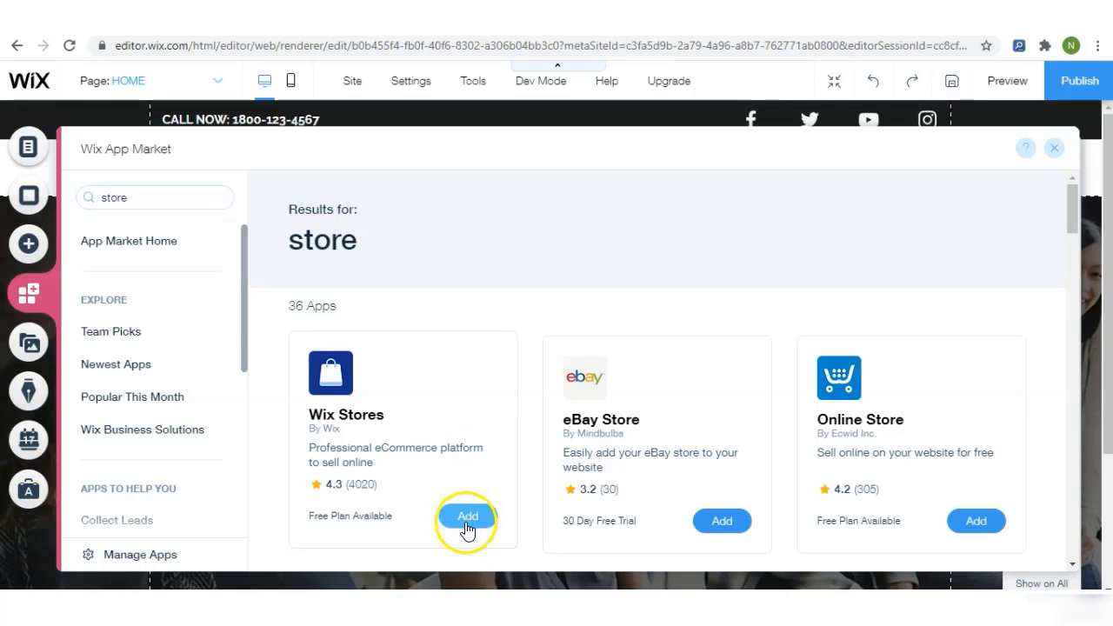
{"action": "left_click", "coordinate": [1054, 148]}
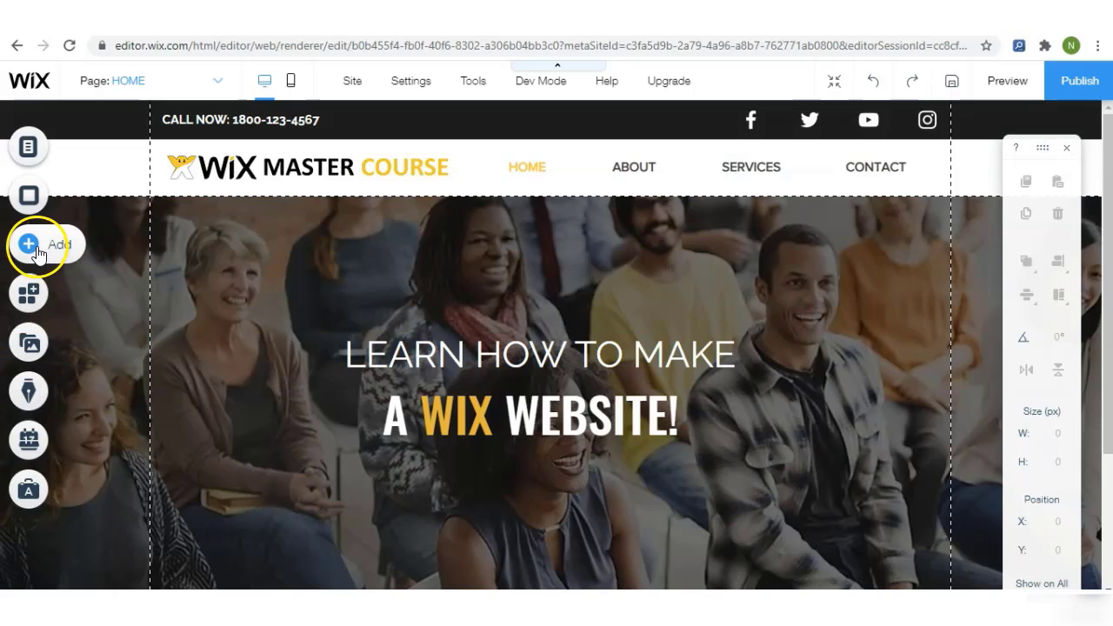
- Add an online store to the site and dismiss its welcome message
{"action": "left_click", "coordinate": [30, 246]}
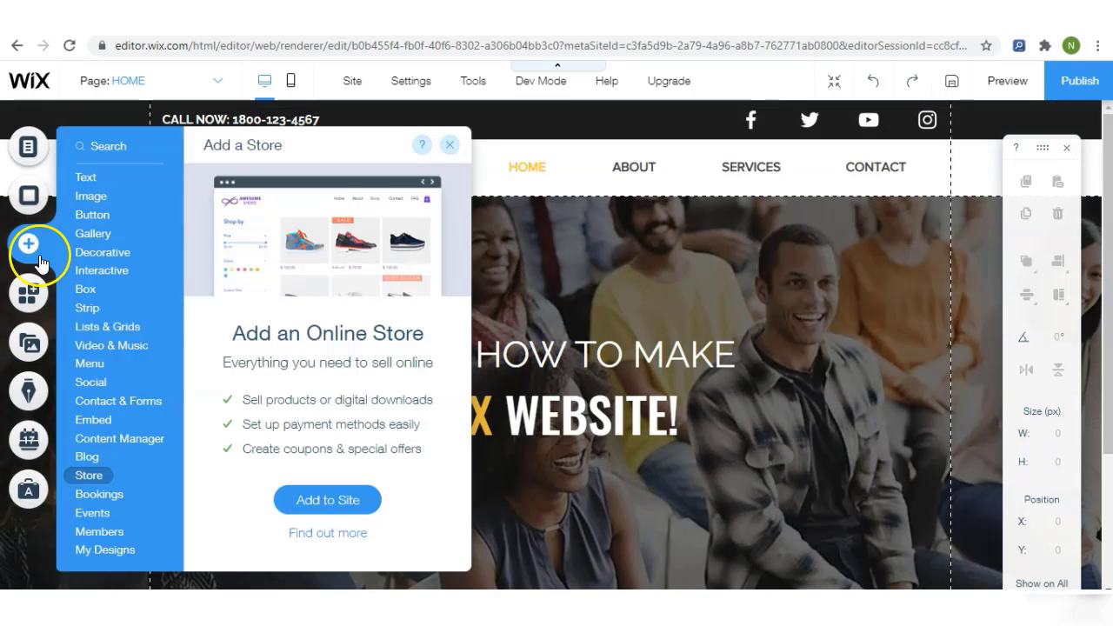
{"action": "left_click", "coordinate": [296, 498]}
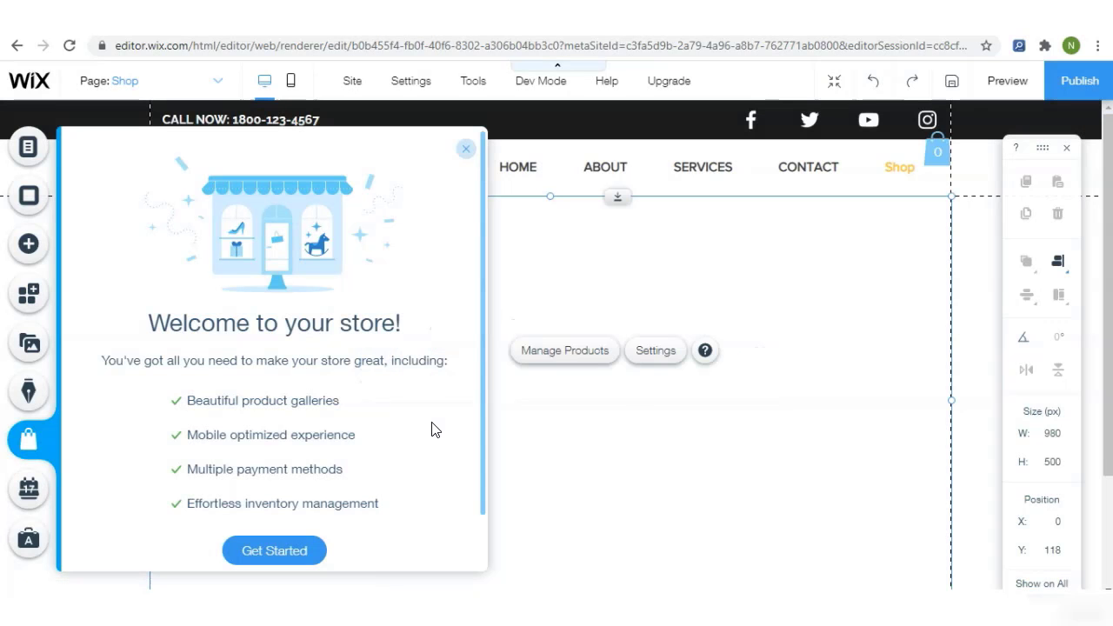
{"action": "left_click", "coordinate": [464, 153]}
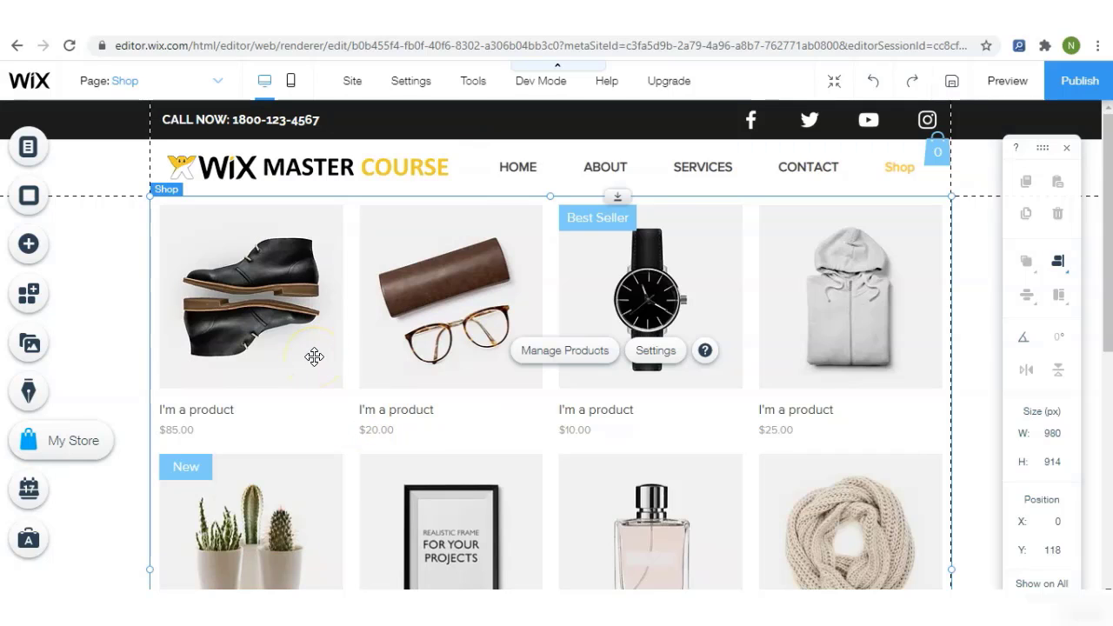
- Review the pages listed in the site menu, including the new Shop page
{"action": "left_click", "coordinate": [41, 163]}
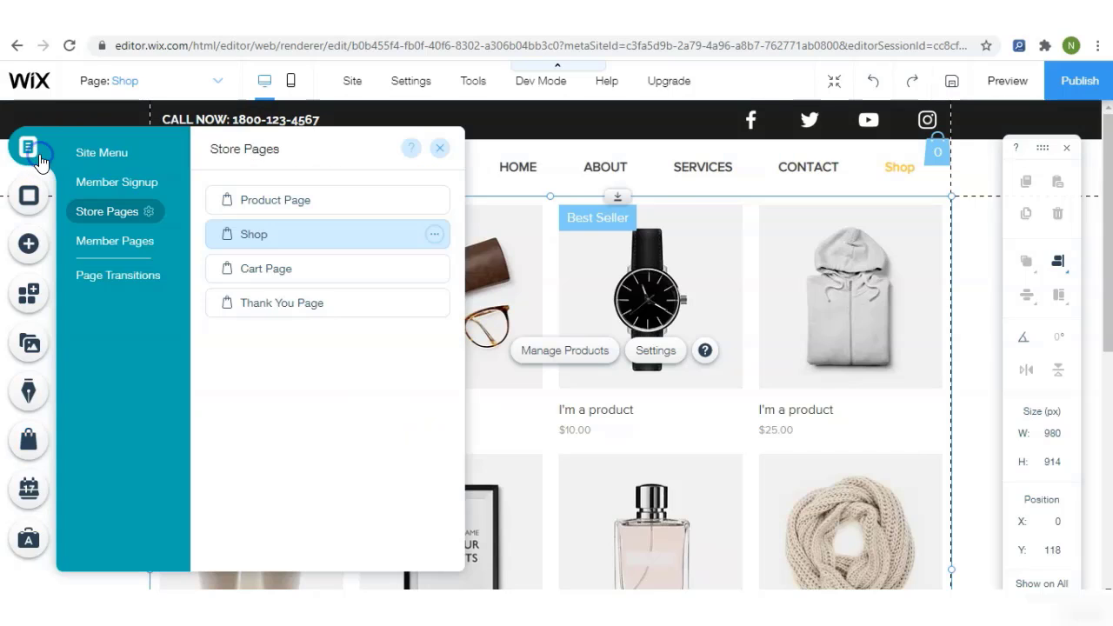
{"action": "left_click", "coordinate": [107, 160]}
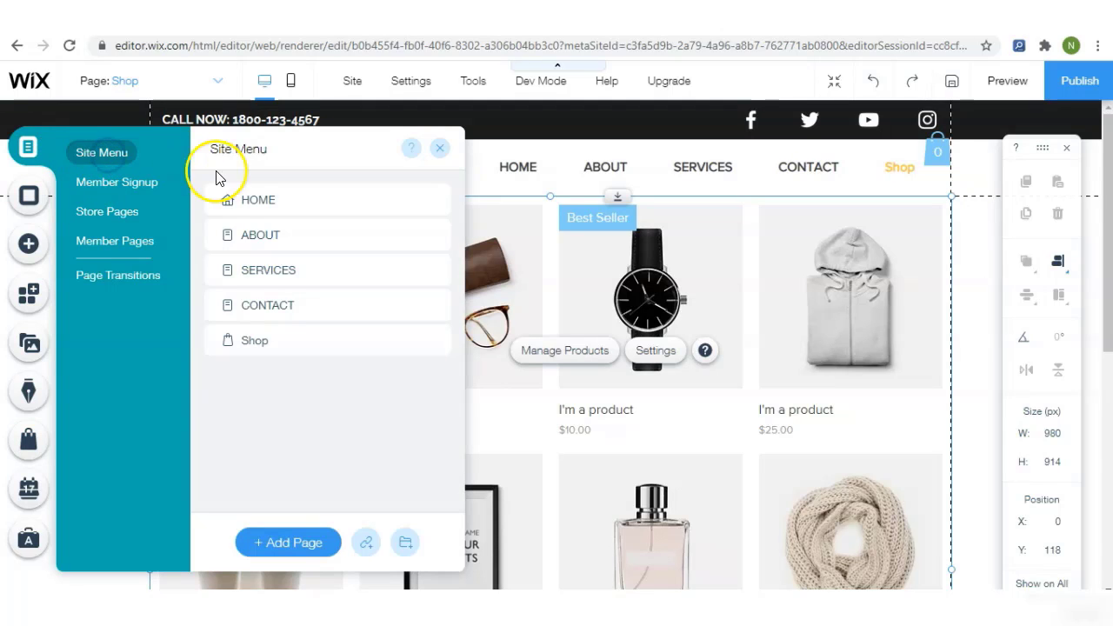
{"action": "left_click_drag", "start_coordinate": [263, 348], "coordinate": [259, 415]}
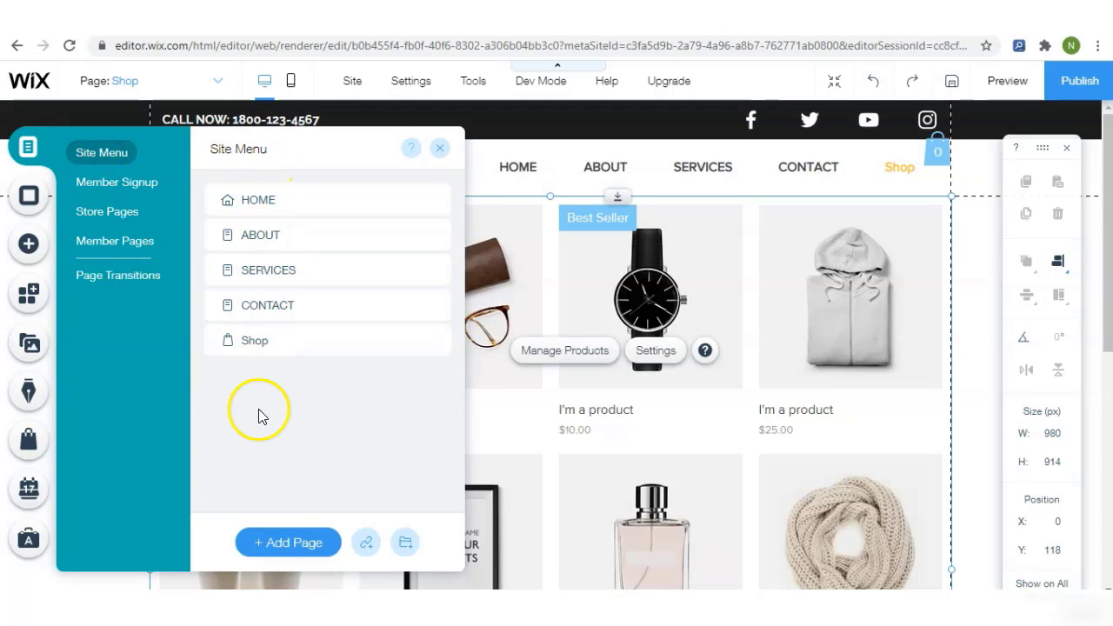
- Look through the store's Product Page, Cart Page and Thank You Page, and return to the Shop page
{"action": "left_click", "coordinate": [130, 213]}
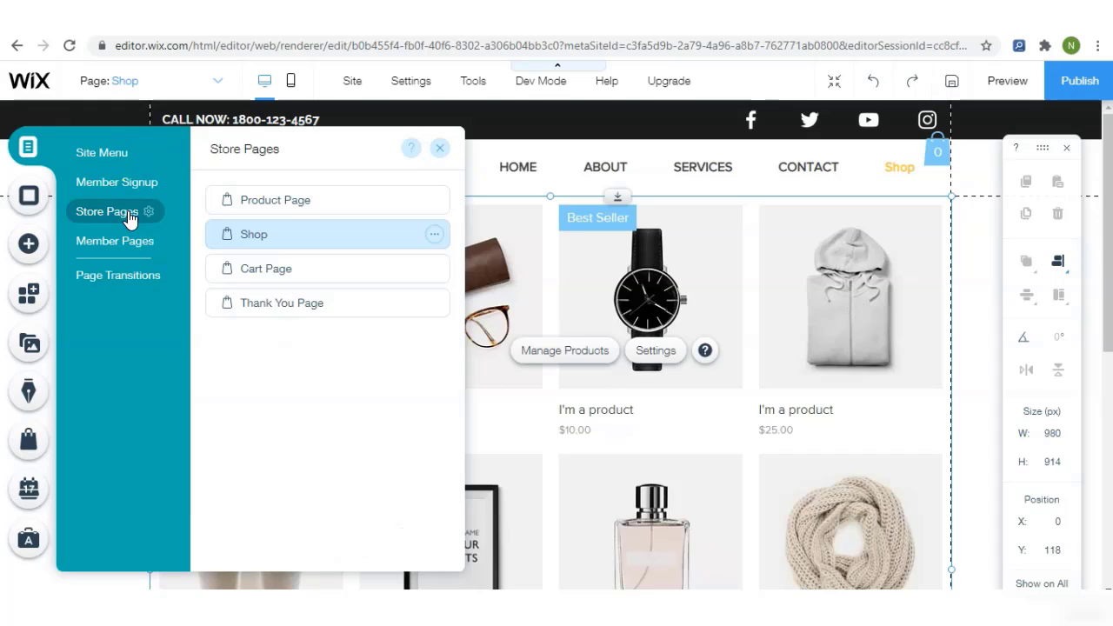
{"action": "left_click", "coordinate": [248, 211]}
{"action": "left_click", "coordinate": [282, 233]}
{"action": "left_click", "coordinate": [313, 212]}
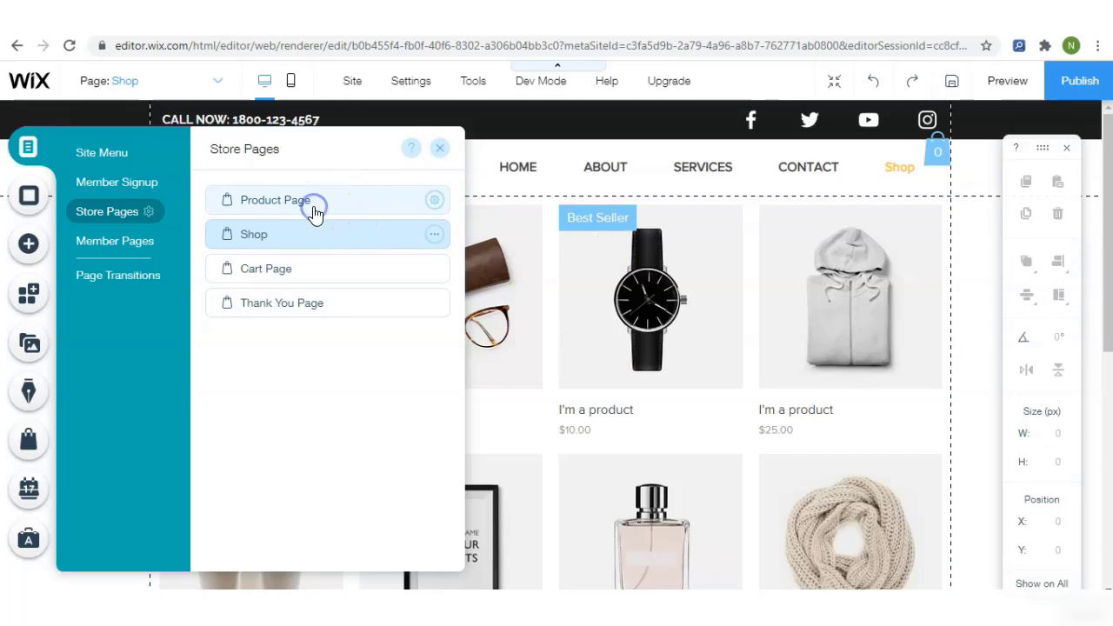
{"action": "left_click", "coordinate": [640, 298]}
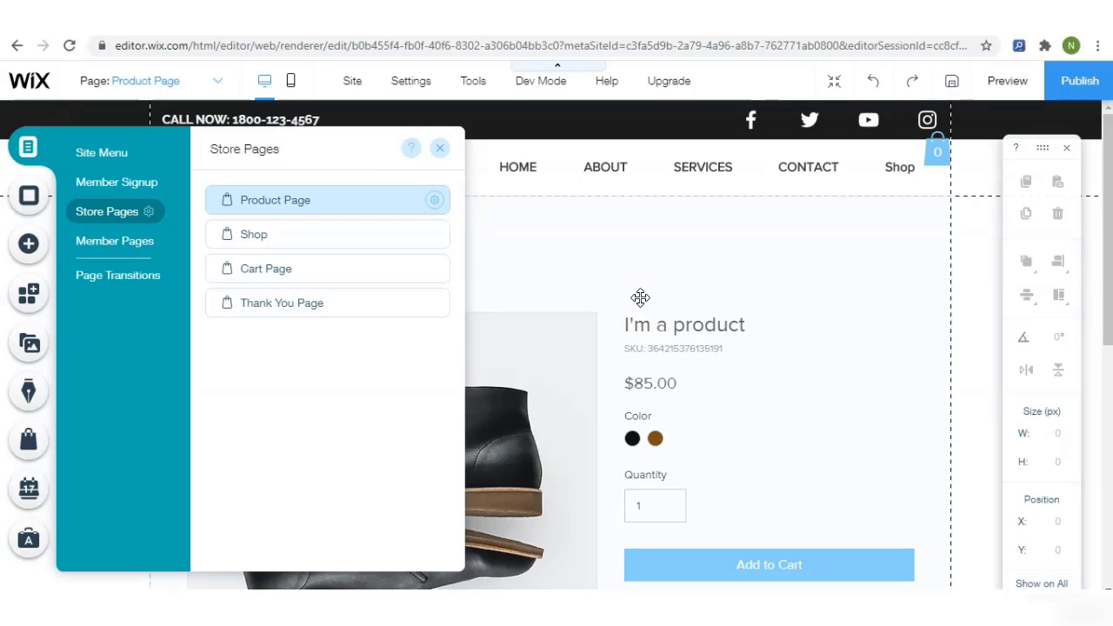
{"action": "left_click", "coordinate": [288, 276]}
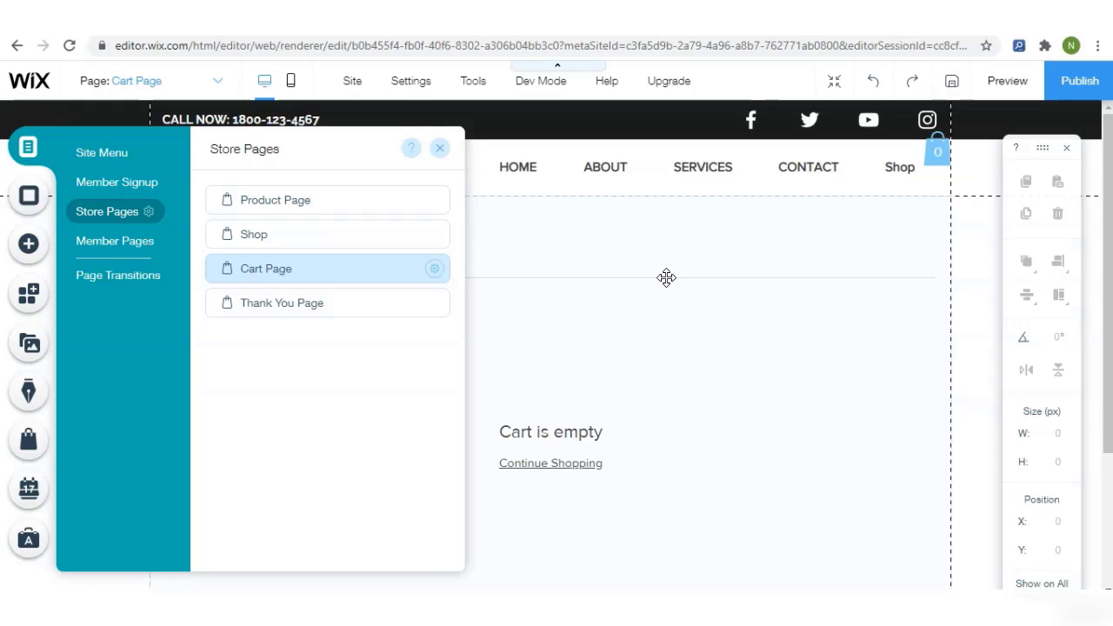
{"action": "left_click", "coordinate": [329, 311]}
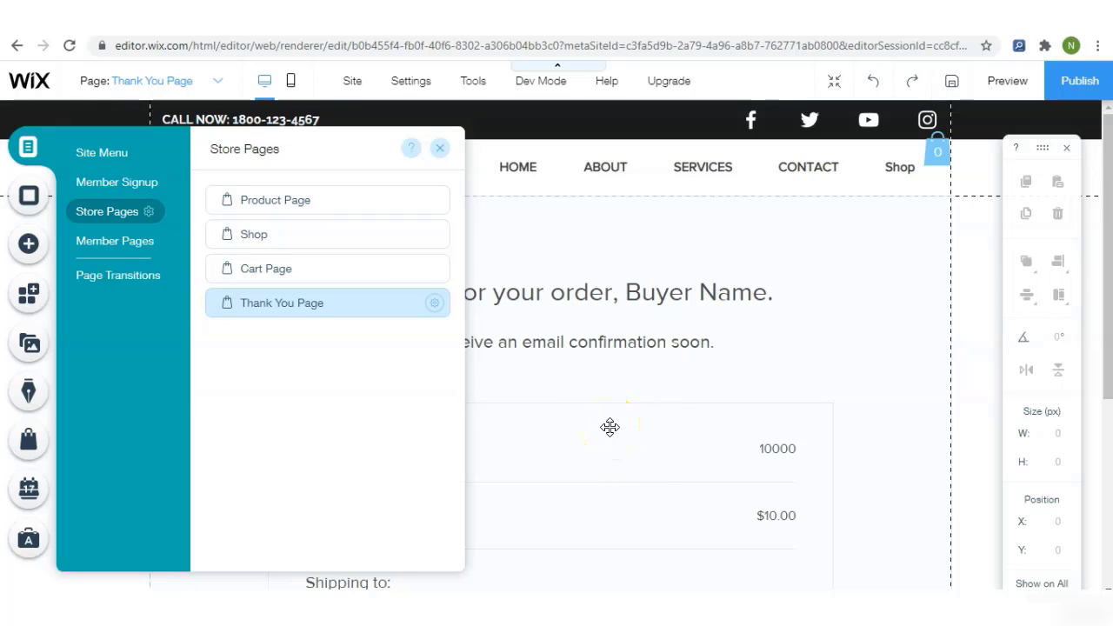
{"action": "left_click", "coordinate": [330, 236]}
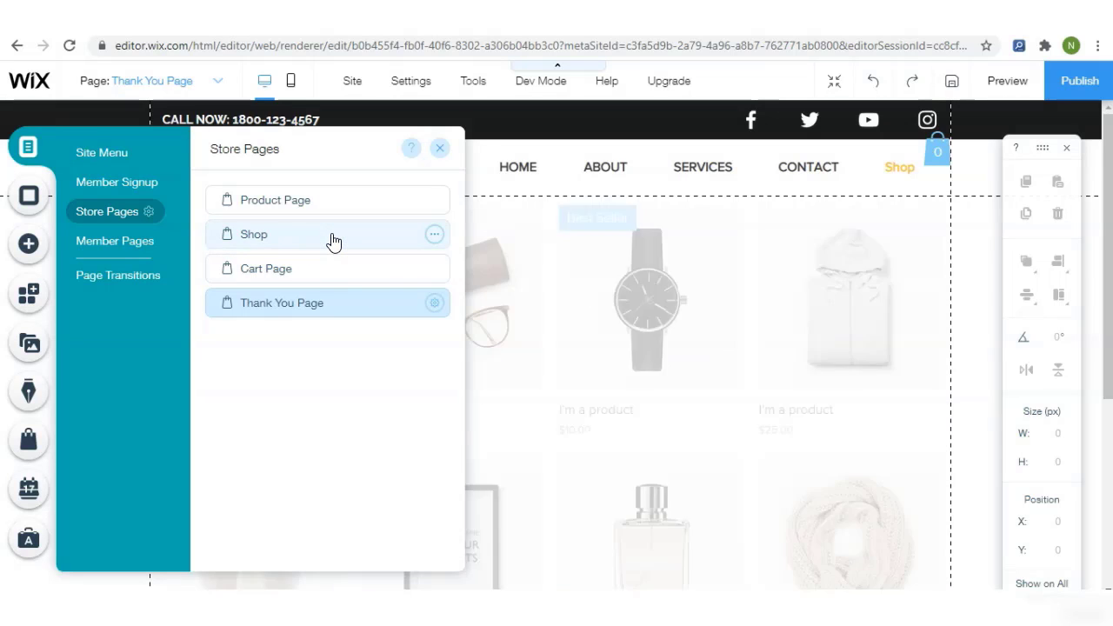
- Examine the shop gallery's collection settings and the store elements available to add to the page
{"action": "left_click", "coordinate": [668, 306]}
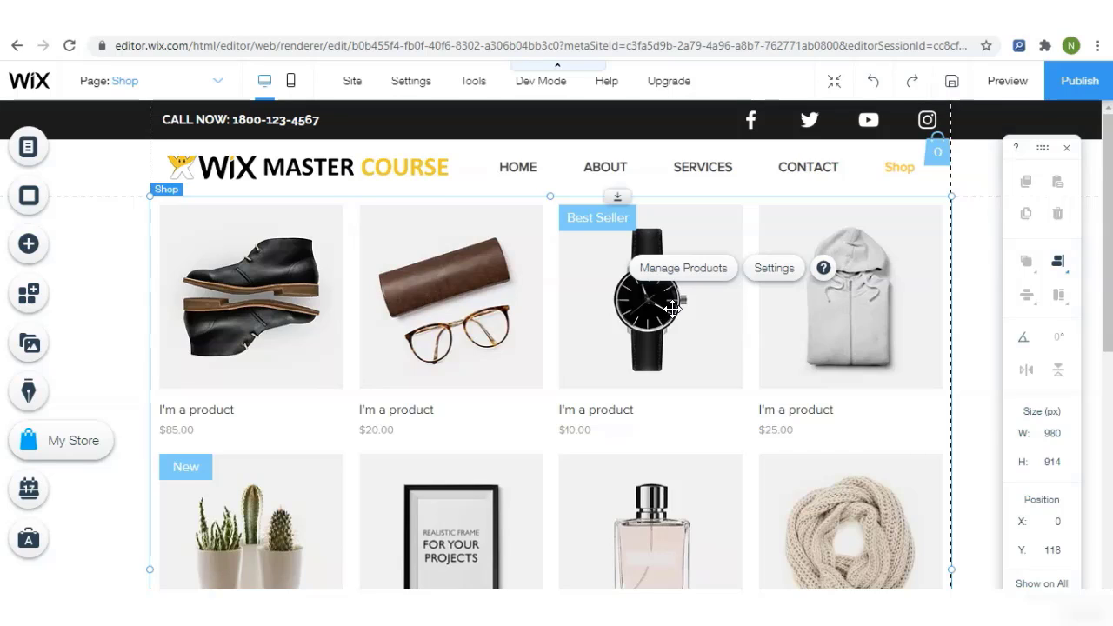
{"action": "left_click", "coordinate": [778, 269]}
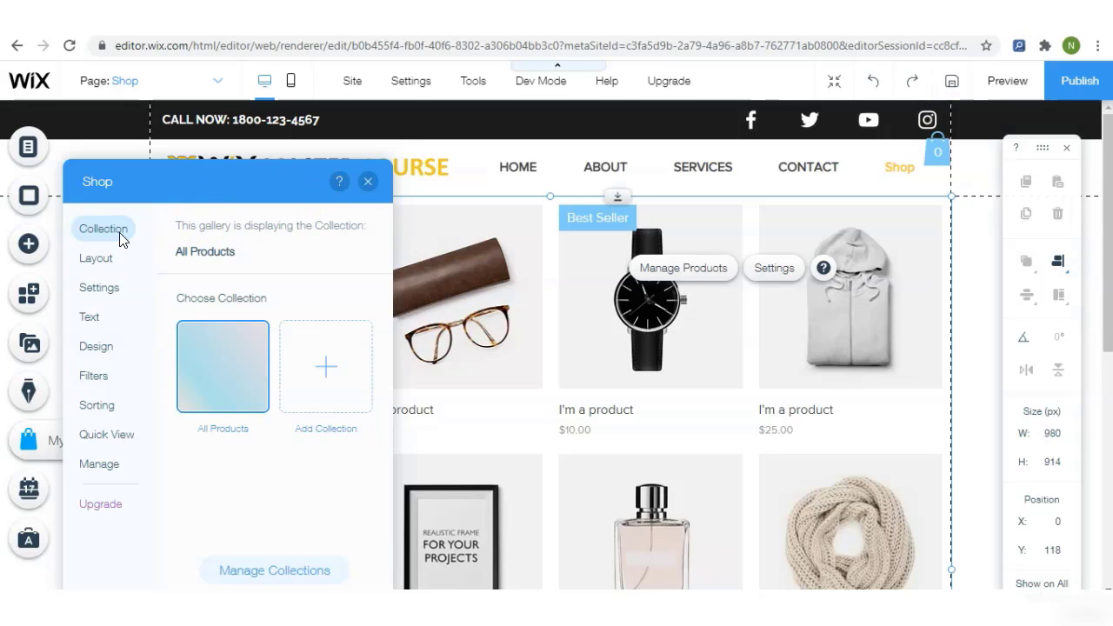
{"action": "left_click", "coordinate": [226, 364]}
{"action": "left_click", "coordinate": [316, 369]}
{"action": "left_click", "coordinate": [521, 340]}
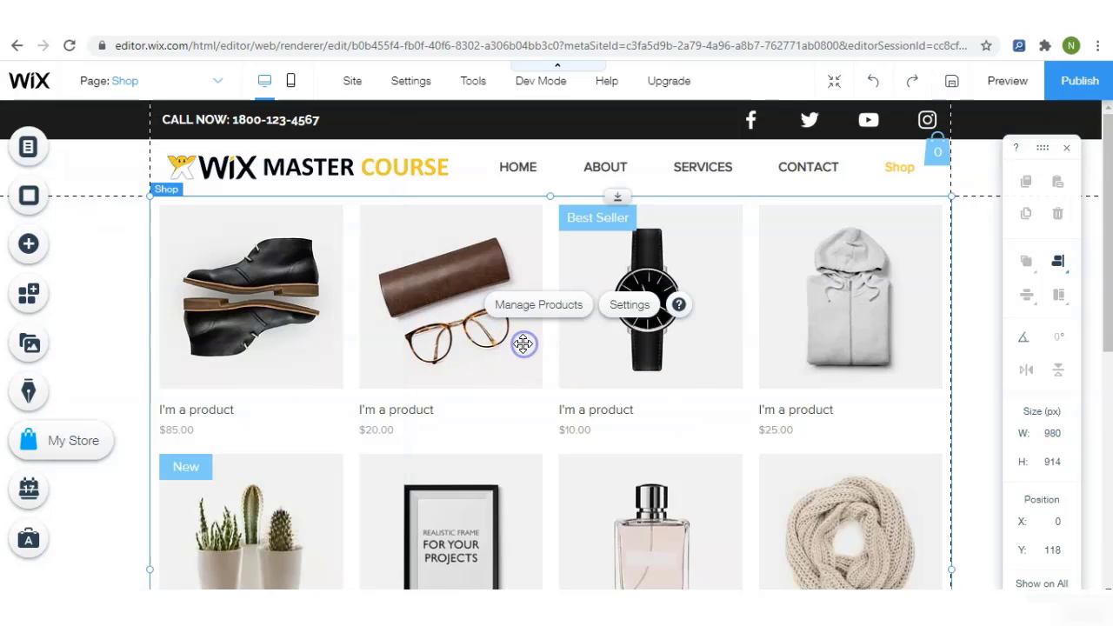
{"action": "left_click", "coordinate": [28, 244]}
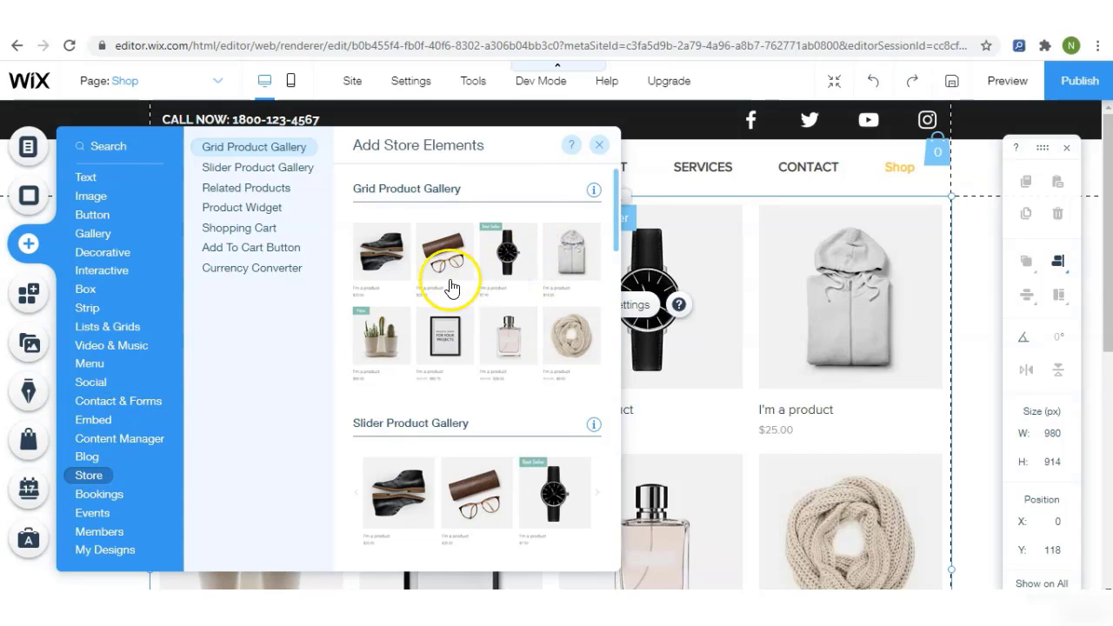
{"action": "left_click", "coordinate": [820, 249]}
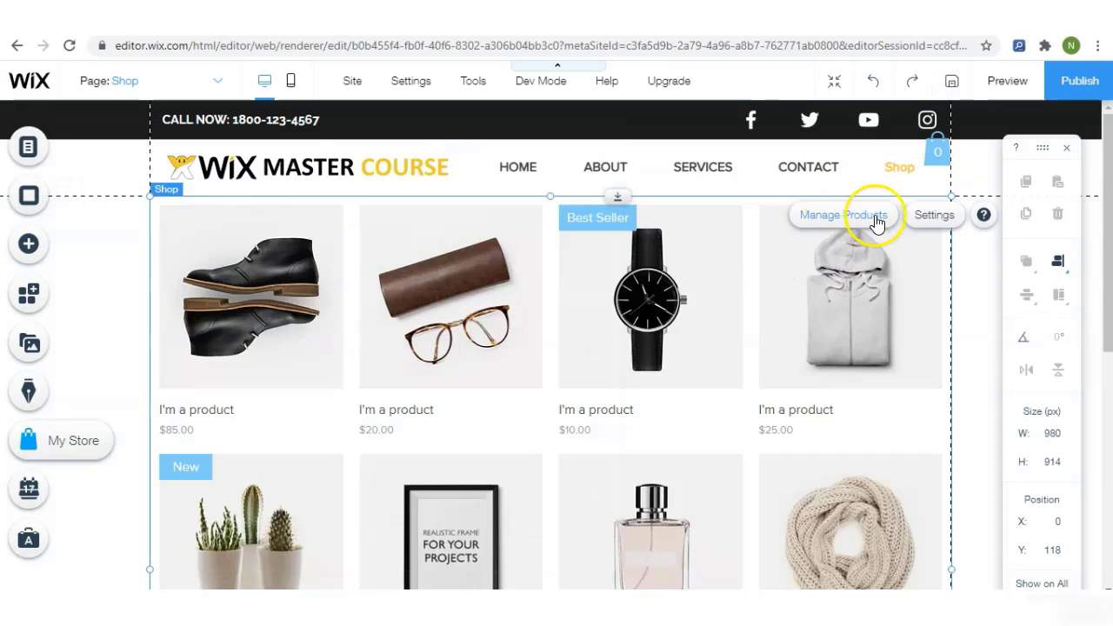
- Try the product display styles in the shop gallery's layout and choose the one with centered text below the image
{"action": "left_click", "coordinate": [939, 215]}
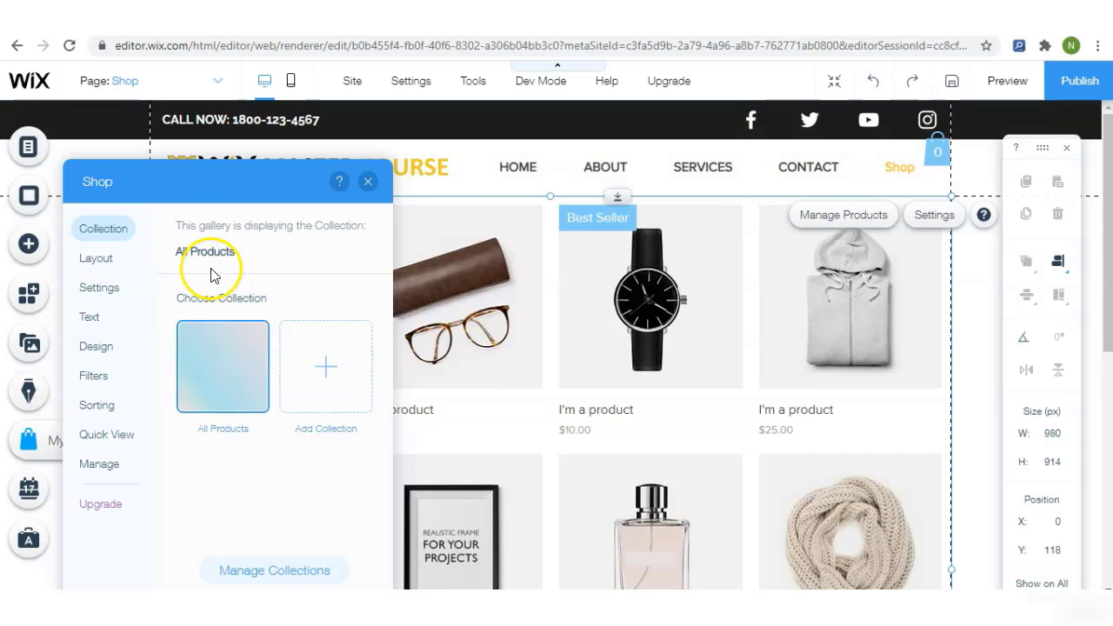
{"action": "left_click", "coordinate": [99, 259]}
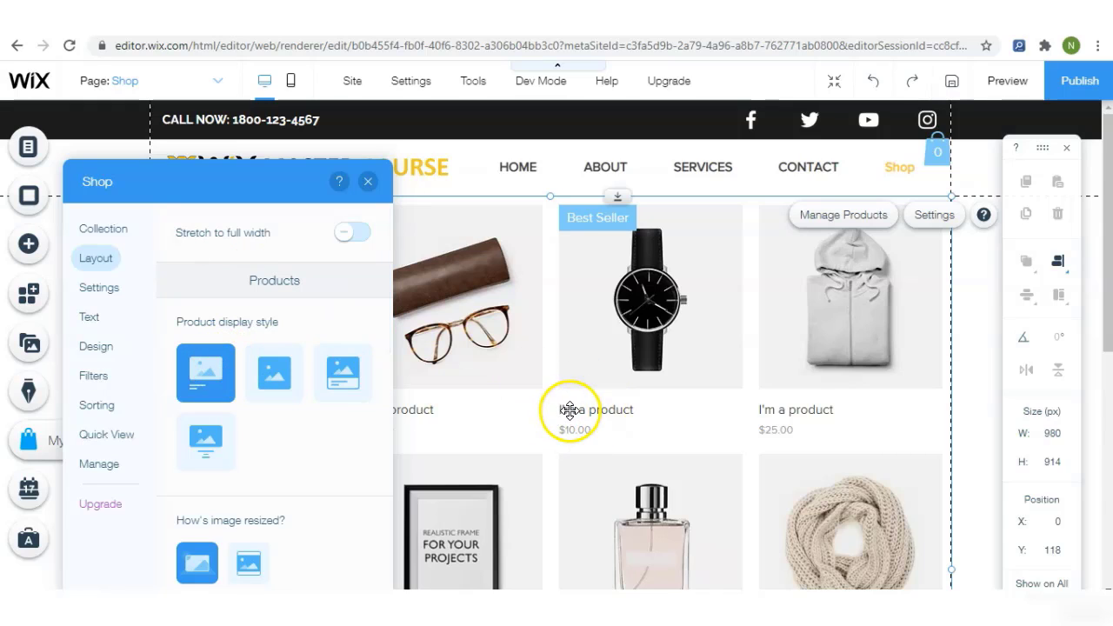
{"action": "left_click", "coordinate": [276, 373]}
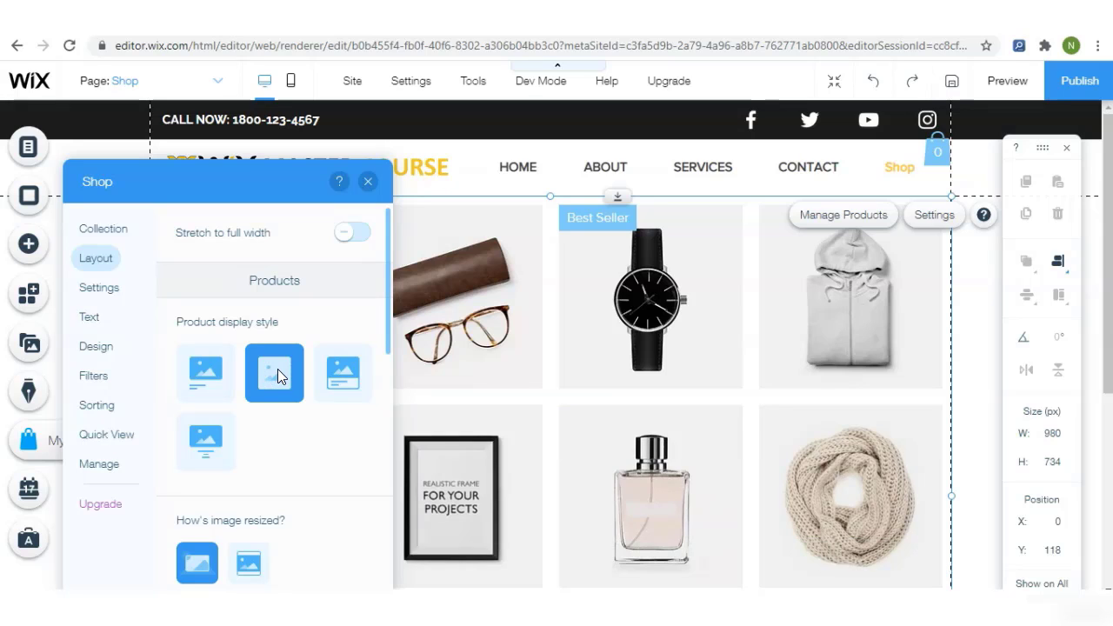
{"action": "left_click", "coordinate": [334, 372]}
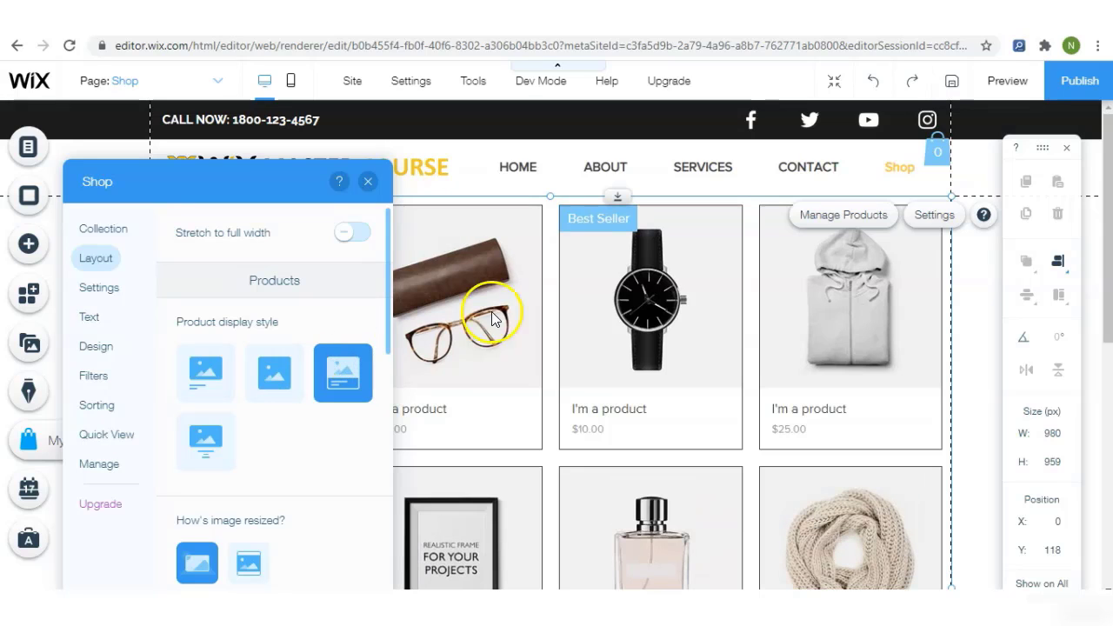
{"action": "left_click", "coordinate": [195, 441]}
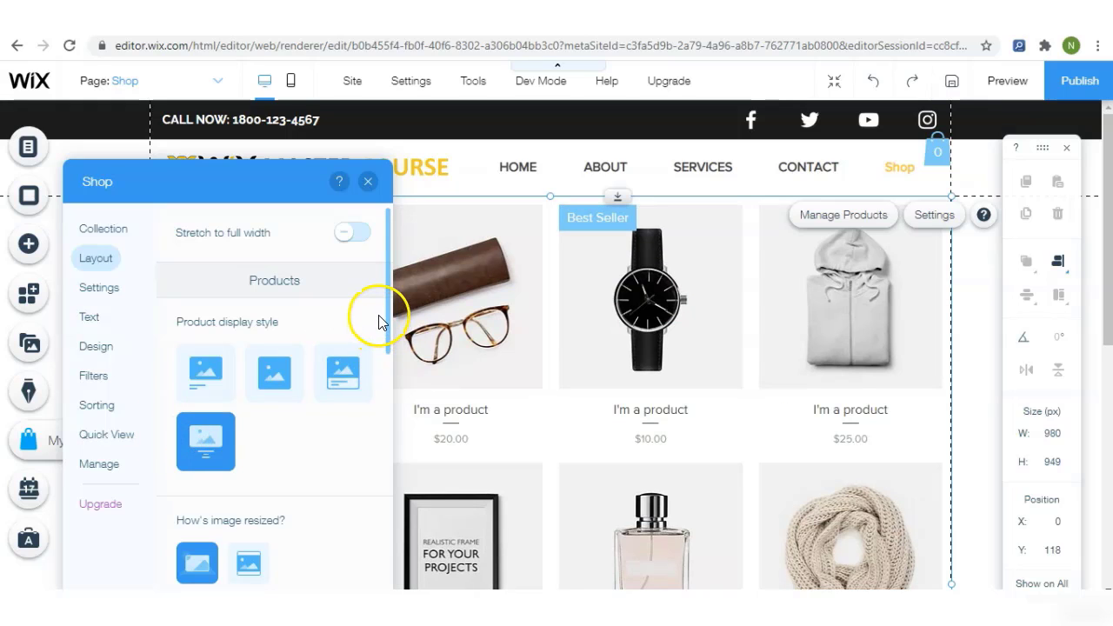
{"action": "left_click_drag", "start_coordinate": [387, 301], "coordinate": [377, 416]}
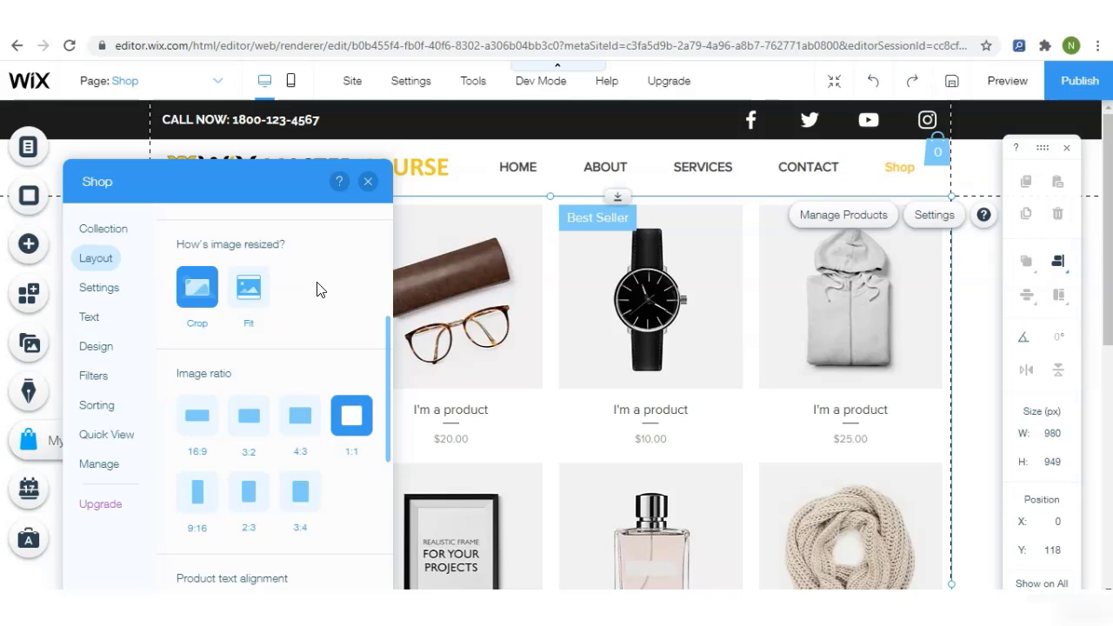
- Try the 4:3, 2:3, 1:1 and 3:2 ratios for the gallery's product images and choose 9:16
{"action": "left_click", "coordinate": [644, 294]}
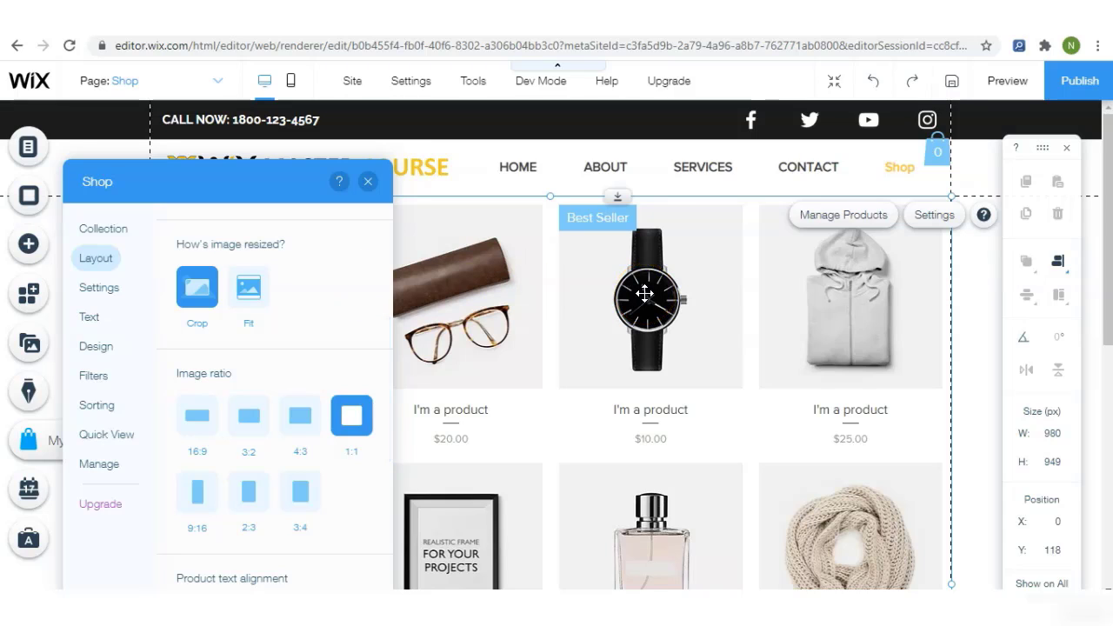
{"action": "mouse_move", "coordinate": [238, 350]}
{"action": "left_mouse_down"}
{"action": "mouse_move", "coordinate": [245, 296]}
{"action": "mouse_move", "coordinate": [194, 405]}
{"action": "mouse_move", "coordinate": [304, 484]}
{"action": "mouse_move", "coordinate": [266, 410]}
{"action": "mouse_move", "coordinate": [240, 278]}
{"action": "left_mouse_up"}
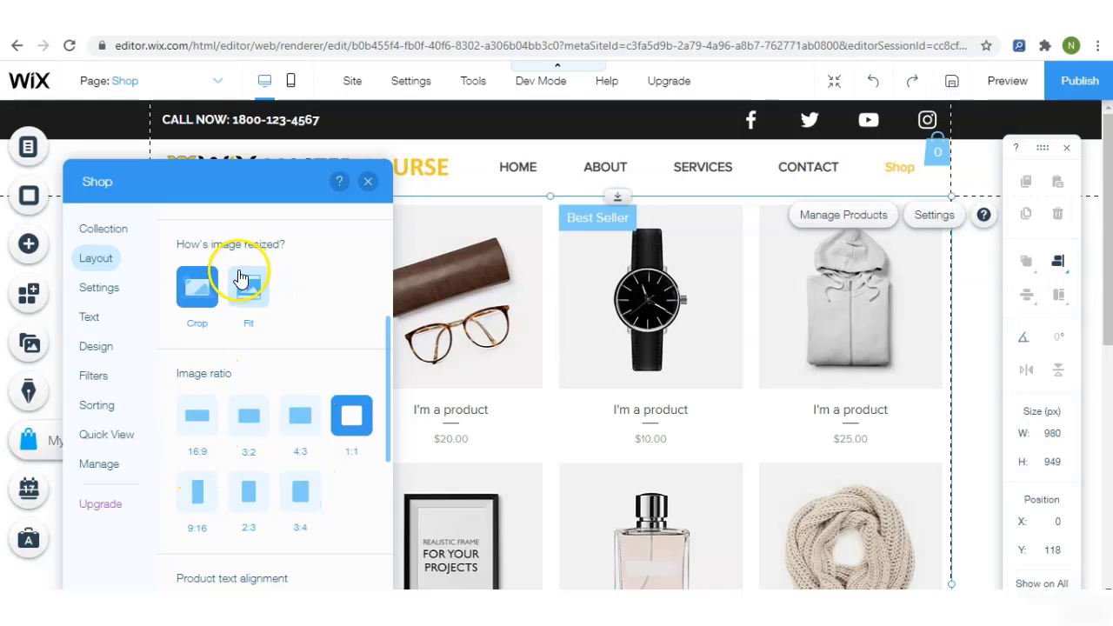
{"action": "left_click", "coordinate": [298, 414]}
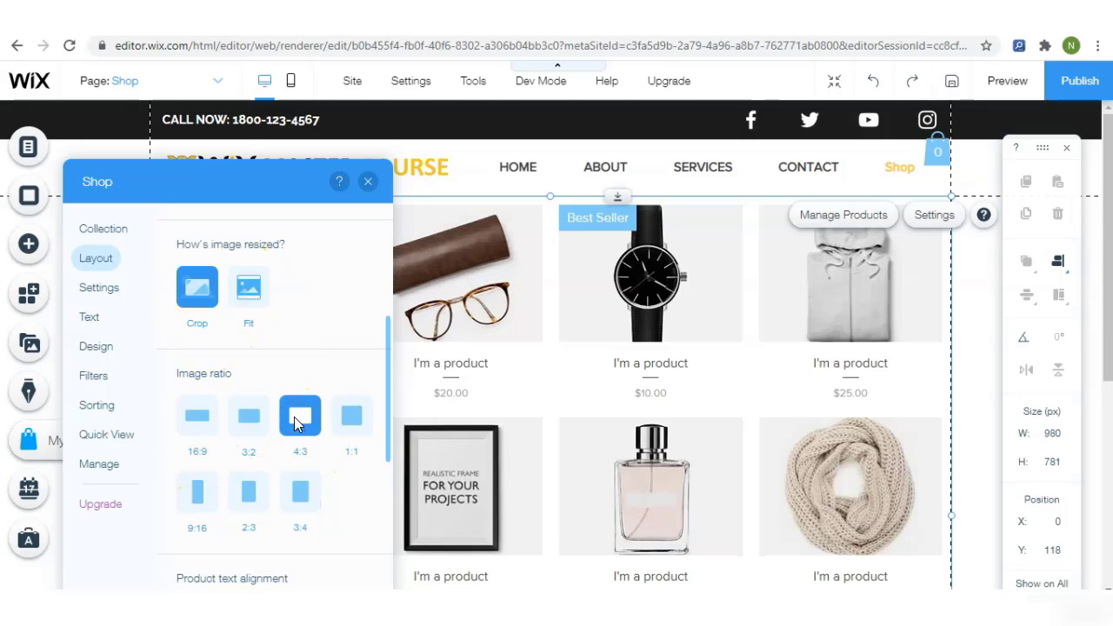
{"action": "left_click_drag", "start_coordinate": [295, 423], "coordinate": [306, 426]}
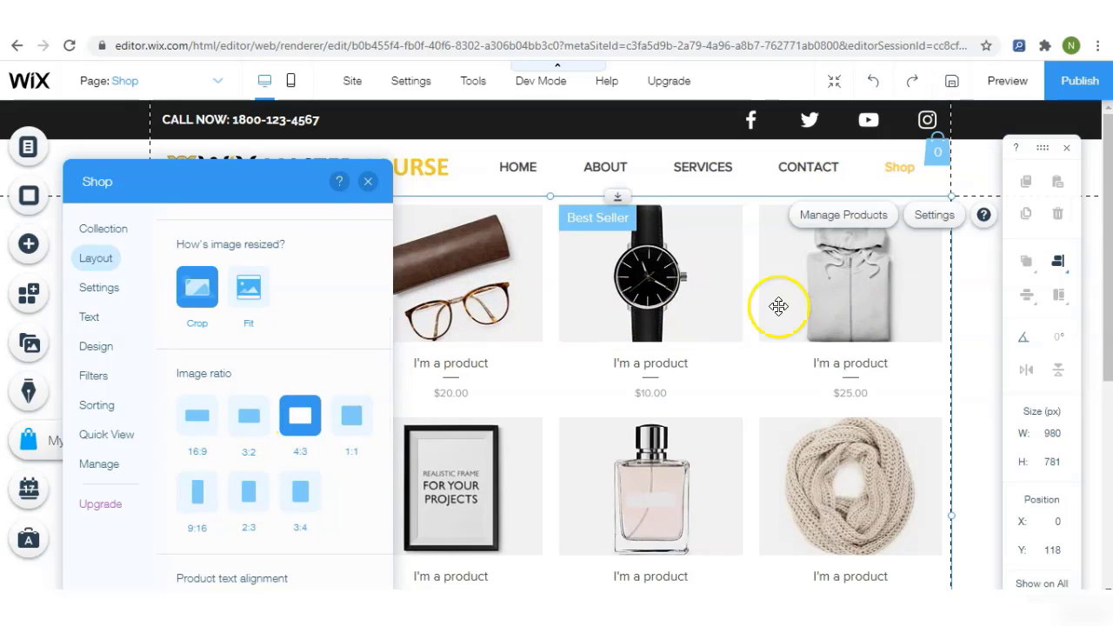
{"action": "left_click", "coordinate": [248, 492]}
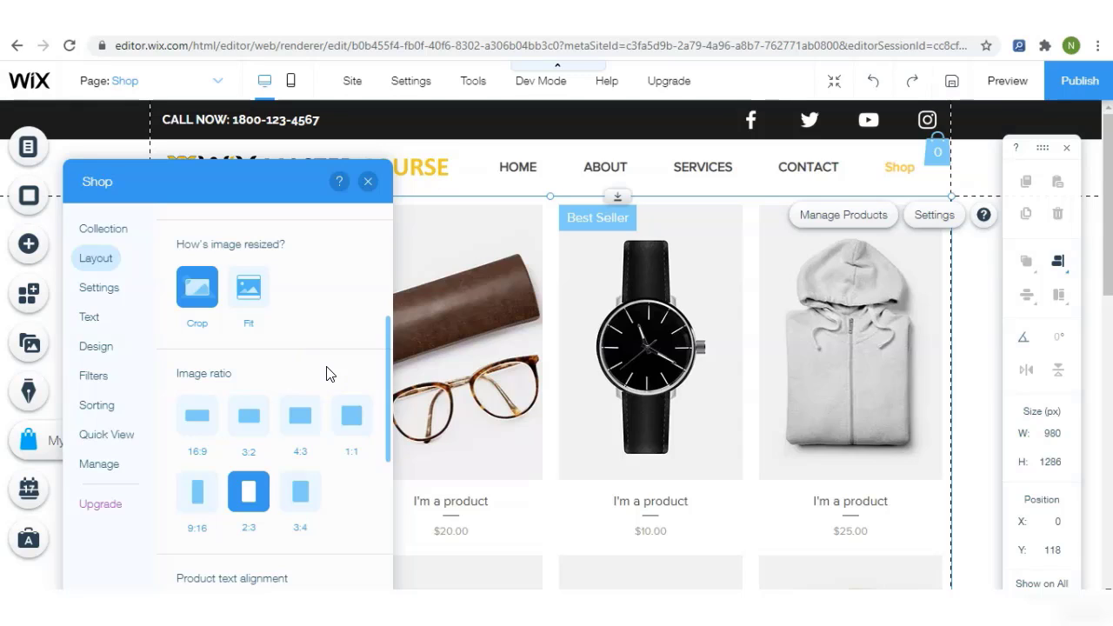
{"action": "left_click", "coordinate": [351, 414]}
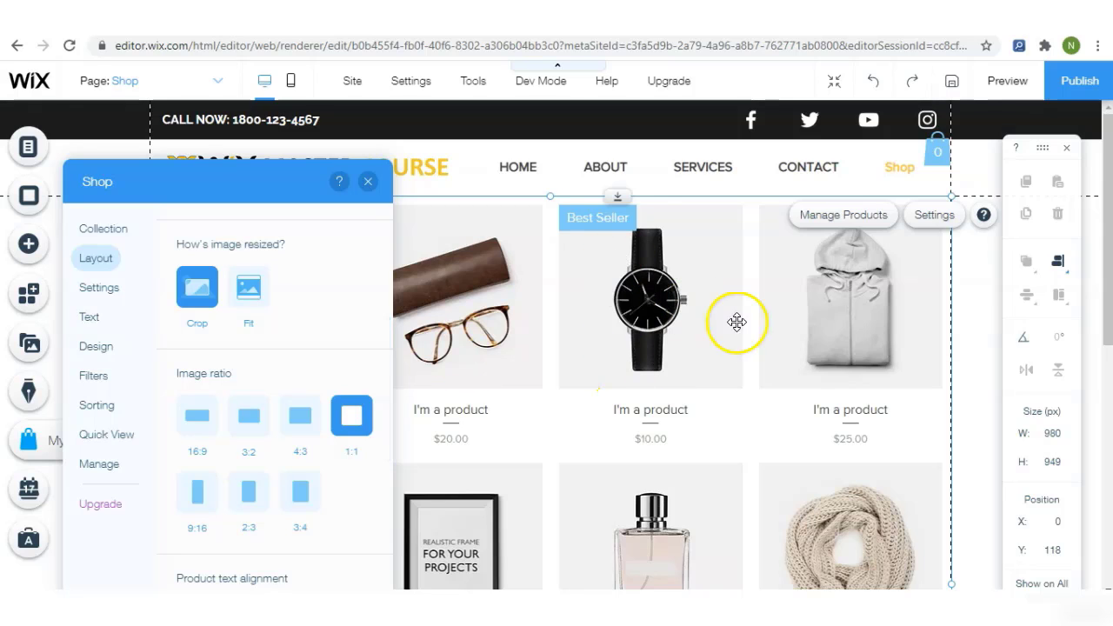
{"action": "left_click", "coordinate": [600, 401]}
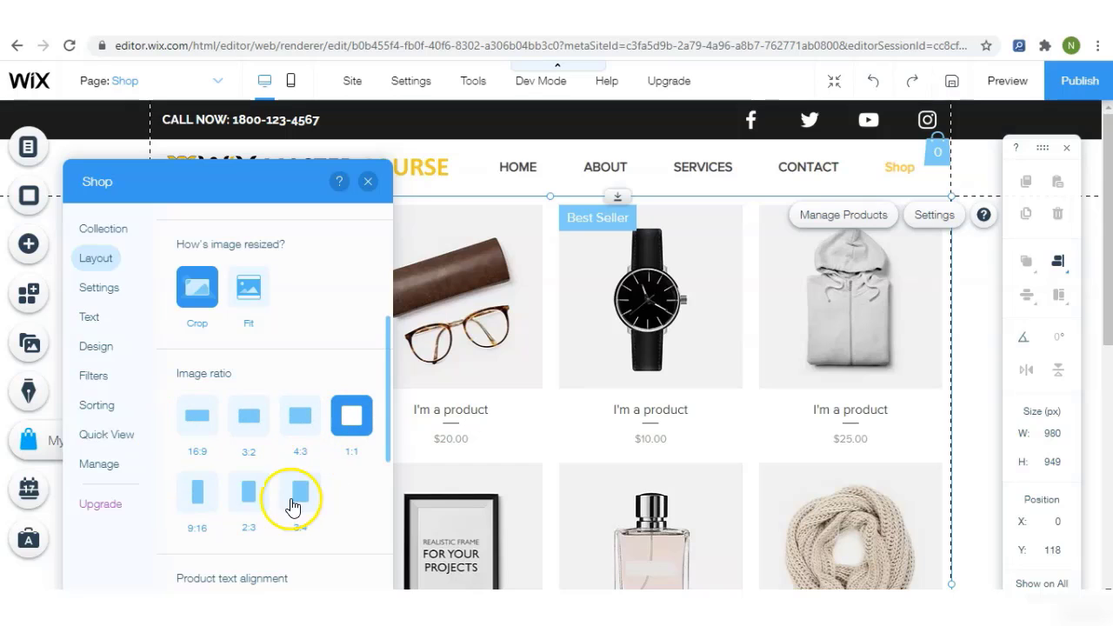
{"action": "left_click", "coordinate": [249, 415]}
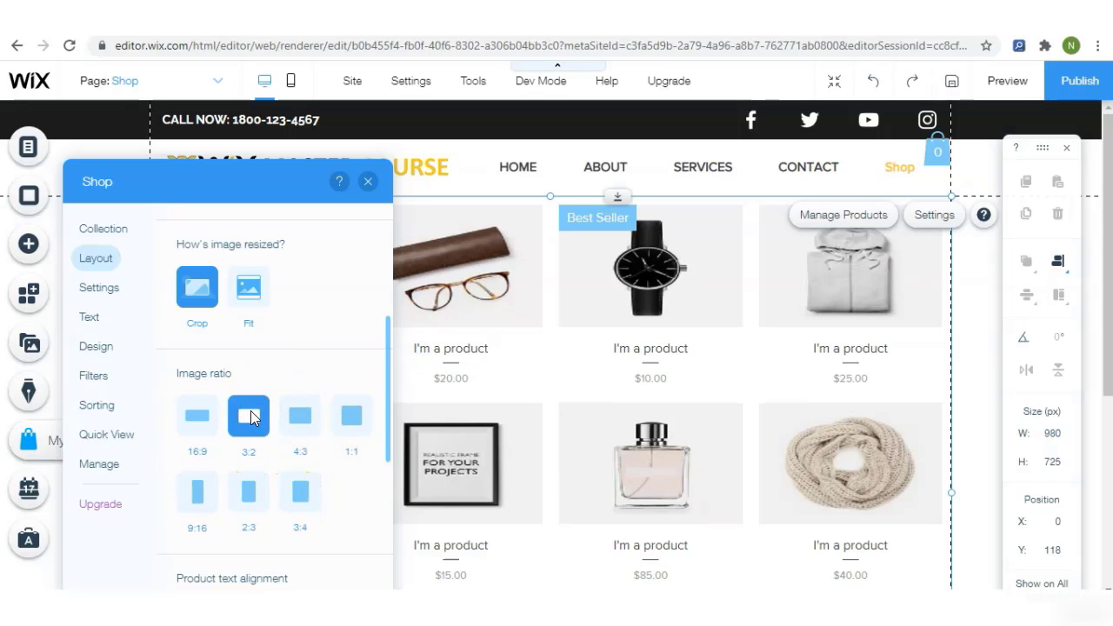
{"action": "left_click", "coordinate": [191, 494]}
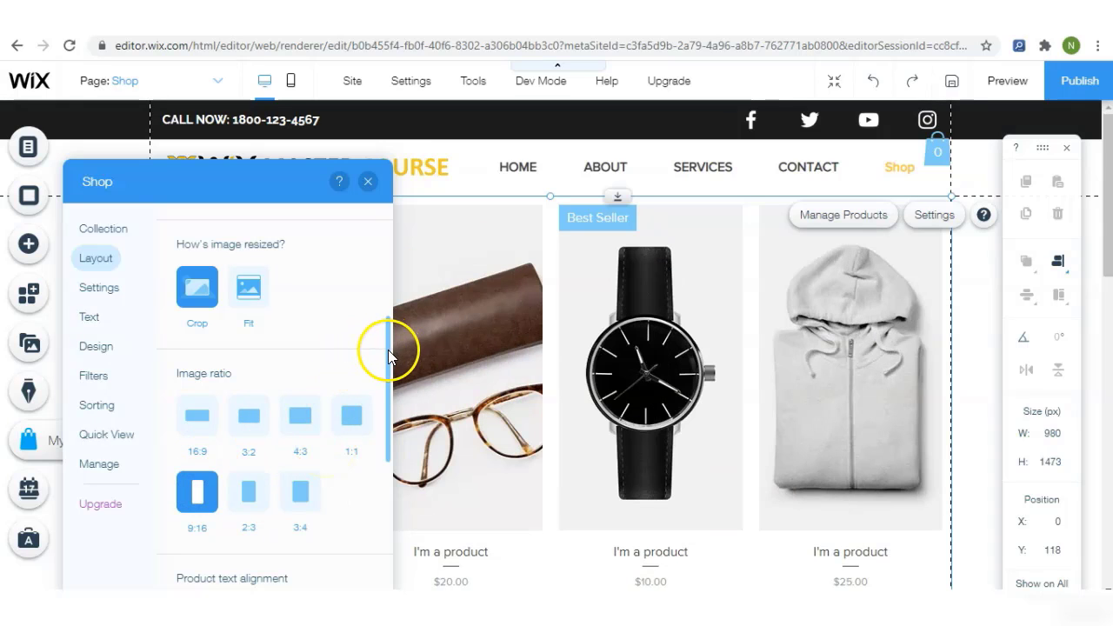
- Review the centered product text alignment and the product grid options in the gallery's layout
{"action": "left_click_drag", "start_coordinate": [388, 350], "coordinate": [370, 492]}
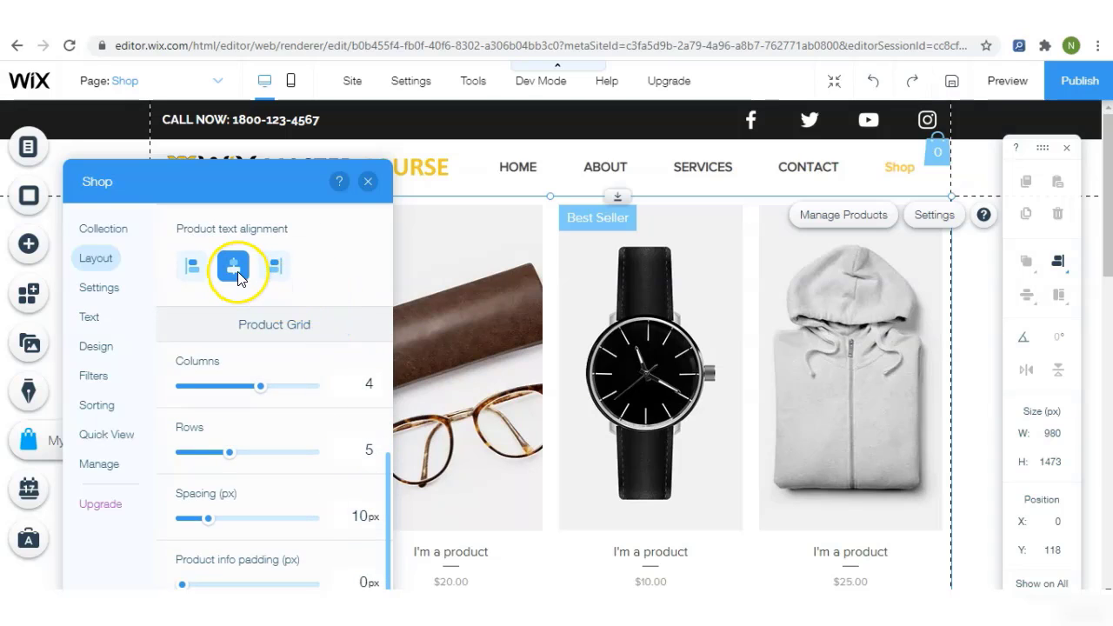
{"action": "left_click", "coordinate": [234, 269]}
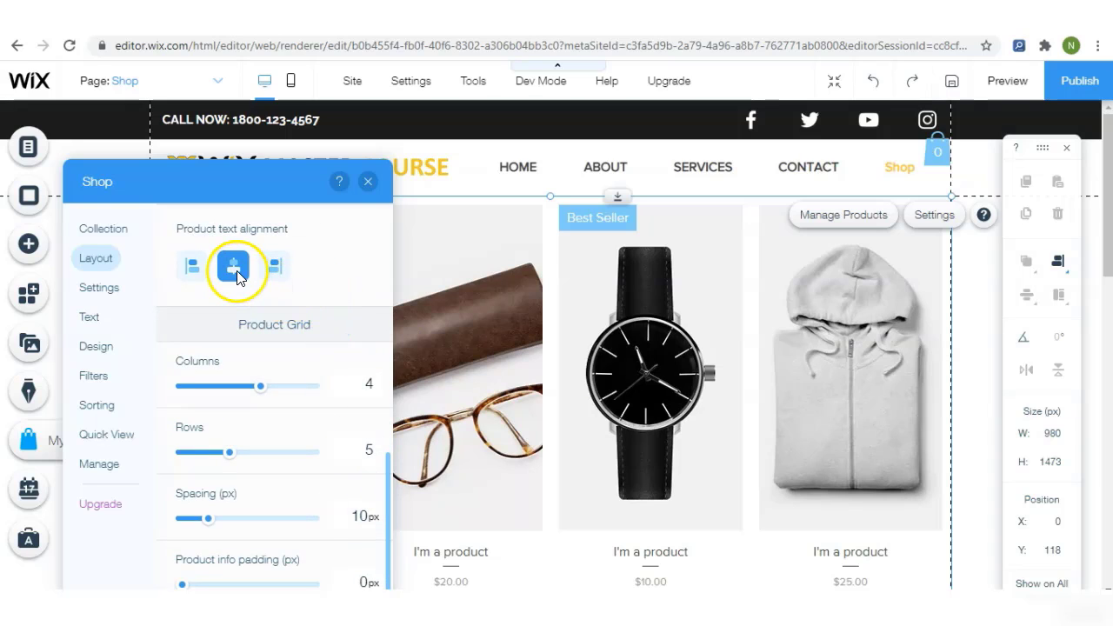
{"action": "left_click", "coordinate": [369, 393]}
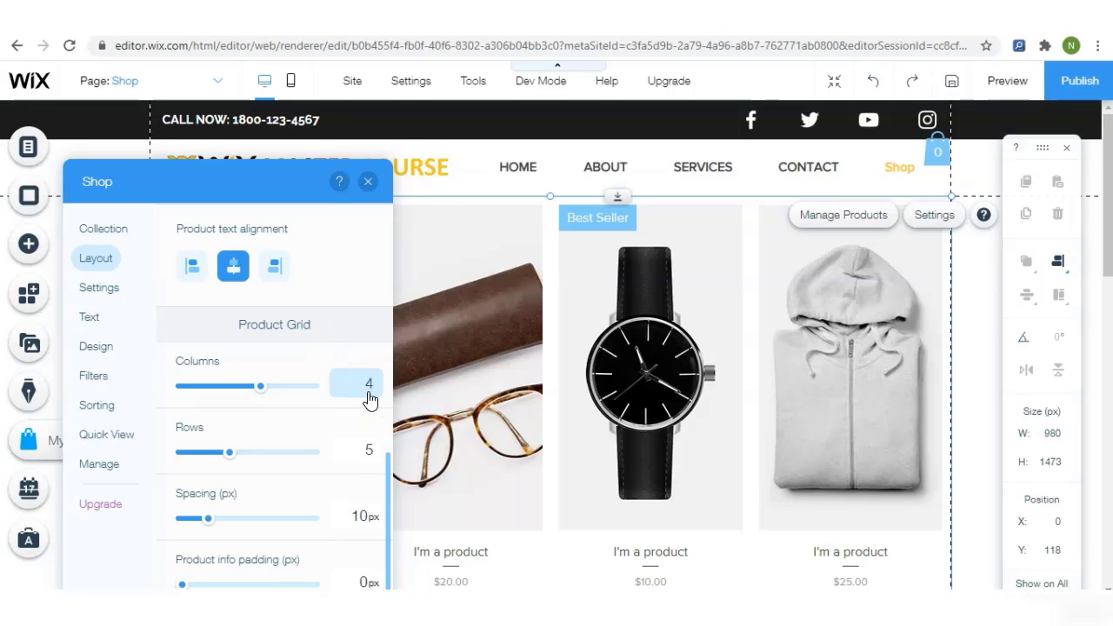
{"action": "left_click", "coordinate": [322, 249]}
{"action": "left_click", "coordinate": [298, 183]}
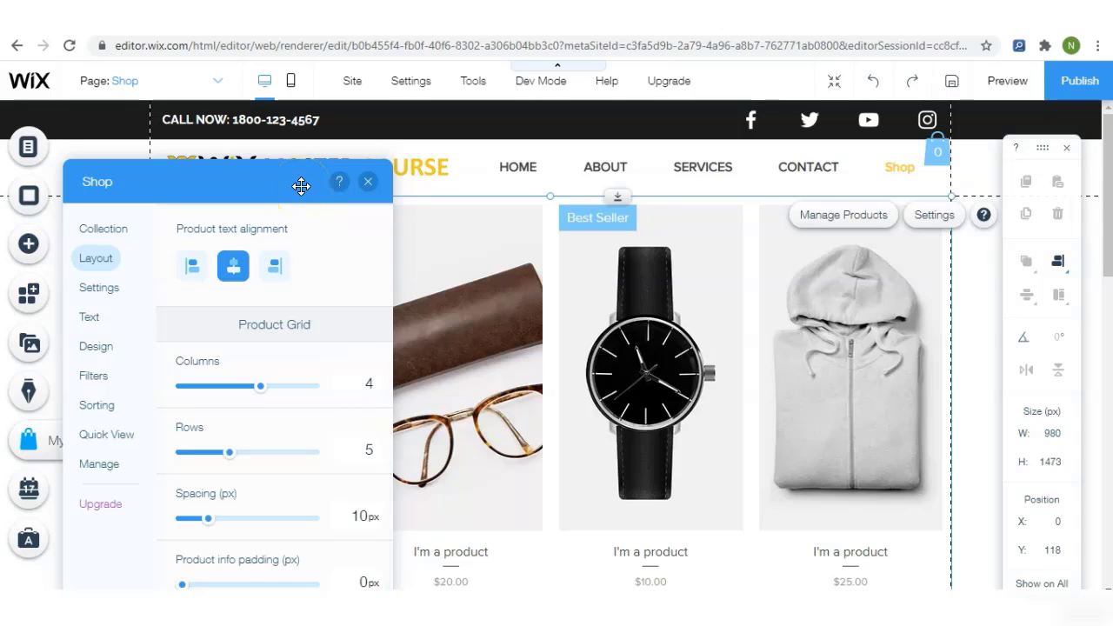
- Try a two-column product grid, check it on the page, and set the grid back to 4 columns
{"action": "left_click", "coordinate": [358, 386]}
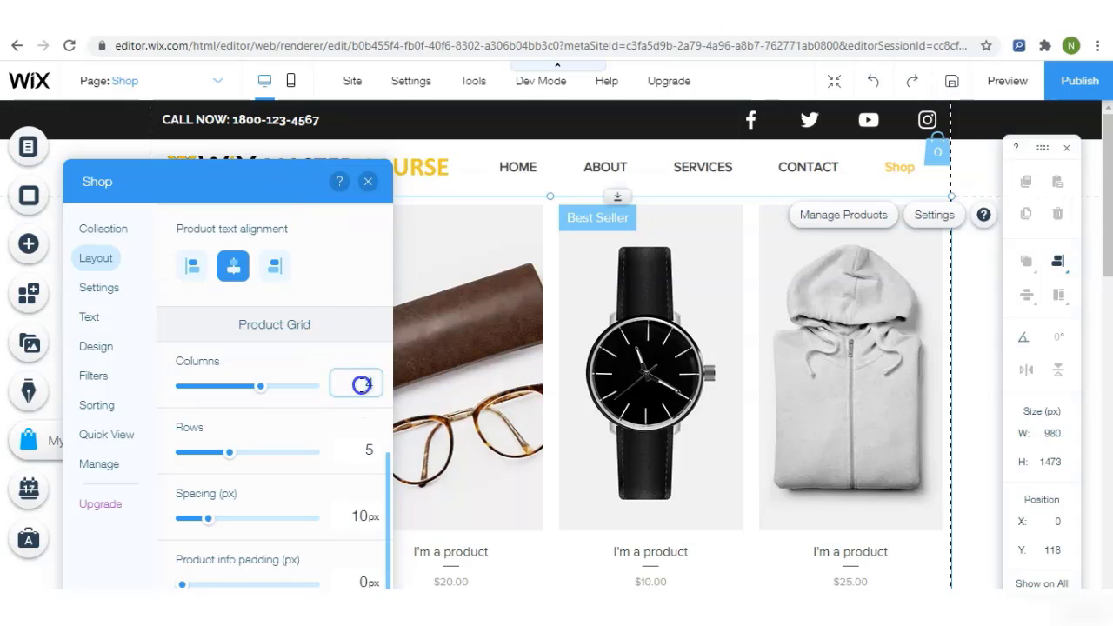
{"action": "type", "text": "2"}
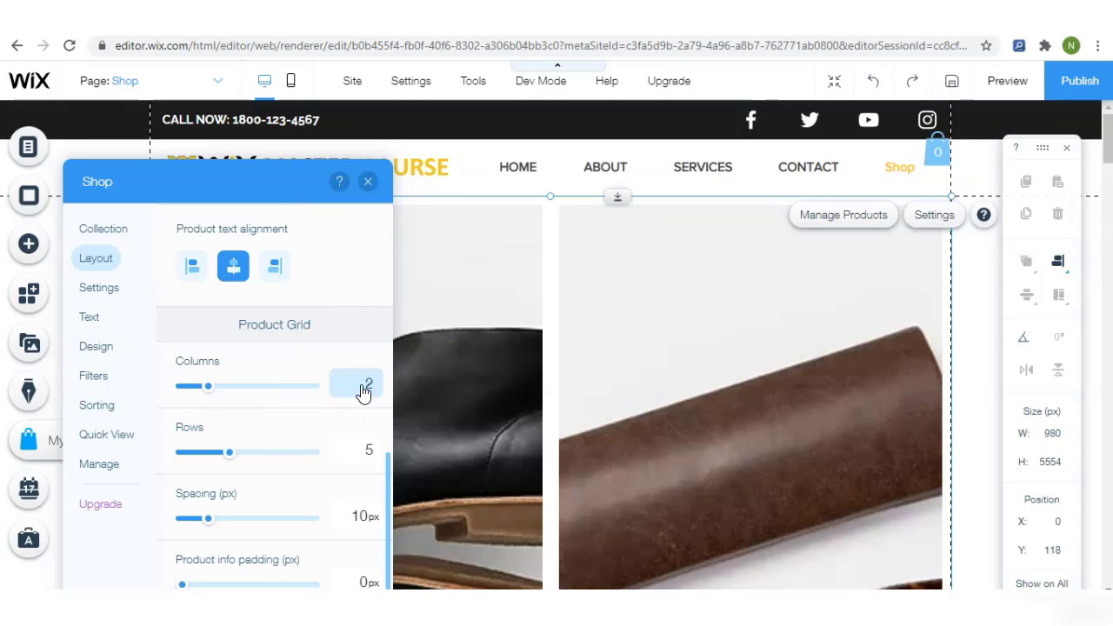
{"action": "left_click", "coordinate": [765, 377]}
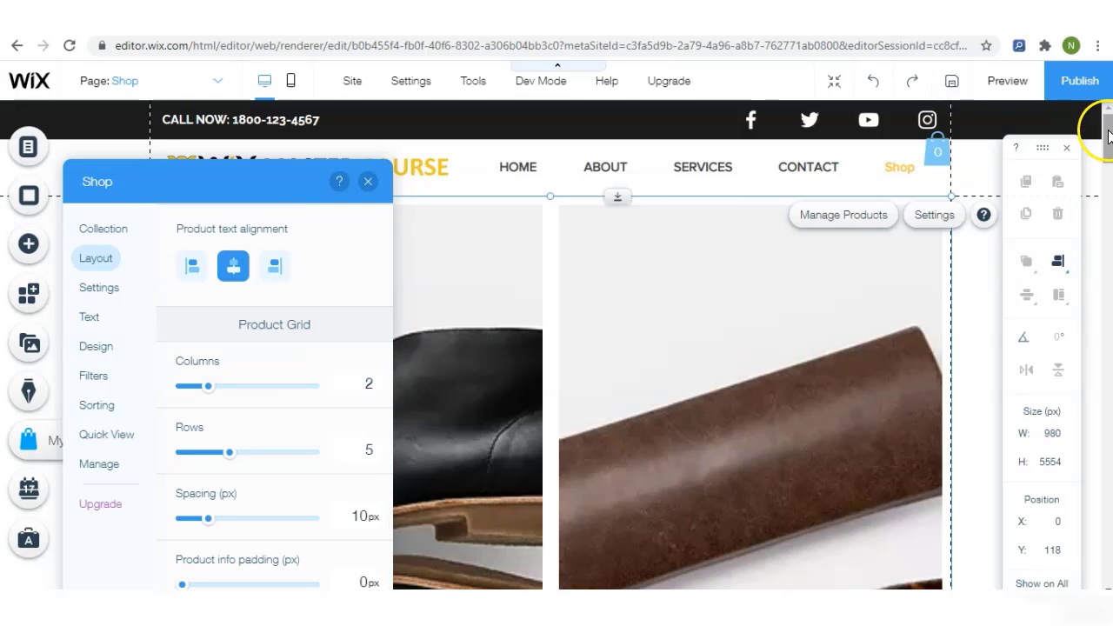
{"action": "left_click_drag", "start_coordinate": [1104, 143], "coordinate": [1104, 198]}
{"action": "scroll", "coordinate": [1099, 209], "scroll_direction": "up", "scroll_amount": 5}
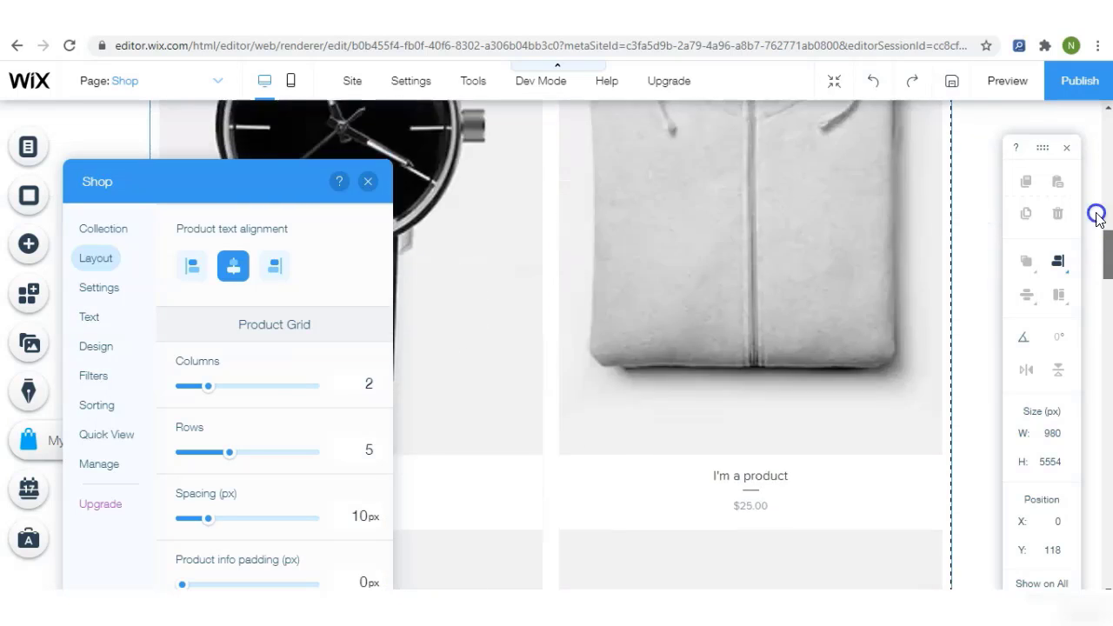
{"action": "left_click", "coordinate": [356, 374]}
{"action": "key", "text": "BackSpace"}
{"action": "type", "text": "4"}
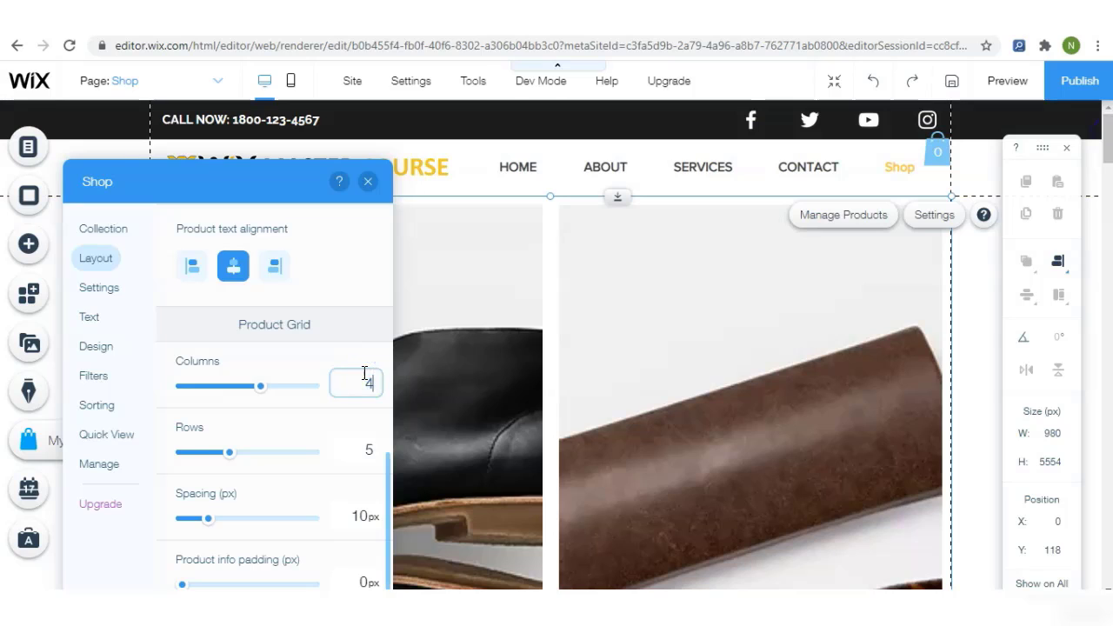
- Check the product grid's spacing and product info padding values
{"action": "left_click", "coordinate": [364, 517]}
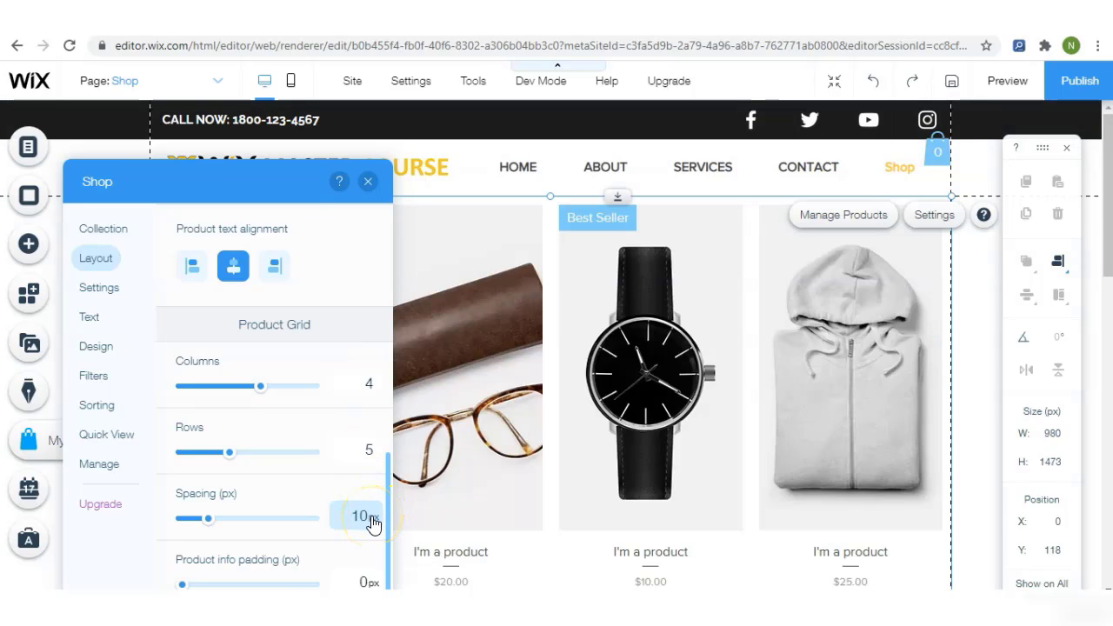
{"action": "left_click", "coordinate": [365, 571]}
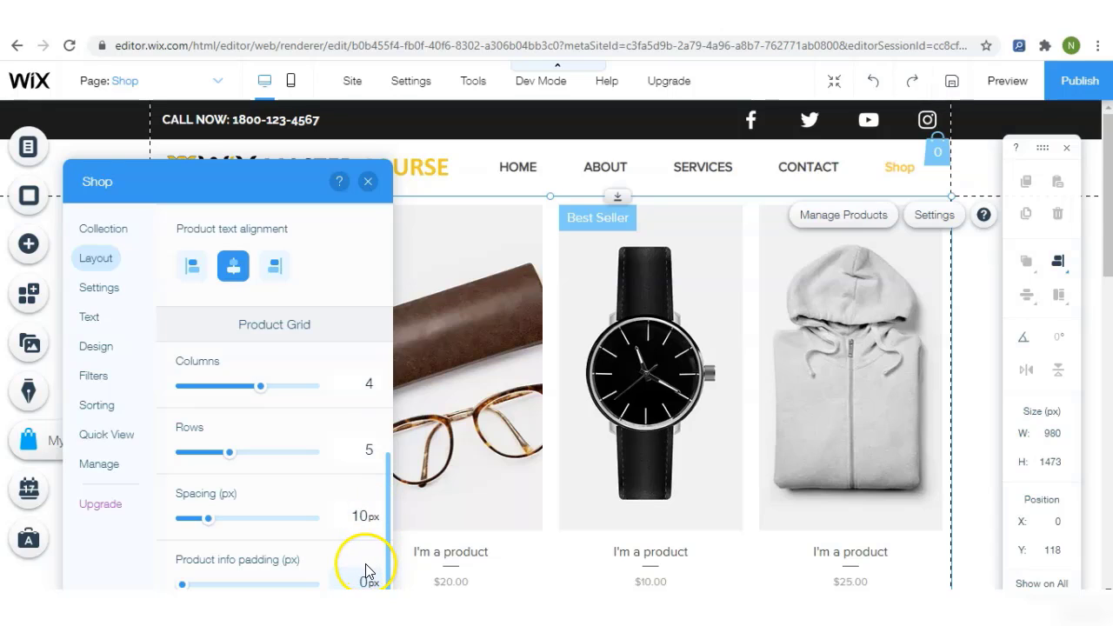
{"action": "double_click", "coordinate": [365, 577]}
{"action": "left_click", "coordinate": [511, 565]}
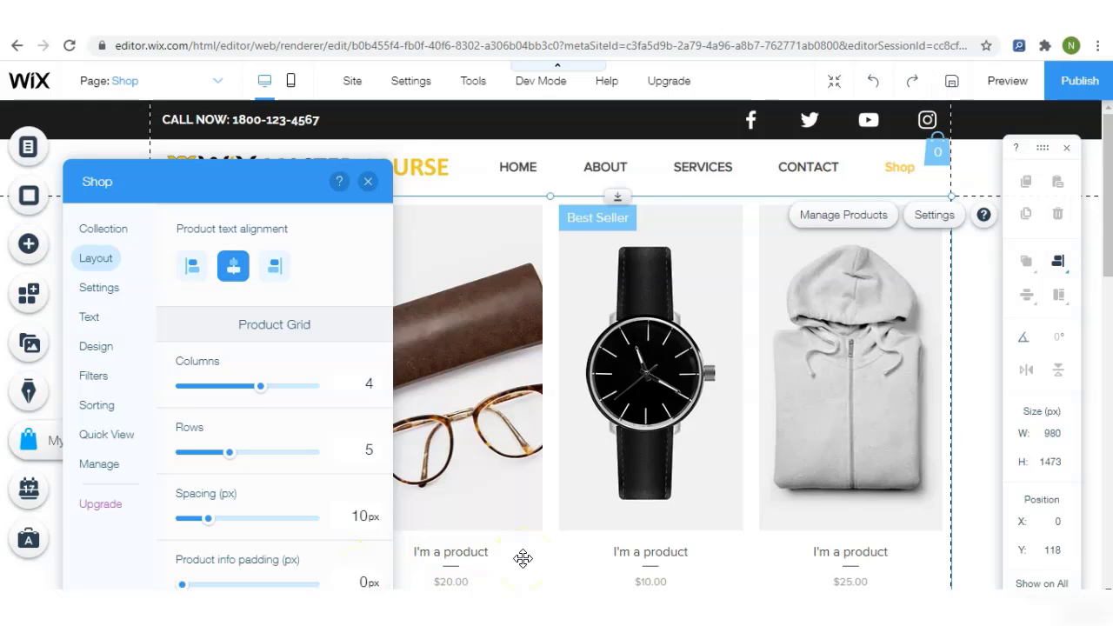
- Look through the gallery's display settings, its out-of-stock and view-more button texts, and its general design options
{"action": "left_click", "coordinate": [102, 289]}
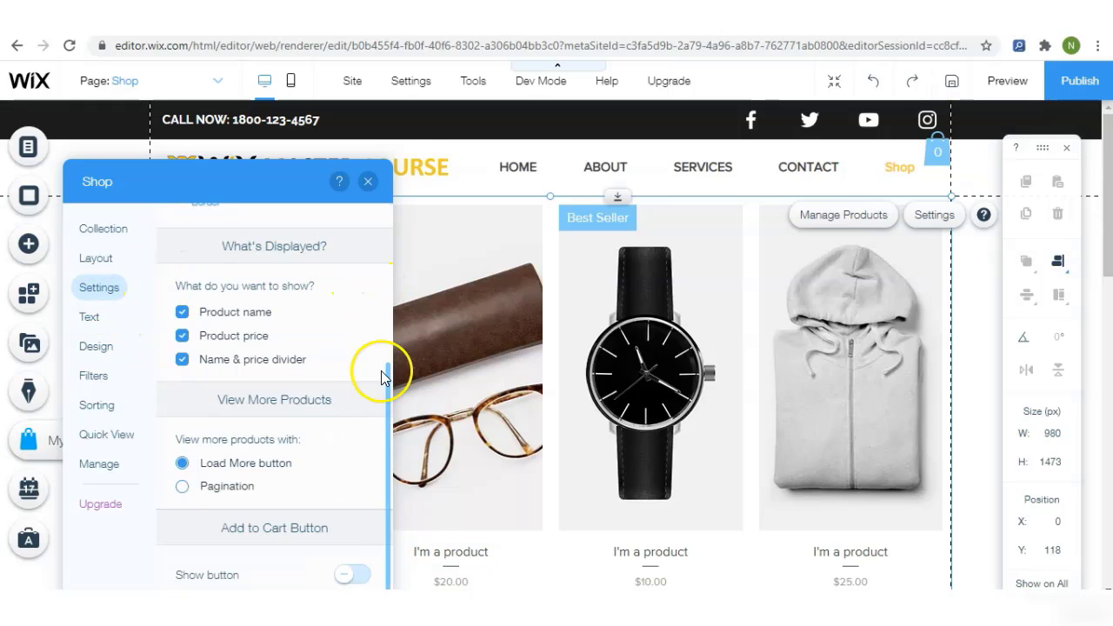
{"action": "left_click_drag", "start_coordinate": [388, 378], "coordinate": [388, 216]}
{"action": "left_click", "coordinate": [89, 316]}
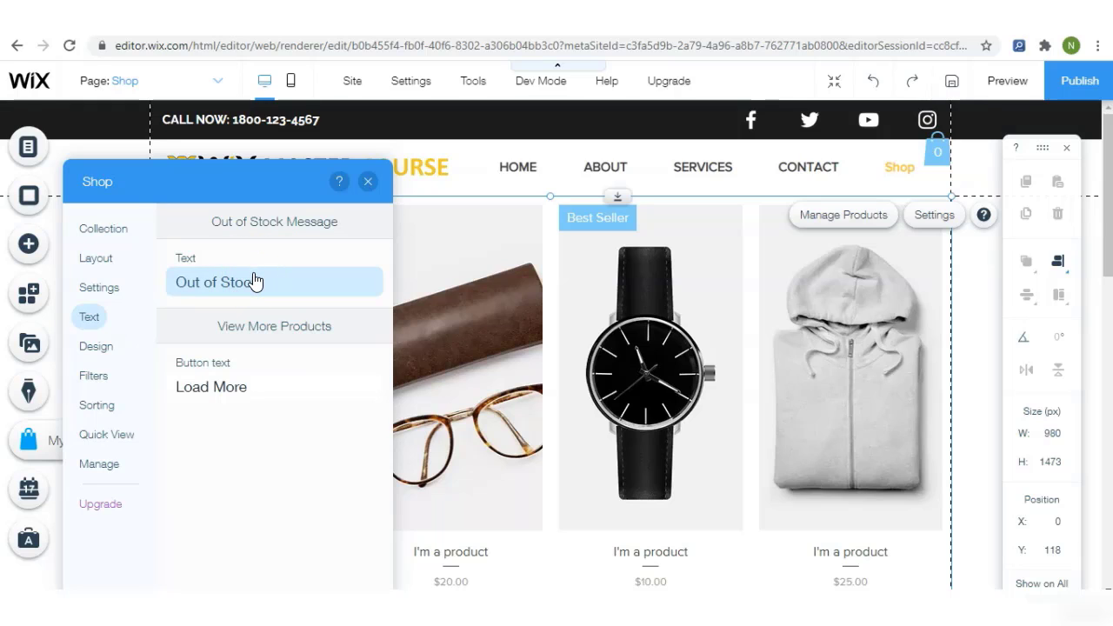
{"action": "left_click", "coordinate": [248, 383]}
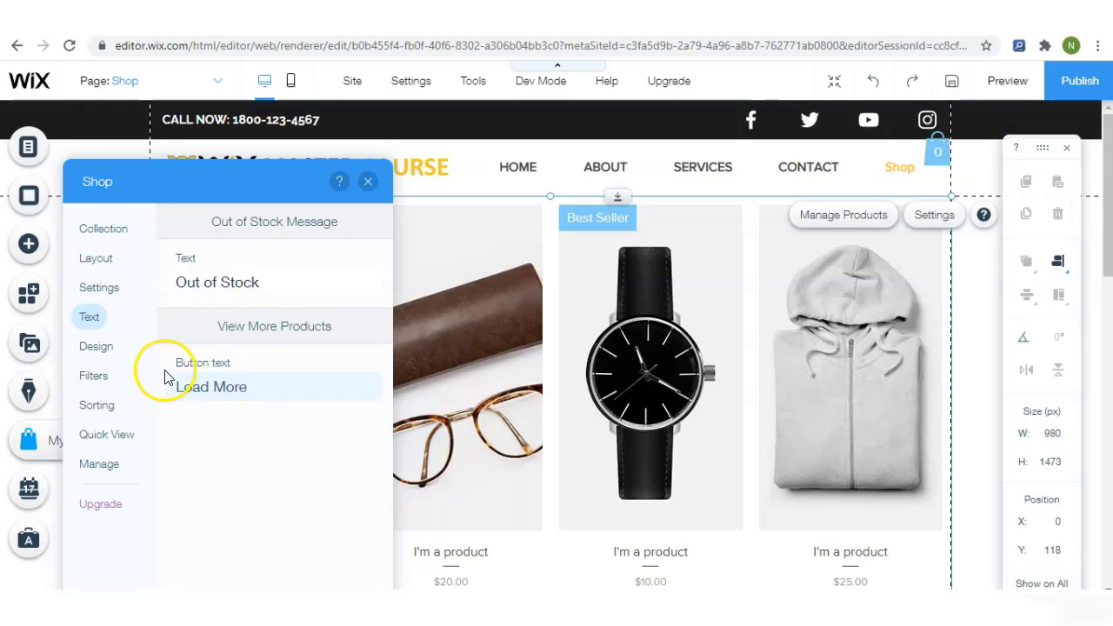
{"action": "left_click", "coordinate": [99, 345]}
{"action": "left_click", "coordinate": [100, 345]}
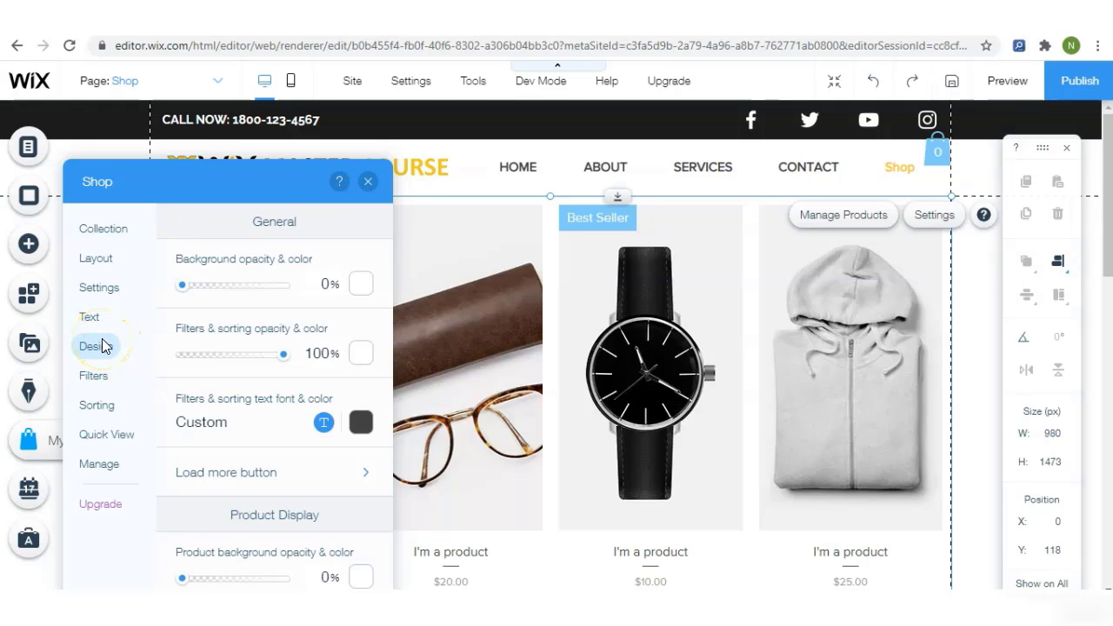
{"action": "left_click", "coordinate": [385, 291]}
{"action": "mouse_move", "coordinate": [387, 287]}
{"action": "left_mouse_down"}
{"action": "mouse_move", "coordinate": [381, 546]}
{"action": "mouse_move", "coordinate": [378, 348]}
{"action": "mouse_move", "coordinate": [392, 269]}
{"action": "left_mouse_up"}
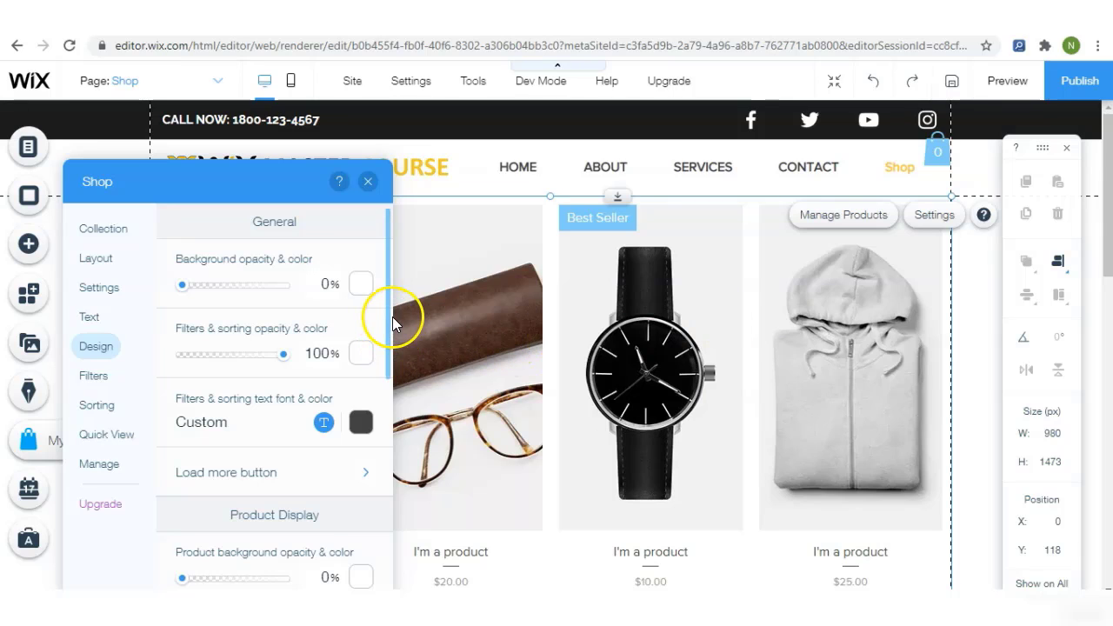
- Change the product ribbon color to the saved yellow #FFCA1C
{"action": "left_click_drag", "start_coordinate": [389, 316], "coordinate": [387, 423]}
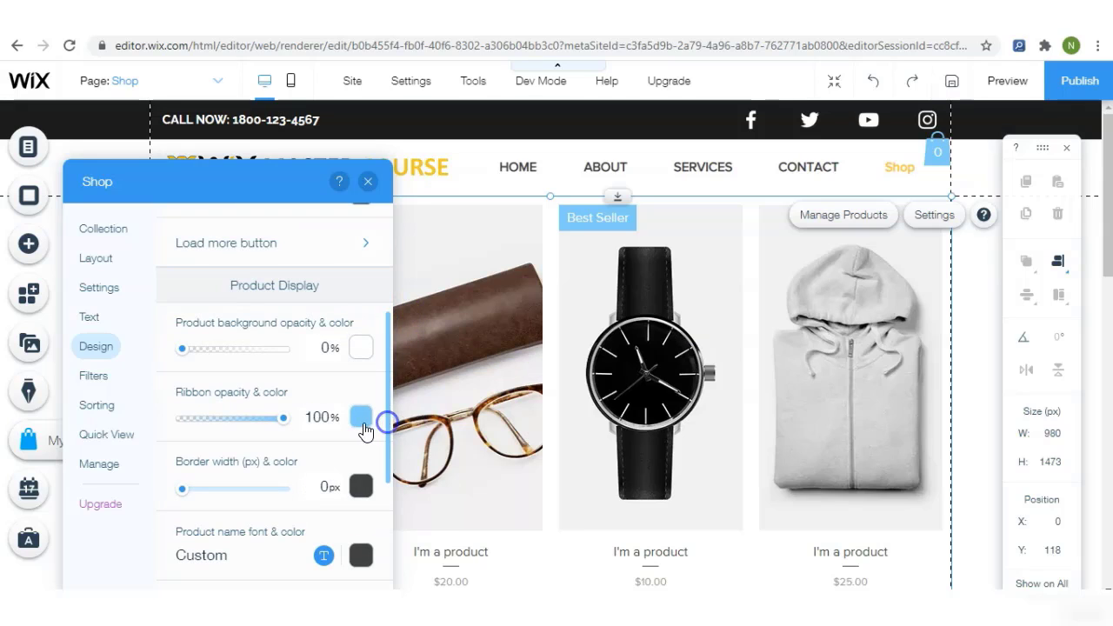
{"action": "left_click", "coordinate": [361, 419]}
{"action": "left_click", "coordinate": [396, 495]}
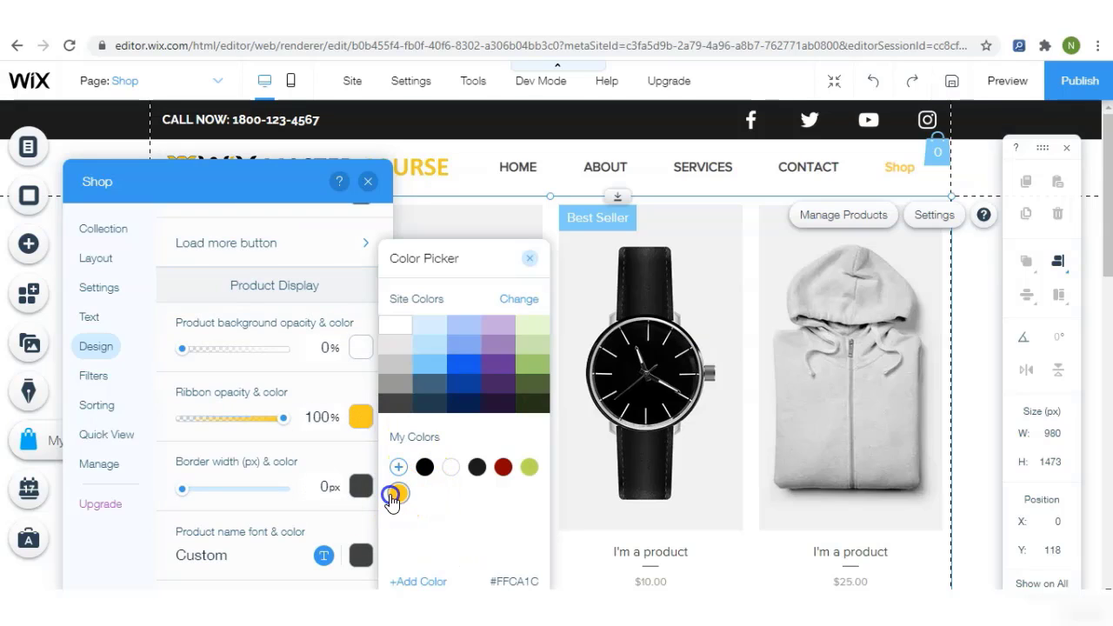
{"action": "left_click", "coordinate": [529, 259]}
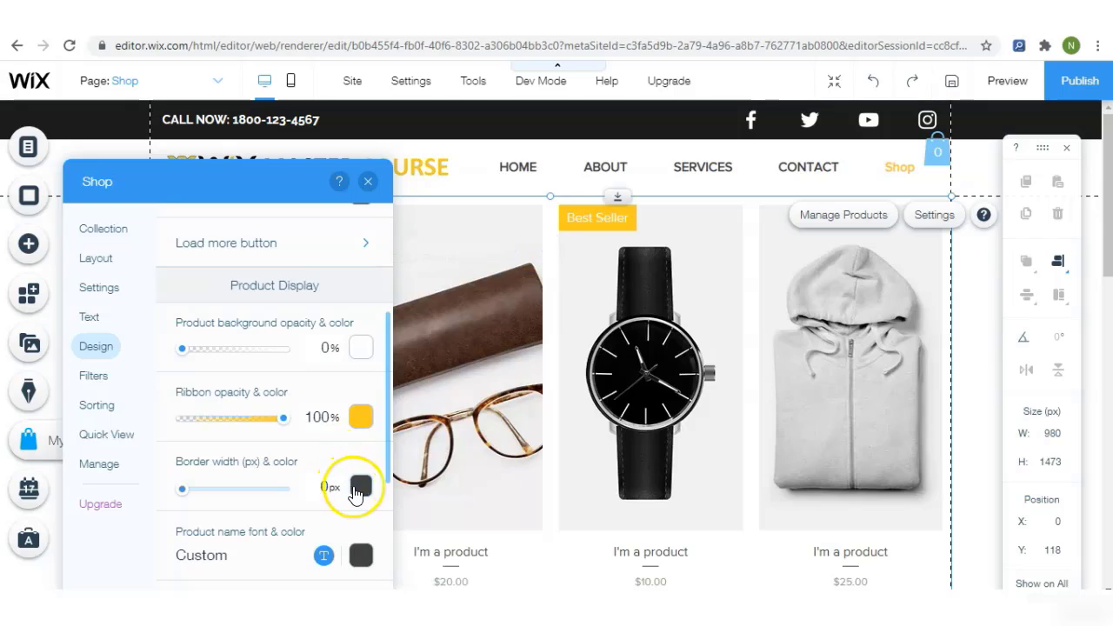
- Set the product name color to black #000000 and its font to Roboto Bold
{"action": "left_click", "coordinate": [361, 555]}
{"action": "left_click", "coordinate": [425, 467]}
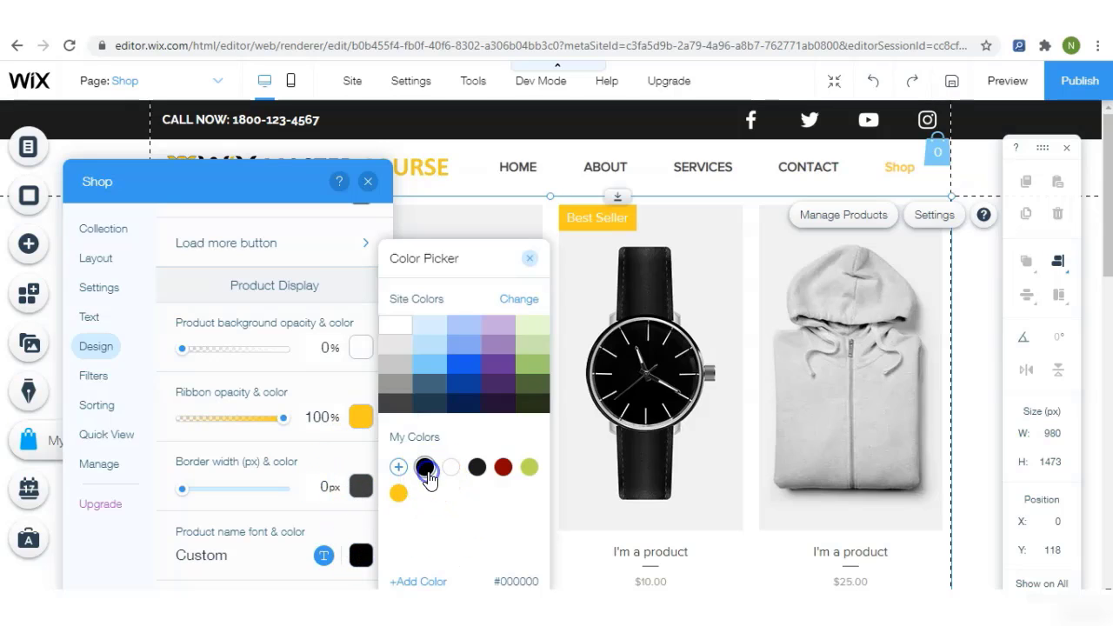
{"action": "left_click", "coordinate": [527, 258]}
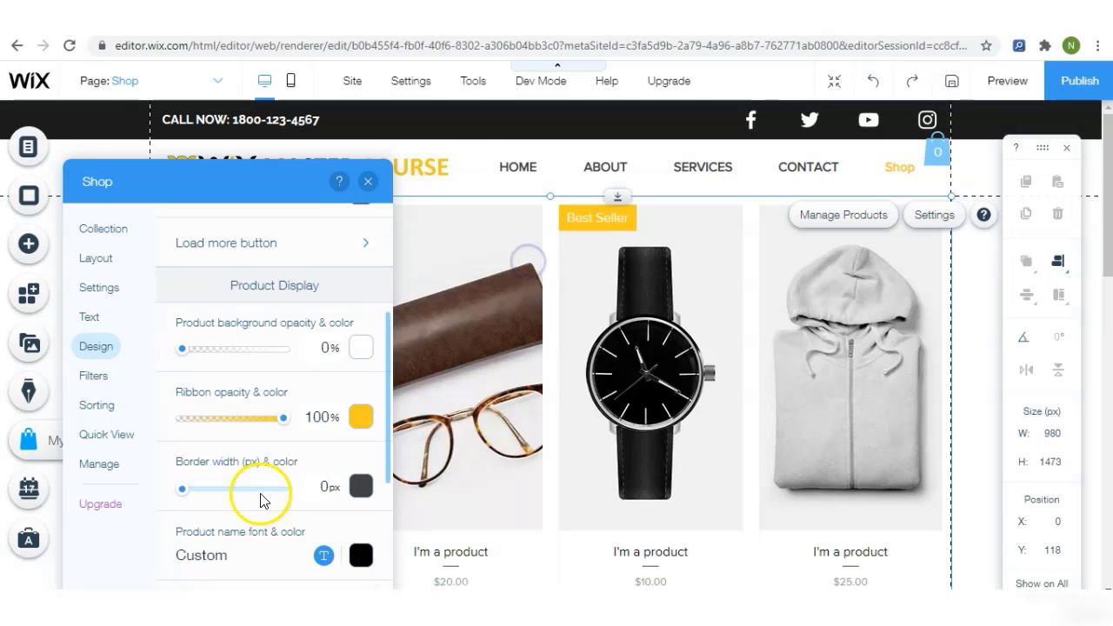
{"action": "left_click", "coordinate": [217, 559]}
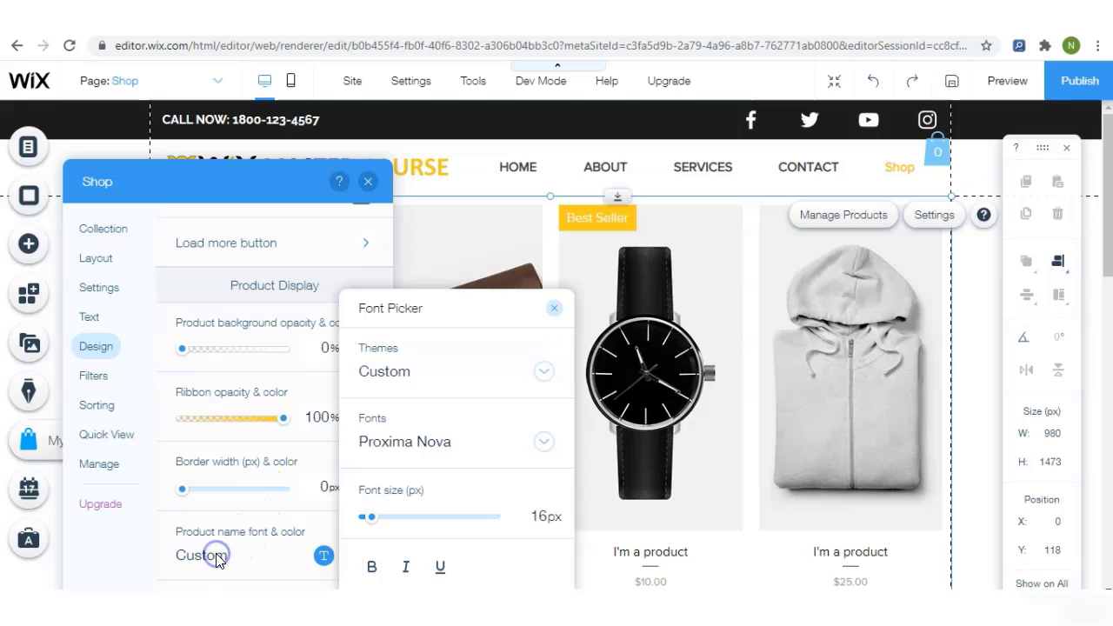
{"action": "left_click", "coordinate": [438, 442]}
{"action": "left_click", "coordinate": [459, 232]}
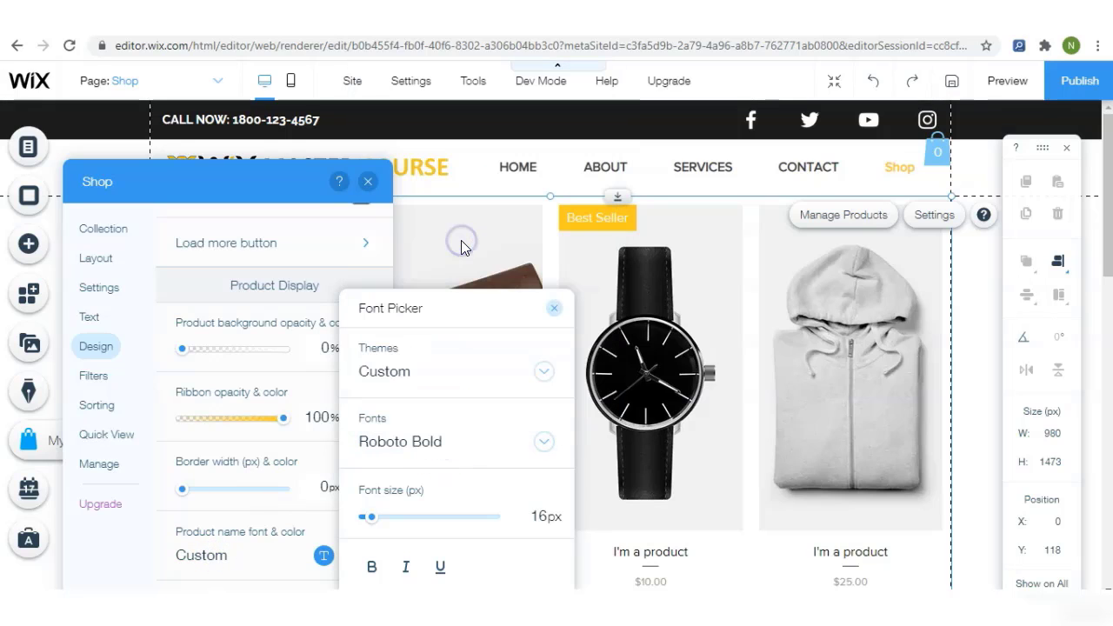
{"action": "left_click", "coordinate": [551, 311]}
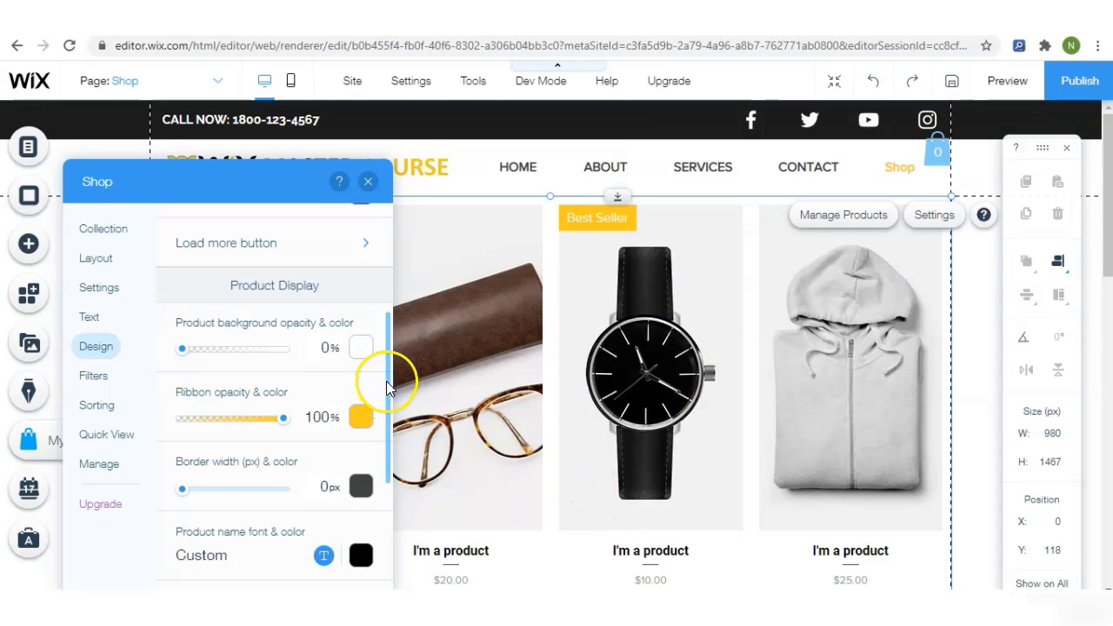
- Check the Quick View button's text and opacity options in the gallery's design settings, then close the settings
{"action": "left_click_drag", "start_coordinate": [387, 373], "coordinate": [388, 528]}
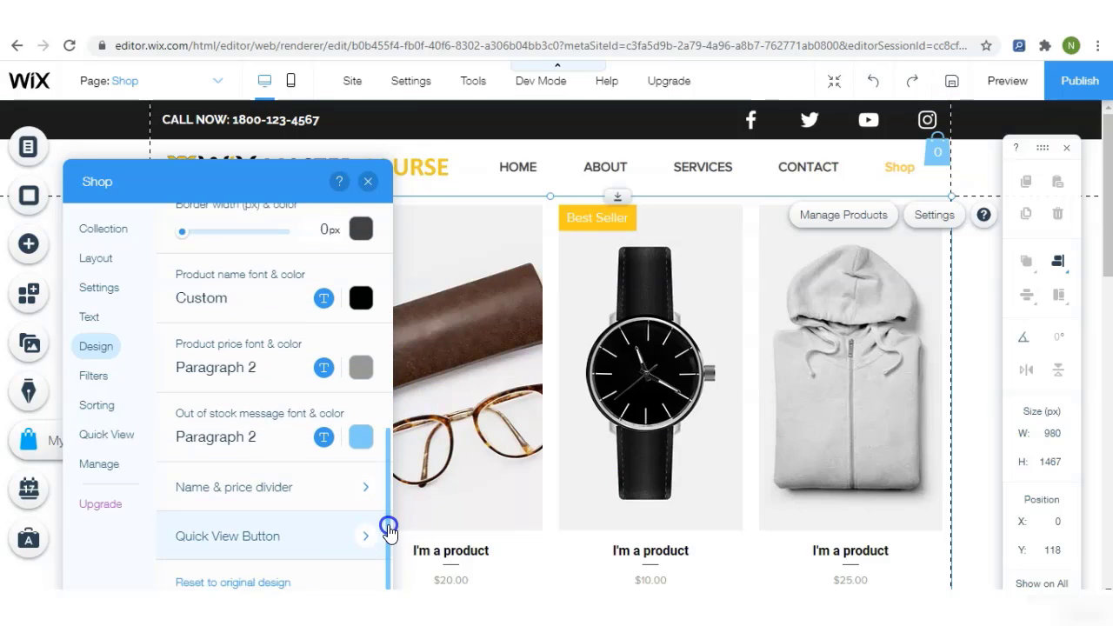
{"action": "left_click", "coordinate": [252, 532]}
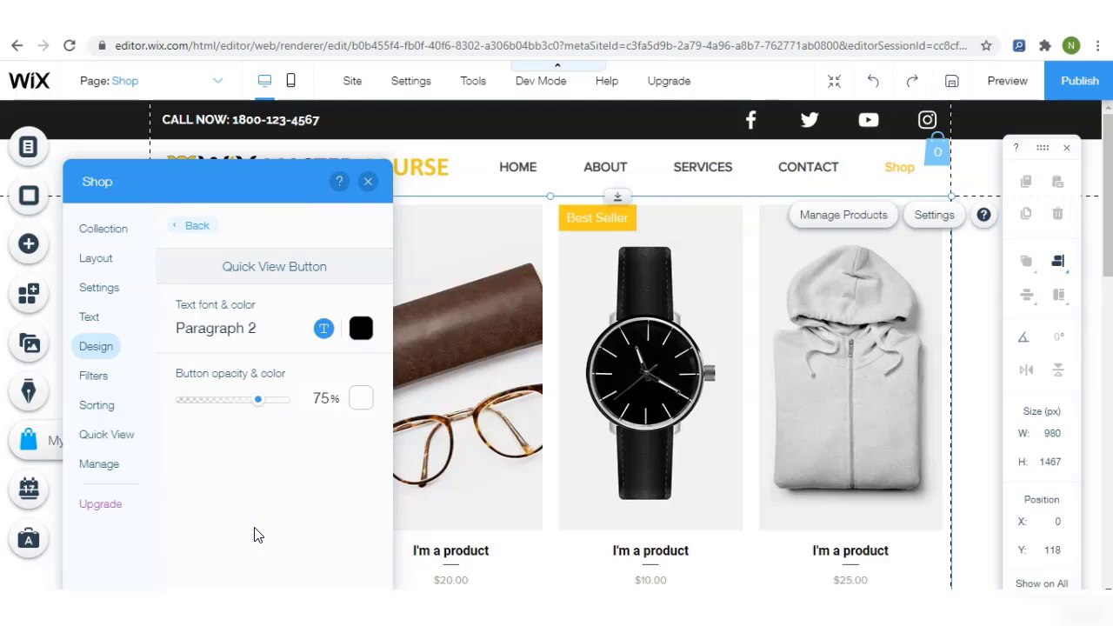
{"action": "left_click", "coordinate": [652, 409]}
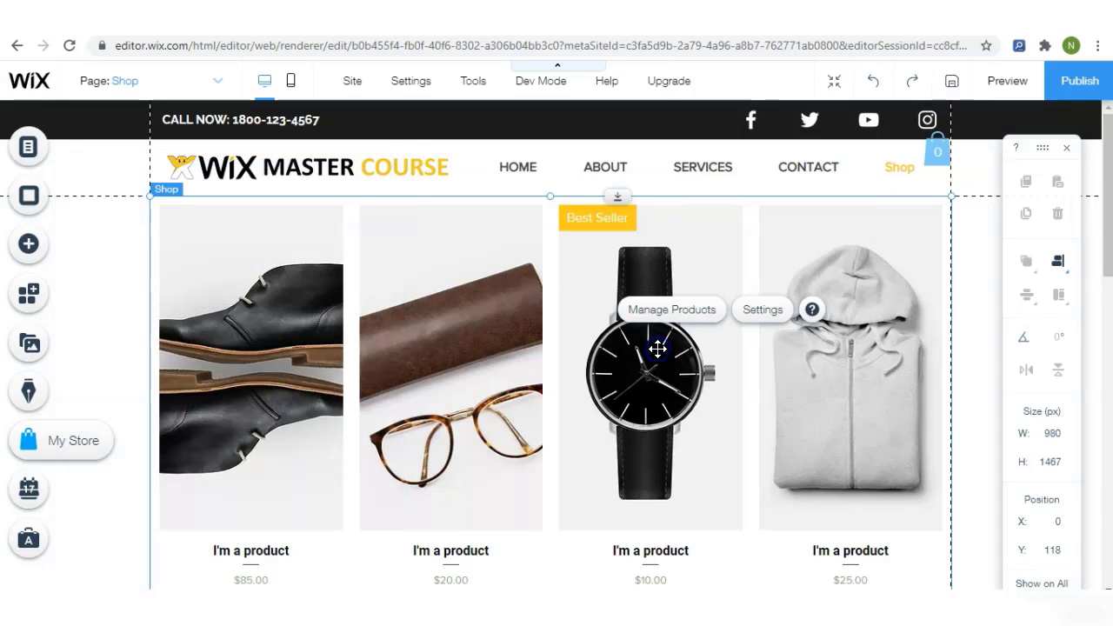
- Preview the site, open the Best Seller watch in Quick View, close it, and return to editing
{"action": "left_click", "coordinate": [1017, 86]}
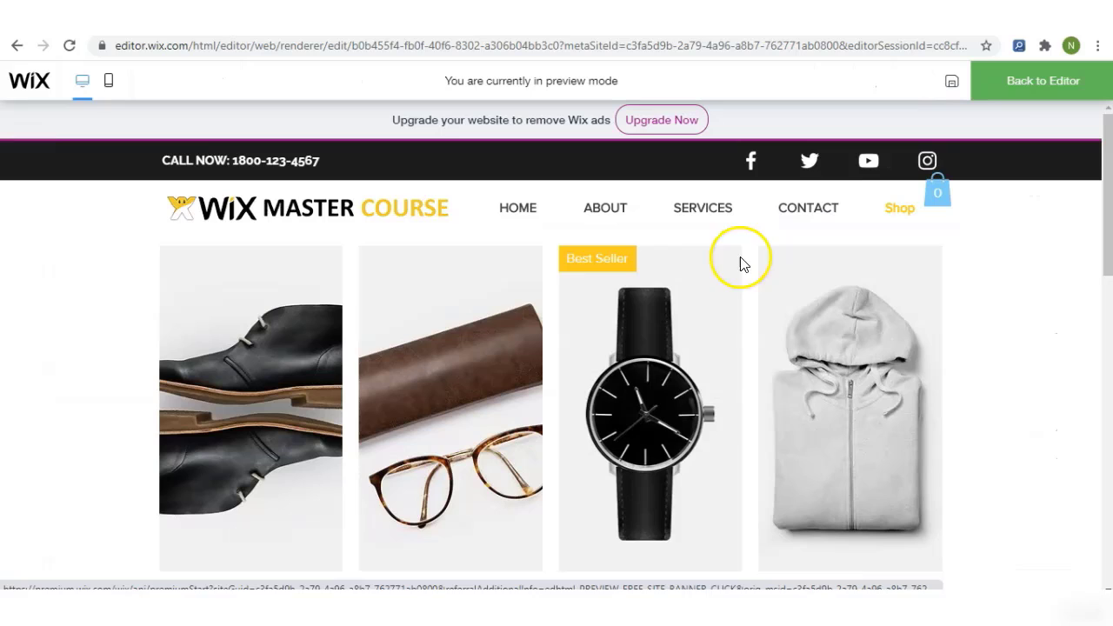
{"action": "mouse_move", "coordinate": [693, 315]}
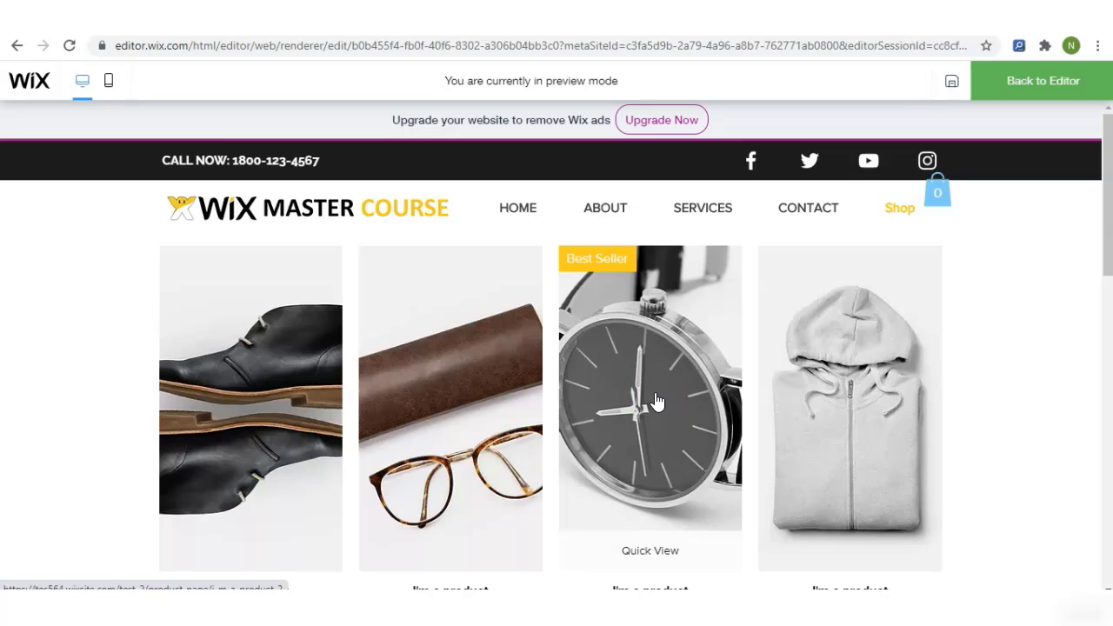
{"action": "left_click", "coordinate": [644, 555]}
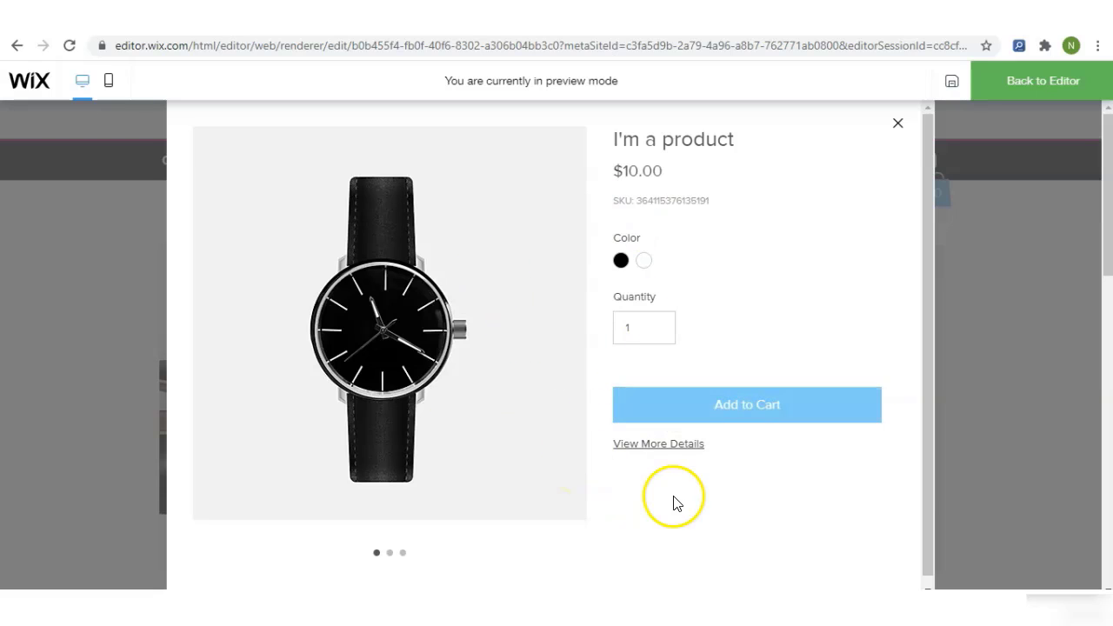
{"action": "left_click", "coordinate": [898, 123]}
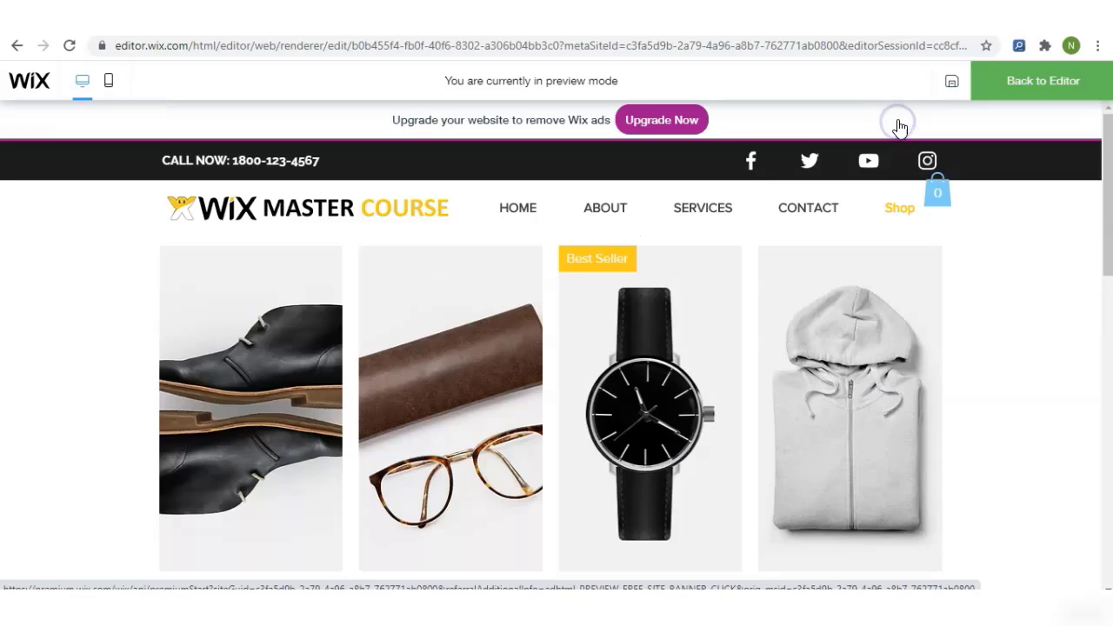
{"action": "left_click", "coordinate": [1031, 82]}
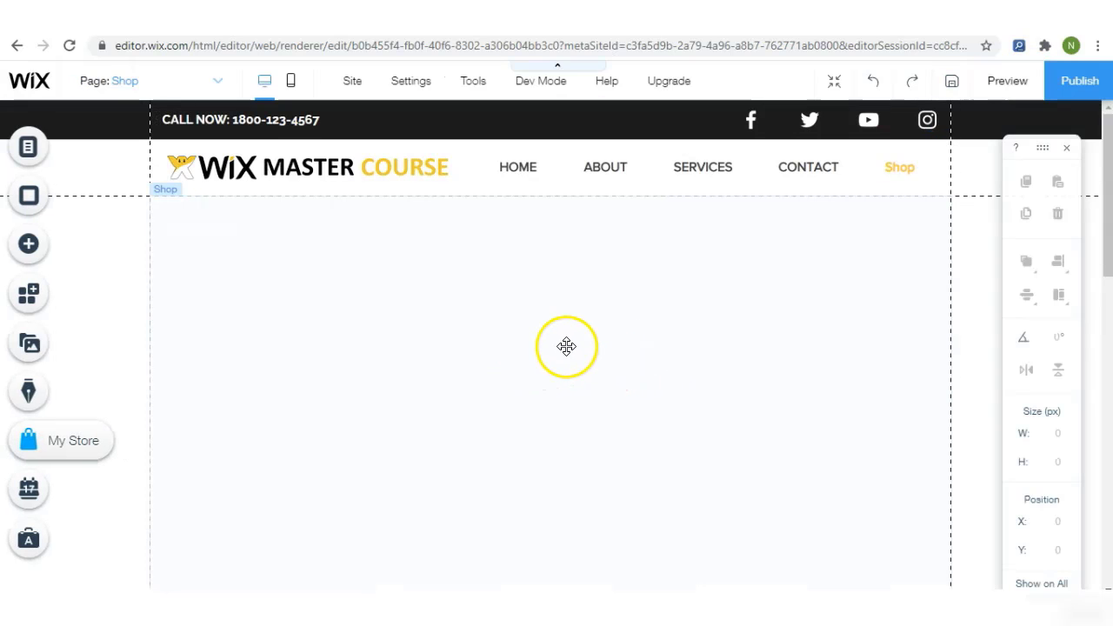
- Turn on product filters for the Shop gallery and uncover the filter area beside the products
{"action": "left_click", "coordinate": [502, 340]}
{"action": "left_click", "coordinate": [603, 301]}
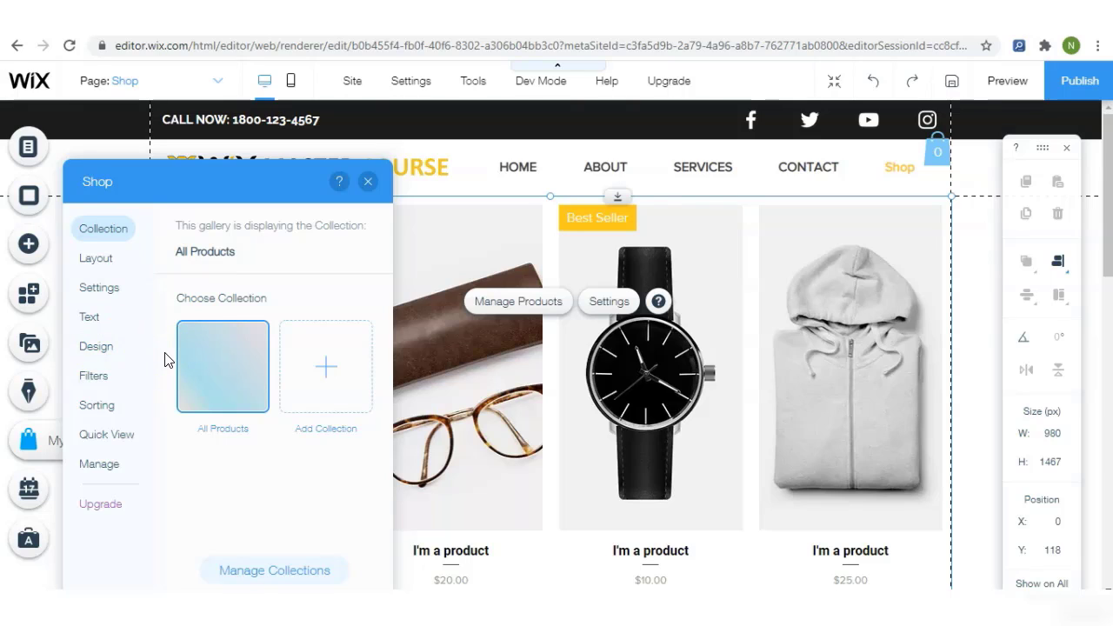
{"action": "left_click", "coordinate": [190, 217]}
{"action": "left_click", "coordinate": [98, 377]}
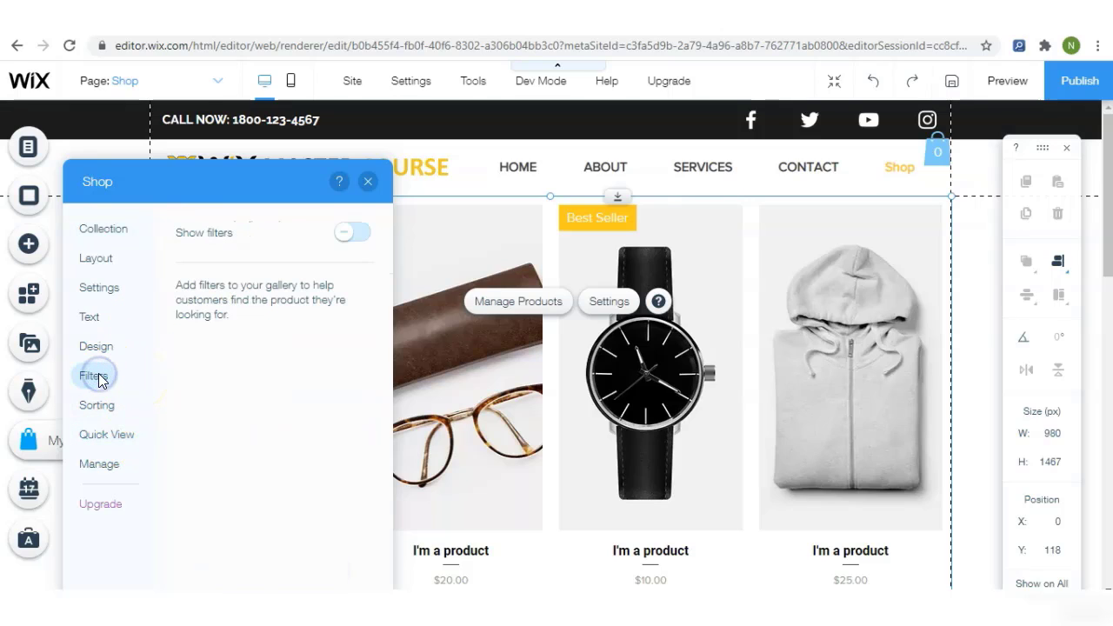
{"action": "left_click", "coordinate": [352, 232]}
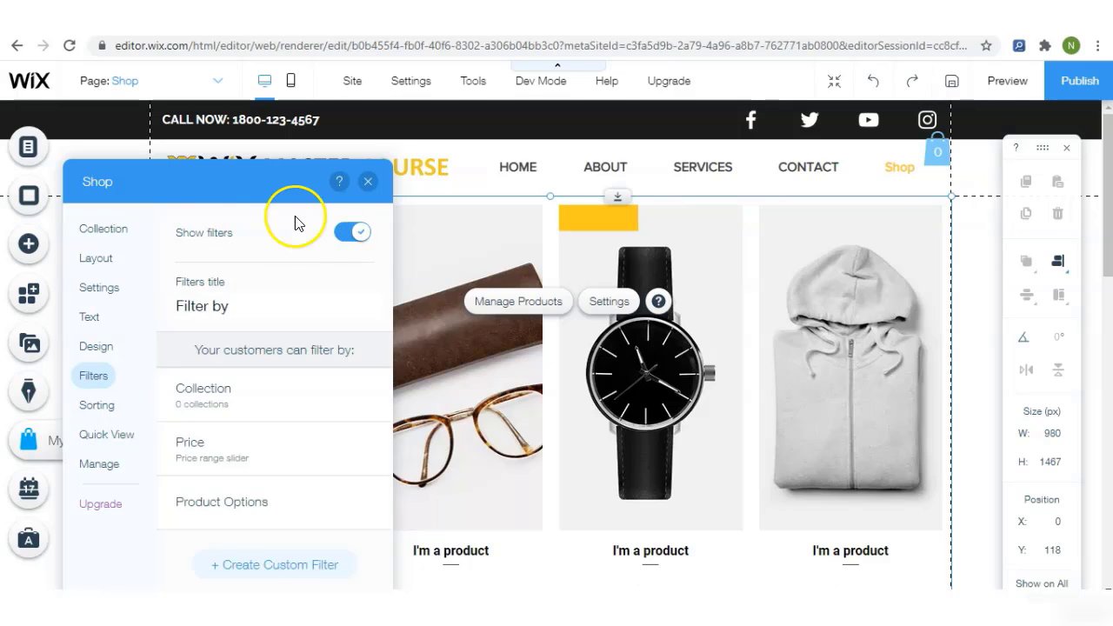
{"action": "left_click_drag", "start_coordinate": [244, 186], "coordinate": [653, 199]}
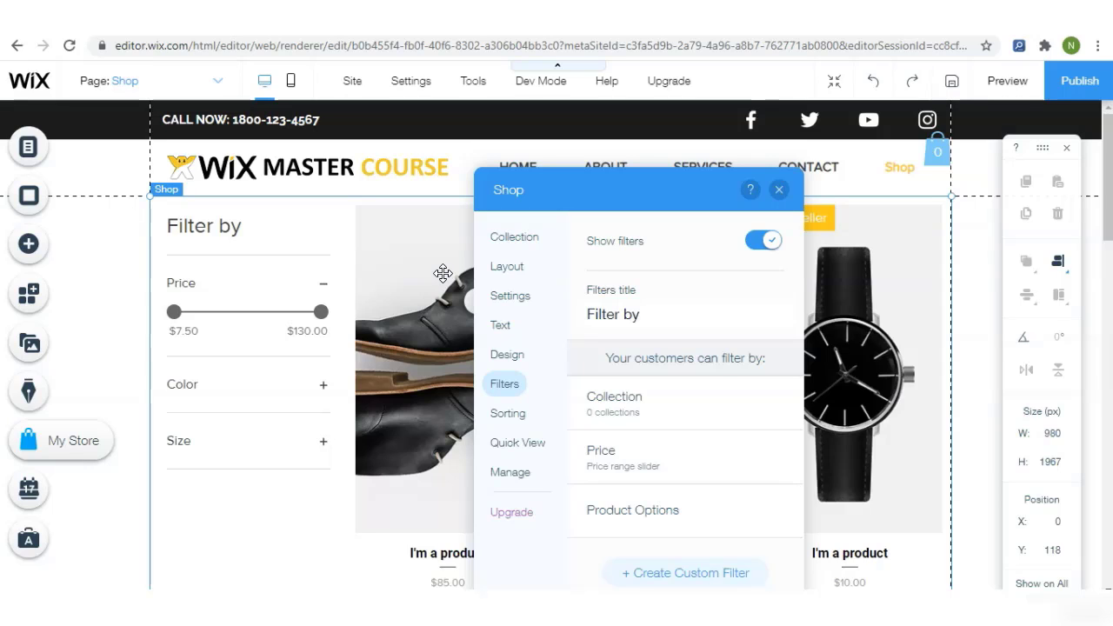
{"action": "left_click", "coordinate": [347, 306]}
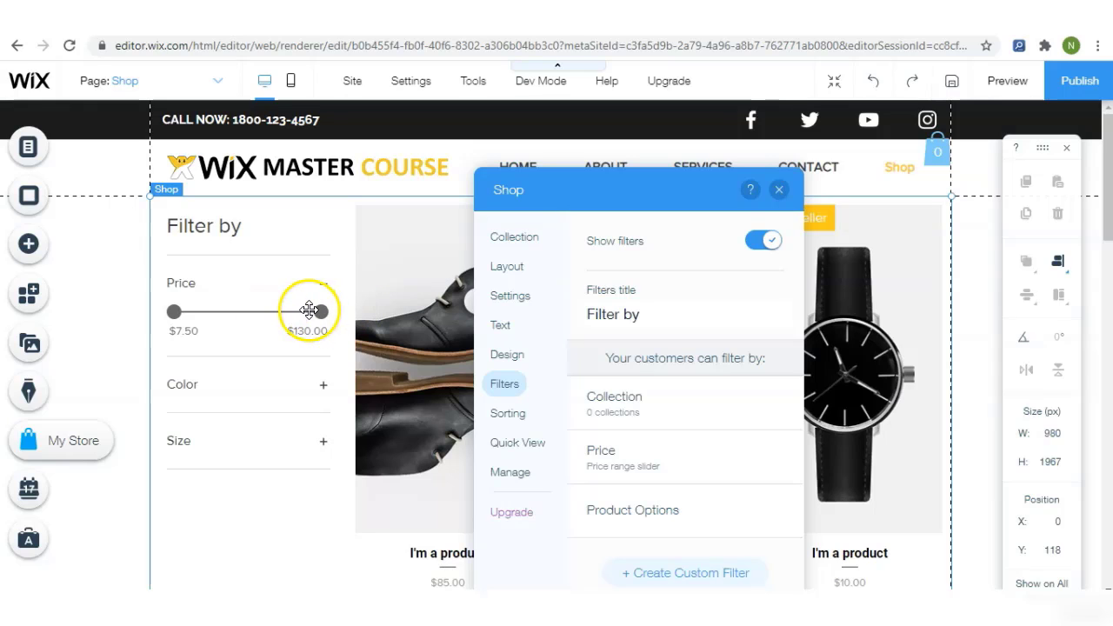
- Preview the Shop page and test the price filter with a maximum of $32.00
{"action": "left_click", "coordinate": [1007, 82]}
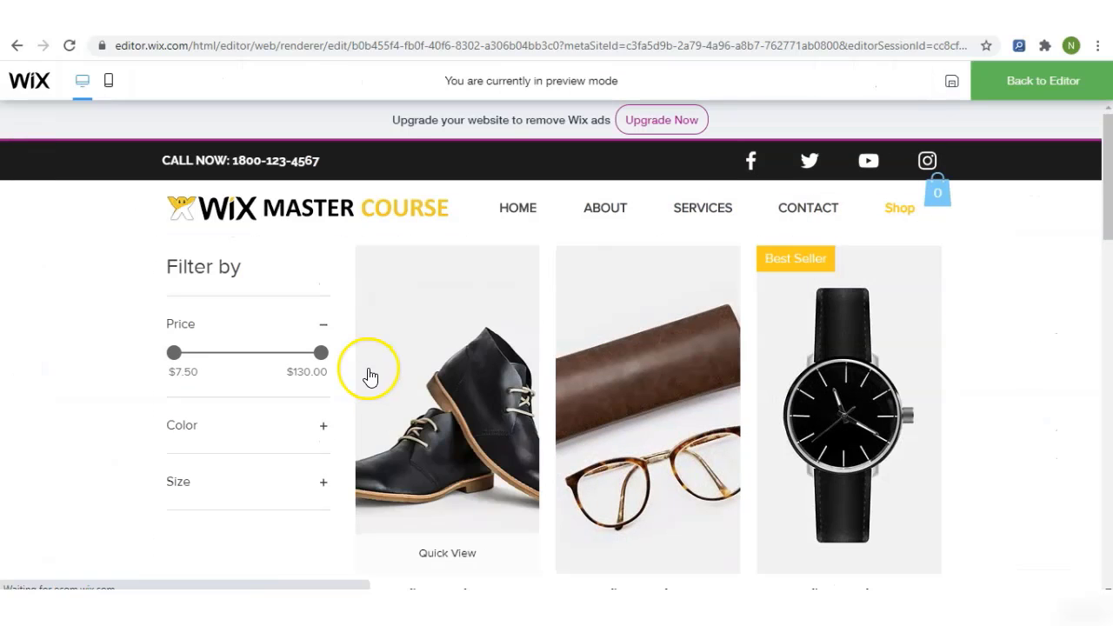
{"action": "left_click_drag", "start_coordinate": [325, 358], "coordinate": [204, 363]}
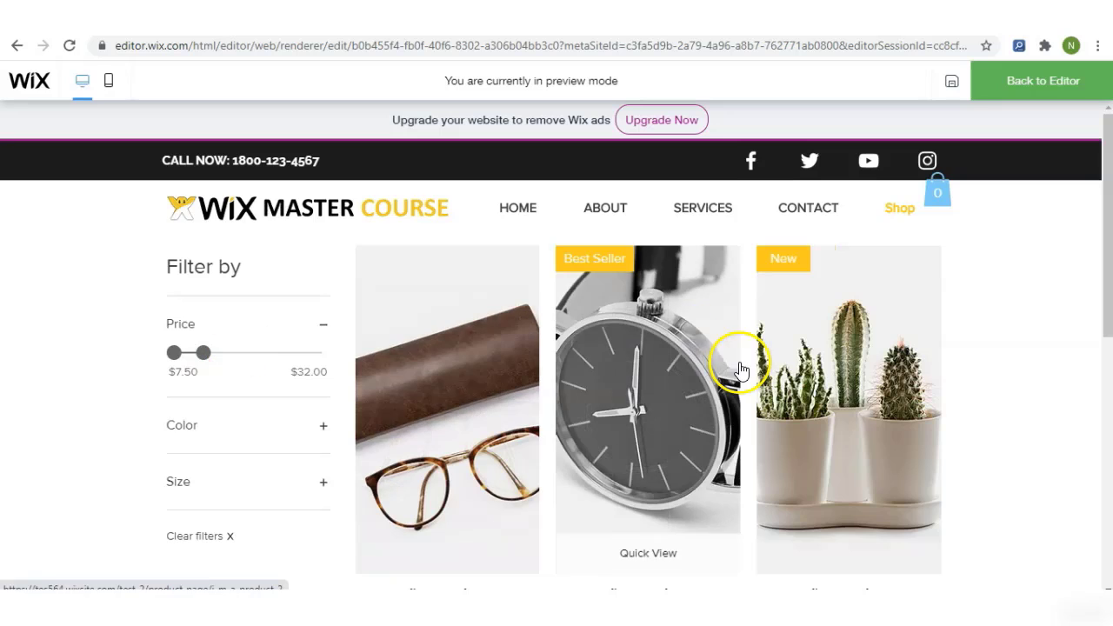
{"action": "left_click_drag", "start_coordinate": [1106, 236], "coordinate": [1100, 206]}
- Expand the Color and Size filters, test filtering by black, and return to editing
{"action": "left_click", "coordinate": [274, 424]}
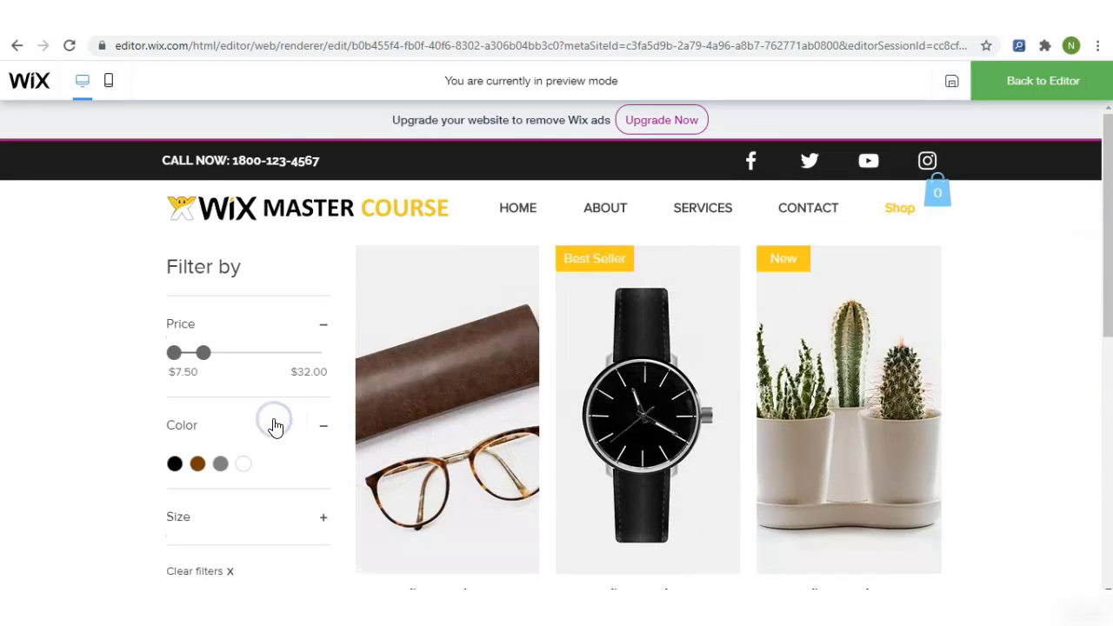
{"action": "left_click", "coordinate": [208, 513]}
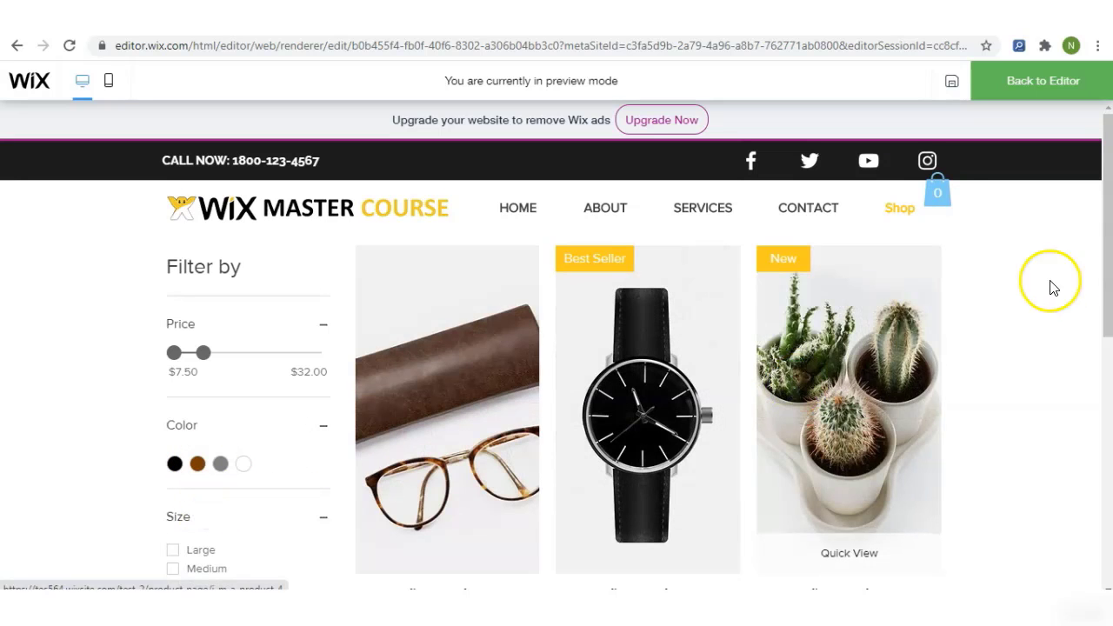
{"action": "mouse_move", "coordinate": [1101, 243]}
{"action": "left_mouse_down"}
{"action": "mouse_move", "coordinate": [1095, 360]}
{"action": "mouse_move", "coordinate": [1095, 241]}
{"action": "mouse_move", "coordinate": [1107, 230]}
{"action": "left_mouse_up"}
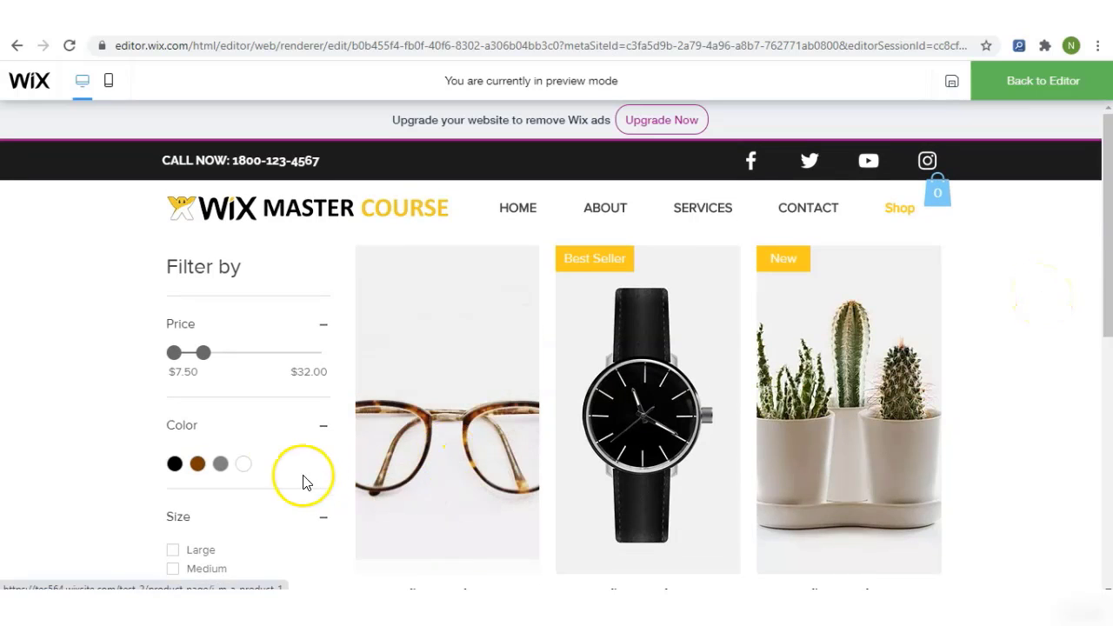
{"action": "left_click", "coordinate": [175, 463]}
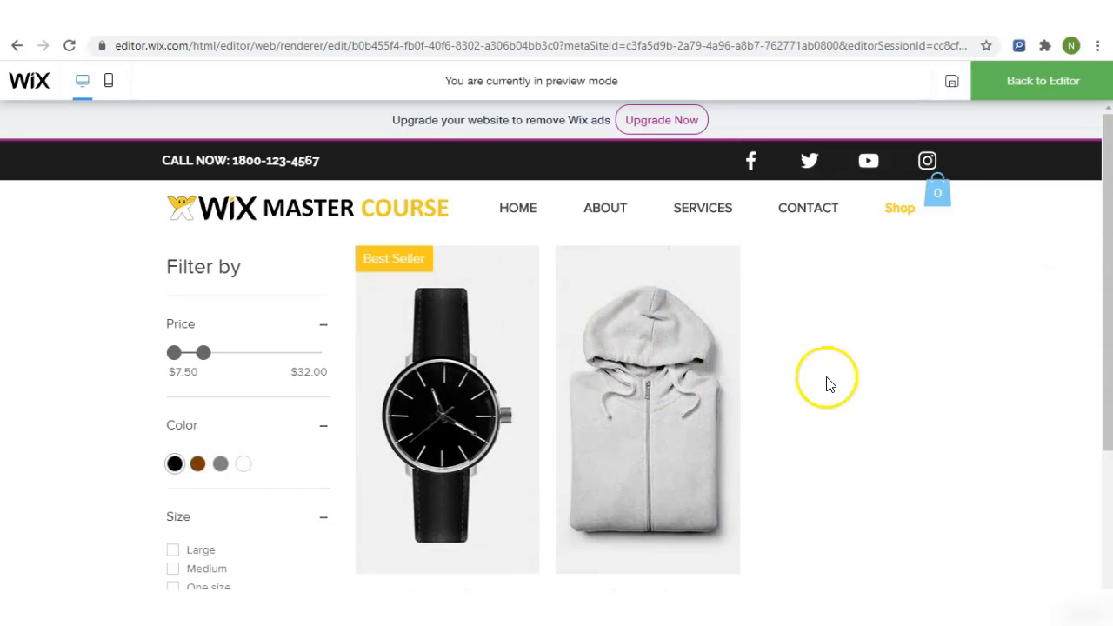
{"action": "left_click", "coordinate": [1032, 80]}
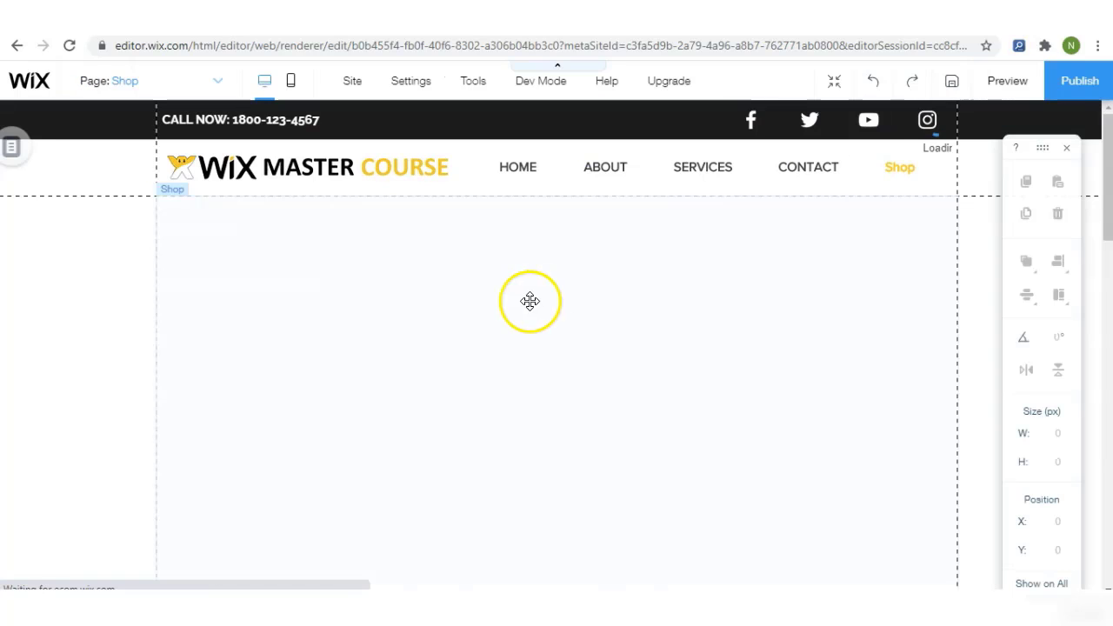
- Turn on sorting options for the Shop gallery and uncover the page behind the settings
{"action": "left_click", "coordinate": [467, 303]}
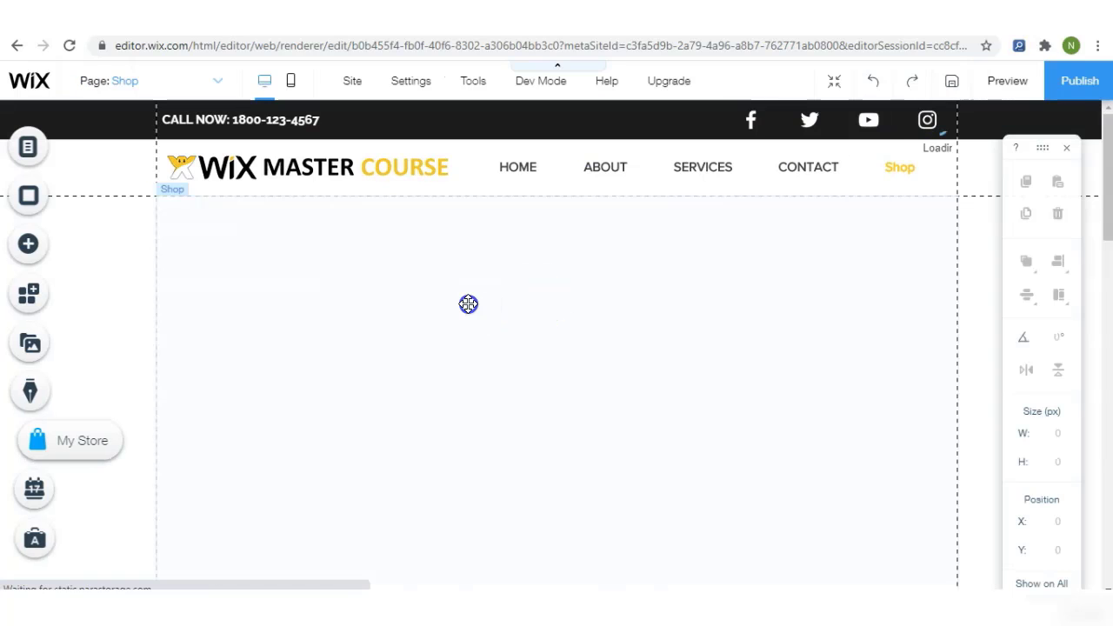
{"action": "left_click", "coordinate": [573, 264]}
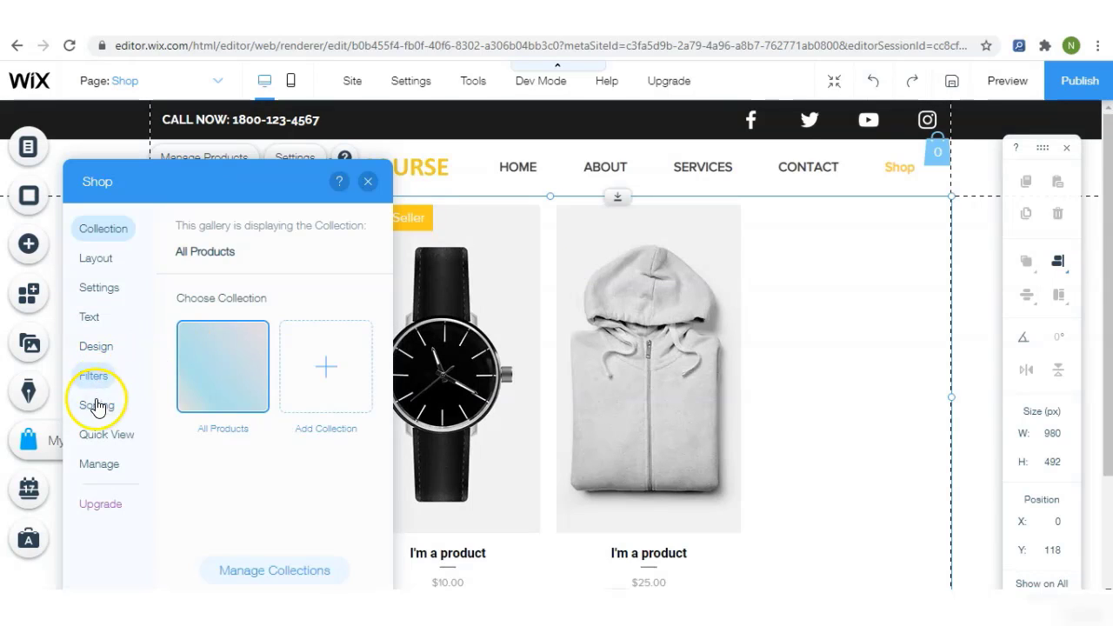
{"action": "left_click", "coordinate": [95, 406]}
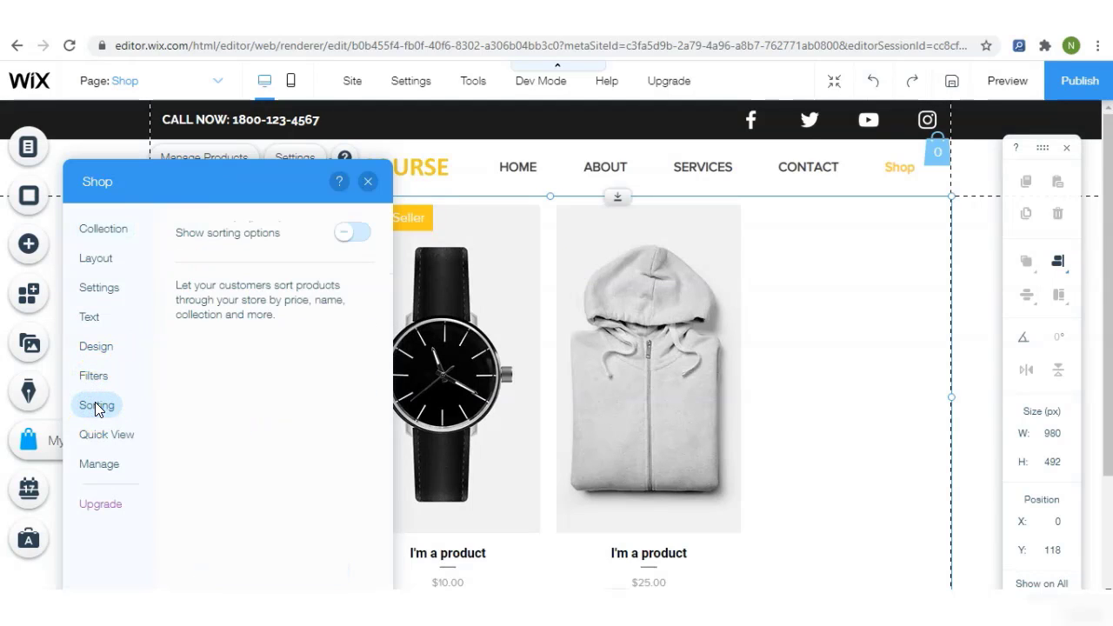
{"action": "left_click", "coordinate": [354, 232]}
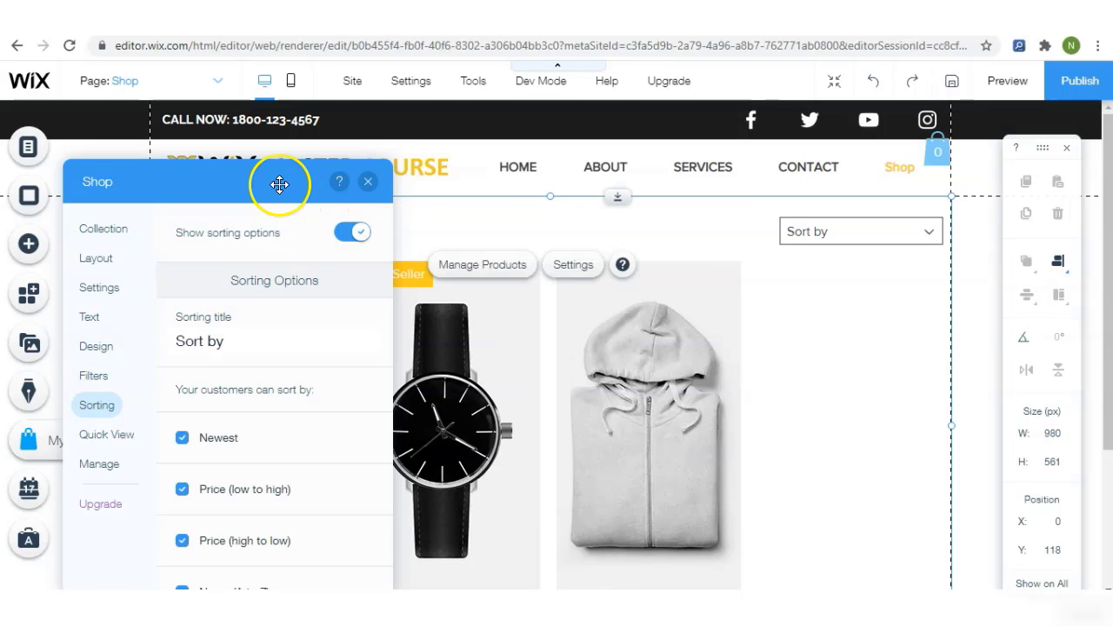
{"action": "left_click_drag", "start_coordinate": [281, 179], "coordinate": [420, 162]}
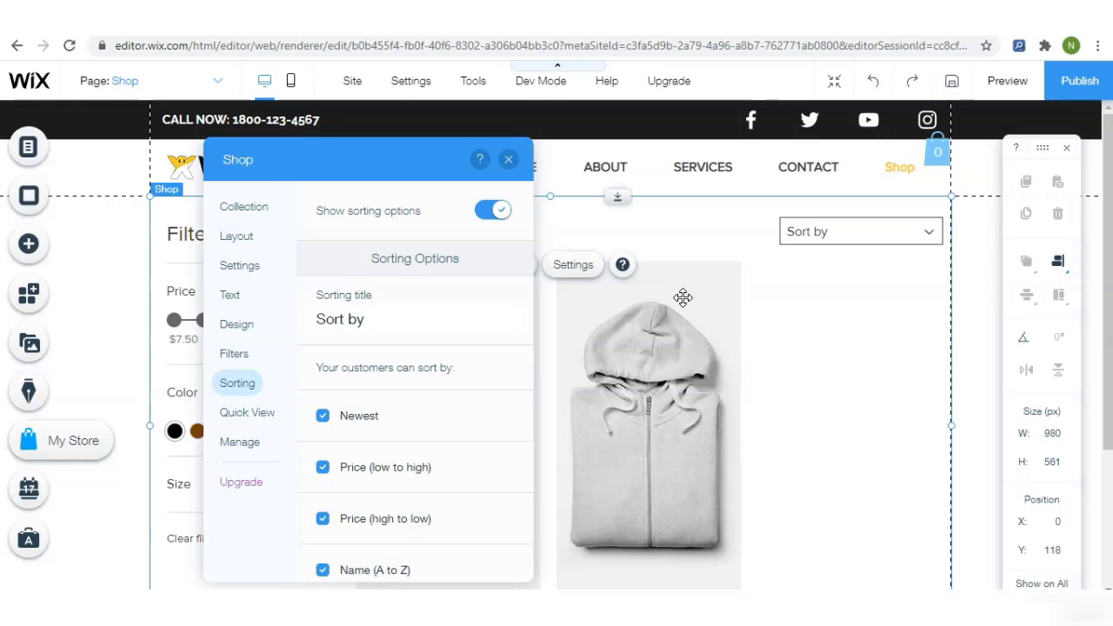
{"action": "left_click", "coordinate": [561, 402]}
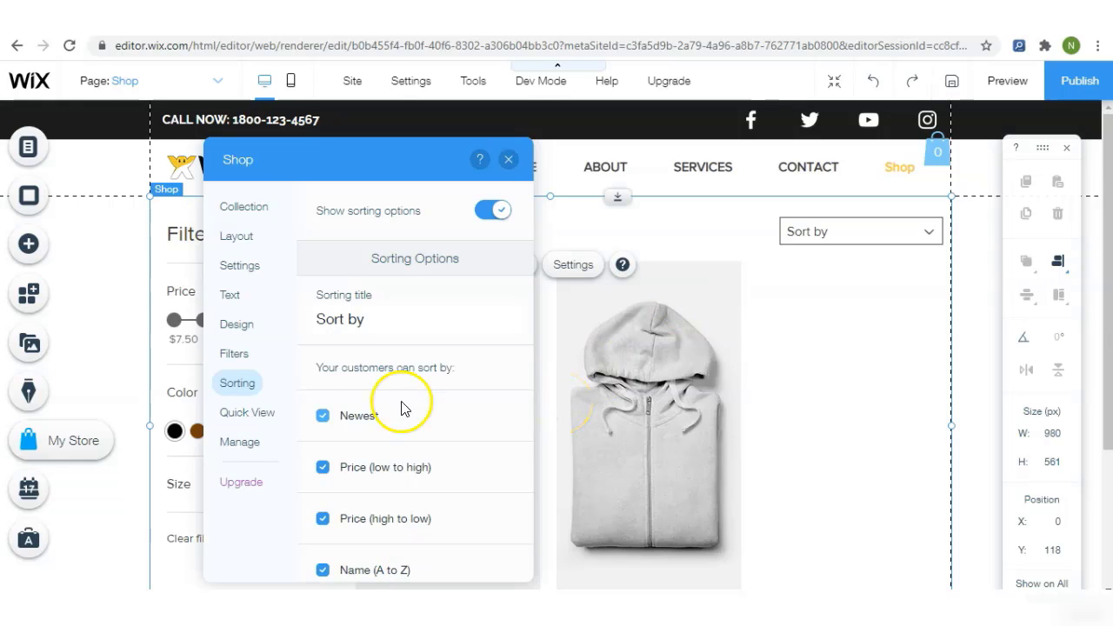
- Look through the gallery's Quick View settings, then close the Shop settings
{"action": "left_click", "coordinate": [263, 410]}
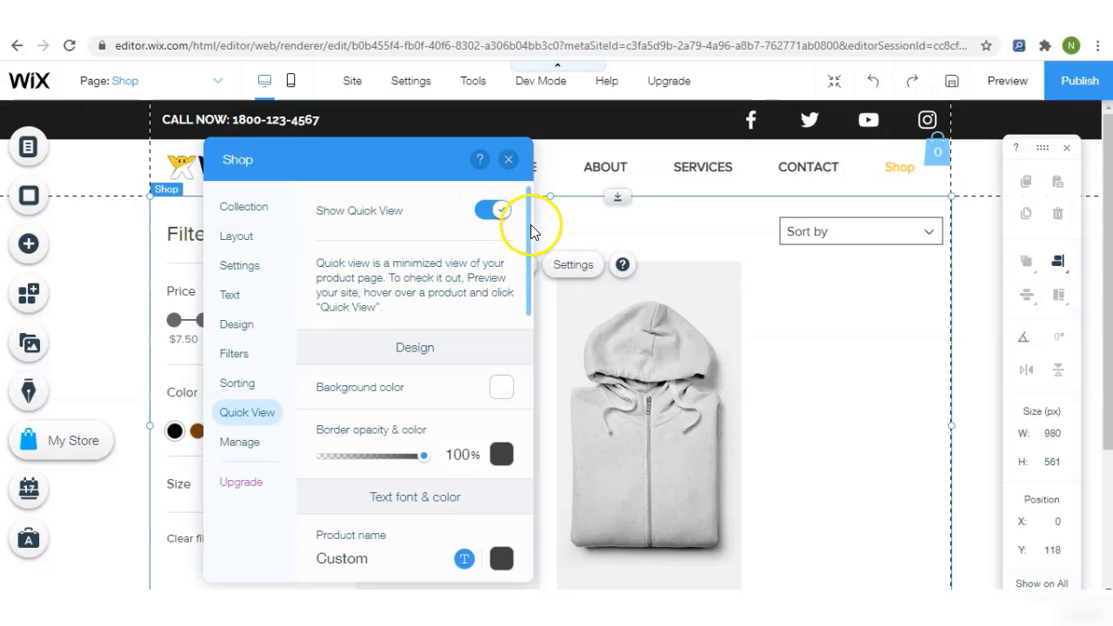
{"action": "left_click_drag", "start_coordinate": [527, 224], "coordinate": [540, 258]}
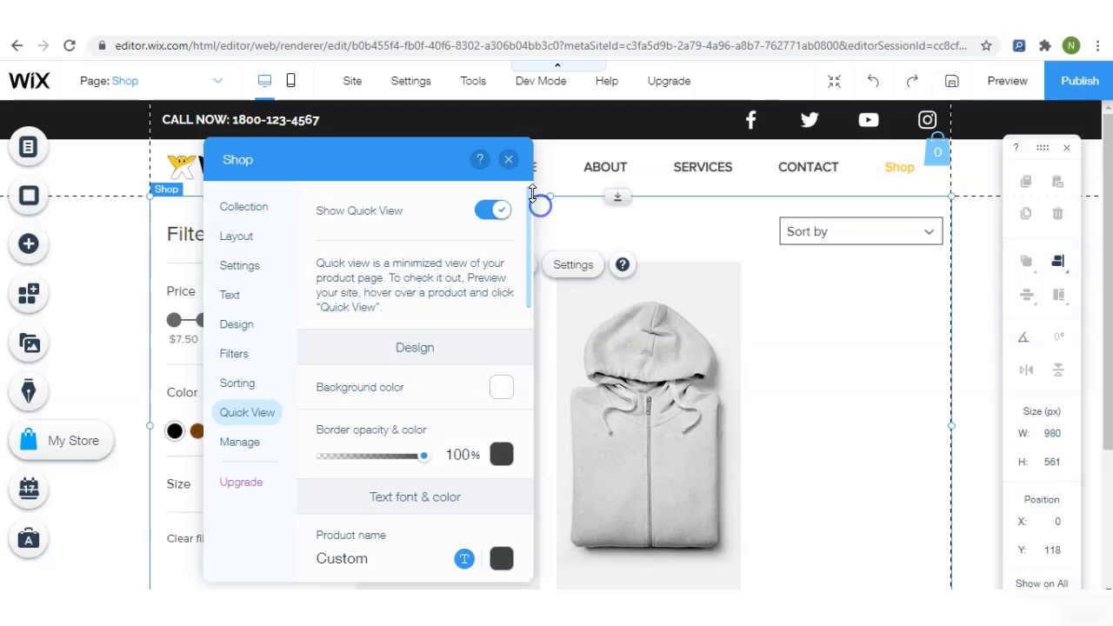
{"action": "left_click", "coordinate": [509, 159]}
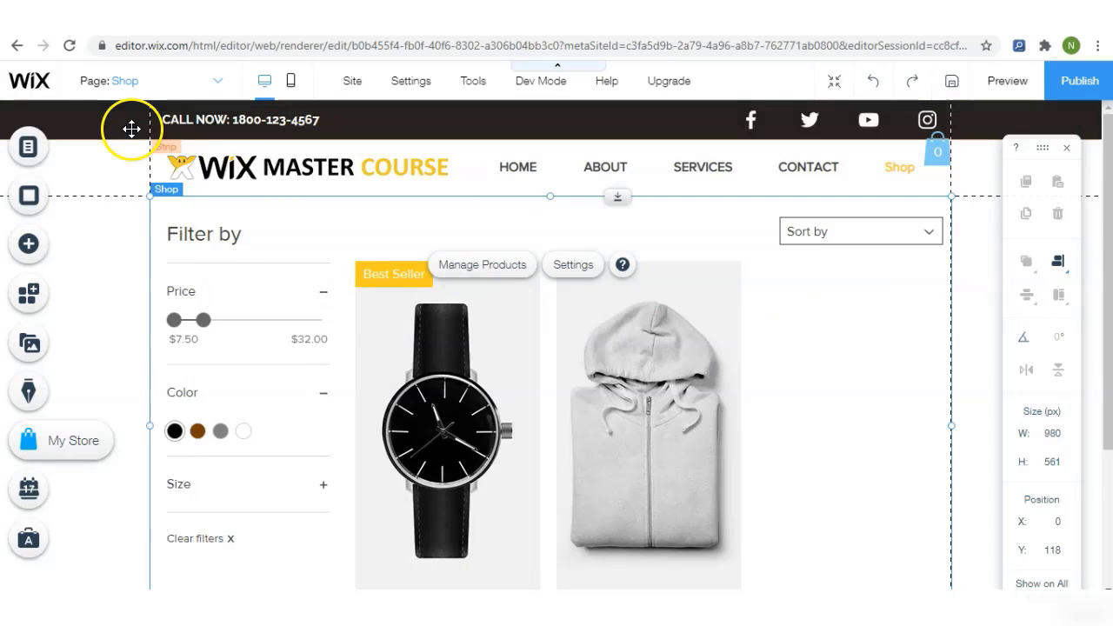
- Switch from the Shop page to the store's Product Page
{"action": "left_click", "coordinate": [124, 83]}
{"action": "left_click", "coordinate": [31, 162]}
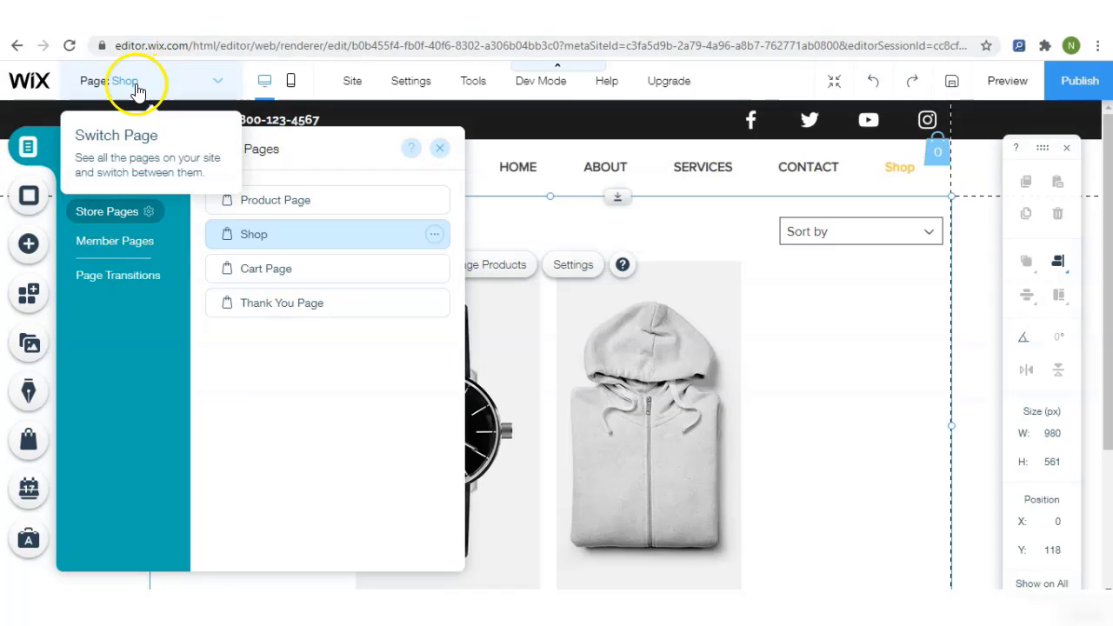
{"action": "left_click", "coordinate": [315, 208]}
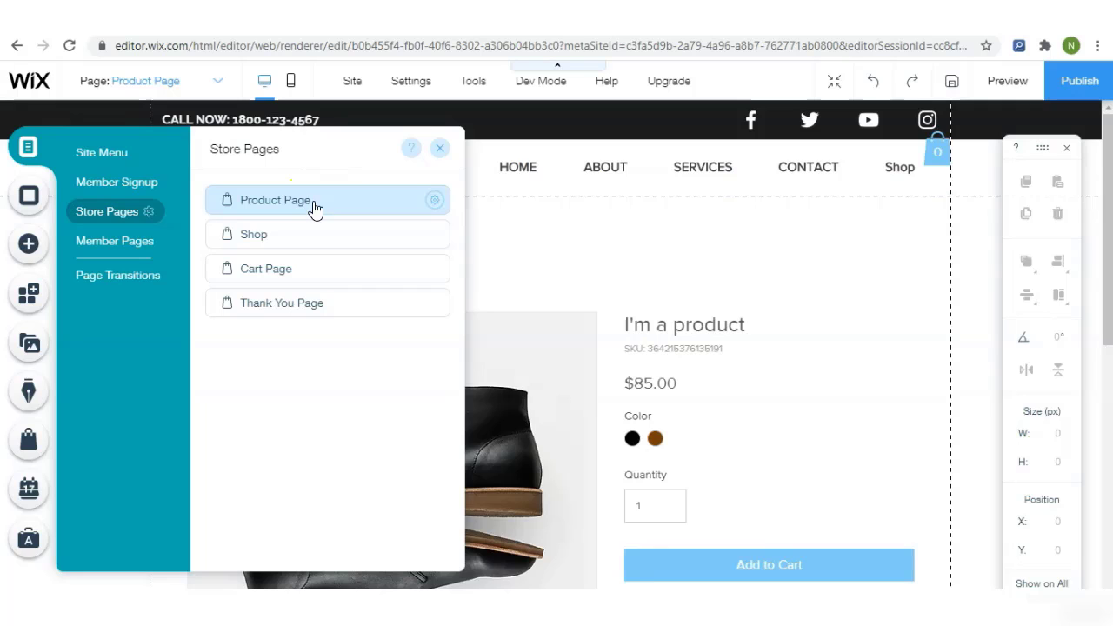
- Apply the Sleek page layout to the product page
{"action": "left_click", "coordinate": [581, 337]}
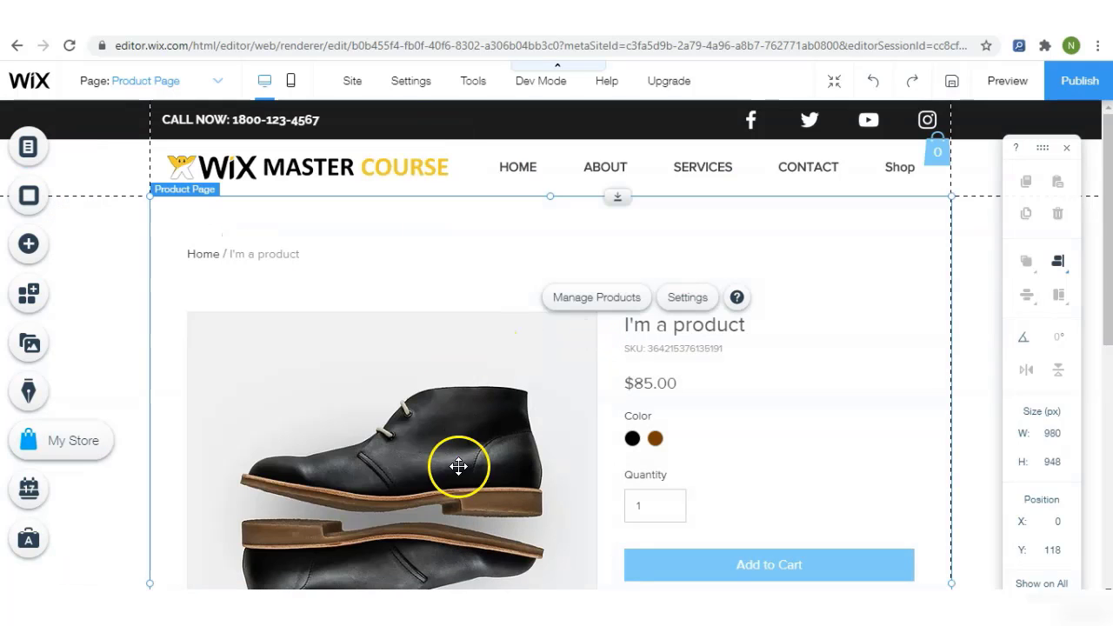
{"action": "left_click", "coordinate": [698, 300]}
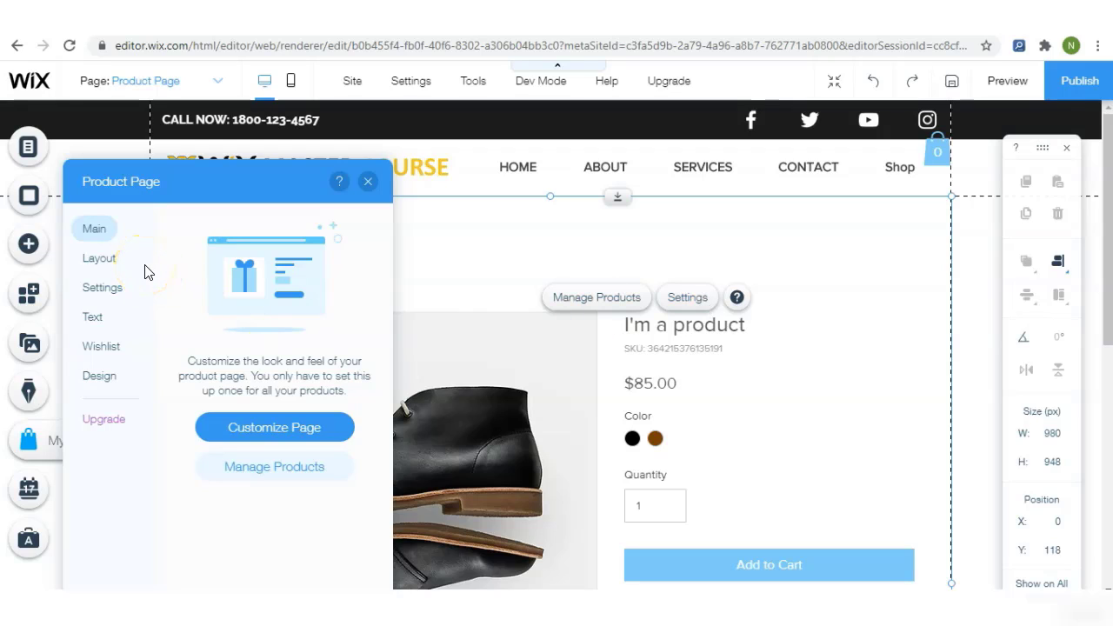
{"action": "left_click", "coordinate": [102, 259]}
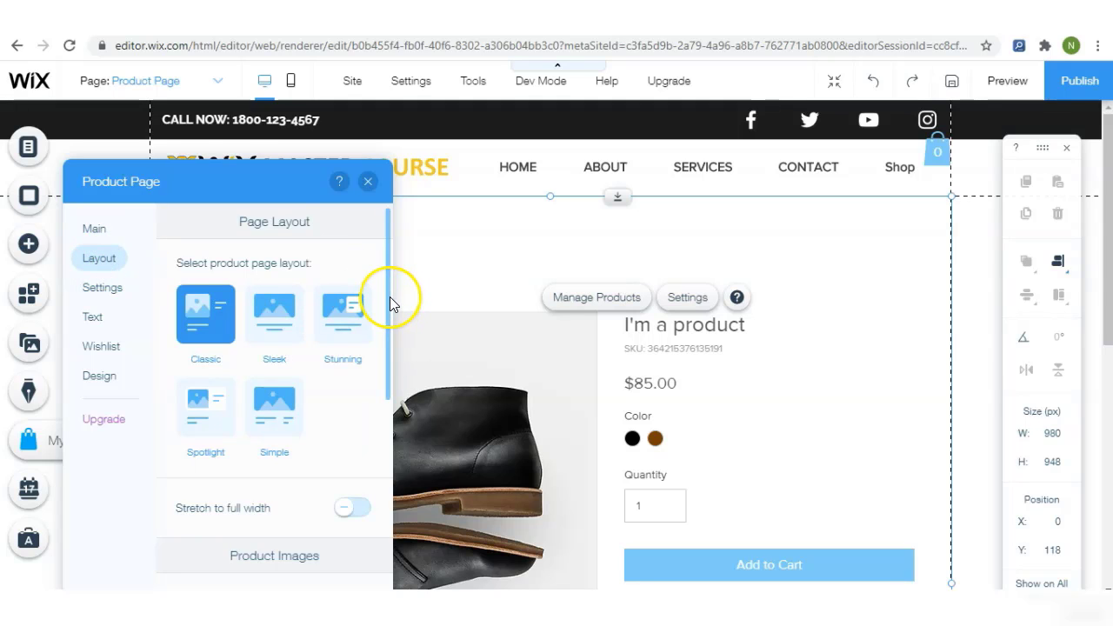
{"action": "left_click_drag", "start_coordinate": [390, 296], "coordinate": [387, 334]}
{"action": "left_click", "coordinate": [297, 264]}
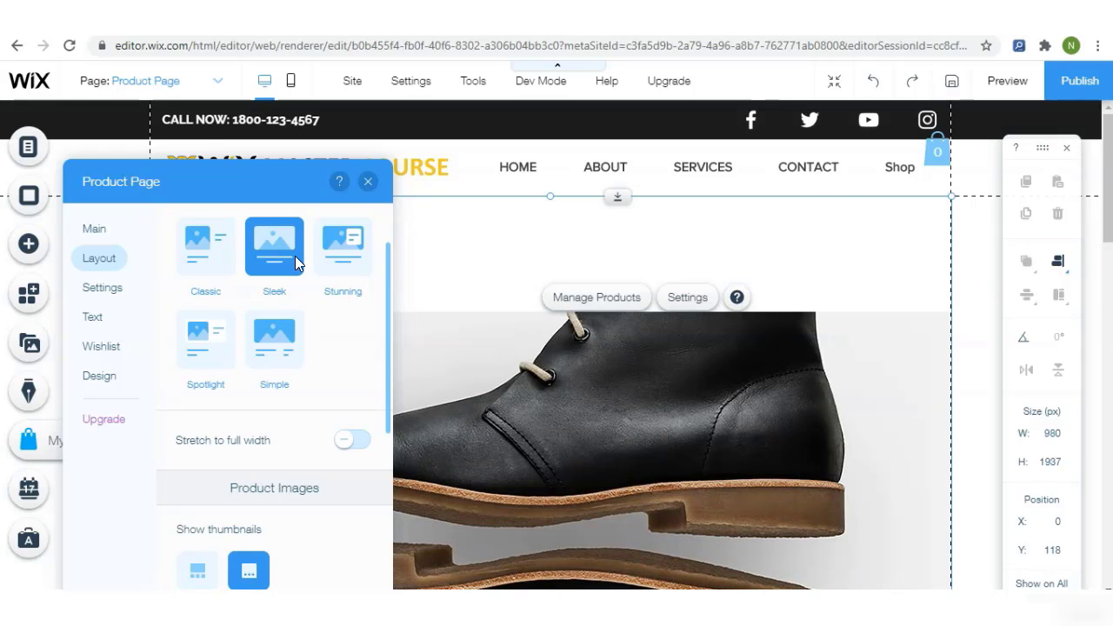
- Apply the Stunning page layout to the product page and check the resulting page
{"action": "left_click_drag", "start_coordinate": [1097, 130], "coordinate": [1091, 340]}
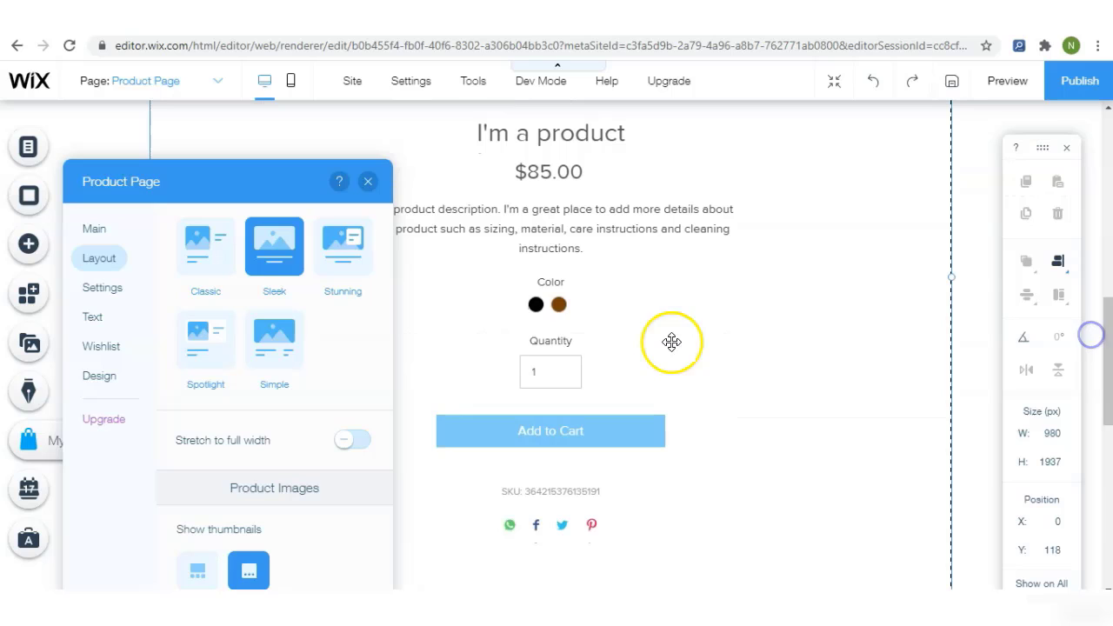
{"action": "left_click", "coordinate": [343, 259]}
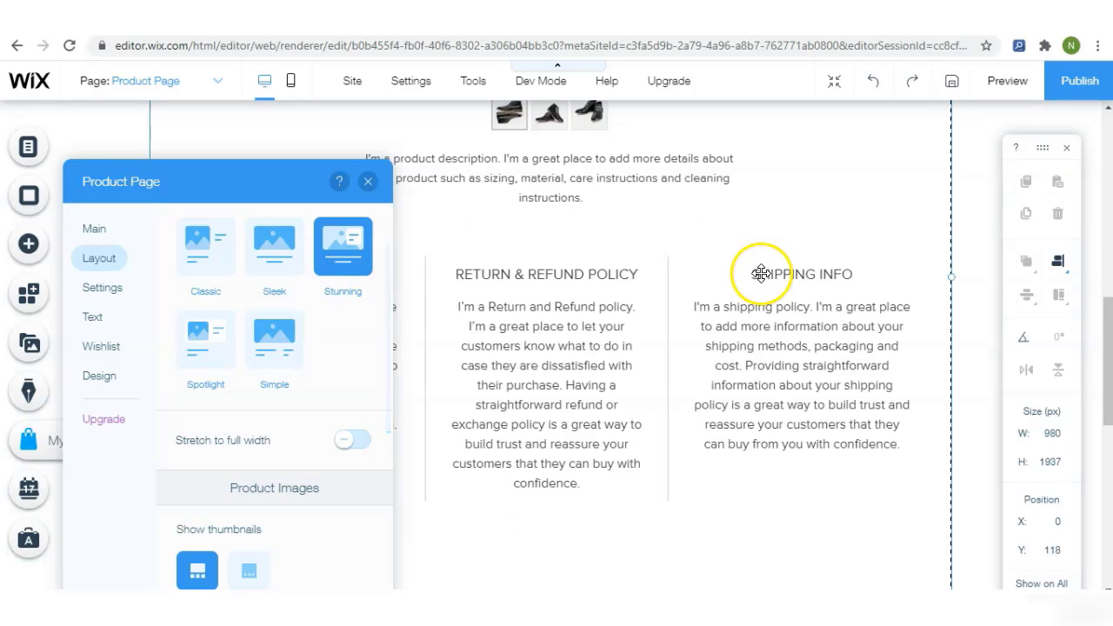
{"action": "left_click_drag", "start_coordinate": [1107, 398], "coordinate": [1107, 173]}
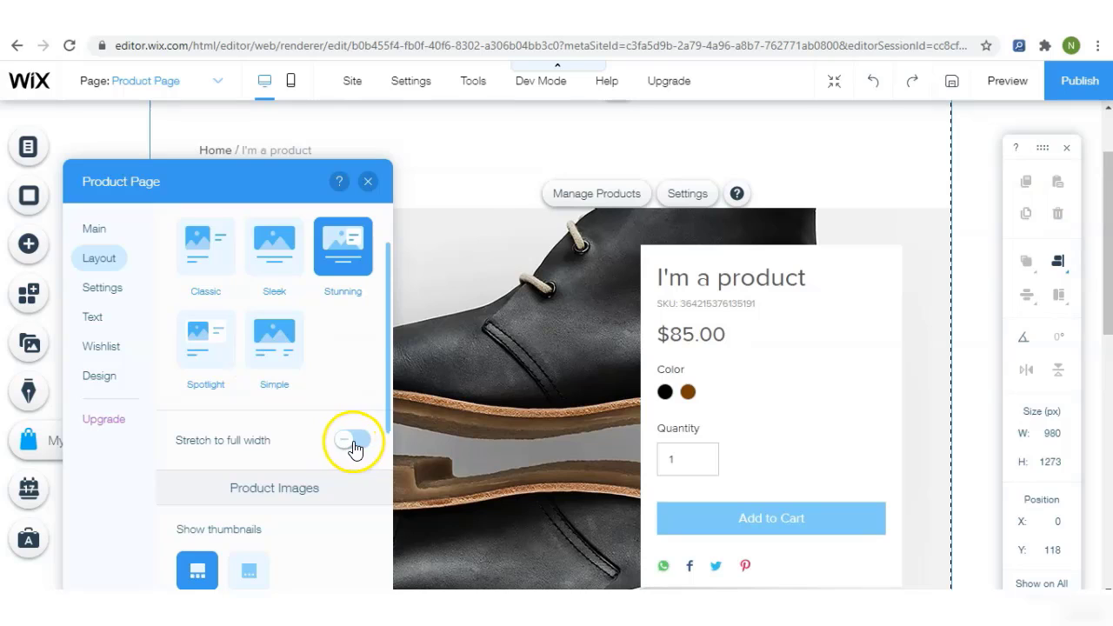
- Look through the product image layout options, then the product page's Add to Cart, Buy Now and share icon settings
{"action": "left_click_drag", "start_coordinate": [387, 387], "coordinate": [373, 536]}
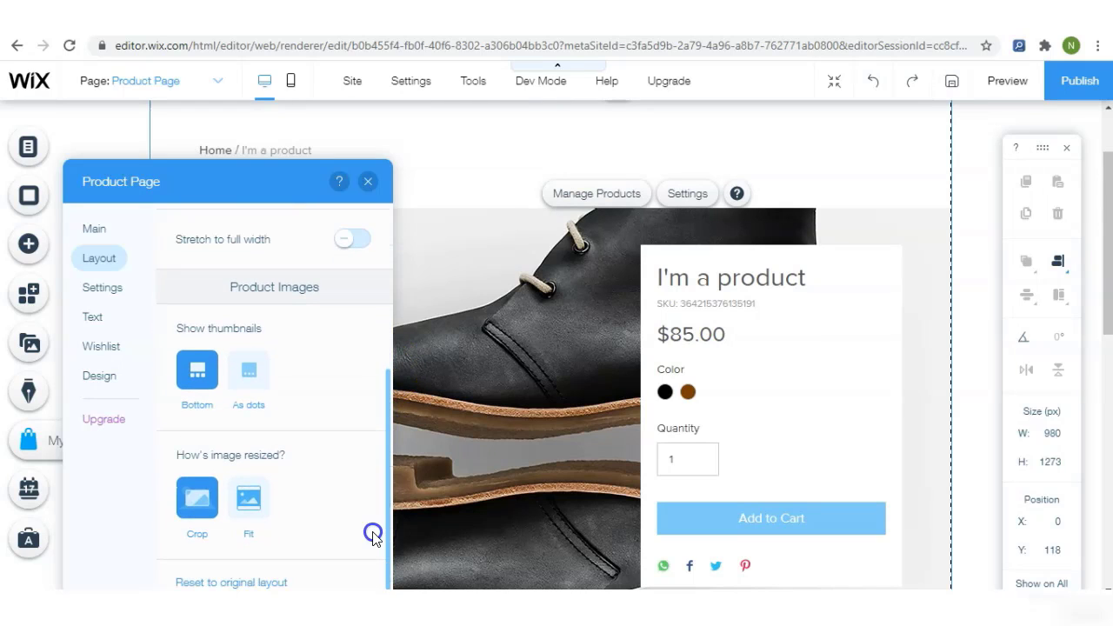
{"action": "left_click", "coordinate": [269, 438]}
{"action": "left_click", "coordinate": [242, 517]}
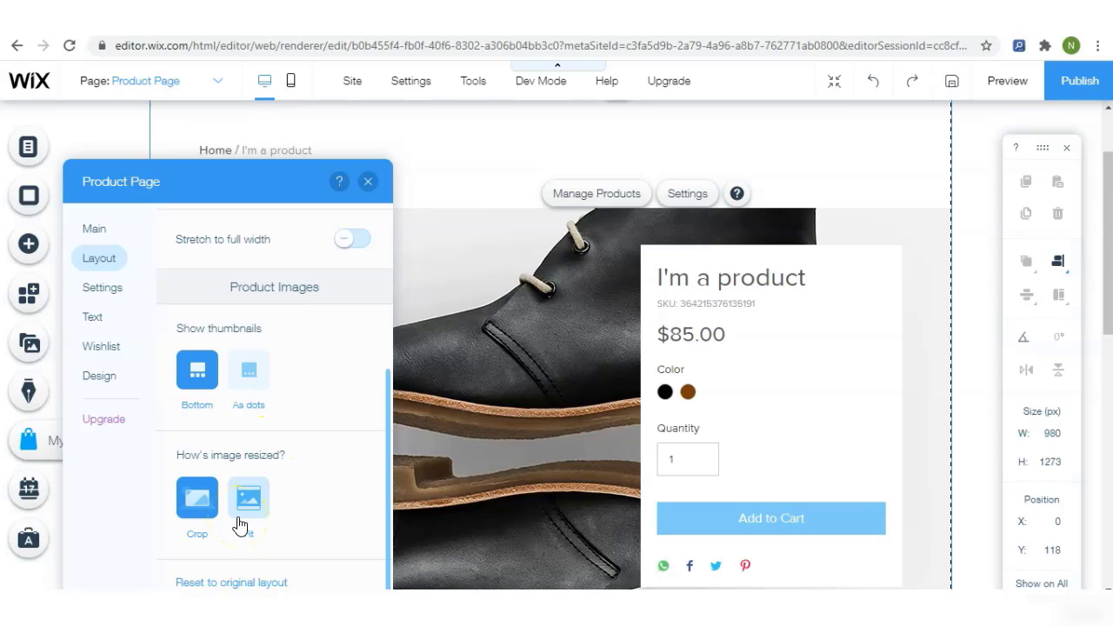
{"action": "left_click", "coordinate": [194, 368]}
{"action": "left_click", "coordinate": [109, 289]}
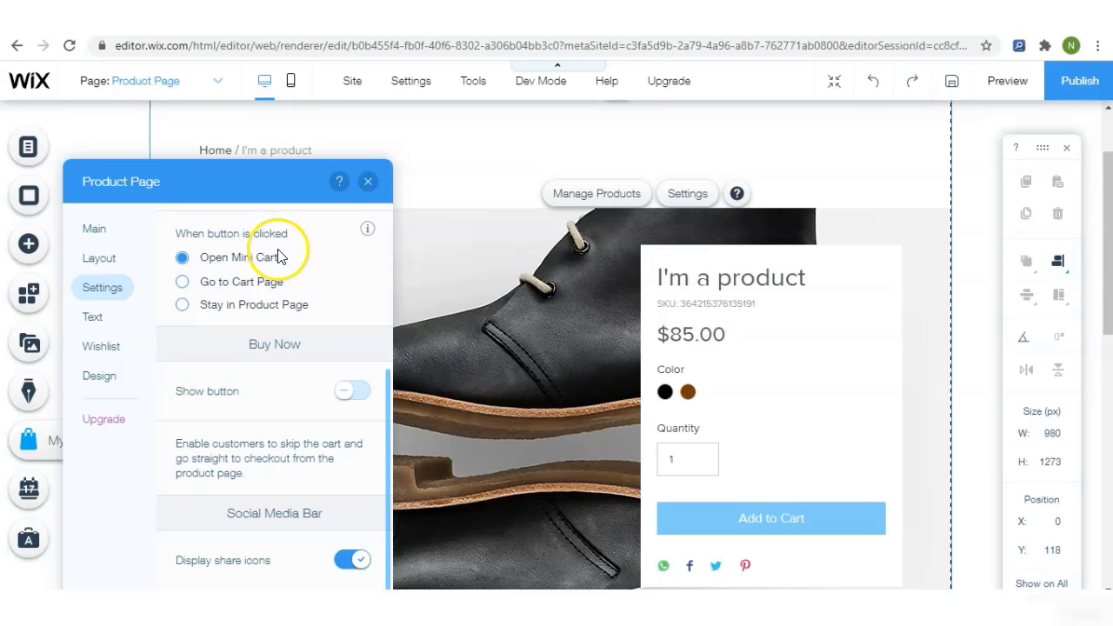
{"action": "mouse_move", "coordinate": [369, 363]}
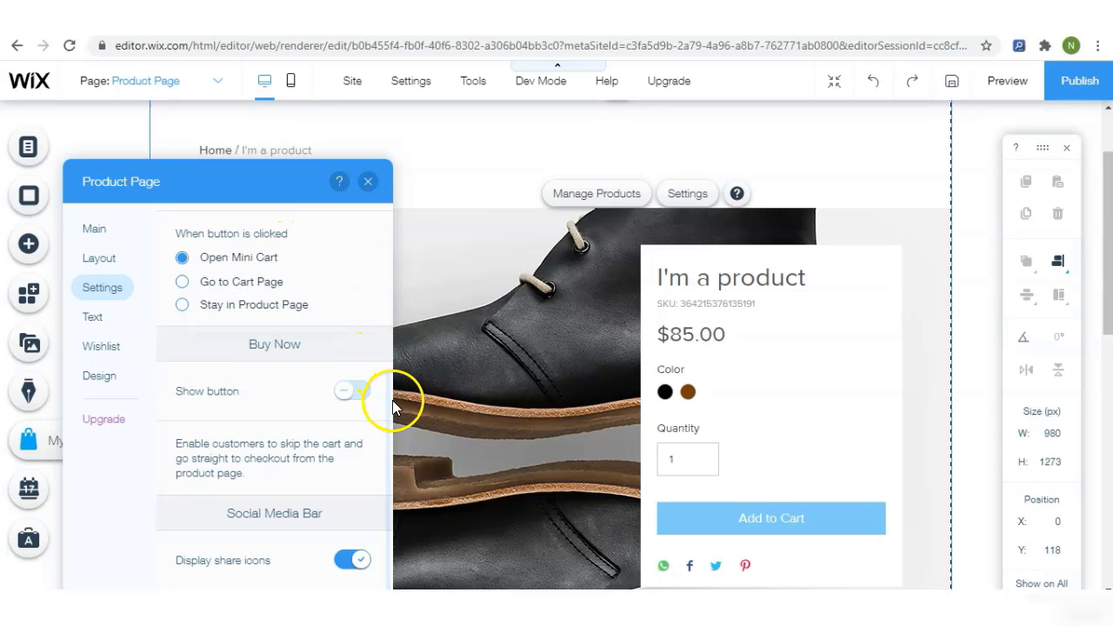
{"action": "left_click_drag", "start_coordinate": [389, 401], "coordinate": [393, 311]}
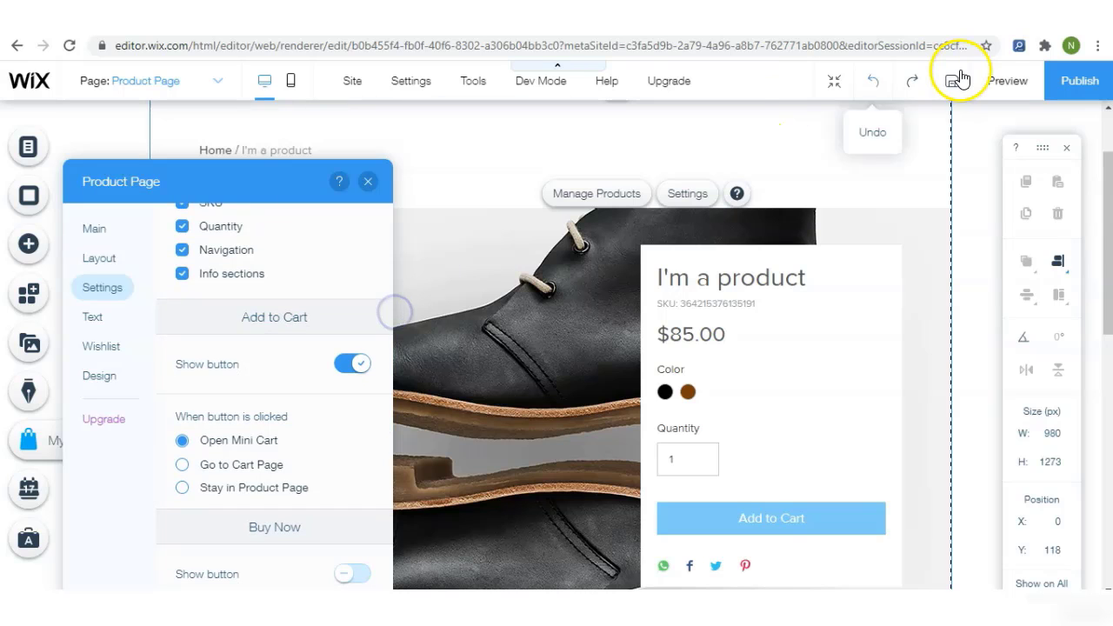
- Preview the product page, test adding the black product to the cart, and return to the editor
{"action": "left_click", "coordinate": [1015, 78]}
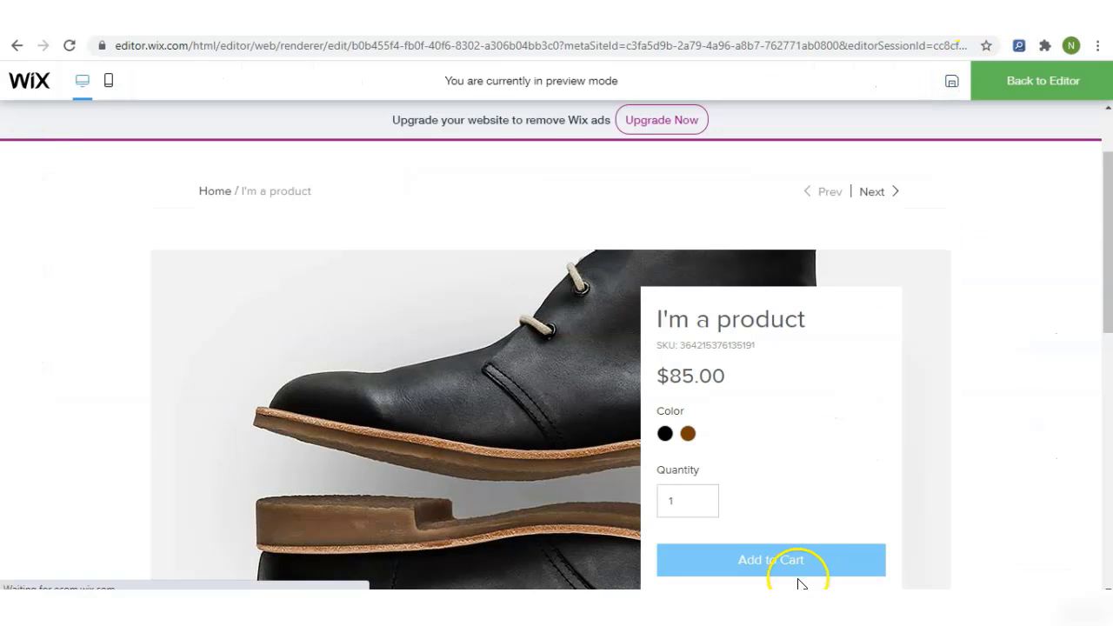
{"action": "left_click", "coordinate": [793, 564]}
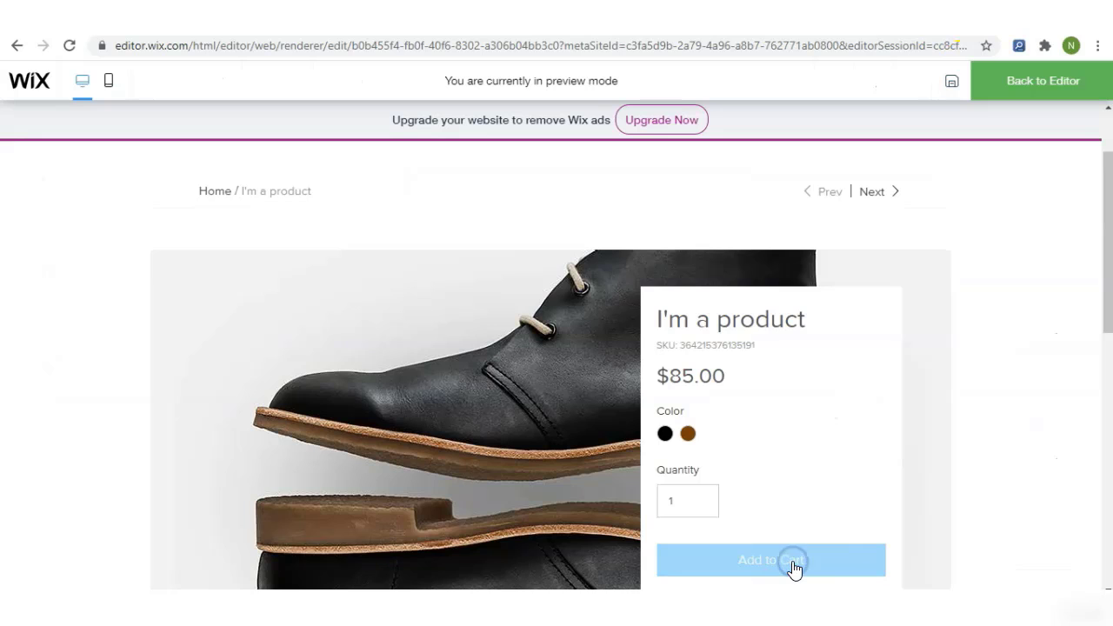
{"action": "left_click", "coordinate": [664, 432]}
{"action": "left_click", "coordinate": [739, 563]}
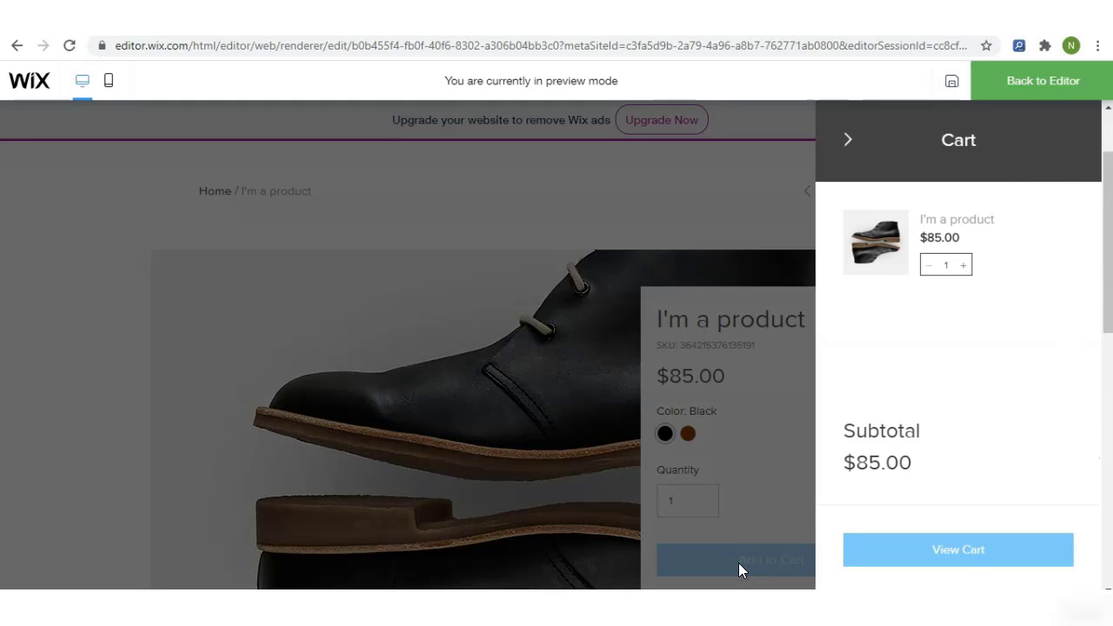
{"action": "left_click", "coordinate": [933, 548]}
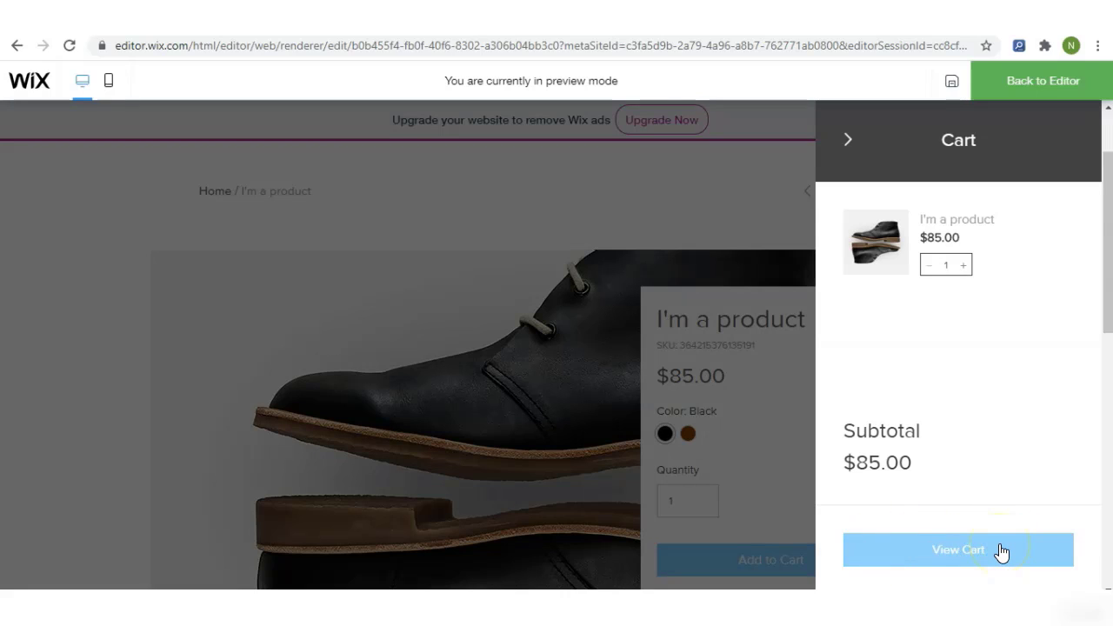
{"action": "left_click", "coordinate": [835, 146]}
{"action": "left_click", "coordinate": [992, 90]}
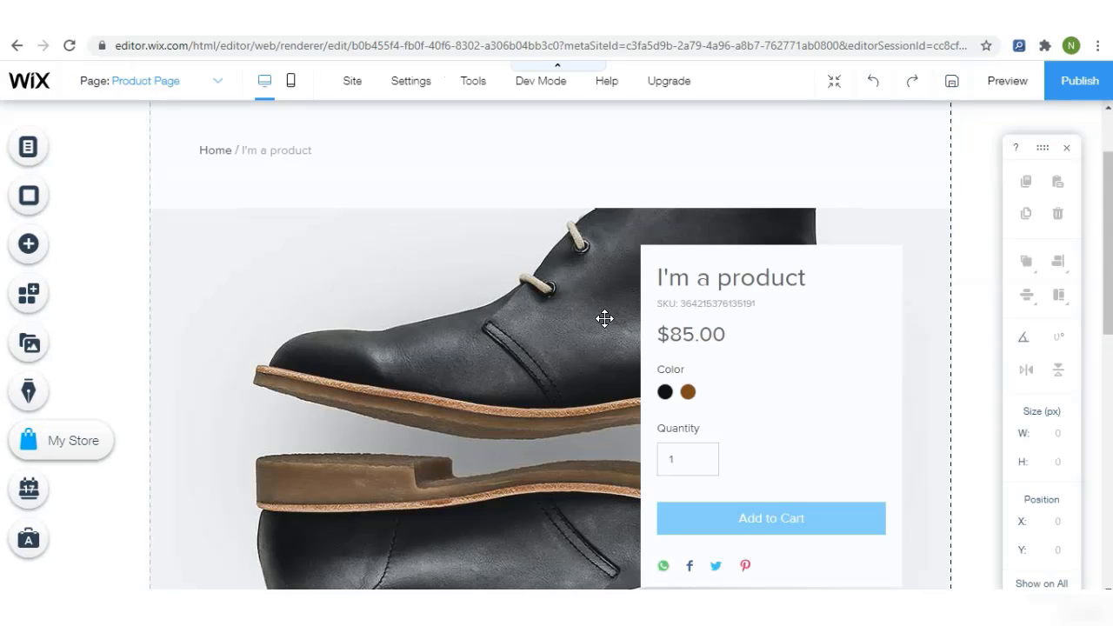
- Set the product page's Add to Cart button behavior to Go to Cart Page
{"action": "left_click", "coordinate": [604, 319]}
{"action": "left_click", "coordinate": [708, 280]}
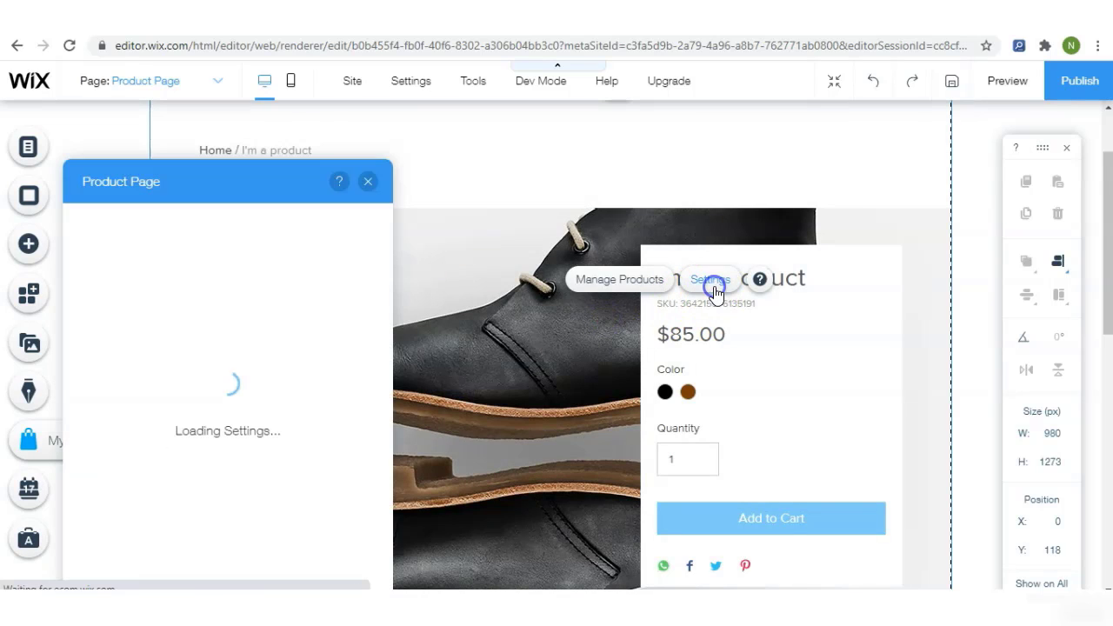
{"action": "left_click", "coordinate": [306, 343]}
{"action": "left_click", "coordinate": [107, 292]}
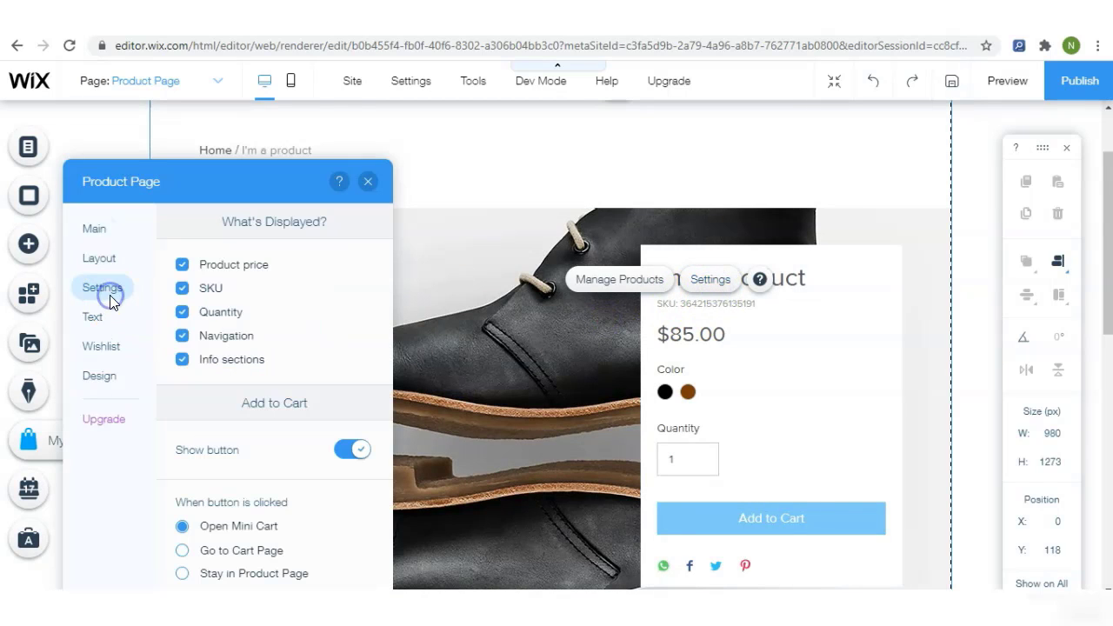
{"action": "left_click", "coordinate": [256, 550]}
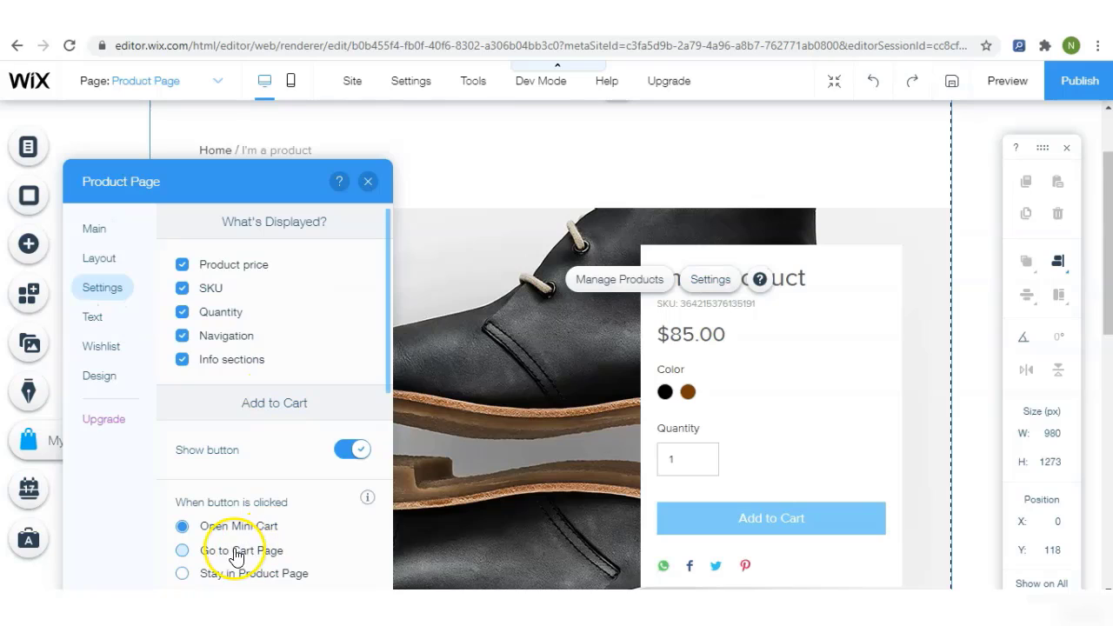
{"action": "left_click", "coordinate": [183, 550]}
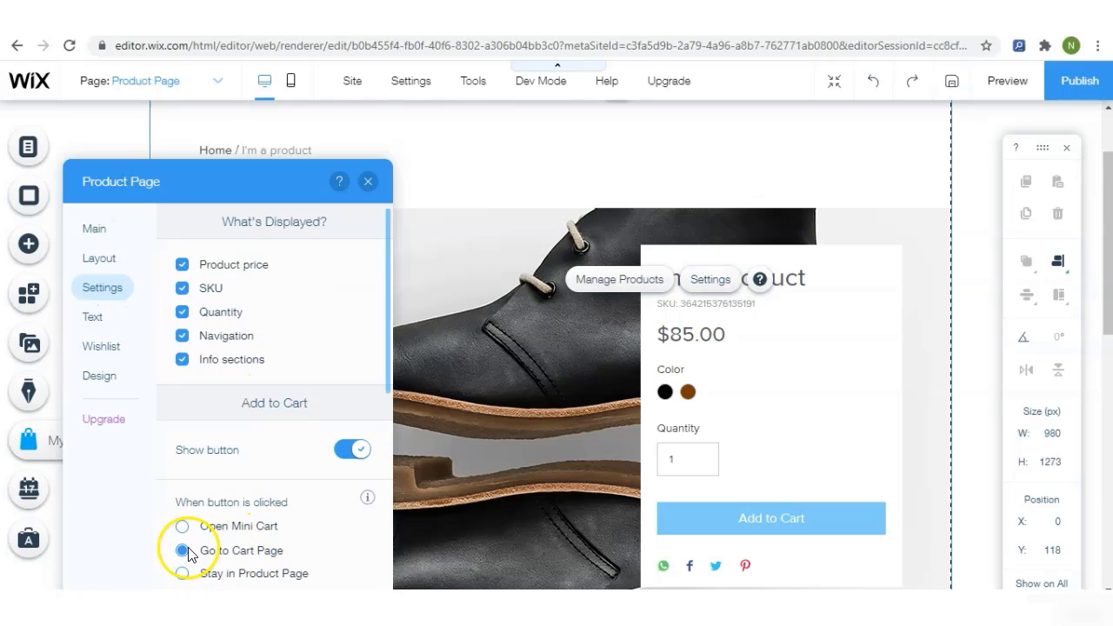
- Test the Go to Cart Page behavior in preview with the black product, then return to the editor
{"action": "left_click", "coordinate": [1004, 78]}
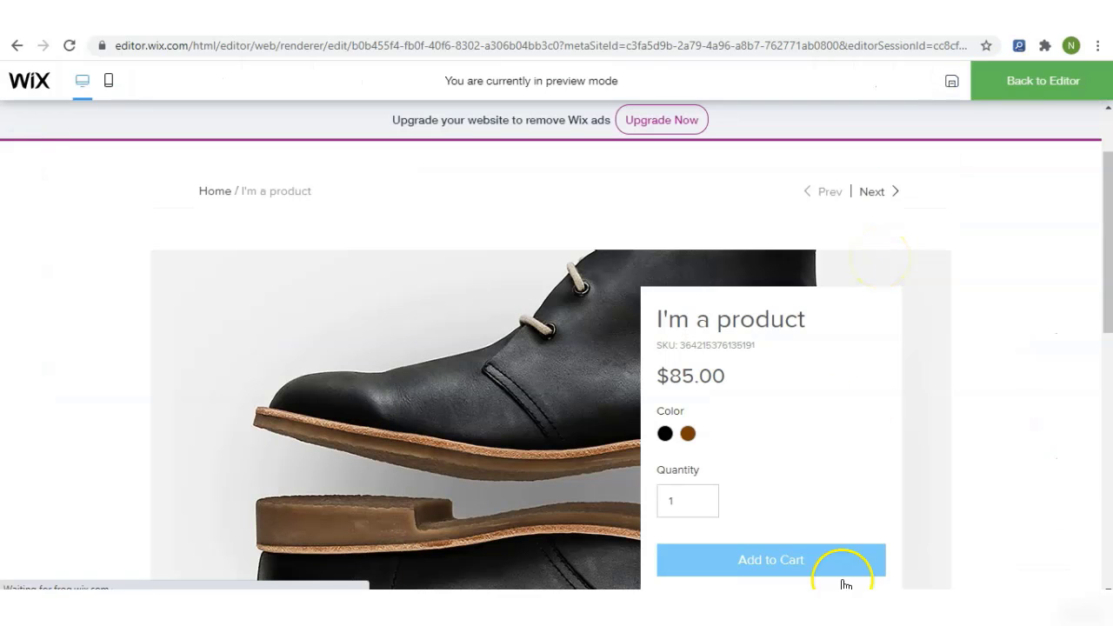
{"action": "left_click", "coordinate": [803, 567]}
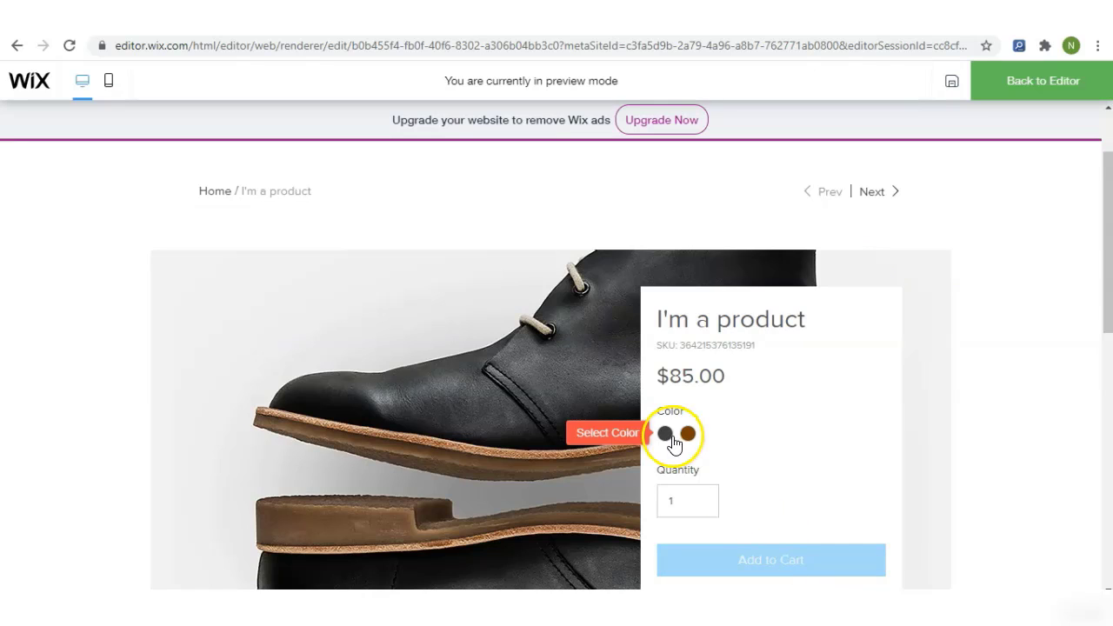
{"action": "left_click", "coordinate": [665, 433]}
{"action": "left_click", "coordinate": [773, 575]}
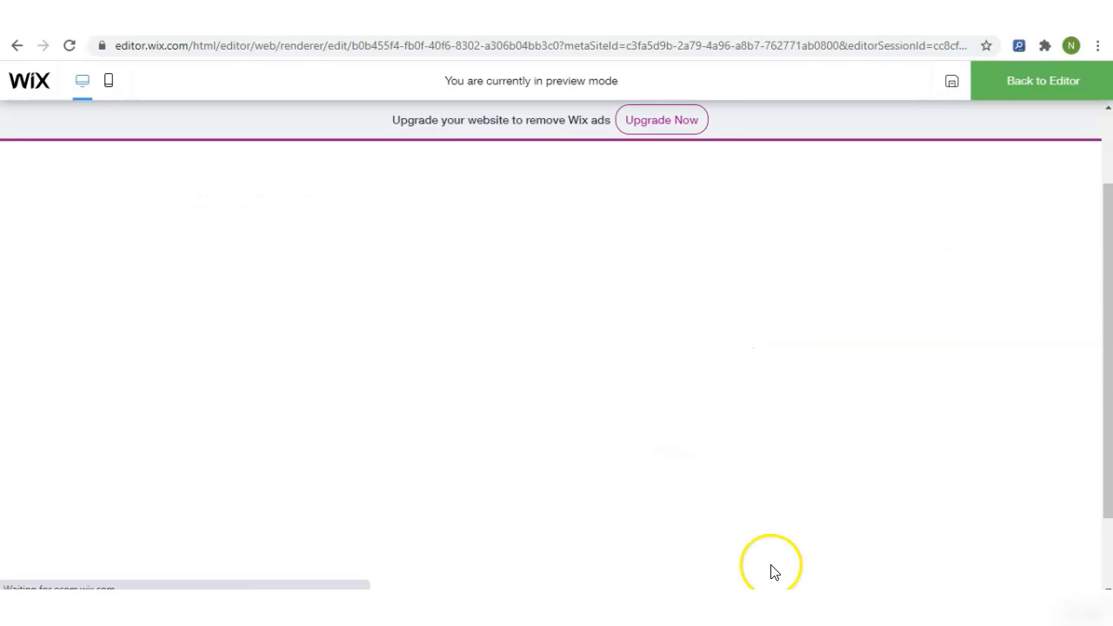
{"action": "left_click", "coordinate": [854, 452]}
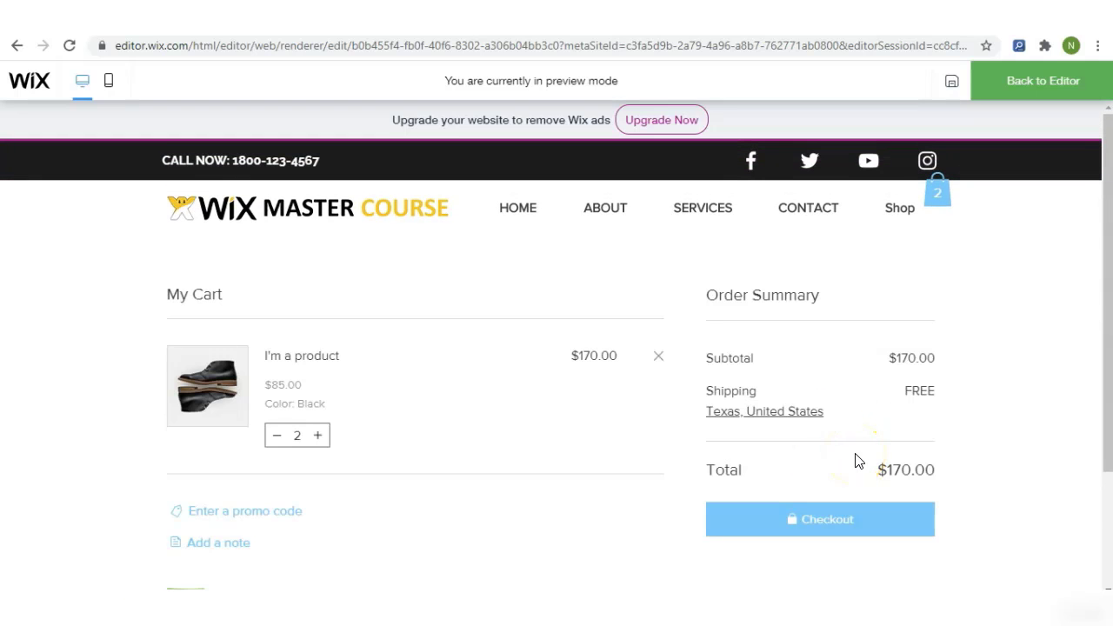
{"action": "left_click", "coordinate": [15, 51]}
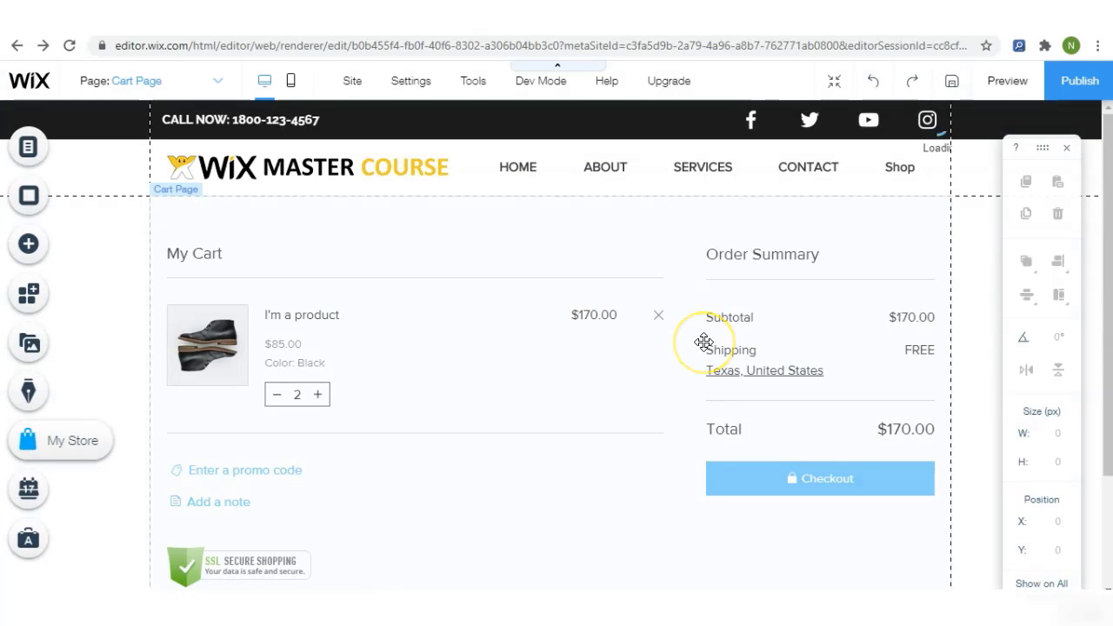
- Switch from the Cart Page back to the store's Product Page and open its settings
{"action": "left_click", "coordinate": [29, 150]}
{"action": "left_click", "coordinate": [280, 204]}
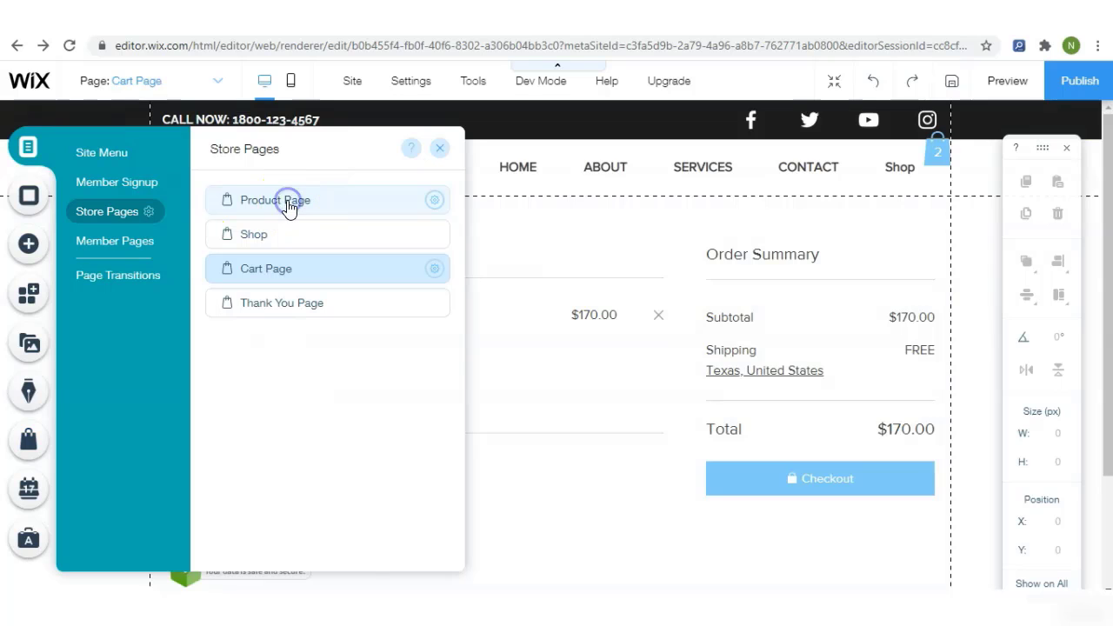
{"action": "left_click", "coordinate": [346, 211]}
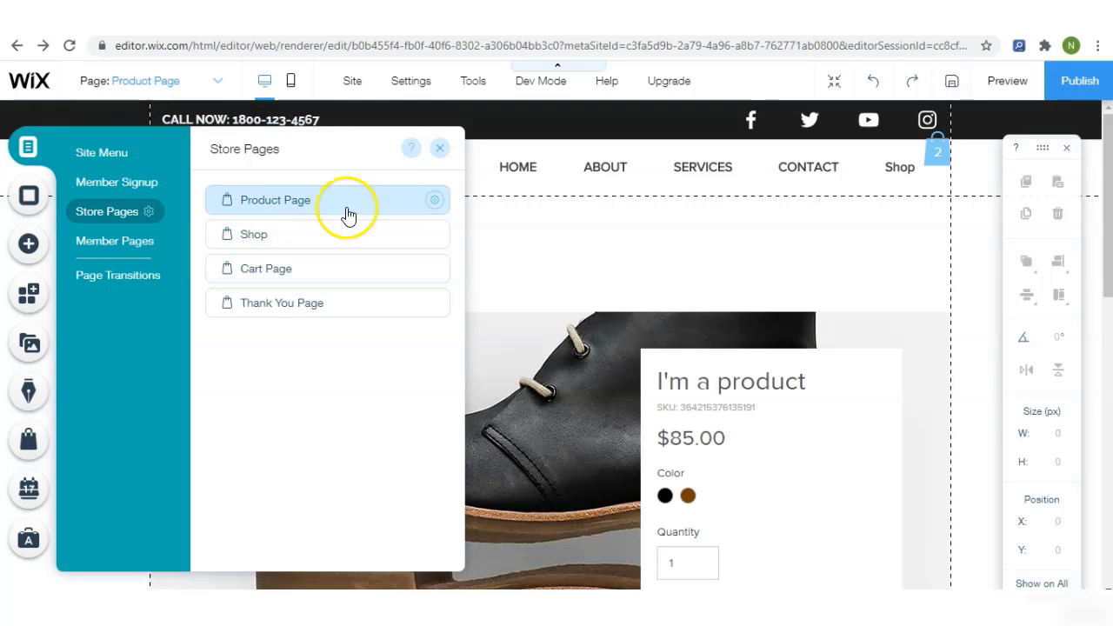
{"action": "left_click", "coordinate": [702, 391]}
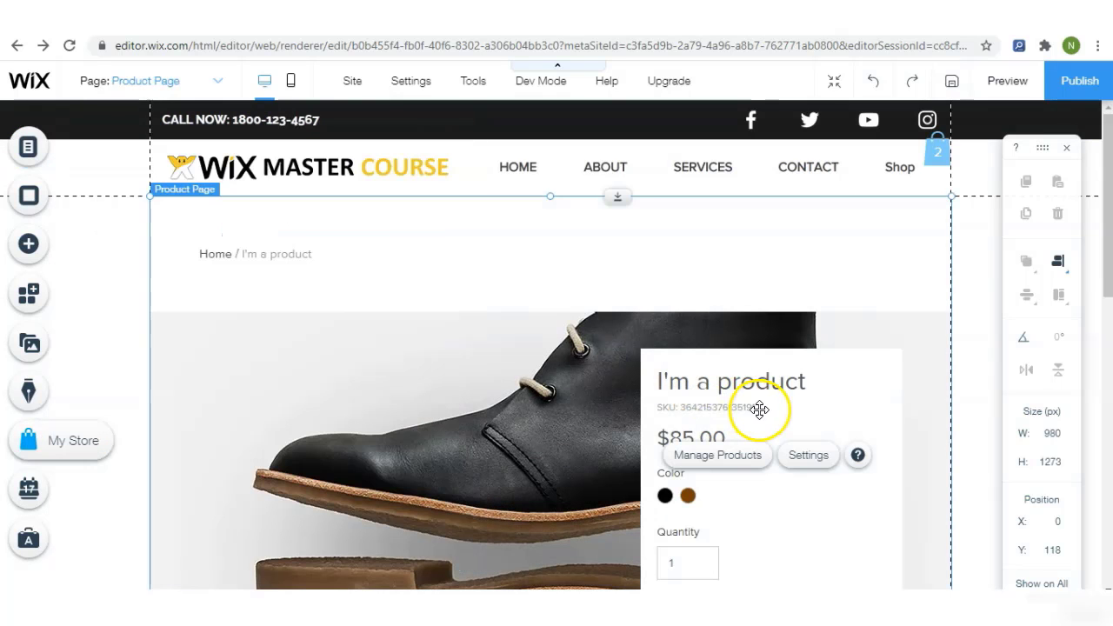
{"action": "left_click", "coordinate": [802, 456]}
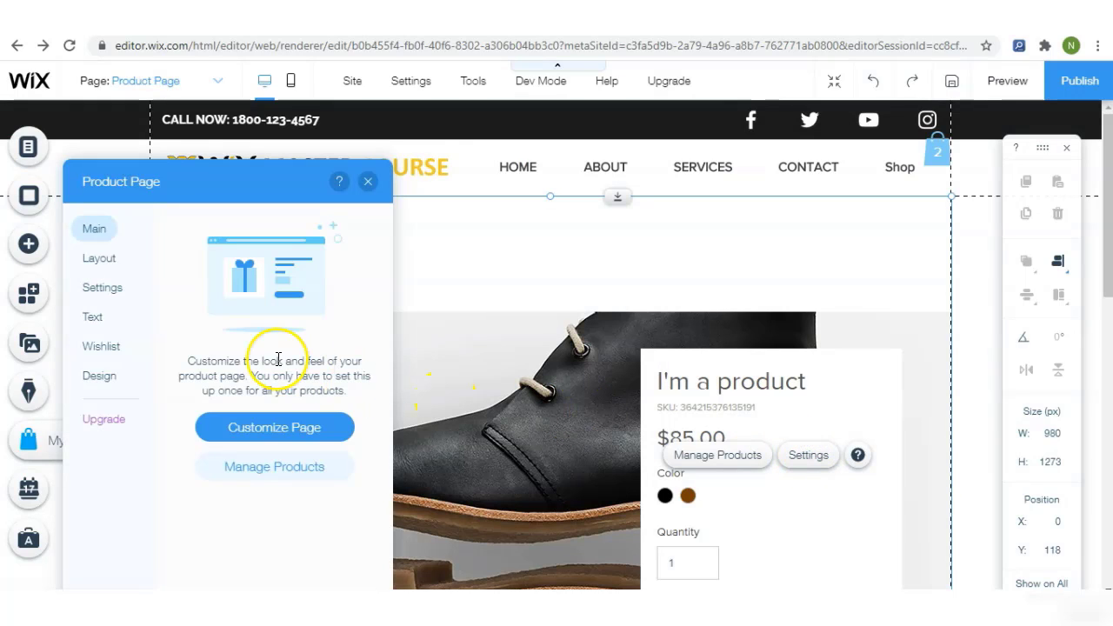
- Look through the product page's displayed details, cart button, Buy Now and Social Media Bar settings against the page
{"action": "left_click", "coordinate": [107, 290]}
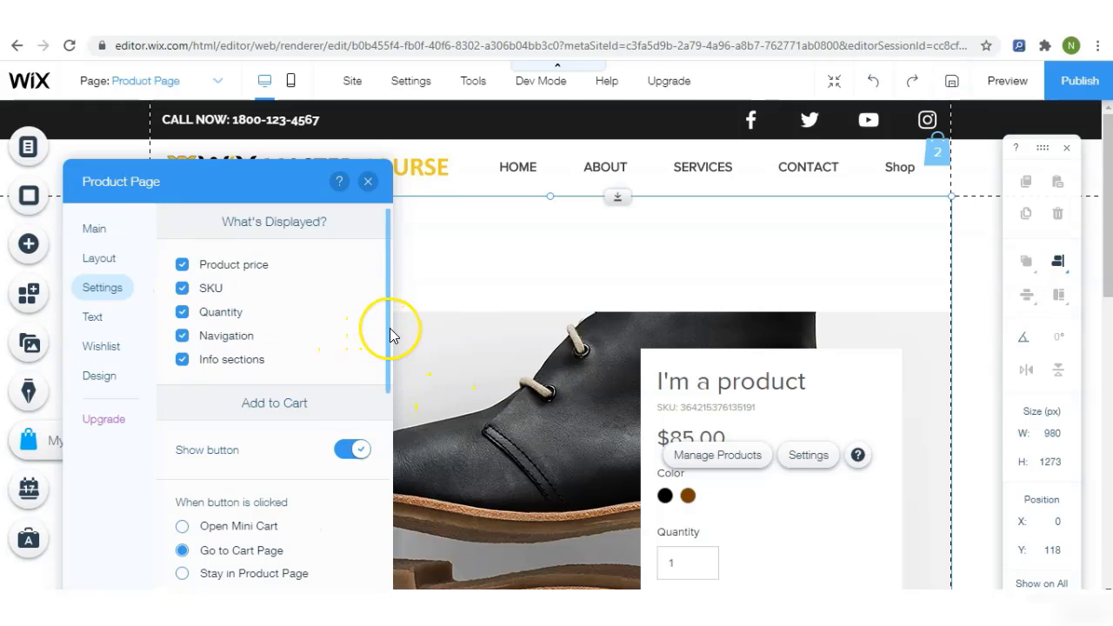
{"action": "left_click_drag", "start_coordinate": [390, 333], "coordinate": [386, 402]}
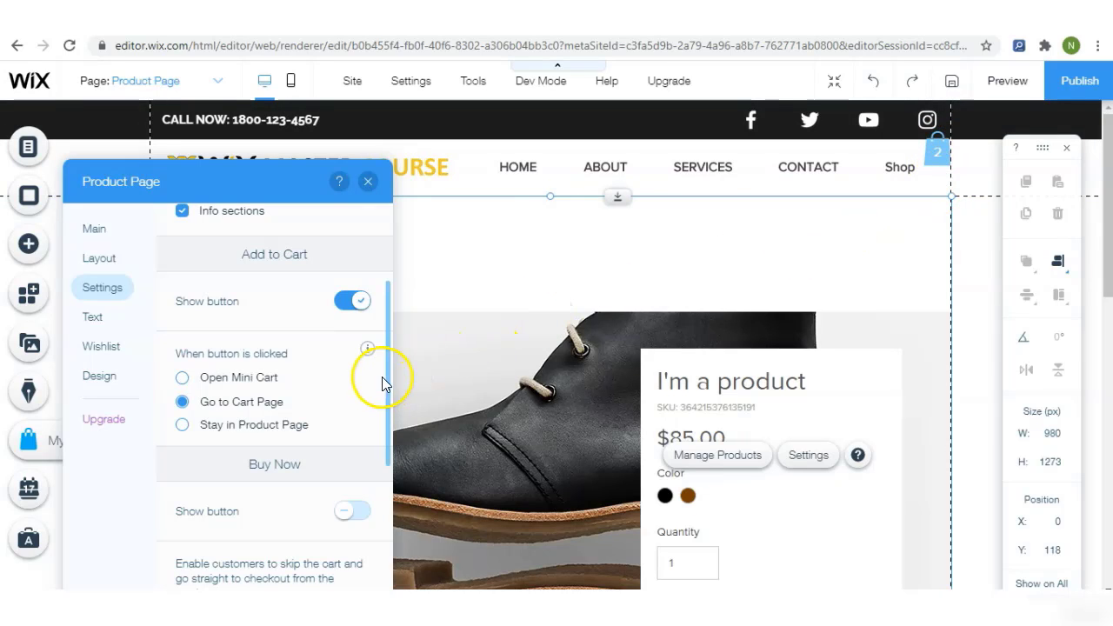
{"action": "left_click_drag", "start_coordinate": [383, 365], "coordinate": [401, 274]}
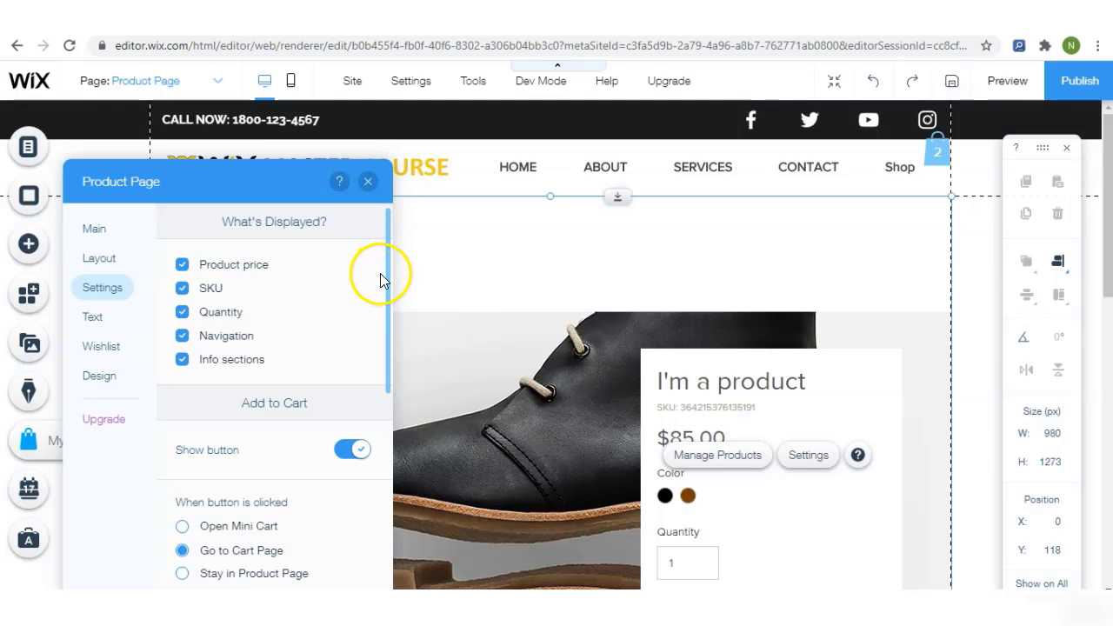
{"action": "left_click_drag", "start_coordinate": [386, 271], "coordinate": [388, 509]}
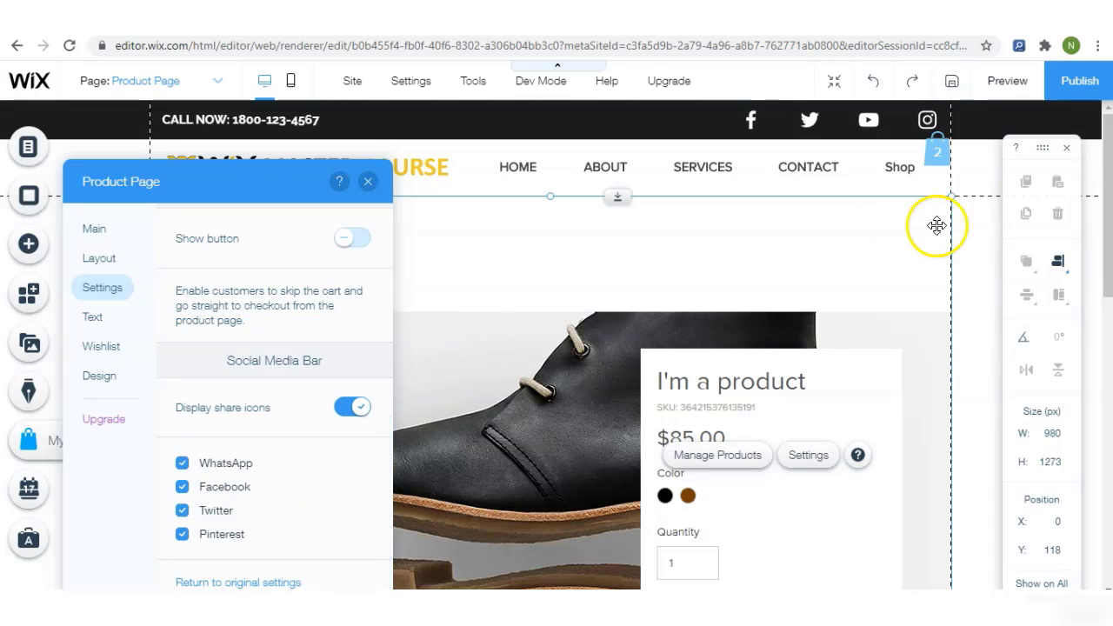
{"action": "left_click_drag", "start_coordinate": [1101, 199], "coordinate": [1104, 230]}
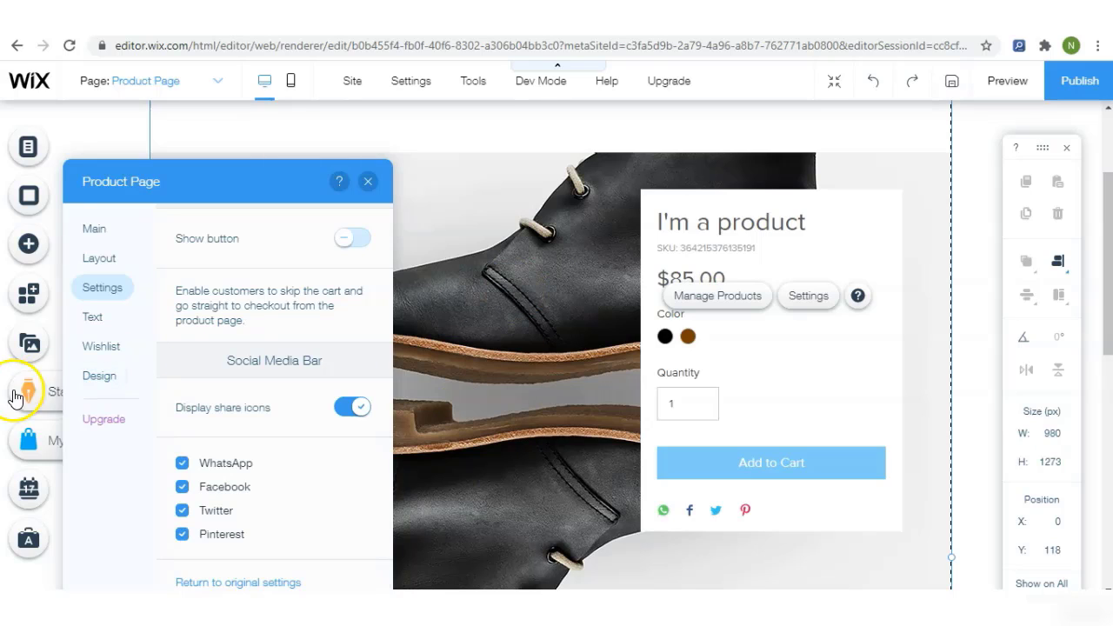
- Look through the product page's text and wishlist settings, then open the Backgrounds & Borders design options
{"action": "left_click", "coordinate": [99, 314]}
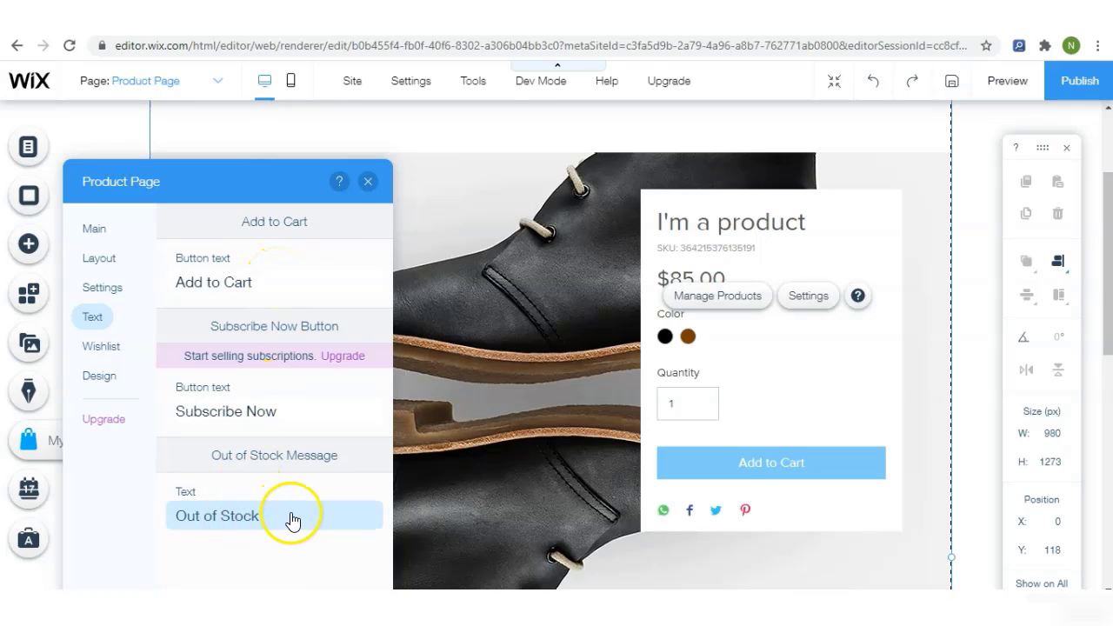
{"action": "left_click", "coordinate": [106, 346]}
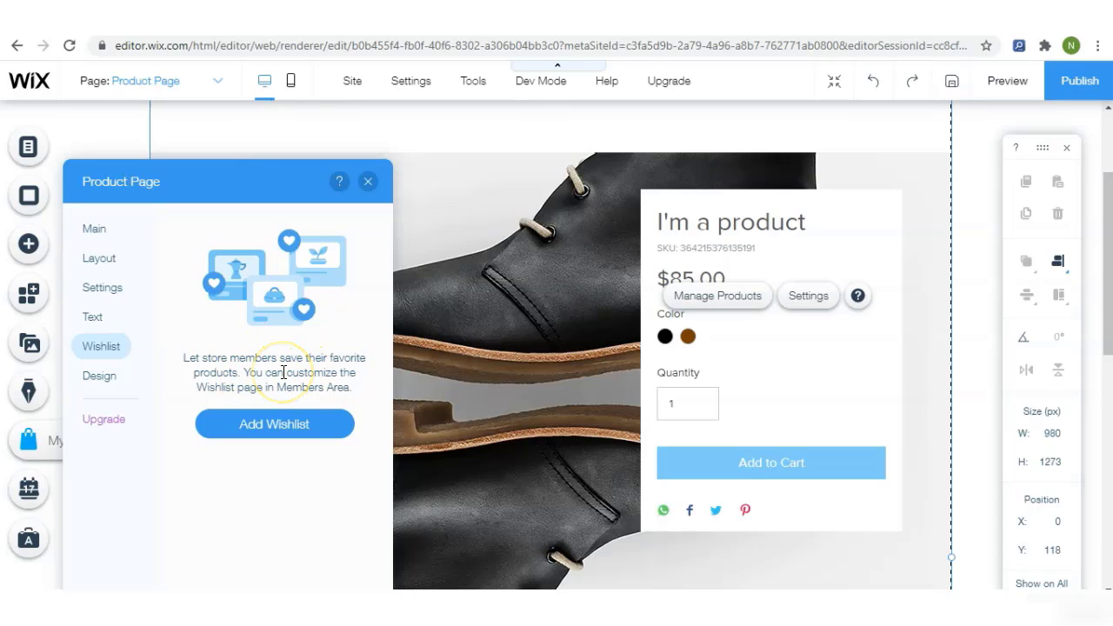
{"action": "left_click", "coordinate": [99, 376]}
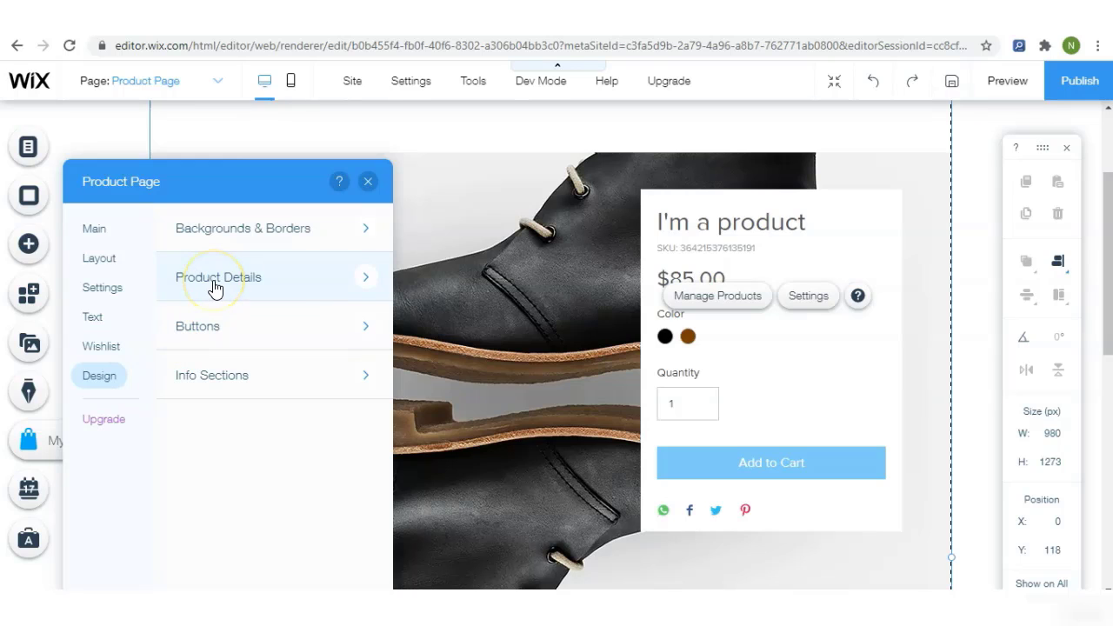
{"action": "left_click", "coordinate": [252, 228]}
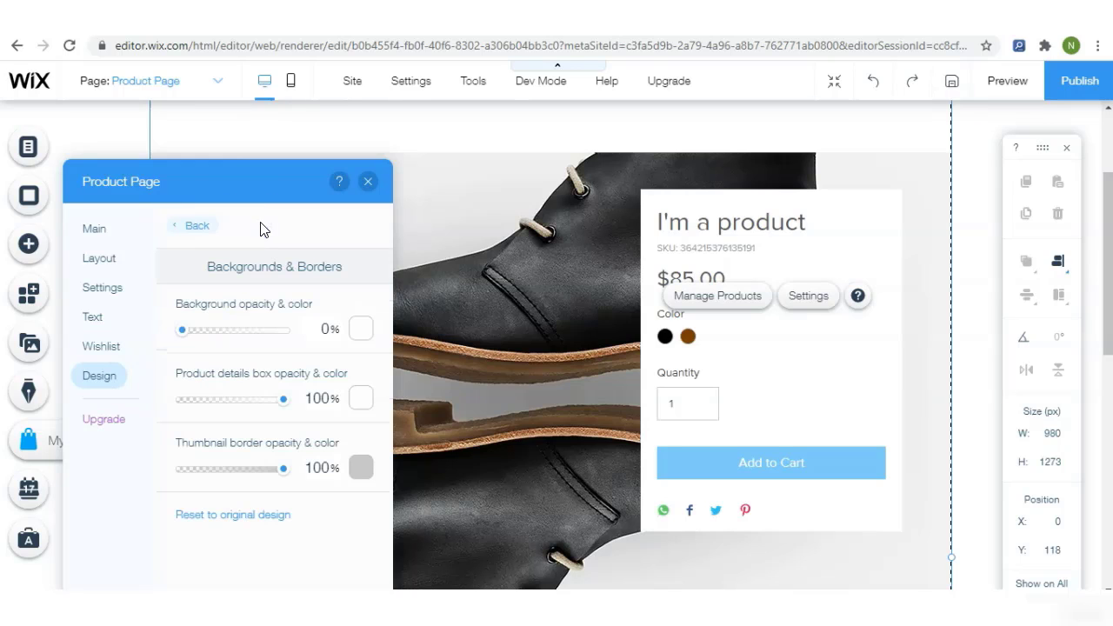
- Look through the product page's Product Details and Add to Cart button design options
{"action": "left_click", "coordinate": [194, 223]}
{"action": "left_click", "coordinate": [219, 273]}
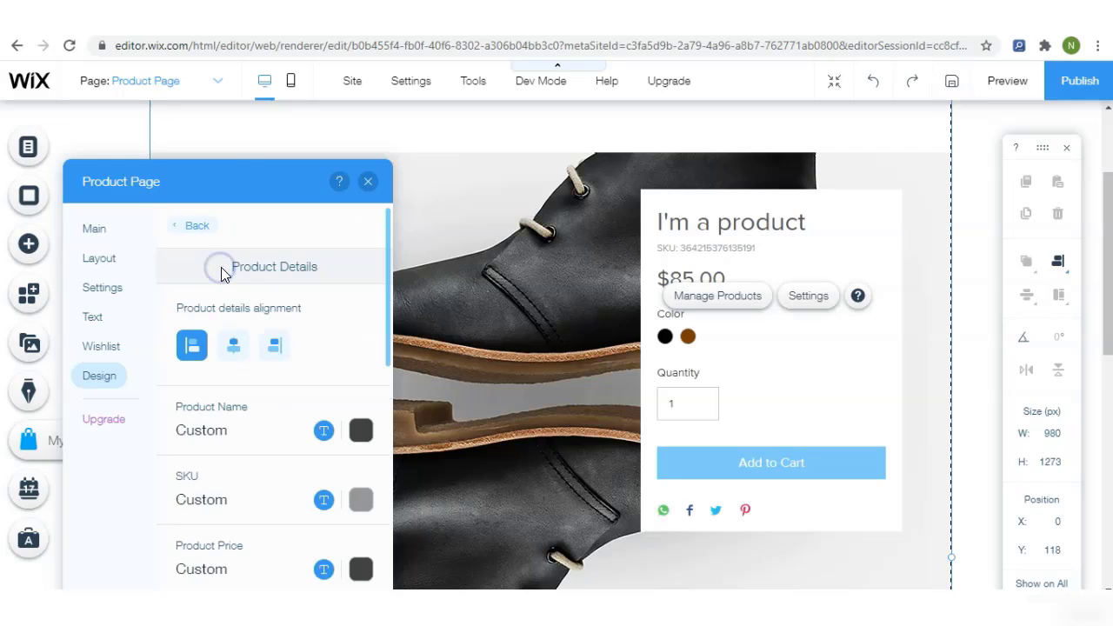
{"action": "mouse_move", "coordinate": [387, 293]}
{"action": "left_mouse_down"}
{"action": "mouse_move", "coordinate": [373, 539]}
{"action": "mouse_move", "coordinate": [398, 275]}
{"action": "left_mouse_up"}
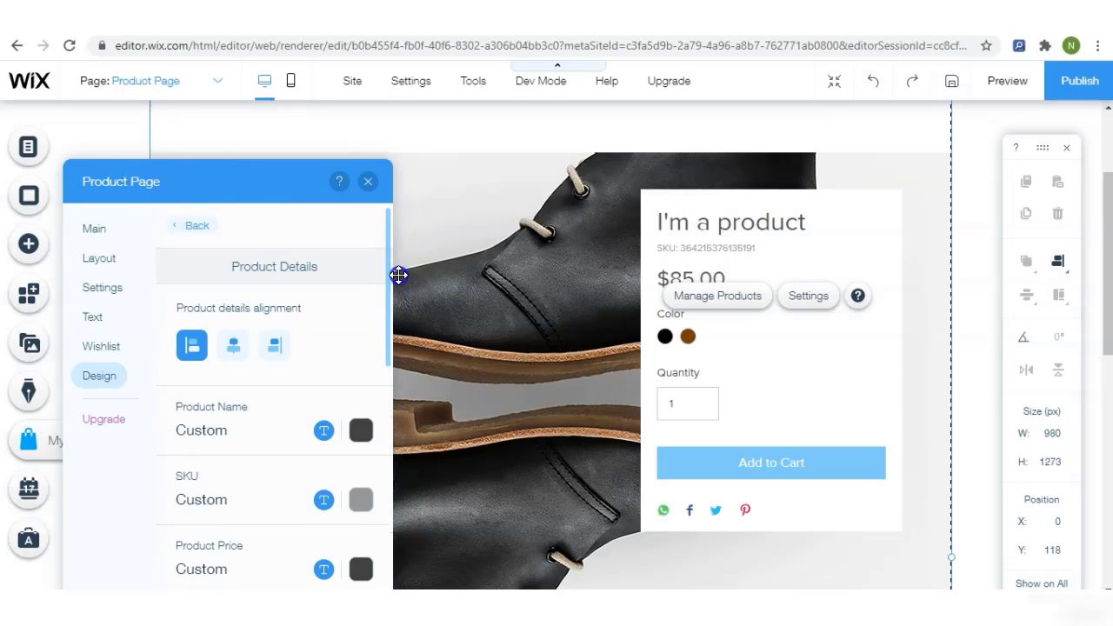
{"action": "left_click", "coordinate": [201, 230]}
{"action": "left_click", "coordinate": [213, 324]}
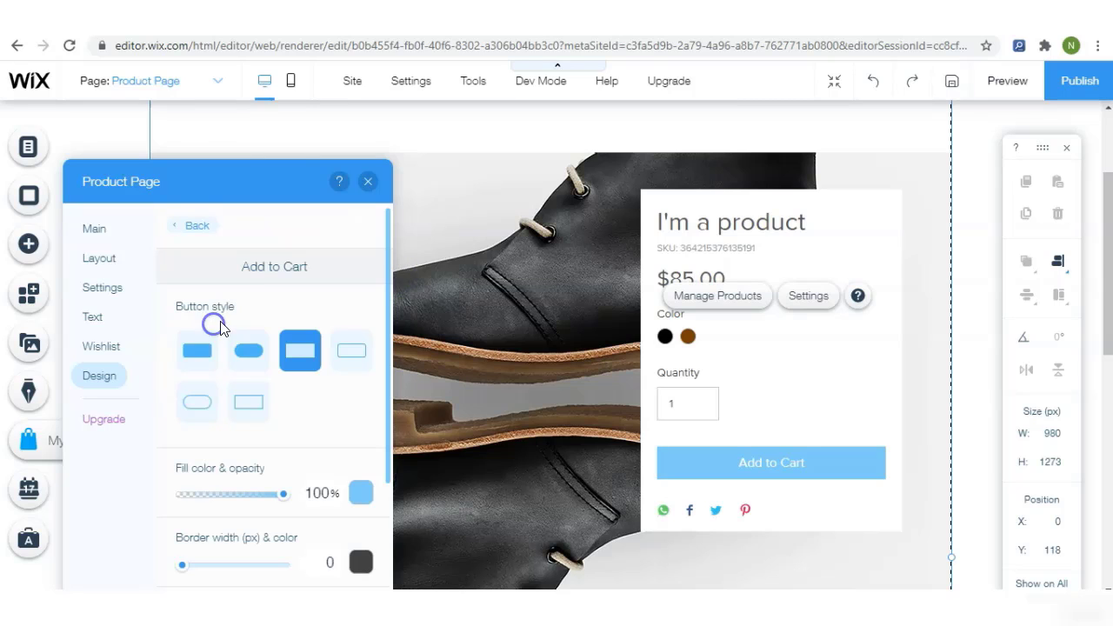
{"action": "left_click_drag", "start_coordinate": [389, 288], "coordinate": [388, 217]}
- Review the Info Sections Layout options against the product page's info columns, then close the page settings
{"action": "left_click", "coordinate": [190, 225]}
{"action": "left_click", "coordinate": [219, 374]}
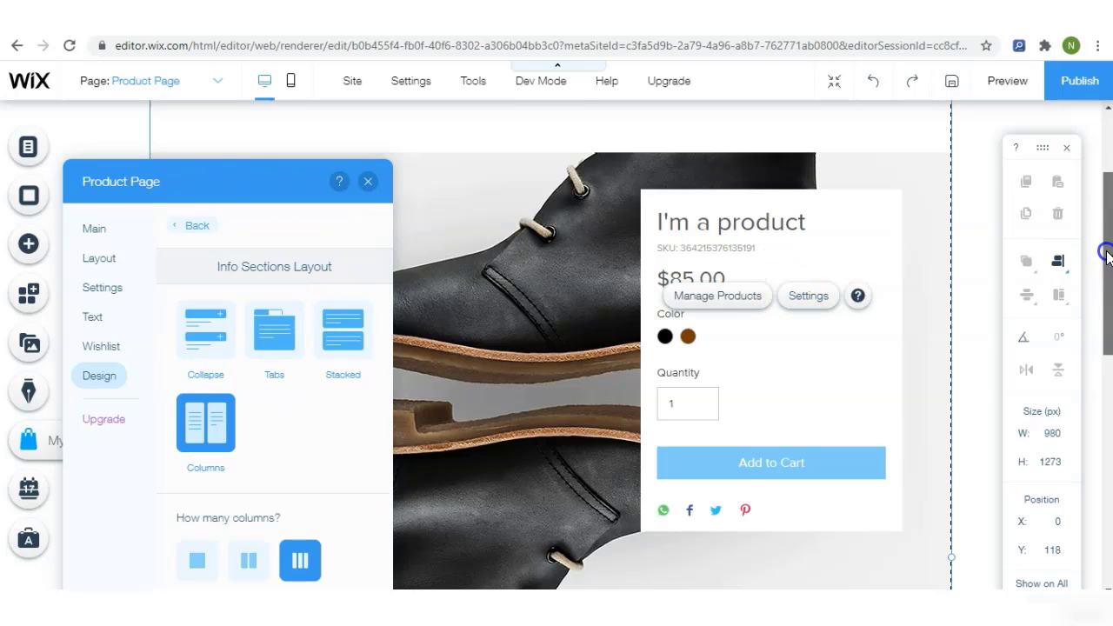
{"action": "left_click_drag", "start_coordinate": [1105, 249], "coordinate": [1095, 392]}
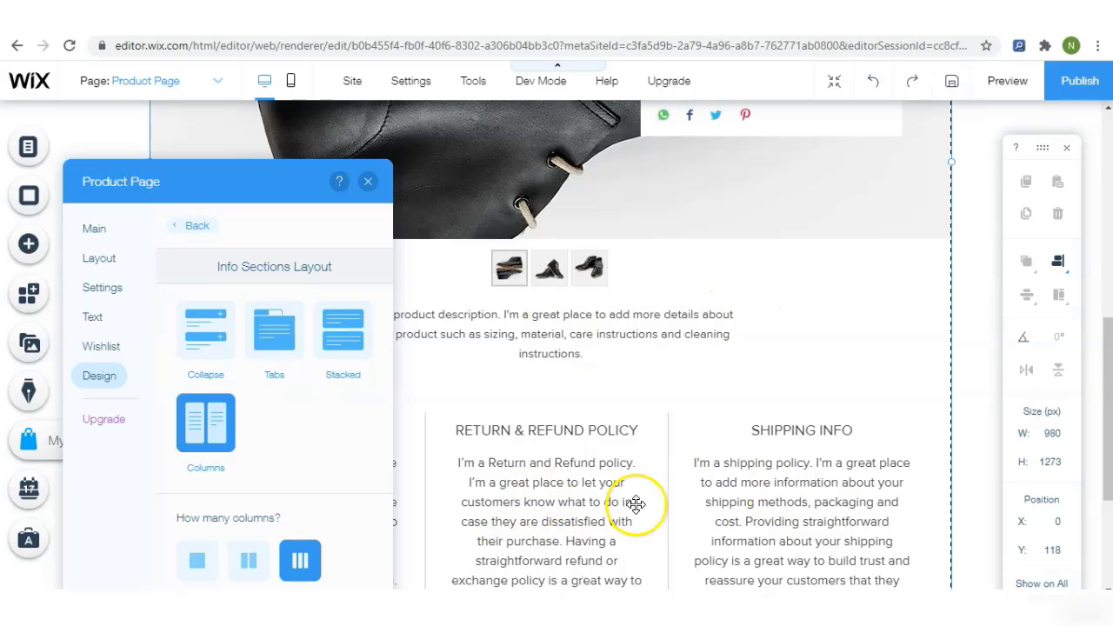
{"action": "left_click_drag", "start_coordinate": [302, 191], "coordinate": [380, 167]}
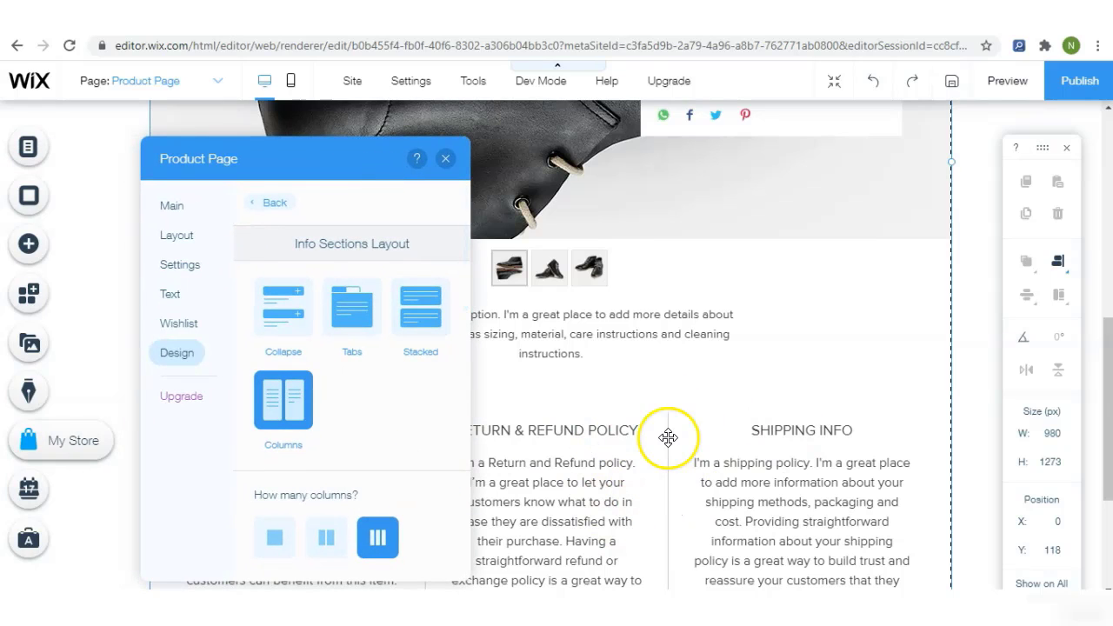
{"action": "left_click_drag", "start_coordinate": [466, 284], "coordinate": [466, 236]}
{"action": "left_click", "coordinate": [277, 212]}
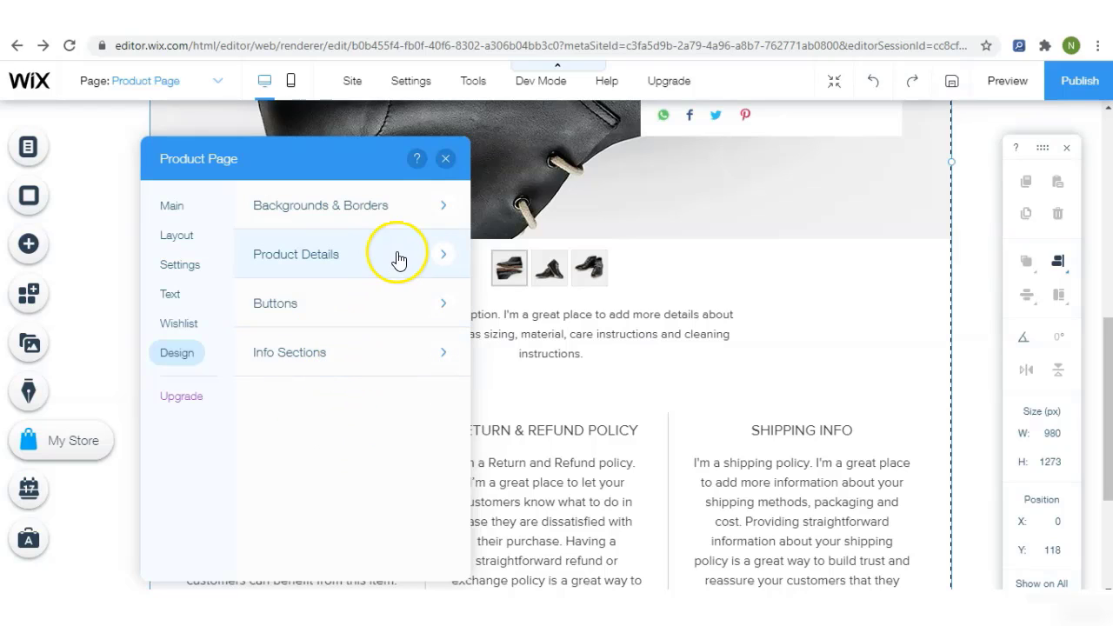
{"action": "left_click", "coordinate": [446, 159]}
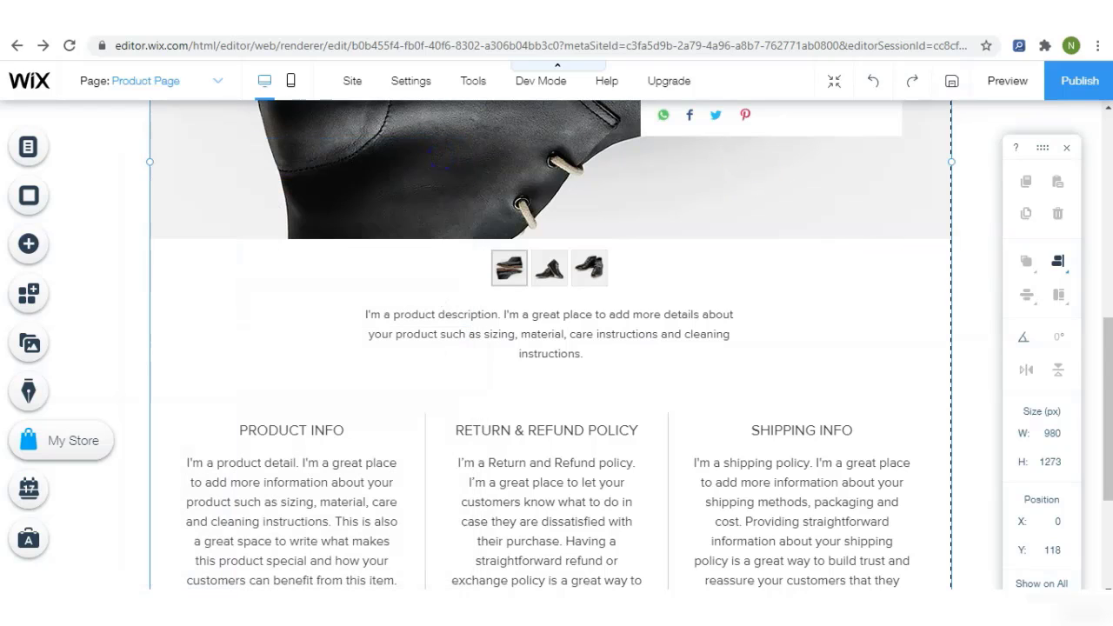
- Switch from the Product Page to the store's Cart Page
{"action": "left_click_drag", "start_coordinate": [1104, 357], "coordinate": [1102, 152]}
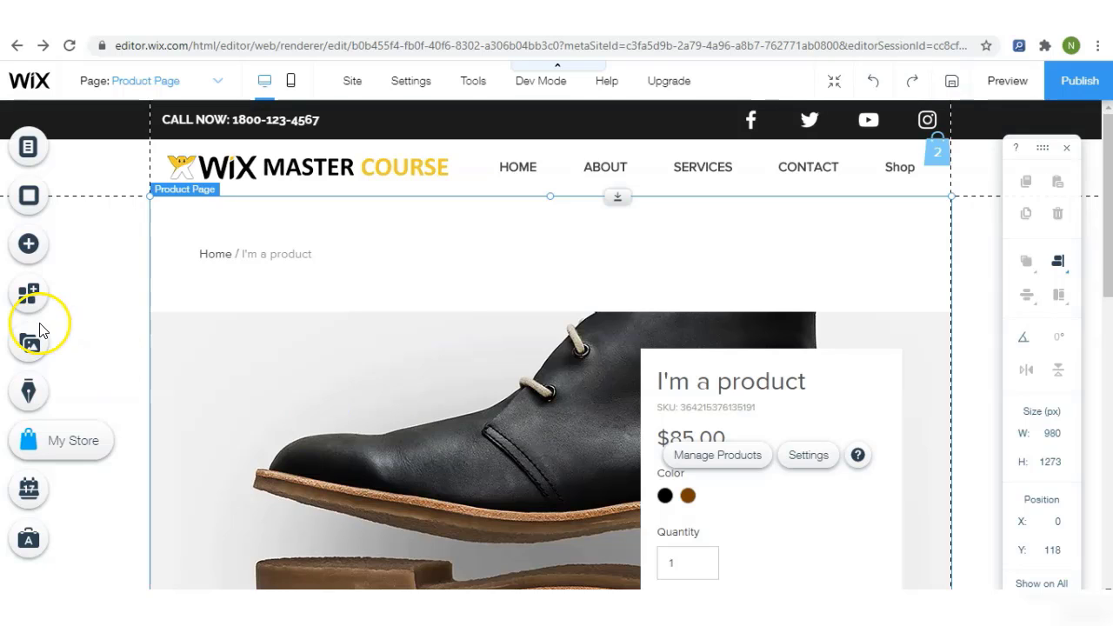
{"action": "left_click", "coordinate": [33, 148]}
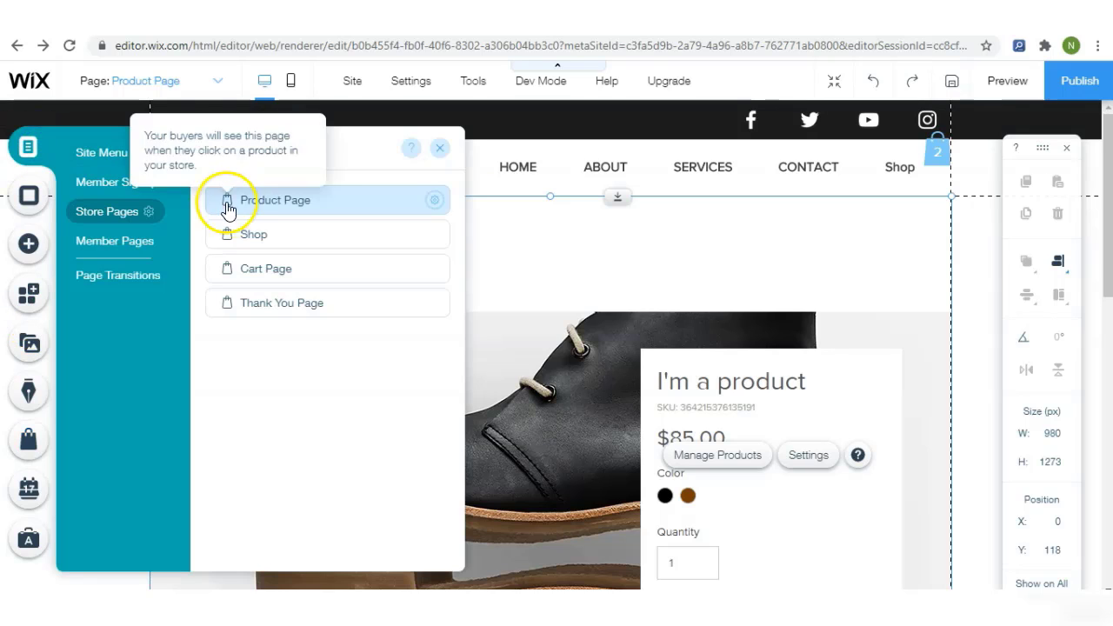
{"action": "left_click", "coordinate": [275, 266]}
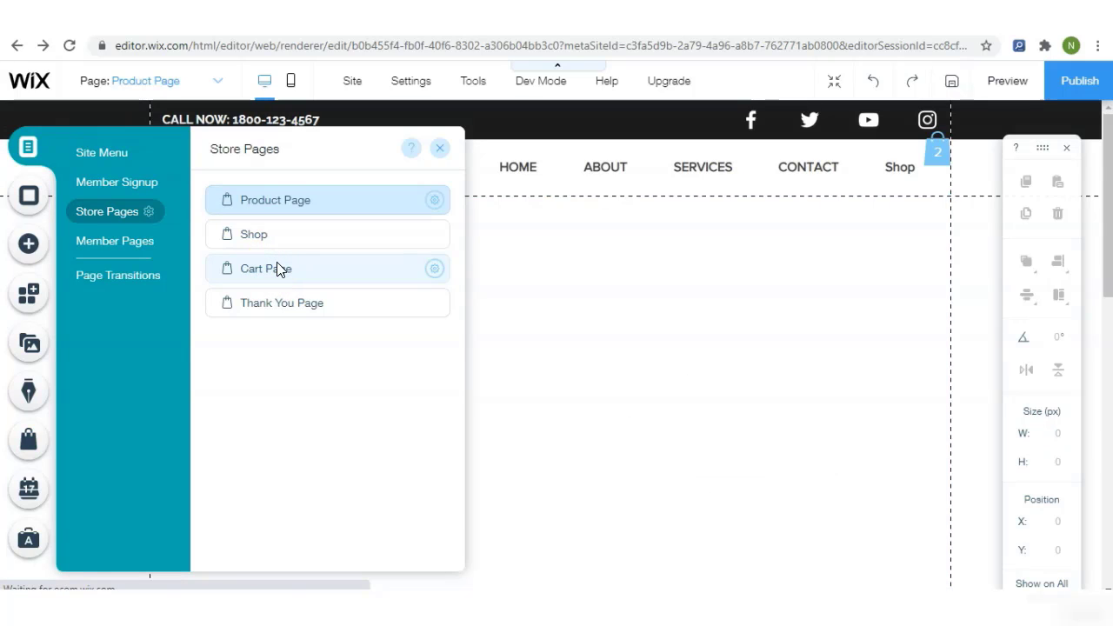
{"action": "left_click", "coordinate": [441, 153]}
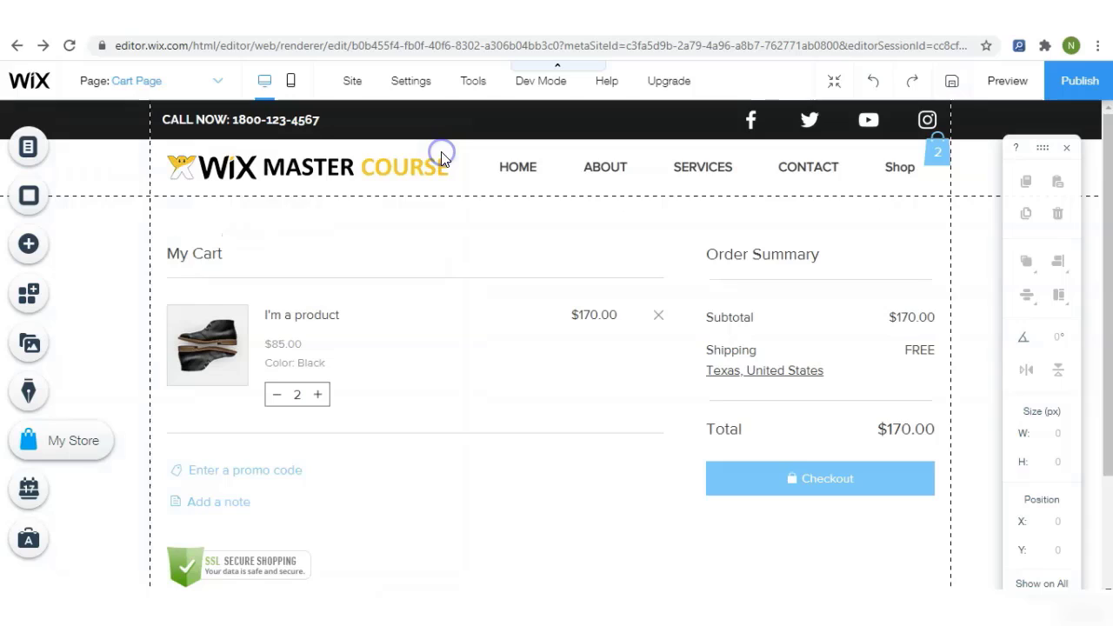
- Examine the cart contents and order summary, then open the Cart Page's display settings
{"action": "left_click", "coordinate": [602, 340]}
{"action": "left_click", "coordinate": [742, 312]}
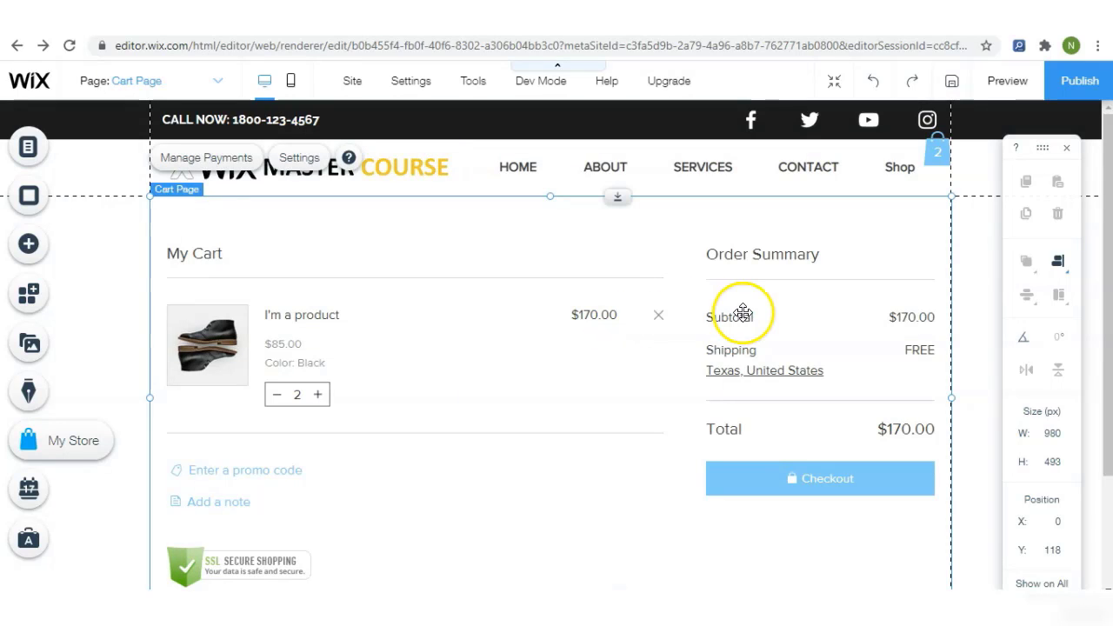
{"action": "left_click", "coordinate": [614, 317]}
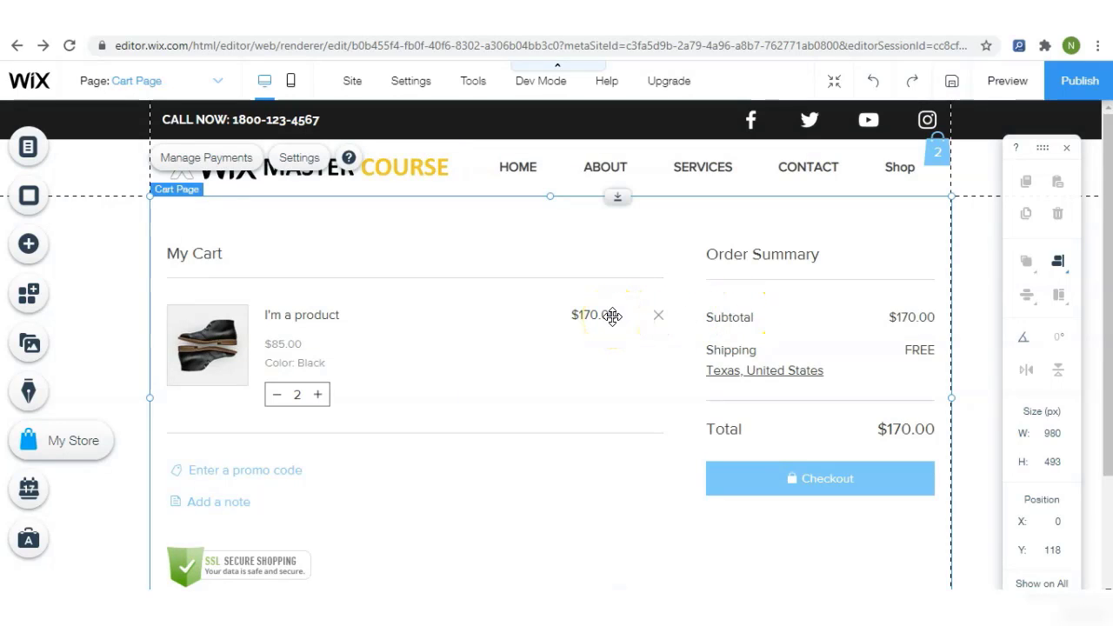
{"action": "mouse_move", "coordinate": [218, 374]}
{"action": "left_mouse_down"}
{"action": "mouse_move", "coordinate": [316, 380]}
{"action": "mouse_move", "coordinate": [266, 390]}
{"action": "mouse_move", "coordinate": [301, 385]}
{"action": "mouse_move", "coordinate": [280, 348]}
{"action": "mouse_move", "coordinate": [304, 365]}
{"action": "mouse_move", "coordinate": [285, 345]}
{"action": "mouse_move", "coordinate": [648, 324]}
{"action": "mouse_move", "coordinate": [293, 340]}
{"action": "mouse_move", "coordinate": [559, 322]}
{"action": "mouse_move", "coordinate": [802, 330]}
{"action": "mouse_move", "coordinate": [807, 490]}
{"action": "mouse_move", "coordinate": [547, 379]}
{"action": "mouse_move", "coordinate": [400, 268]}
{"action": "mouse_move", "coordinate": [318, 194]}
{"action": "mouse_move", "coordinate": [316, 178]}
{"action": "left_mouse_up"}
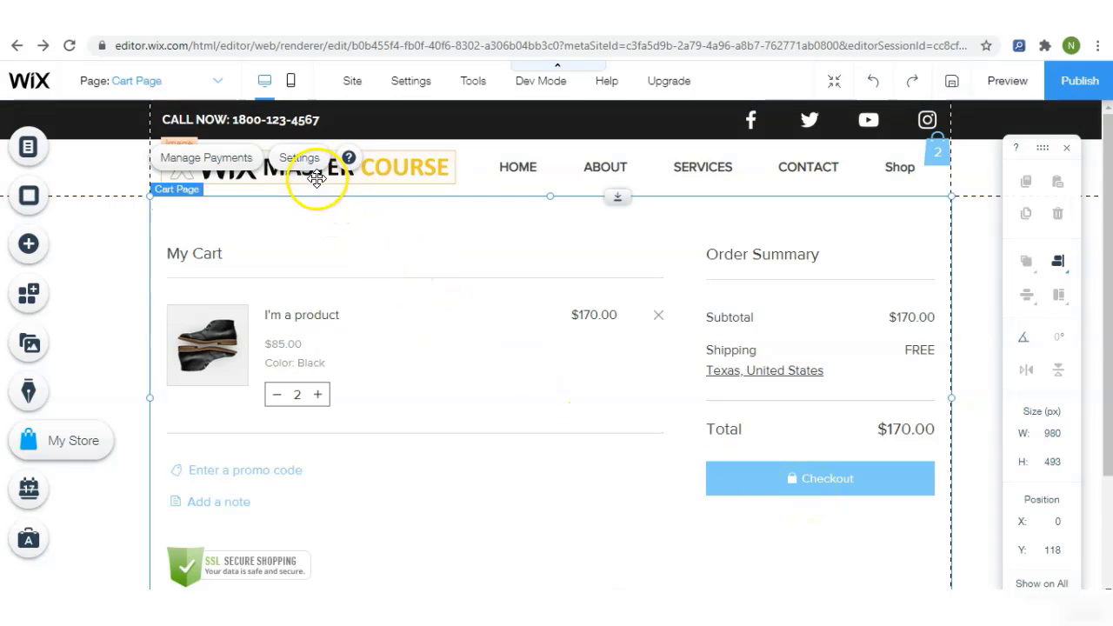
{"action": "left_click", "coordinate": [297, 158]}
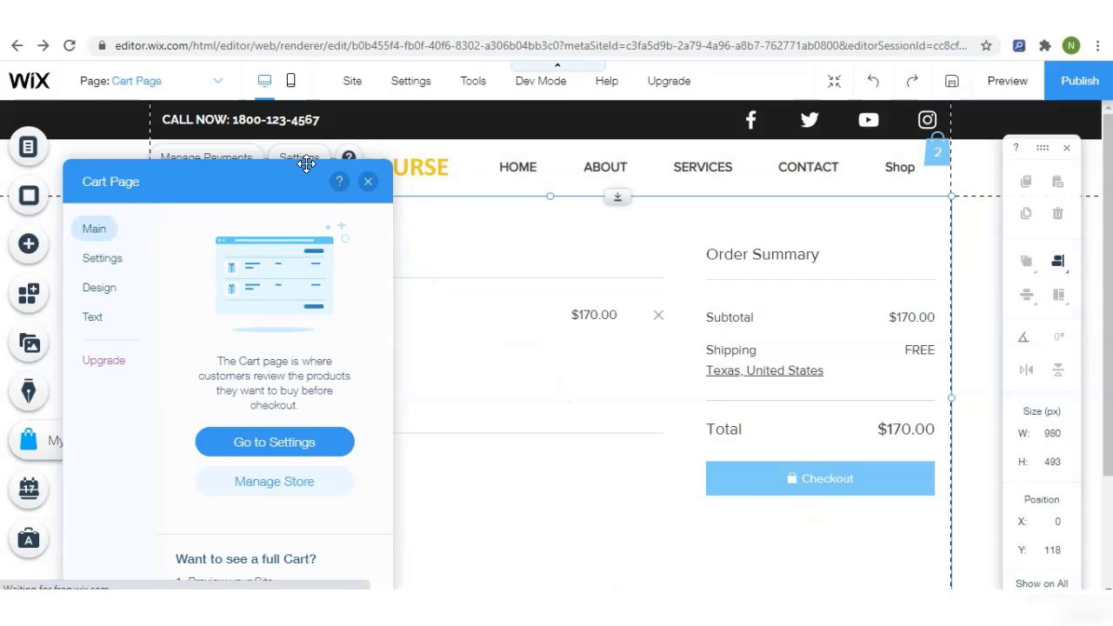
{"action": "left_click", "coordinate": [95, 267]}
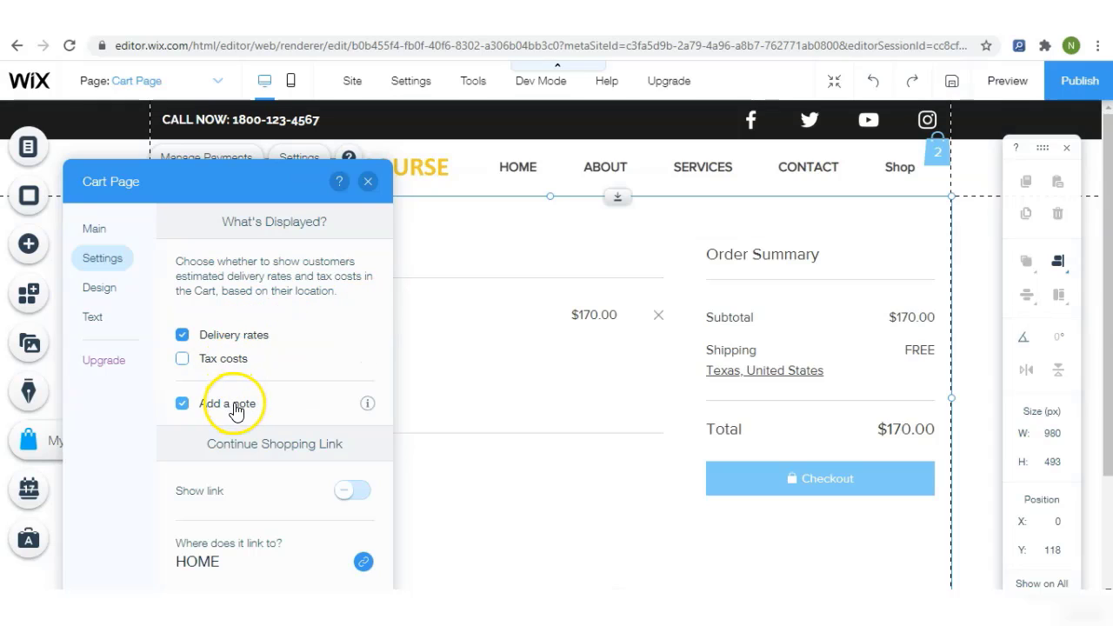
- Toggle the Cart Page's Continue Shopping link to compare the page with and without it, leaving it shown
{"action": "left_click", "coordinate": [364, 494]}
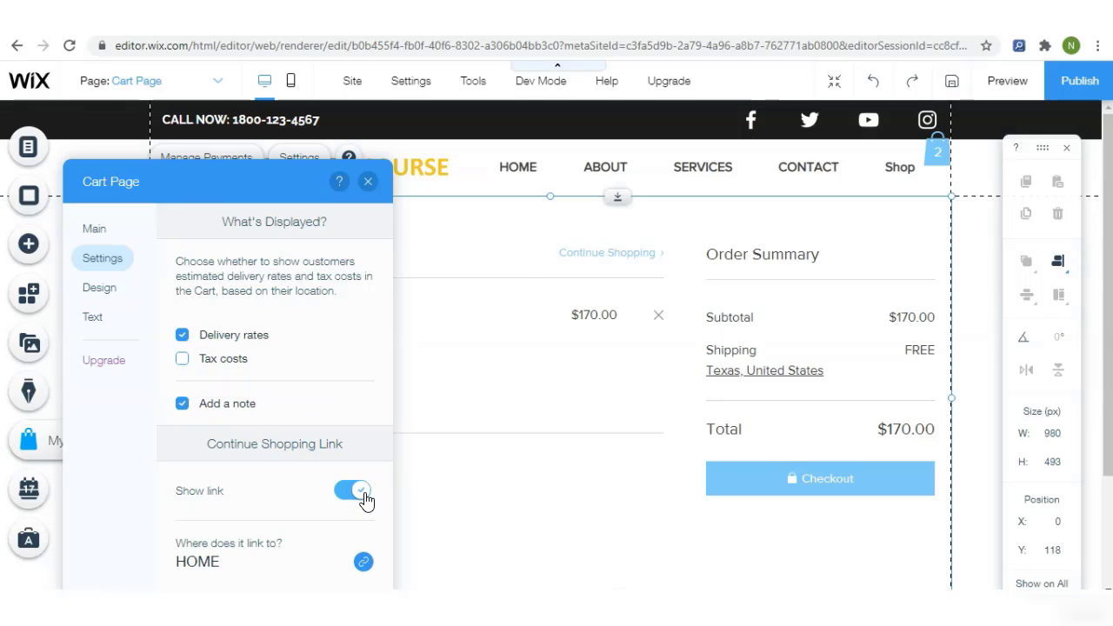
{"action": "left_click", "coordinate": [338, 499]}
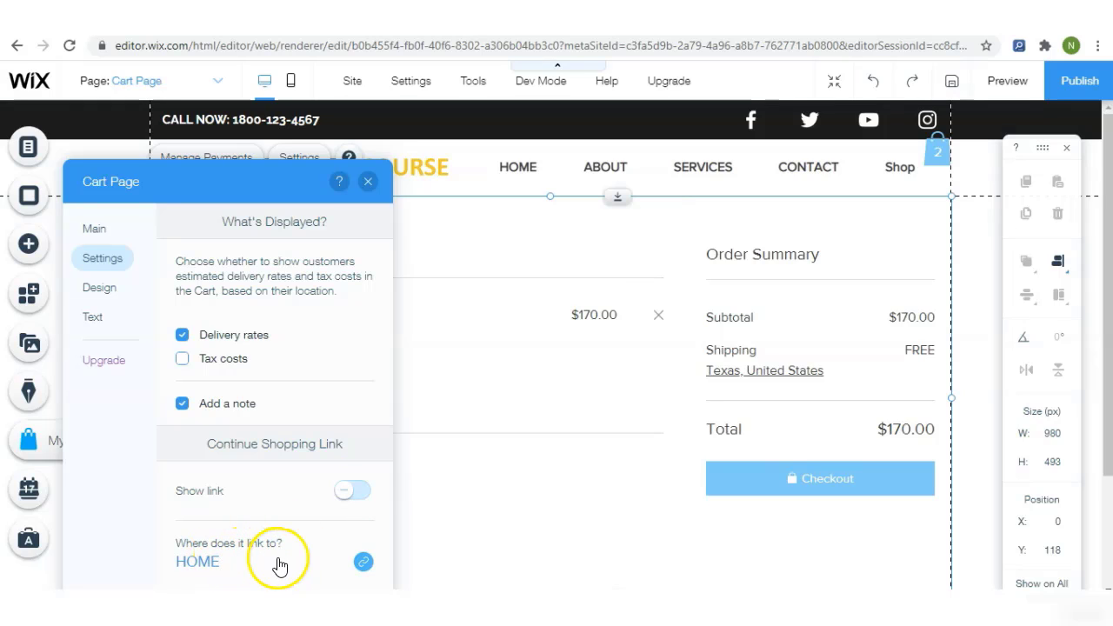
{"action": "left_click", "coordinate": [346, 509]}
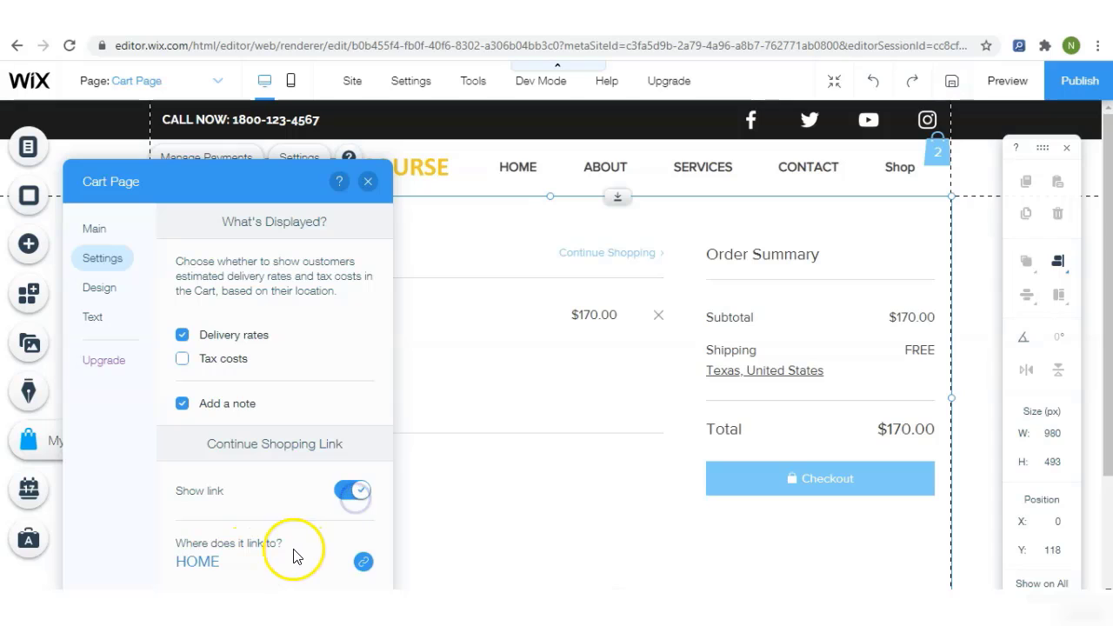
- Look through the pages the Continue Shopping link can lead to, then dismiss the link options without changing the target
{"action": "left_click", "coordinate": [280, 556]}
{"action": "left_click", "coordinate": [560, 180]}
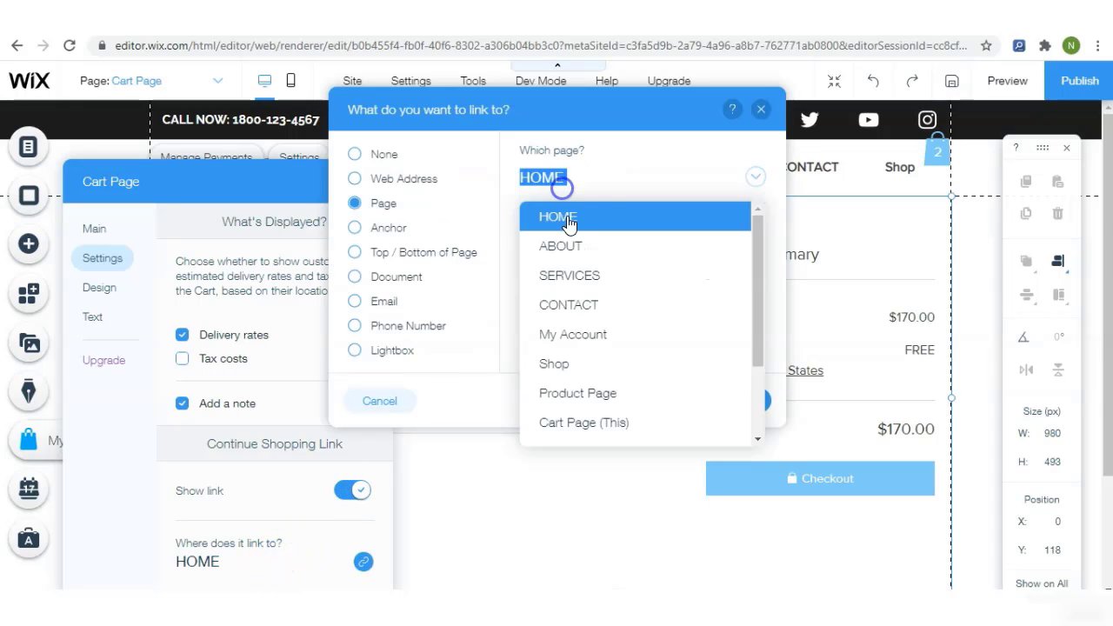
{"action": "left_click", "coordinate": [678, 131]}
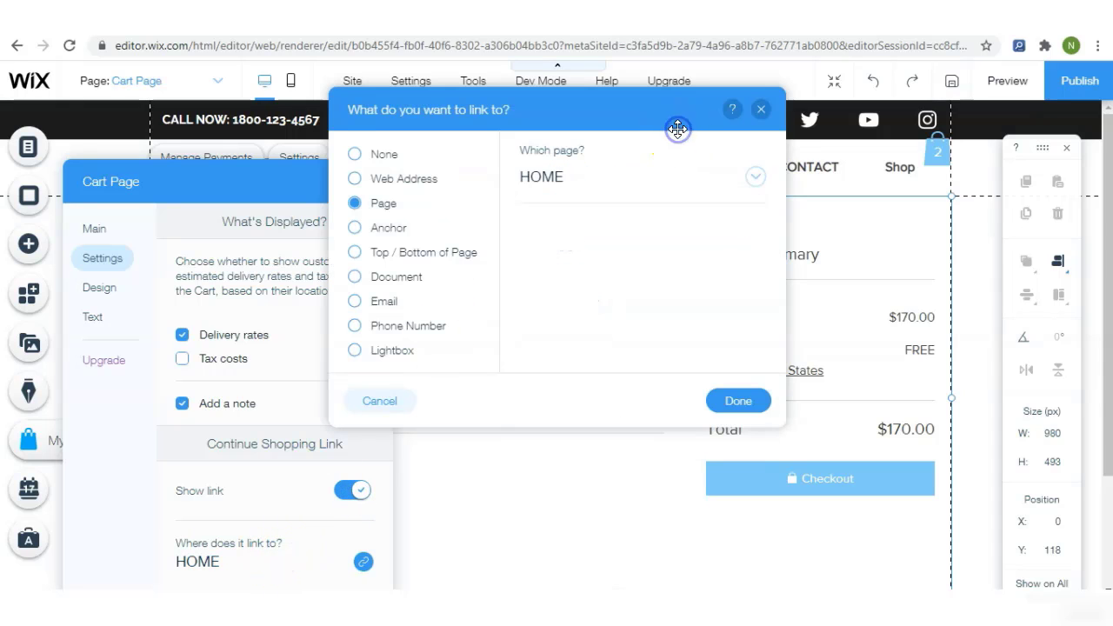
{"action": "left_click", "coordinate": [757, 113]}
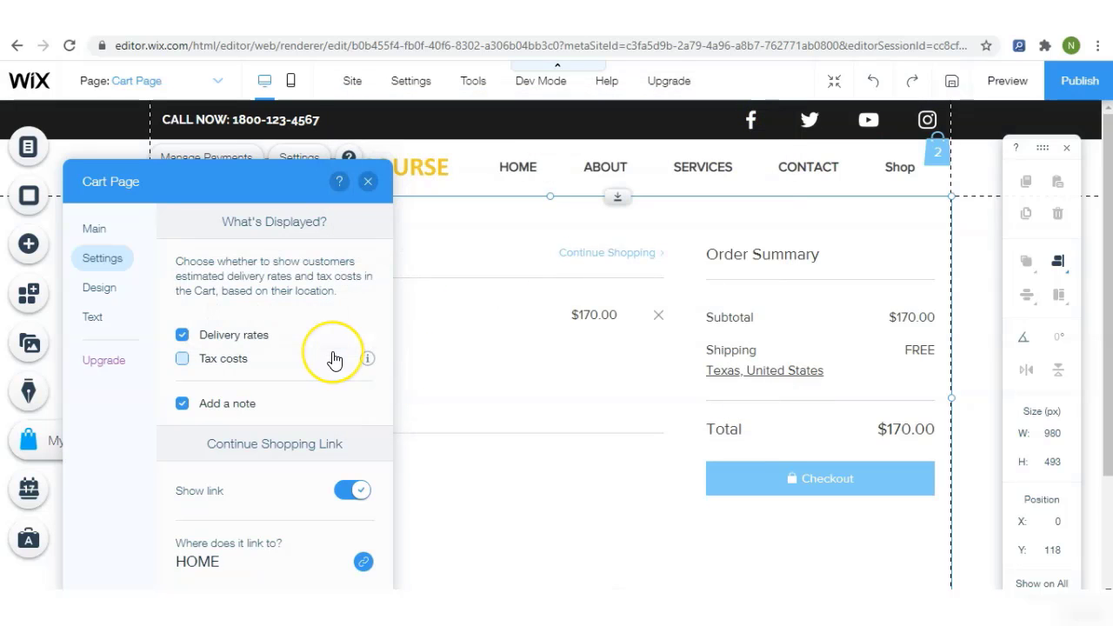
- Look through the Cart Page's design and text settings
{"action": "left_click", "coordinate": [97, 287]}
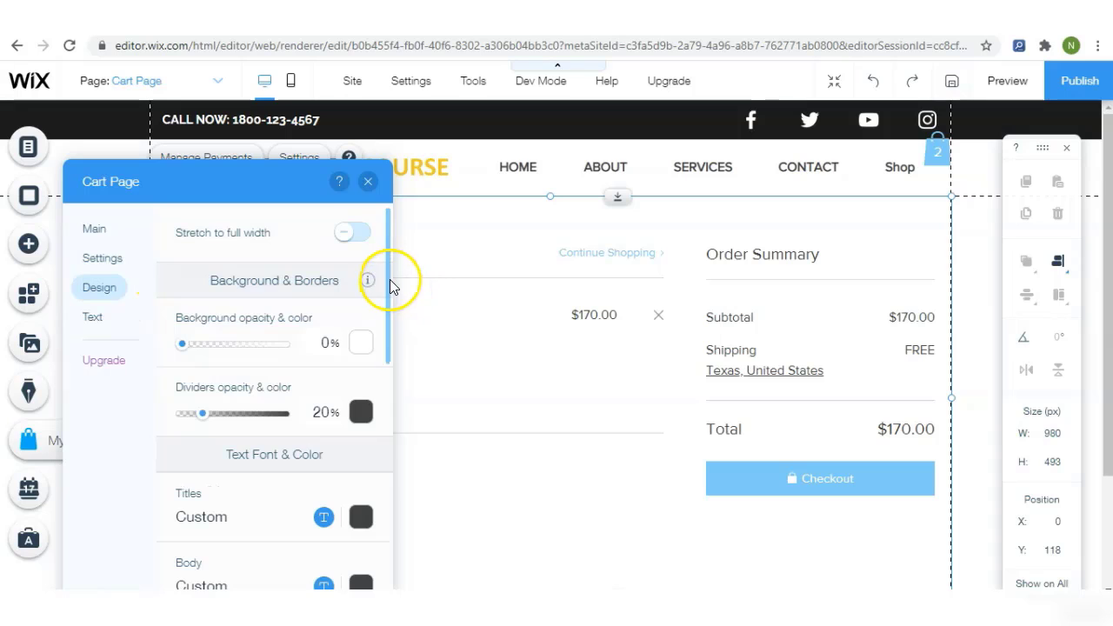
{"action": "left_click_drag", "start_coordinate": [390, 280], "coordinate": [397, 245]}
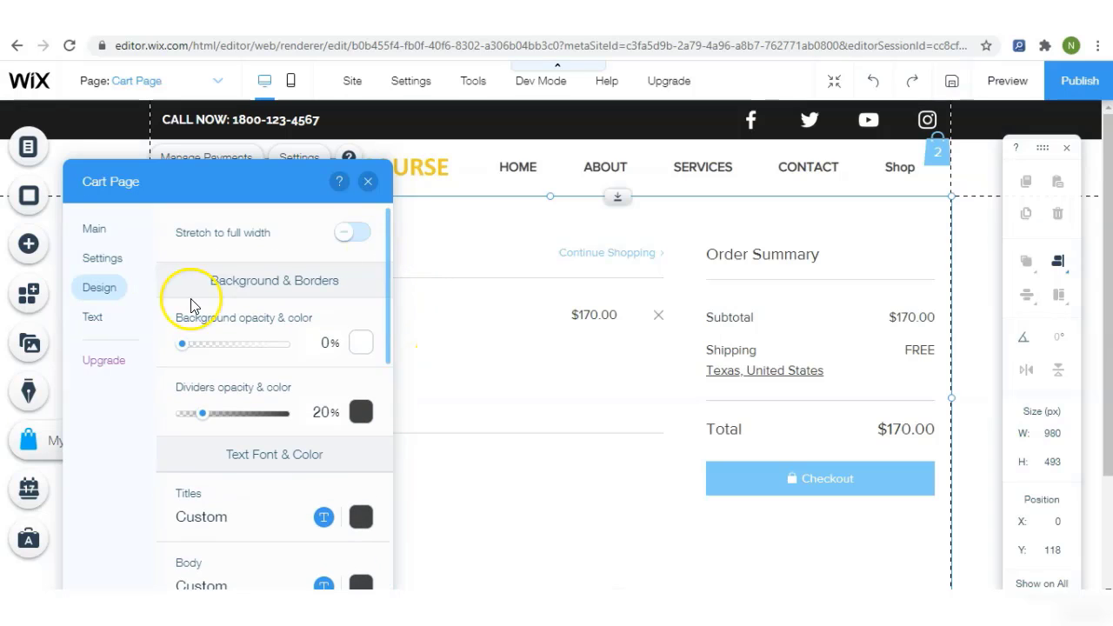
{"action": "left_click", "coordinate": [93, 316]}
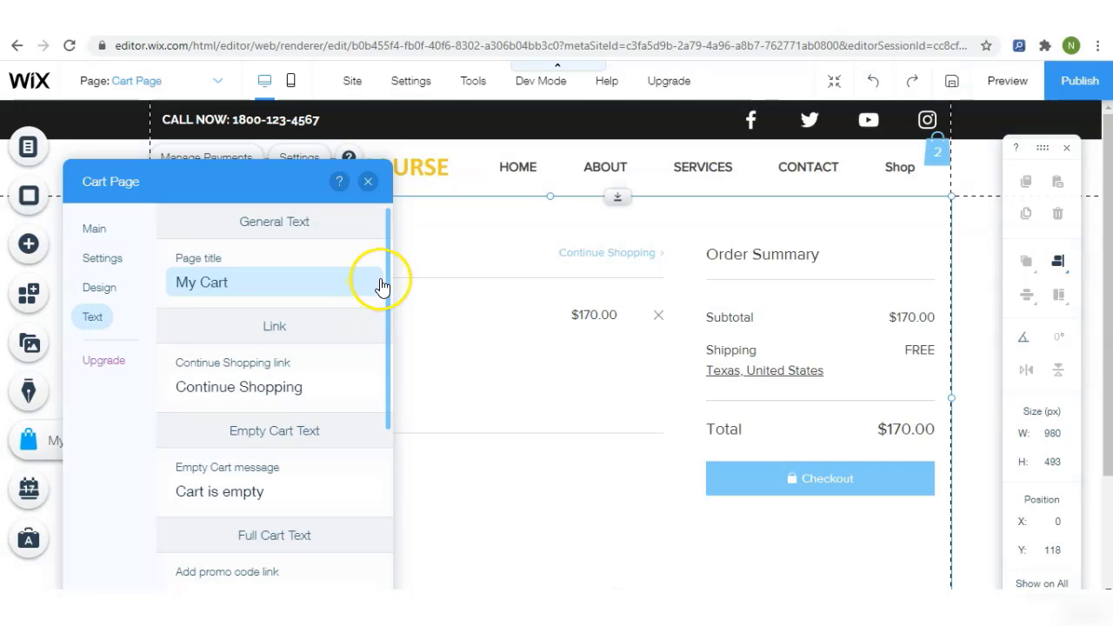
{"action": "mouse_move", "coordinate": [388, 272]}
{"action": "left_mouse_down"}
{"action": "mouse_move", "coordinate": [385, 489]}
{"action": "mouse_move", "coordinate": [393, 274]}
{"action": "left_mouse_up"}
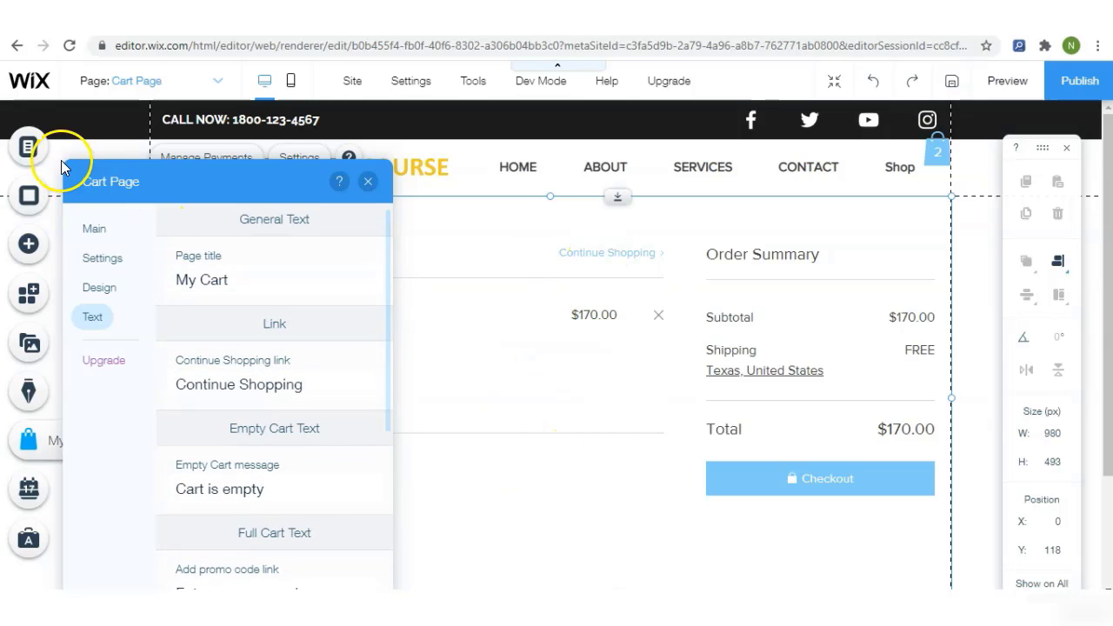
- Switch to the store's Thank You Page, select its content and examine the order details down to the Continue Shopping link
{"action": "left_click", "coordinate": [29, 147]}
{"action": "left_click", "coordinate": [306, 306]}
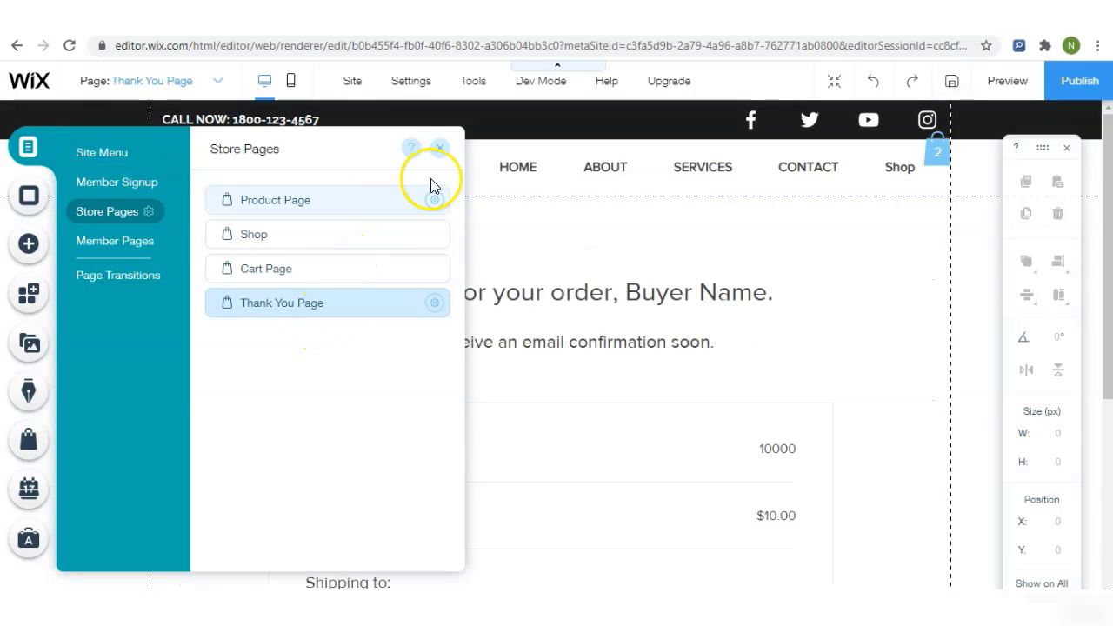
{"action": "left_click", "coordinate": [444, 154]}
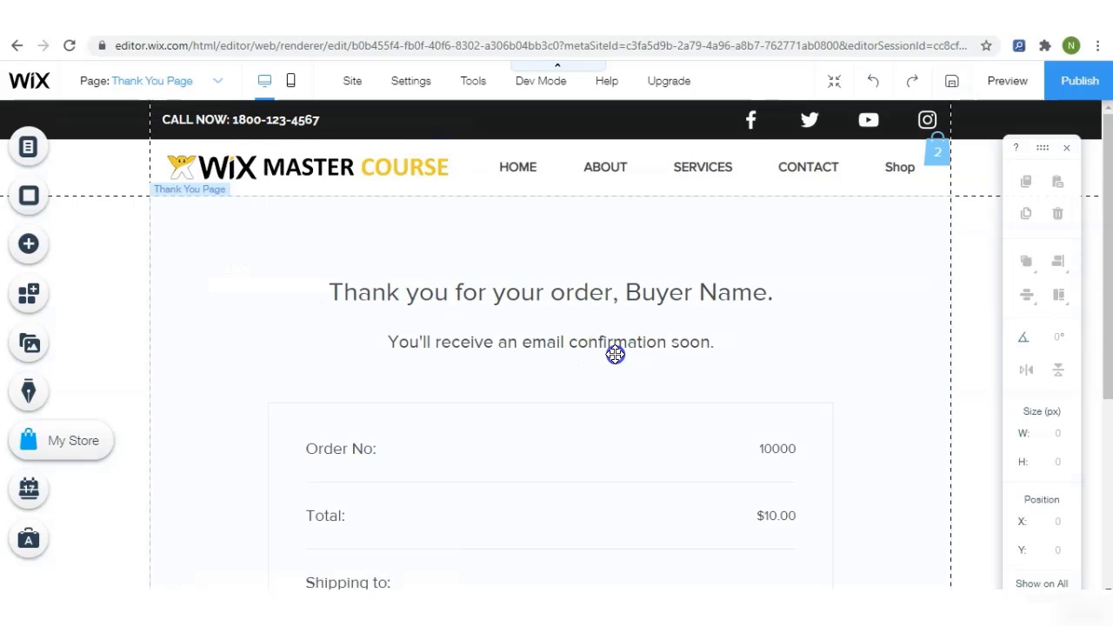
{"action": "left_click", "coordinate": [615, 354]}
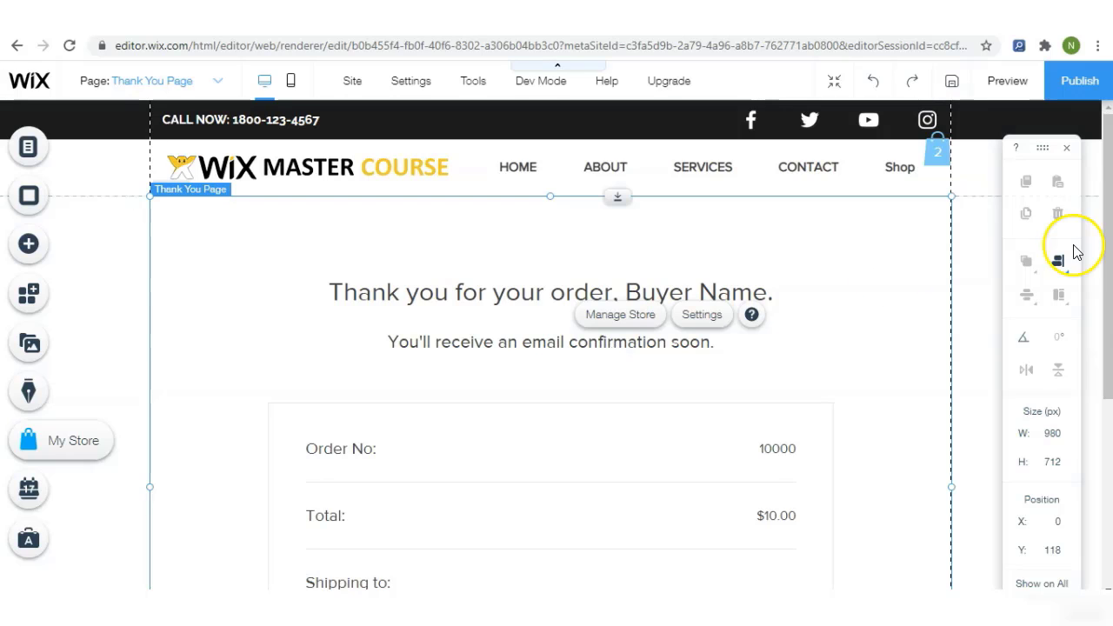
{"action": "left_click_drag", "start_coordinate": [1105, 239], "coordinate": [1106, 242]}
{"action": "left_click_drag", "start_coordinate": [1106, 287], "coordinate": [1104, 343]}
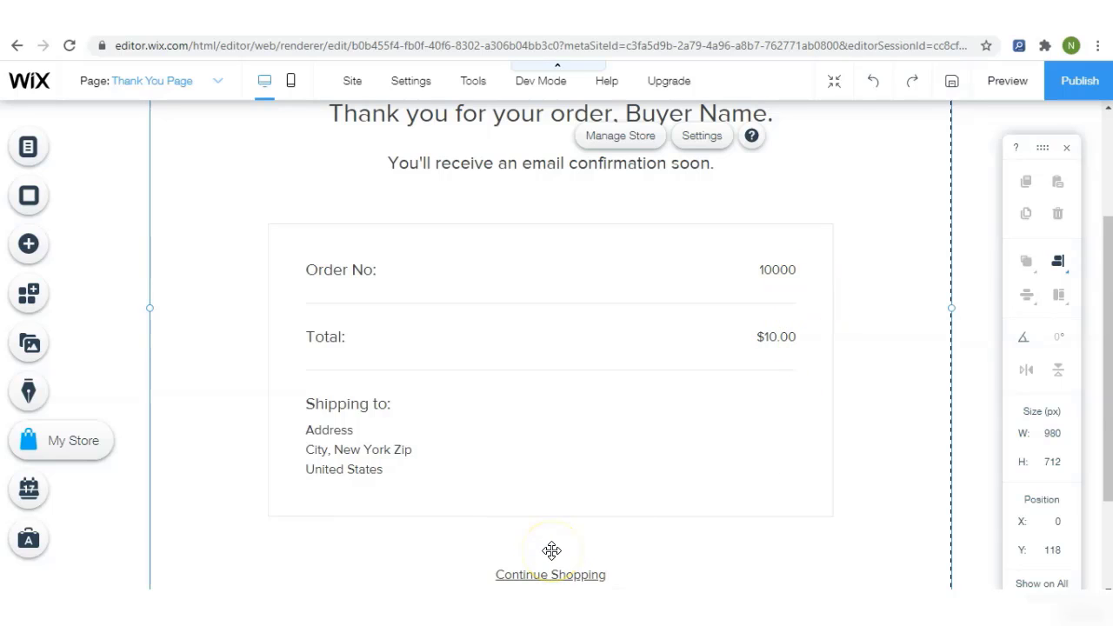
- Look through the Thank You Page's design and text settings, moving the settings window aside to compare them with the page
{"action": "left_click", "coordinate": [710, 140]}
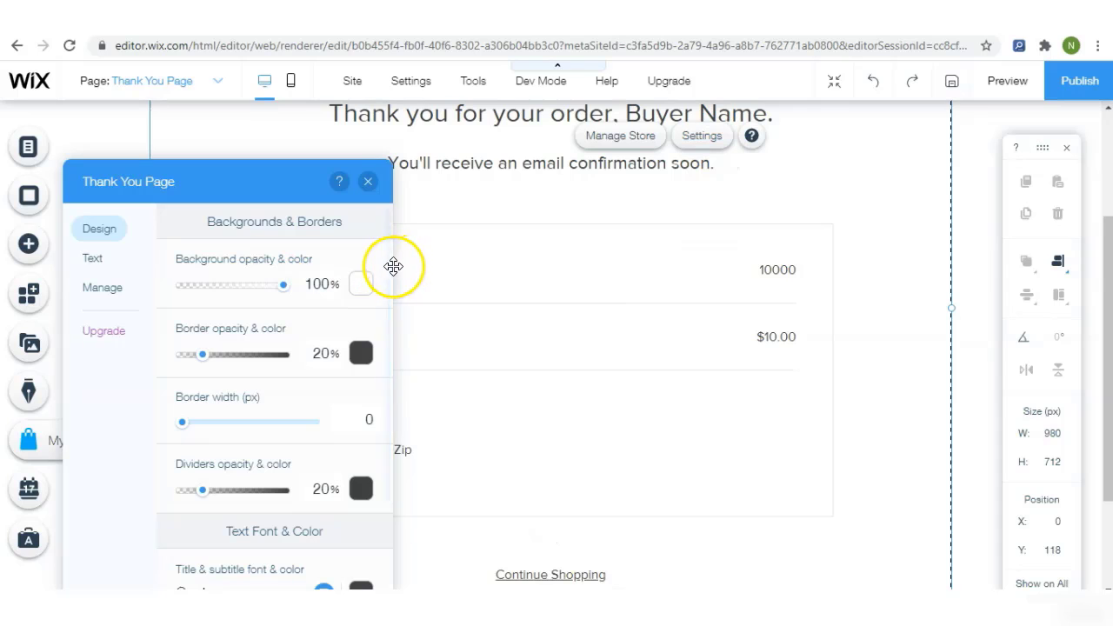
{"action": "left_click_drag", "start_coordinate": [389, 266], "coordinate": [377, 423]}
{"action": "left_click_drag", "start_coordinate": [372, 362], "coordinate": [385, 251]}
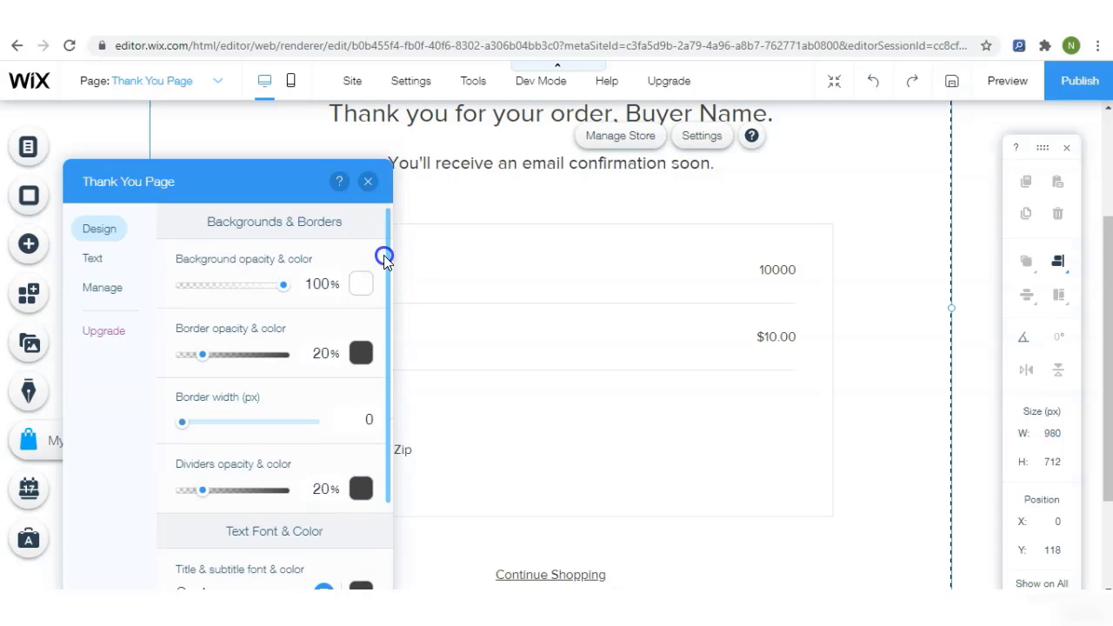
{"action": "left_click", "coordinate": [108, 261]}
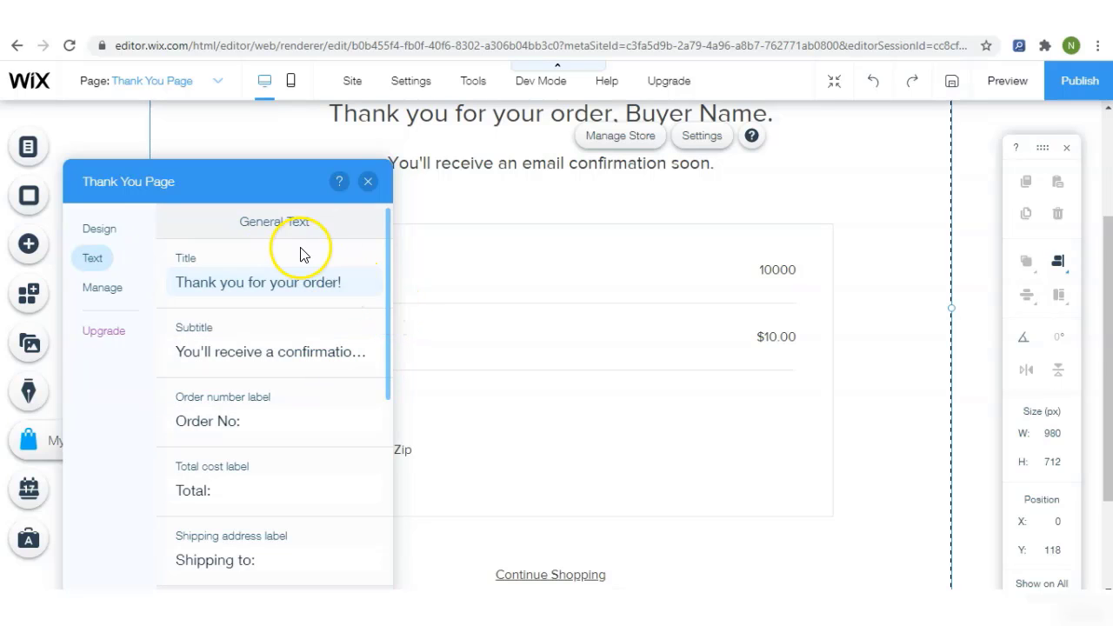
{"action": "left_click_drag", "start_coordinate": [252, 182], "coordinate": [939, 147]}
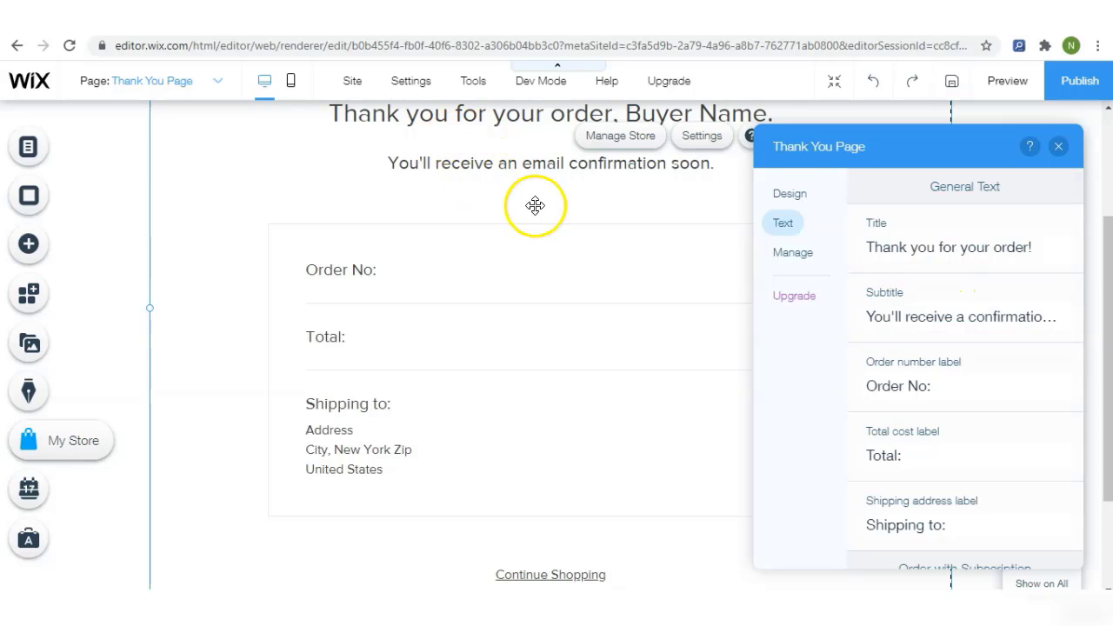
- Link the Thank You Page's Continue Shopping link to the Shop page and close the page settings
{"action": "left_click_drag", "start_coordinate": [1080, 254], "coordinate": [1080, 502]}
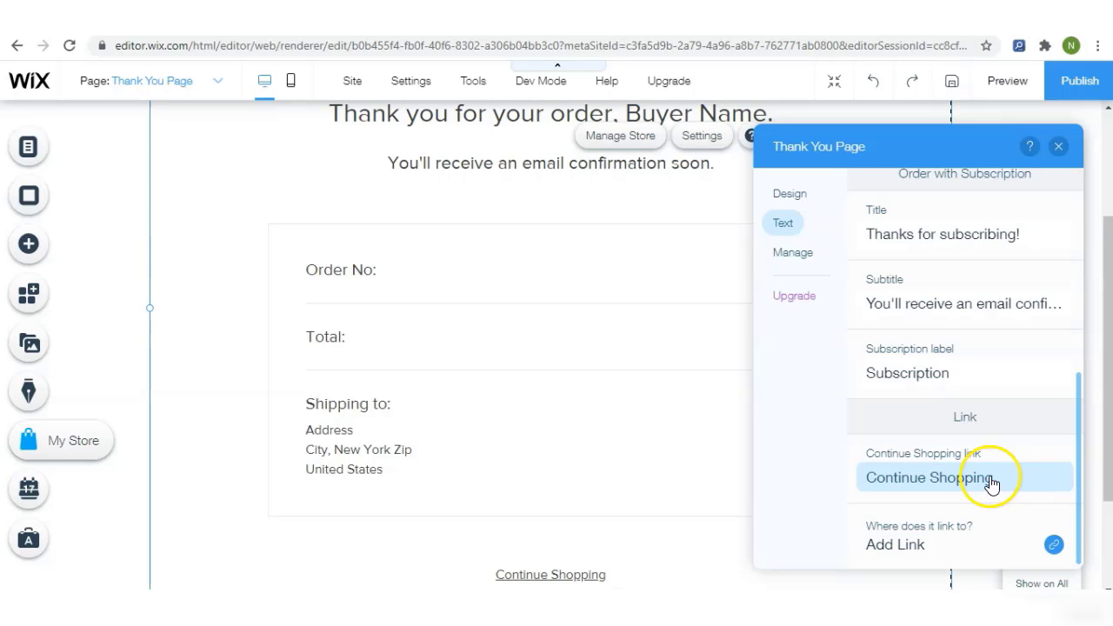
{"action": "left_click", "coordinate": [910, 548]}
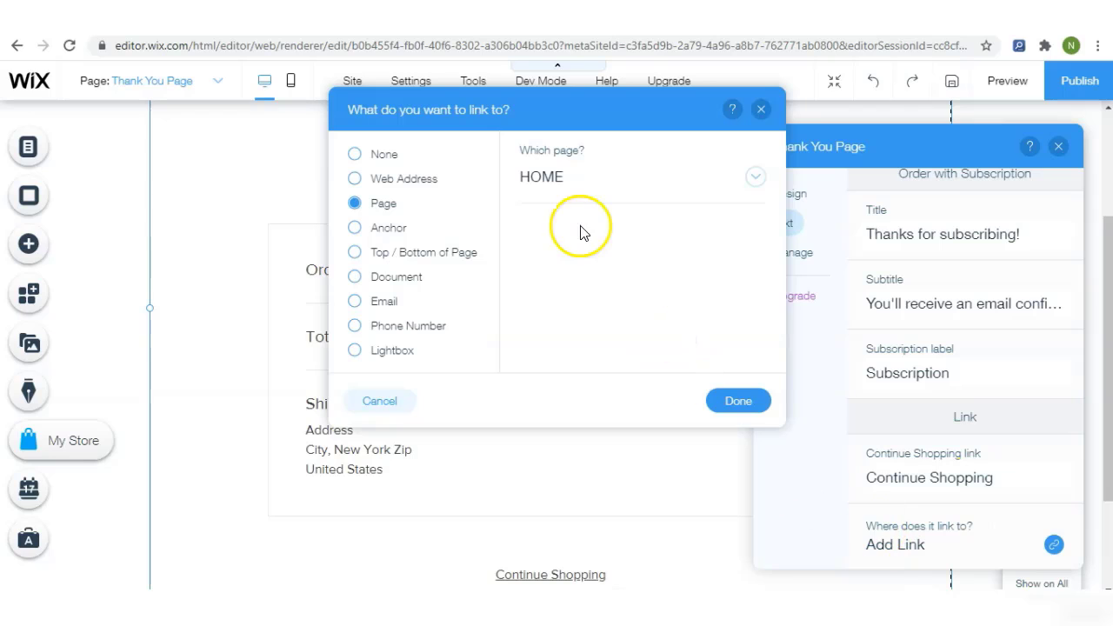
{"action": "left_click", "coordinate": [552, 179]}
{"action": "left_click", "coordinate": [615, 387]}
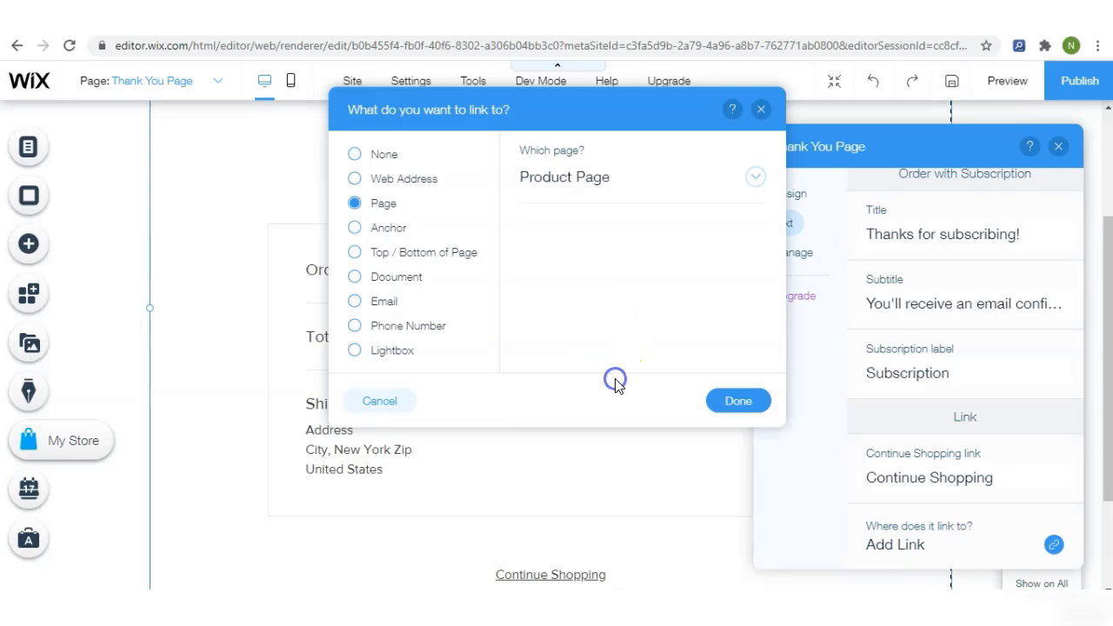
{"action": "left_click", "coordinate": [598, 180]}
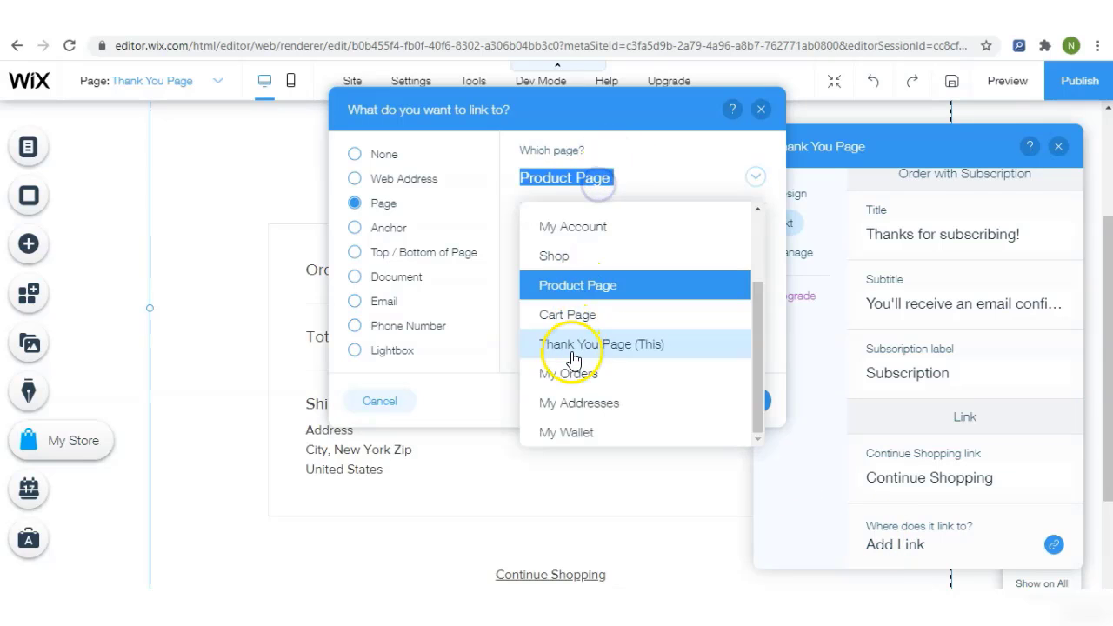
{"action": "left_click", "coordinate": [596, 255]}
{"action": "left_click", "coordinate": [733, 401]}
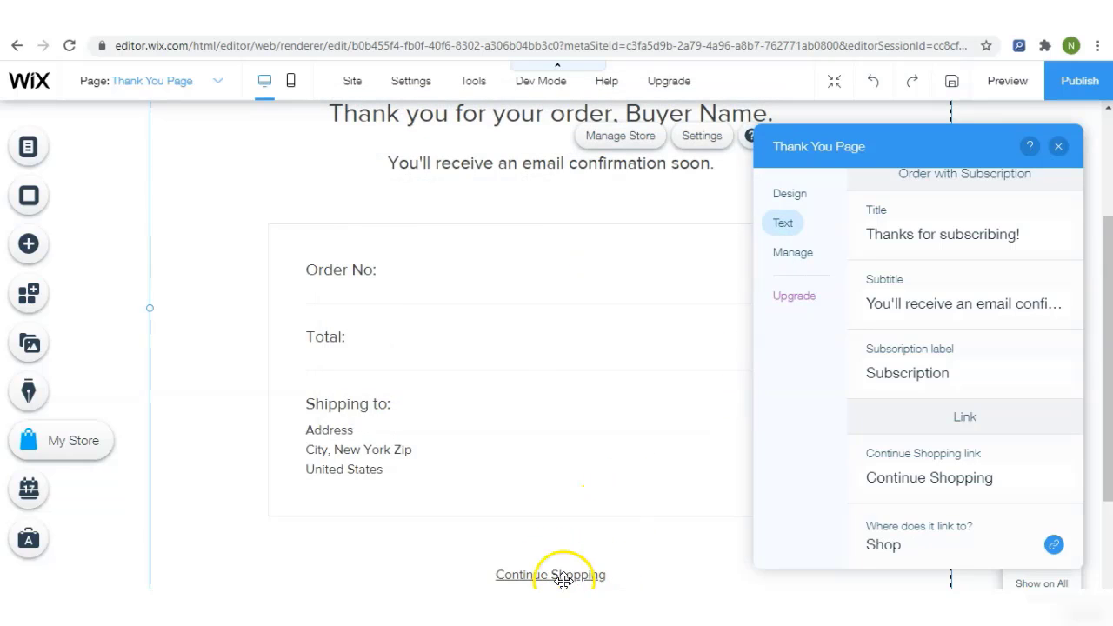
{"action": "left_click", "coordinate": [1058, 146]}
{"action": "scroll", "coordinate": [1107, 239], "scroll_direction": "up", "scroll_amount": 2}
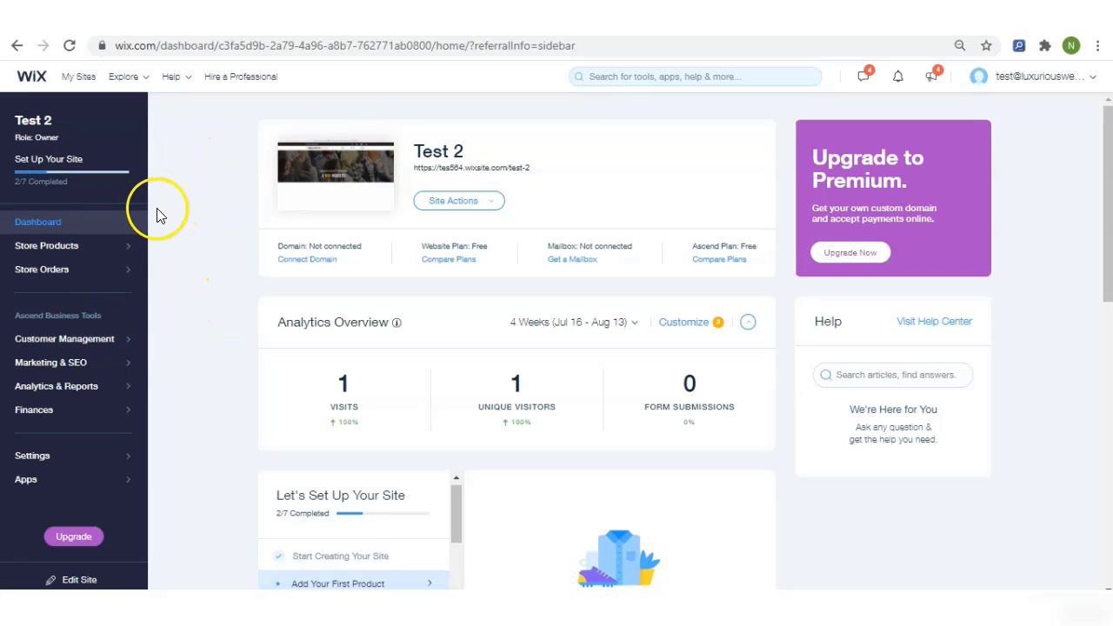
- Create a store collection named Pants from the site dashboard and save it without adding it to the site
{"action": "mouse_move", "coordinate": [89, 337]}
{"action": "mouse_move", "coordinate": [81, 243]}
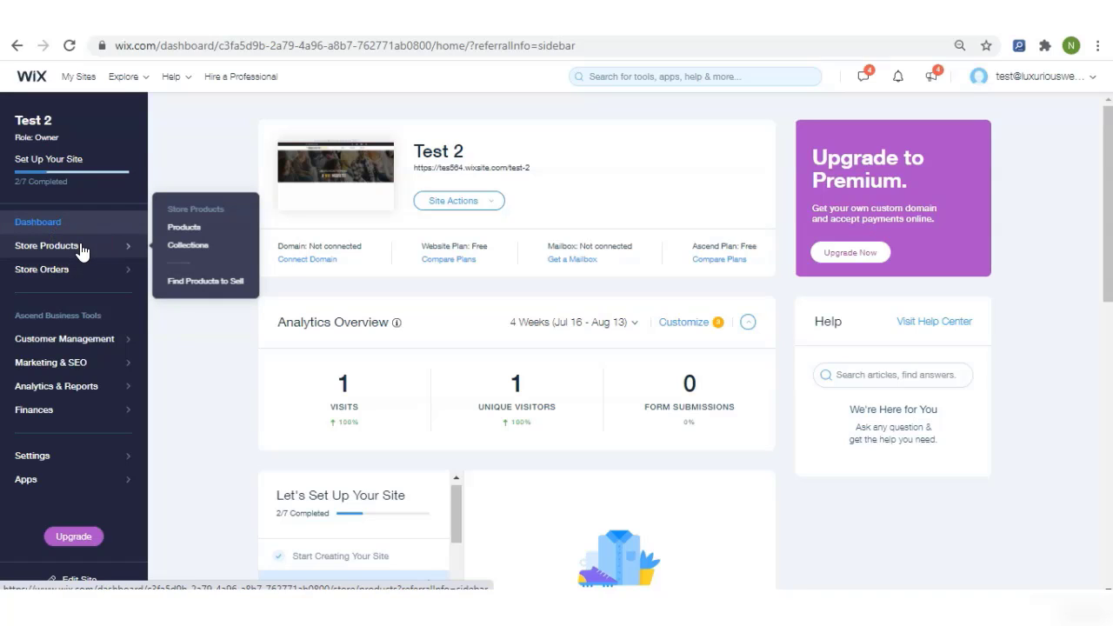
{"action": "left_click", "coordinate": [81, 250]}
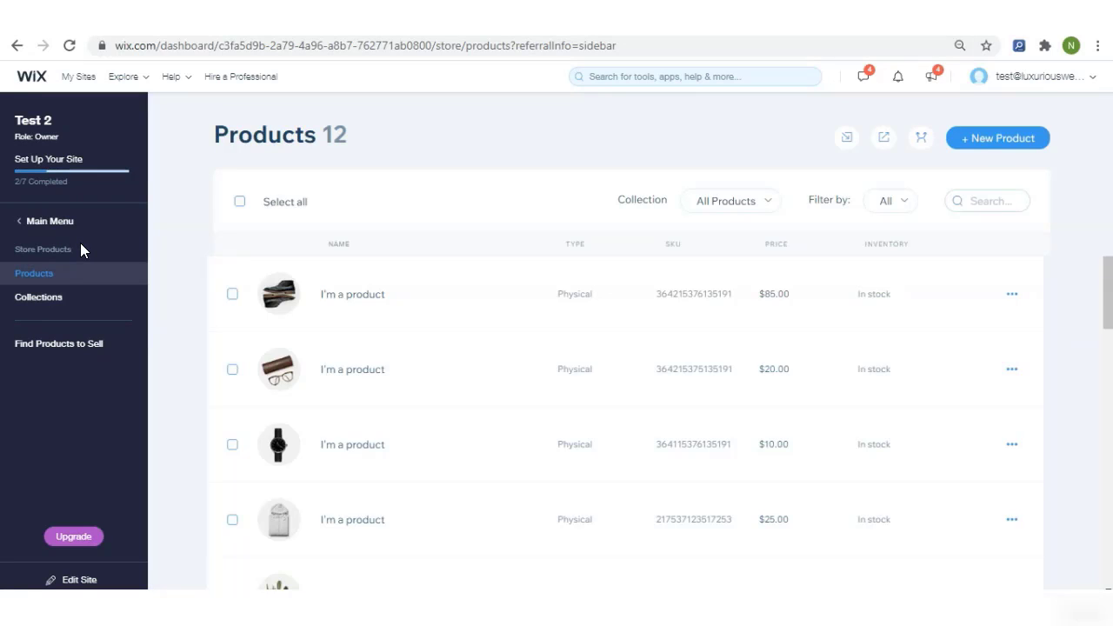
{"action": "left_click", "coordinate": [61, 297]}
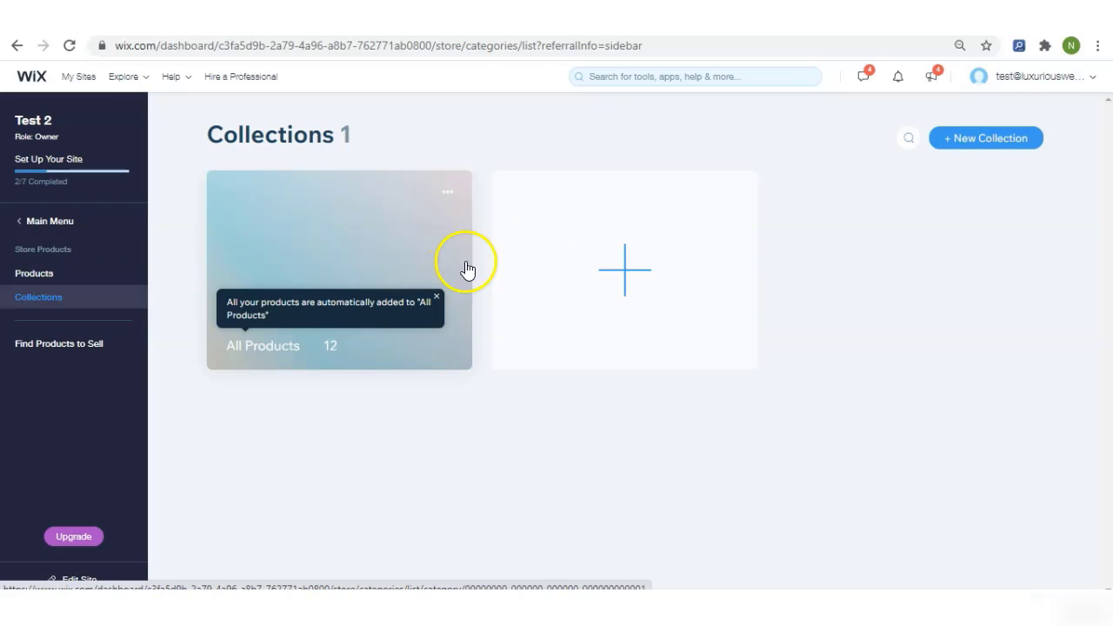
{"action": "left_click", "coordinate": [648, 264]}
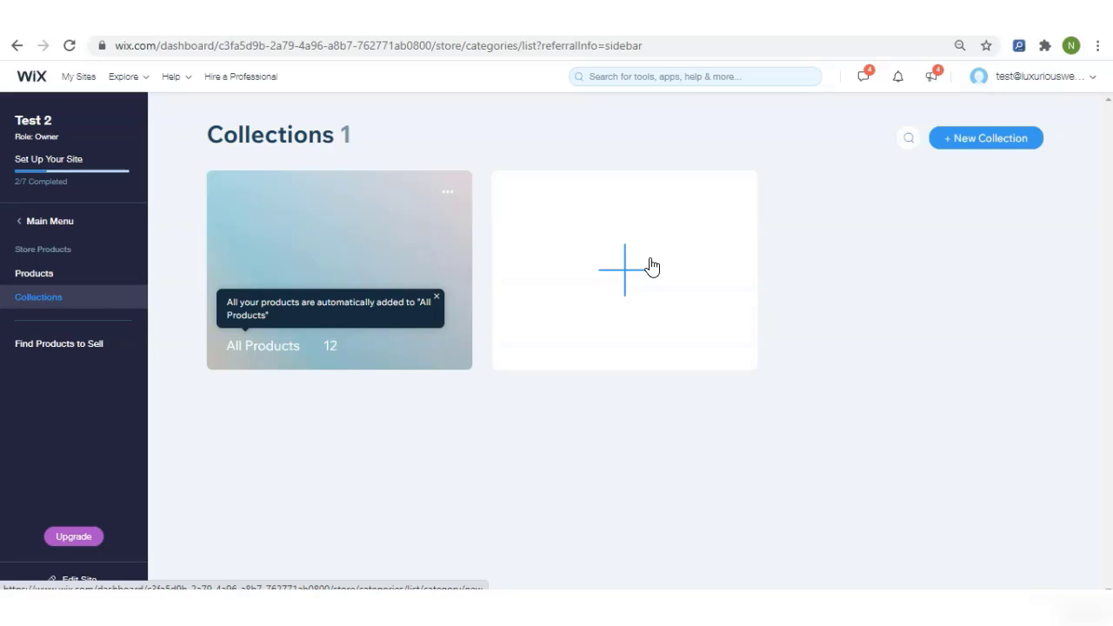
{"action": "left_click", "coordinate": [652, 266]}
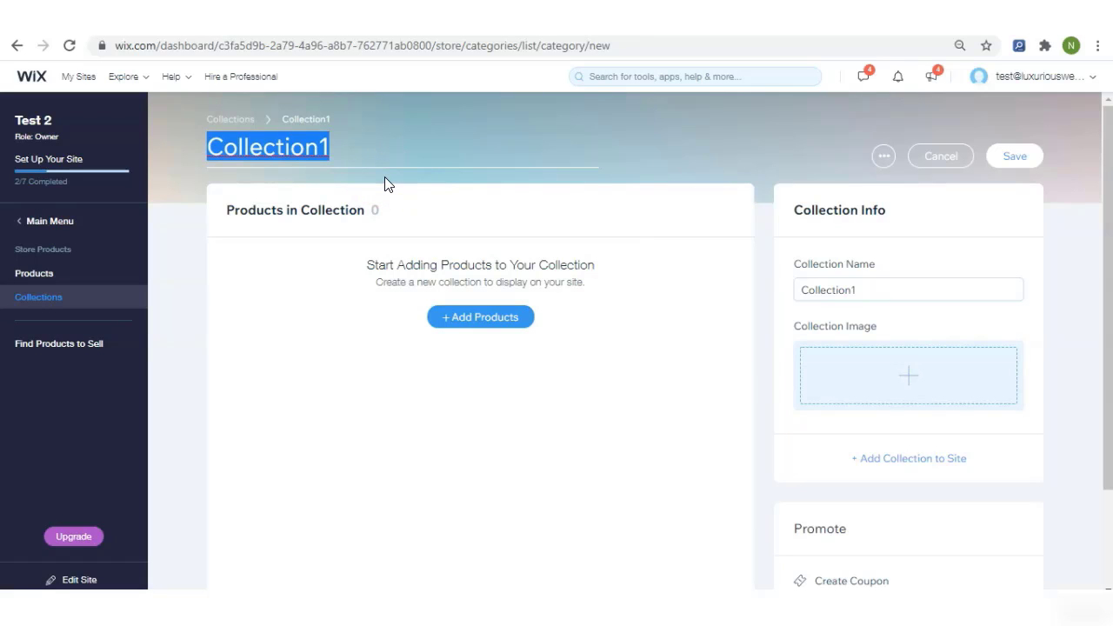
{"action": "type", "text": "Pants"}
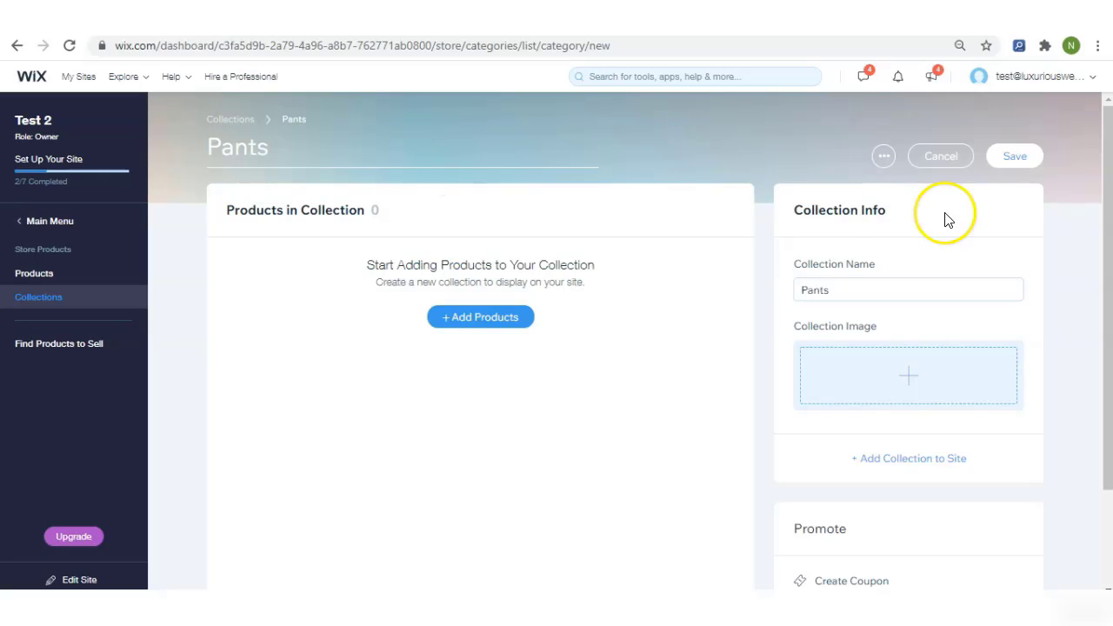
{"action": "left_click", "coordinate": [1013, 158]}
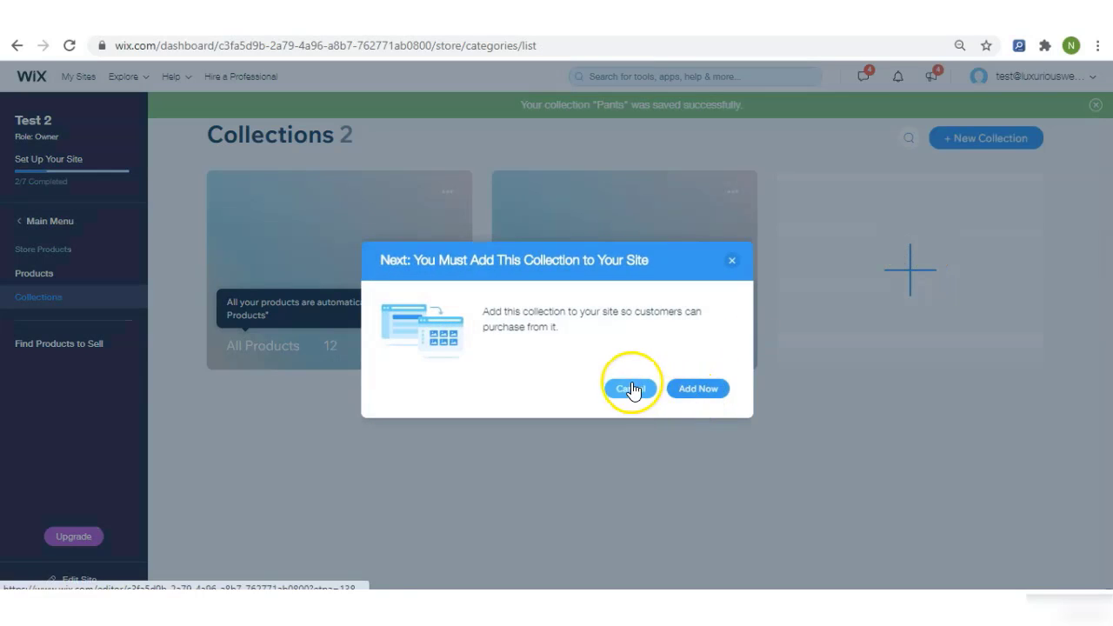
{"action": "left_click", "coordinate": [633, 389]}
- Create another collection named Shirts and save it without adding it to the site
{"action": "left_click", "coordinate": [909, 275]}
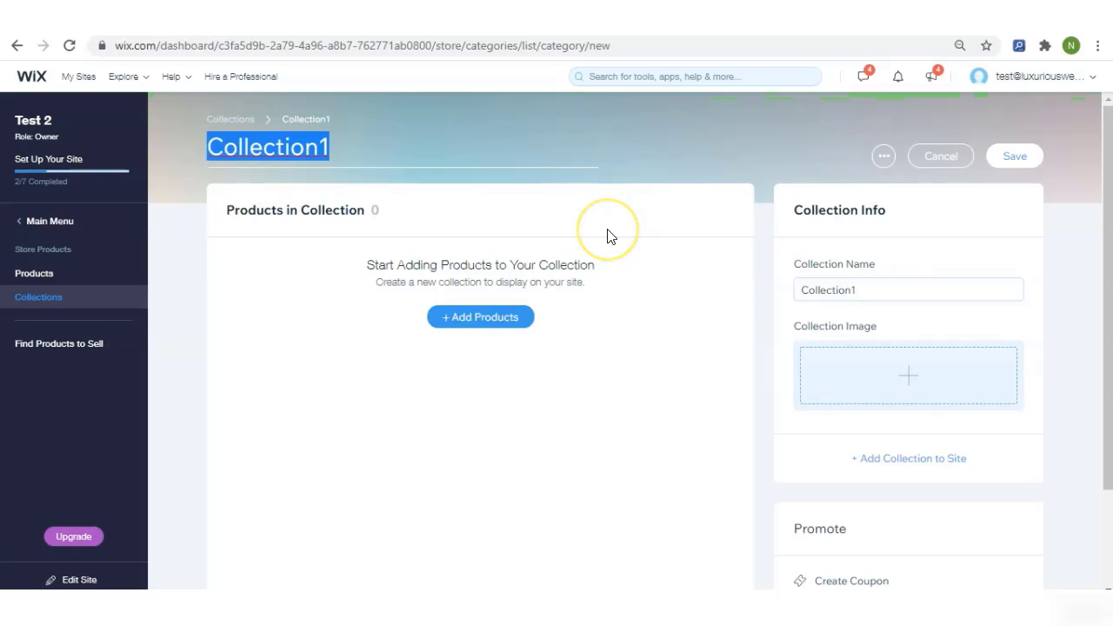
{"action": "type", "text": "Shirts"}
{"action": "left_click", "coordinate": [1017, 156]}
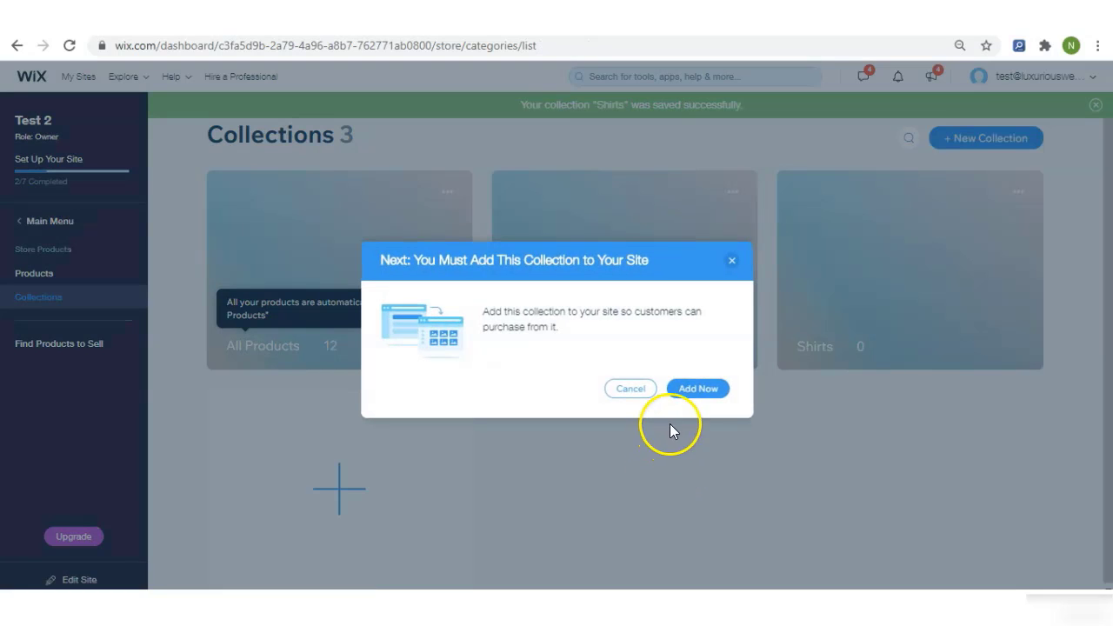
{"action": "left_click", "coordinate": [630, 388]}
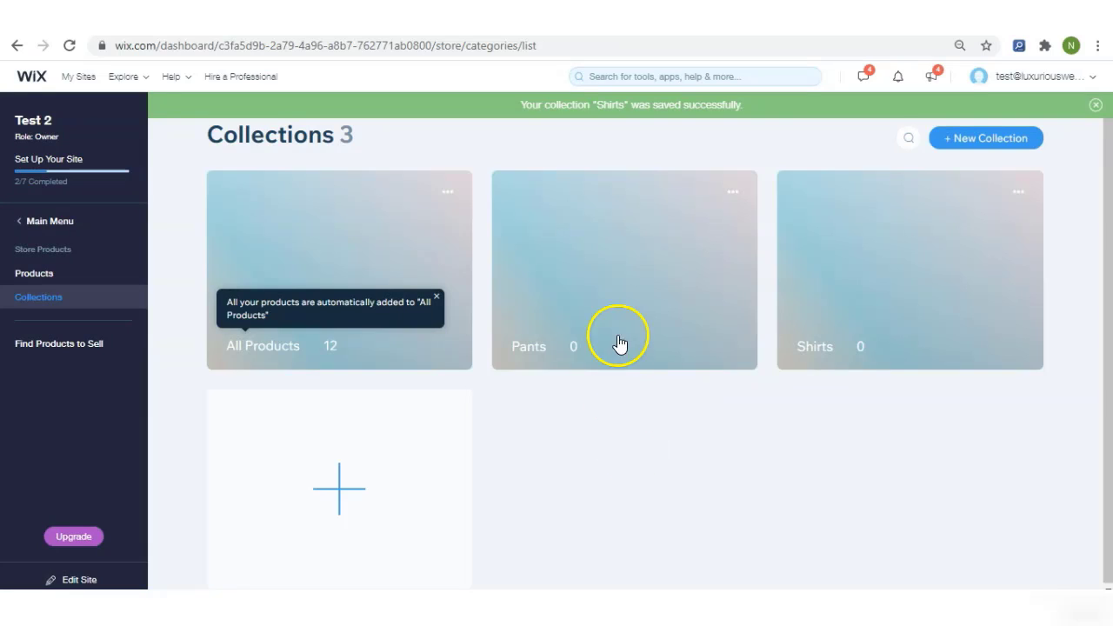
- View the Pants collection's details, then go back and show the store's product list
{"action": "left_click", "coordinate": [601, 236]}
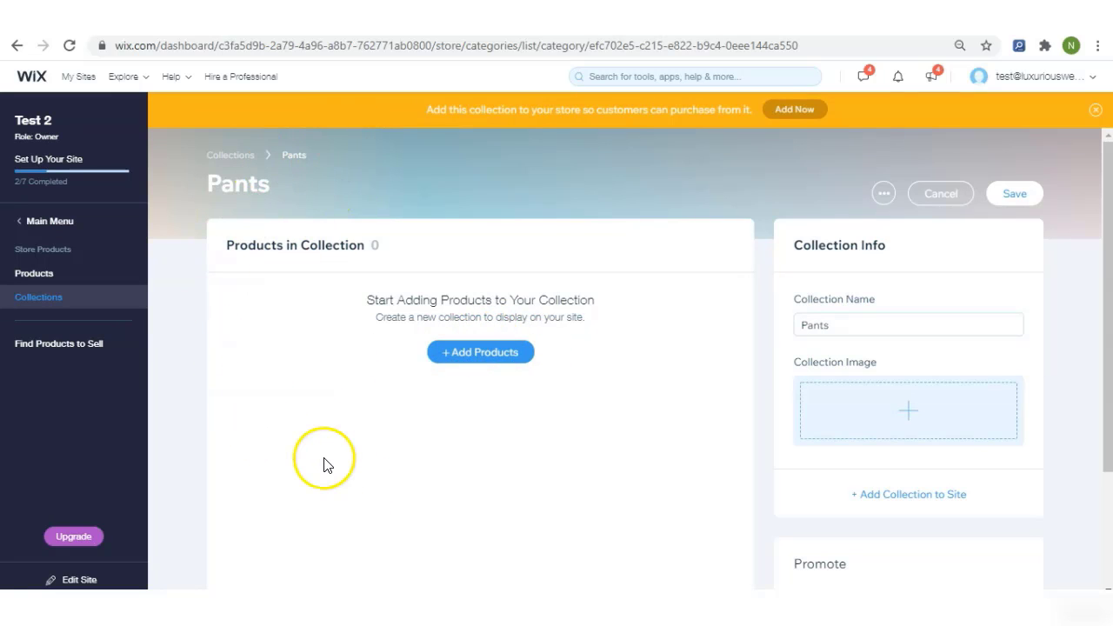
{"action": "left_click", "coordinate": [237, 165]}
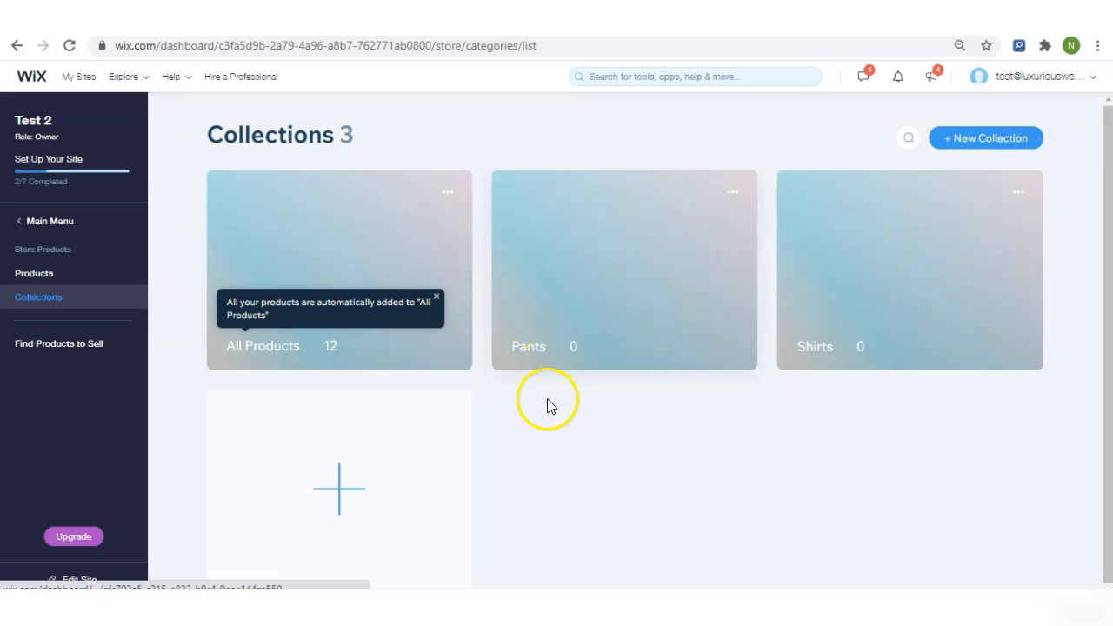
{"action": "left_click", "coordinate": [65, 273]}
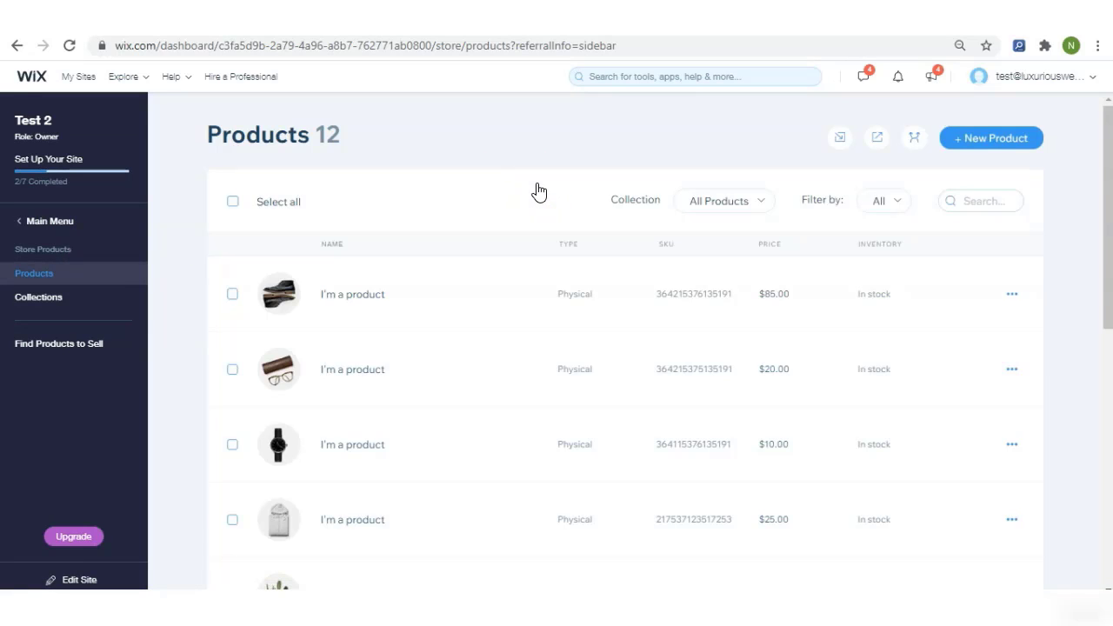
- Select all products to view the available bulk actions, then clear the selection
{"action": "left_click", "coordinate": [528, 143]}
{"action": "left_click", "coordinate": [363, 187]}
{"action": "left_click", "coordinate": [233, 201]}
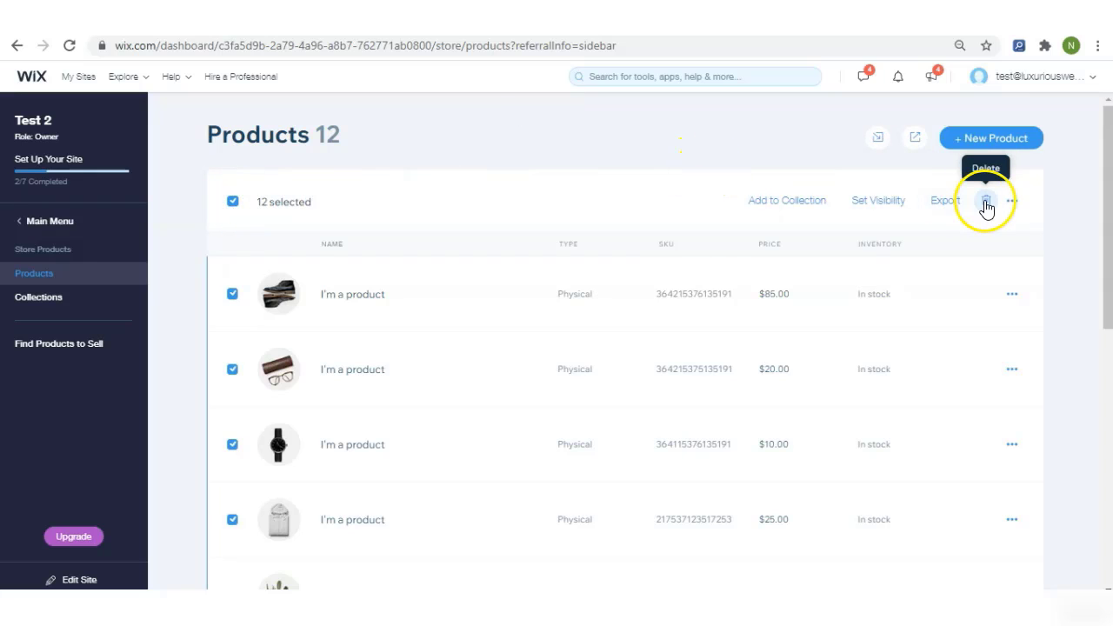
{"action": "left_click", "coordinate": [758, 146]}
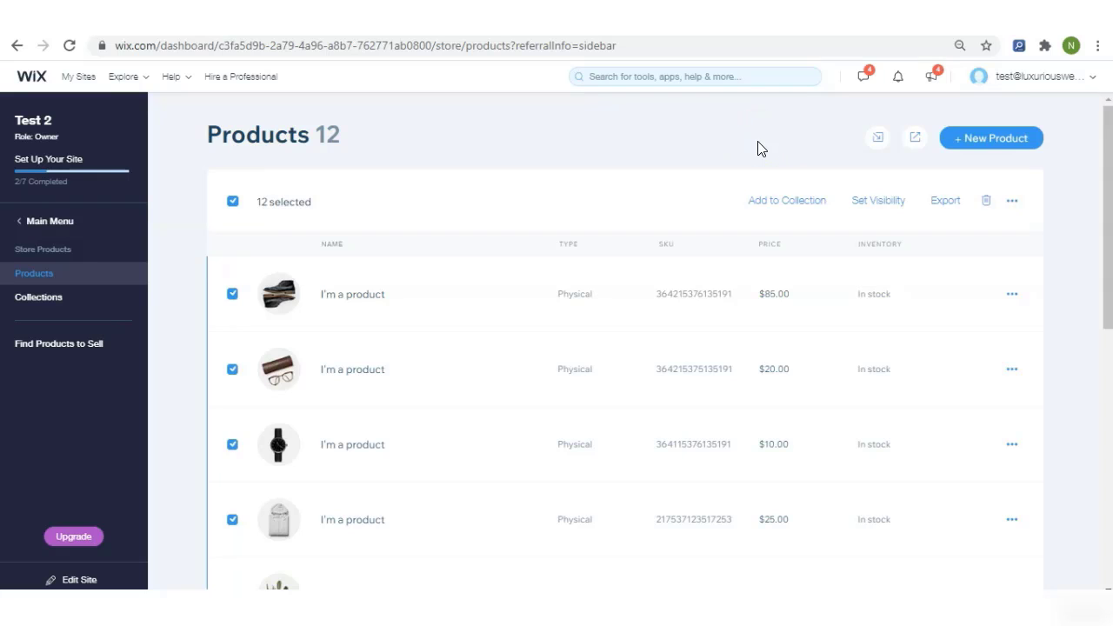
{"action": "left_click", "coordinate": [232, 202]}
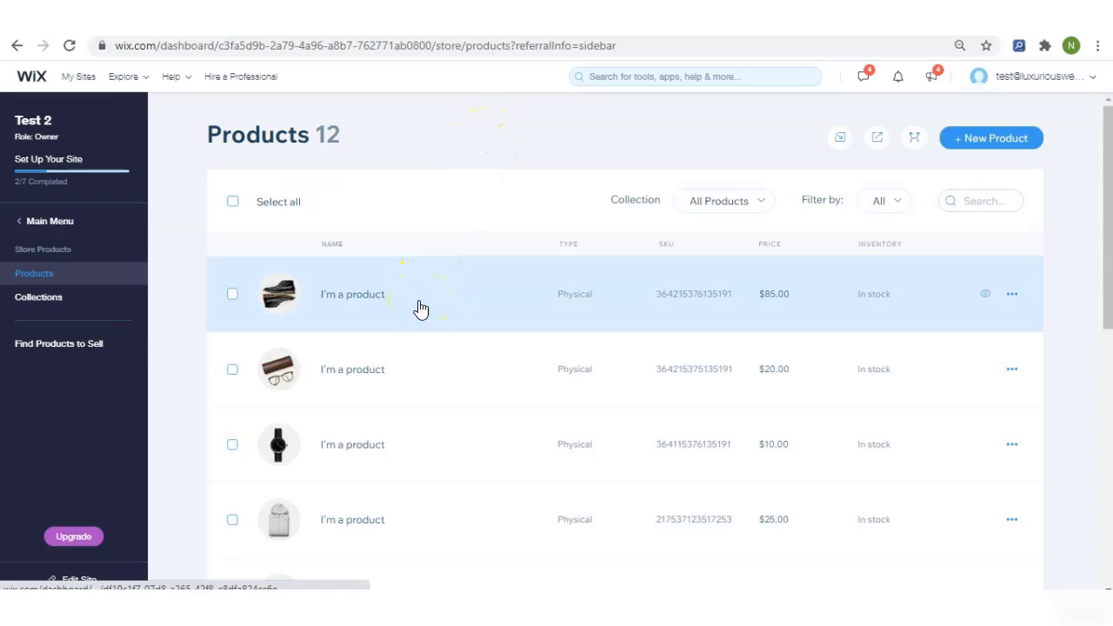
- Open the black boots product and reorder its images so the second picture becomes the main image
{"action": "left_click", "coordinate": [418, 301]}
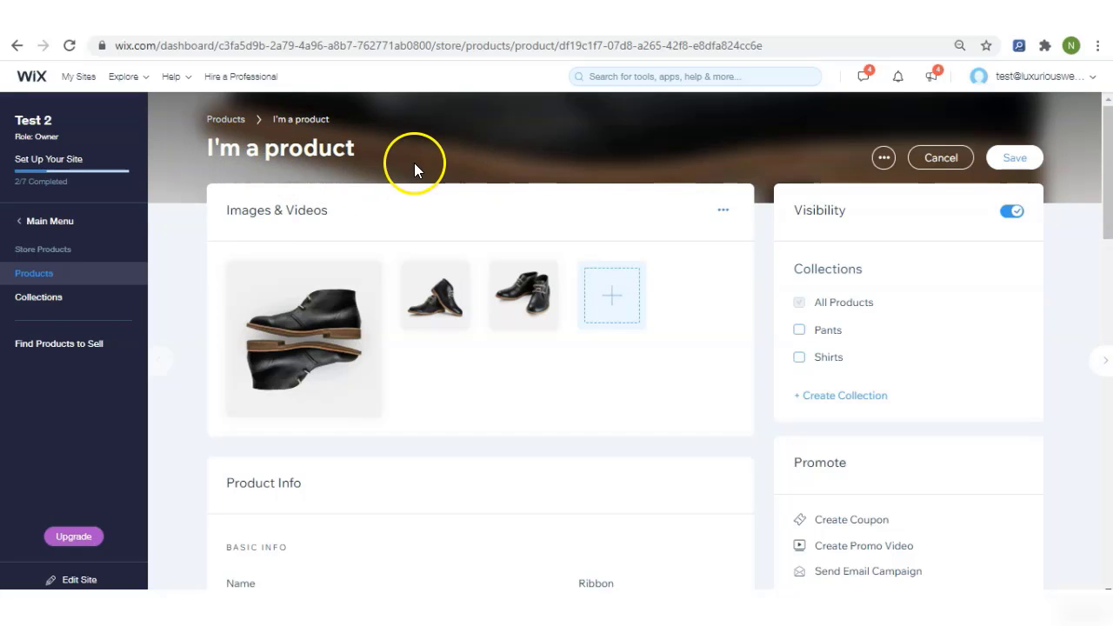
{"action": "left_click_drag", "start_coordinate": [1105, 158], "coordinate": [1100, 188]}
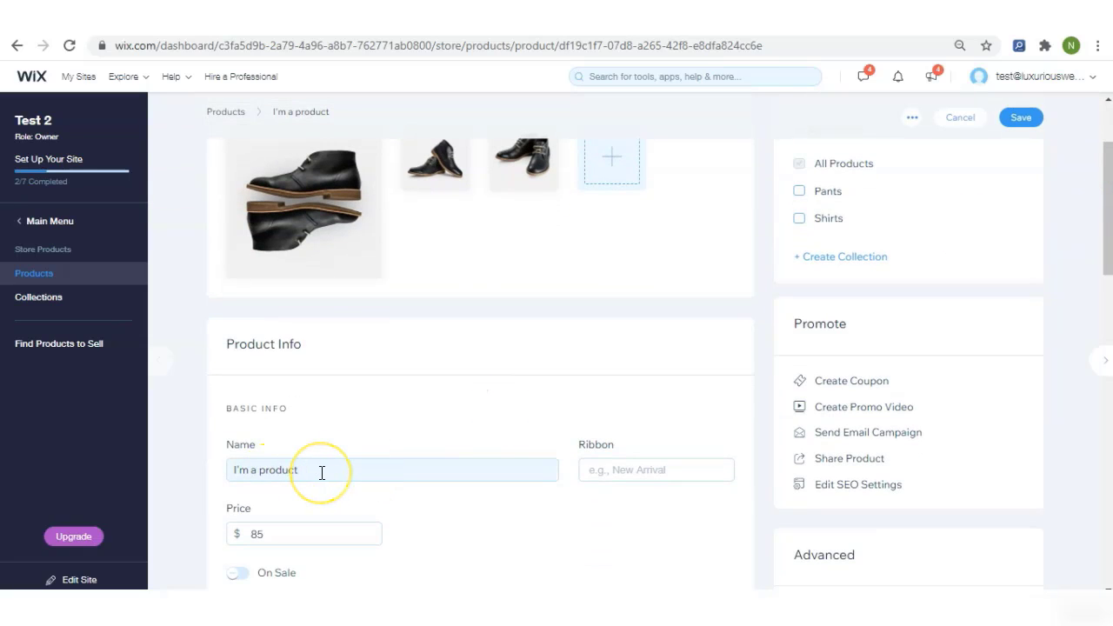
{"action": "scroll", "coordinate": [321, 473], "scroll_direction": "down", "scroll_amount": 2}
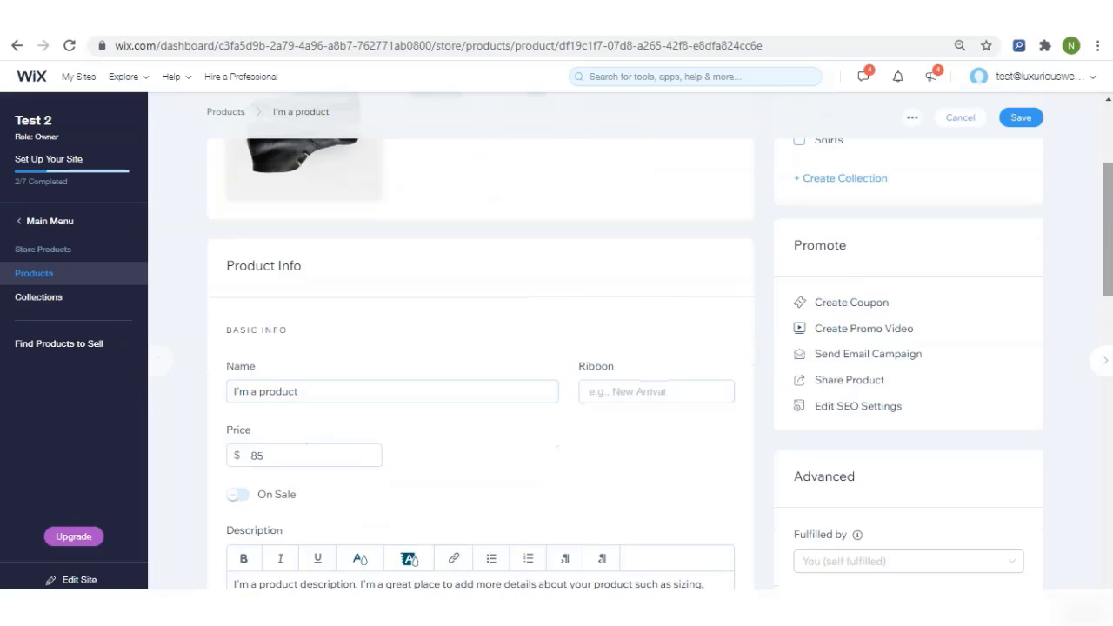
{"action": "left_click_drag", "start_coordinate": [1105, 287], "coordinate": [1106, 139]}
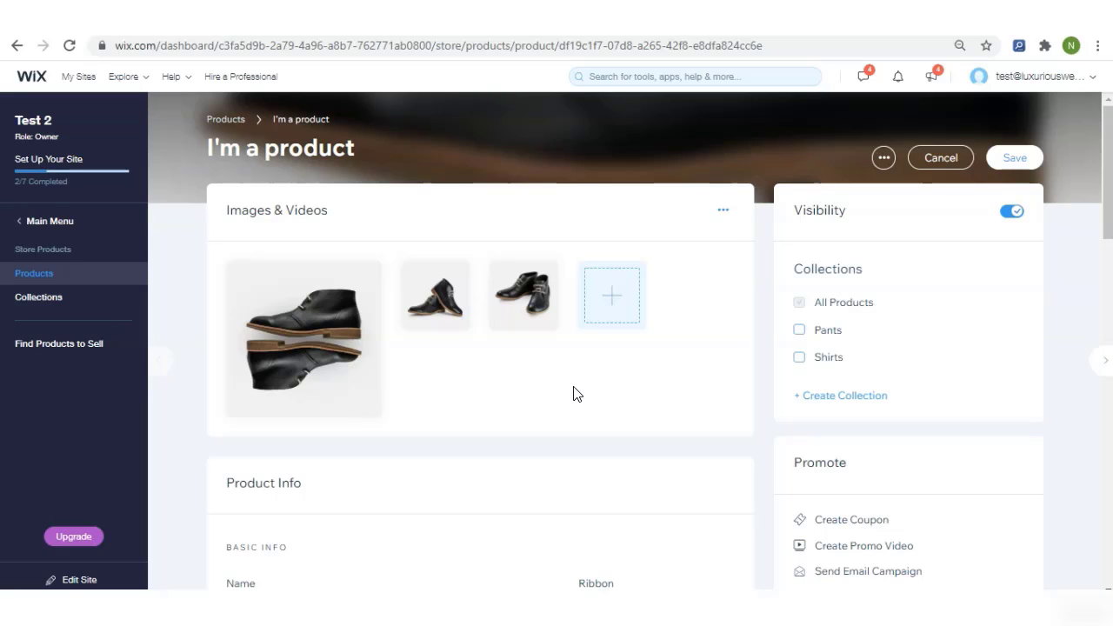
{"action": "left_click_drag", "start_coordinate": [305, 330], "coordinate": [274, 369]}
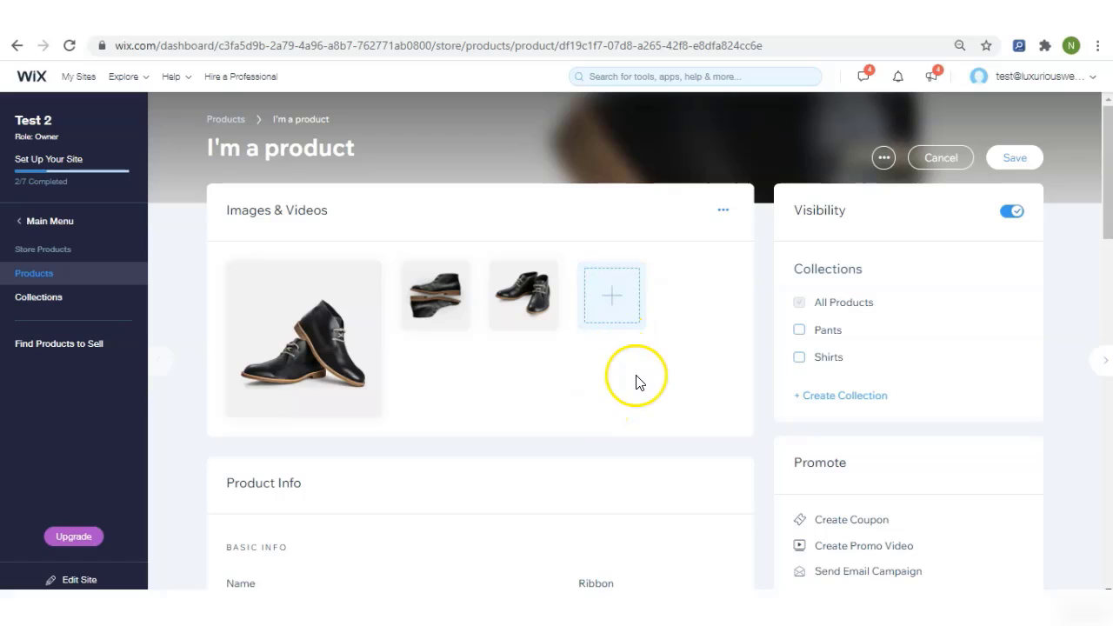
{"action": "left_click", "coordinate": [827, 331]}
{"action": "left_click", "coordinate": [822, 356]}
{"action": "left_click", "coordinate": [820, 331]}
{"action": "left_click", "coordinate": [823, 357]}
- Create a Shoes collection from within the product and assign the boots to it
{"action": "left_click", "coordinate": [833, 396]}
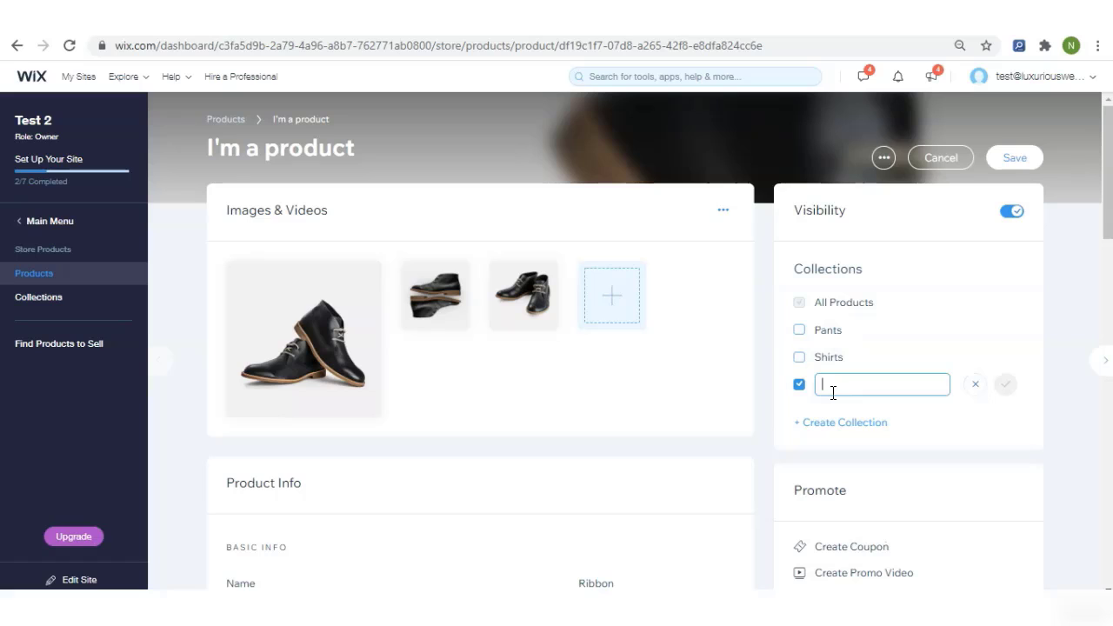
{"action": "type", "text": "Shoes"}
{"action": "key", "text": "Return"}
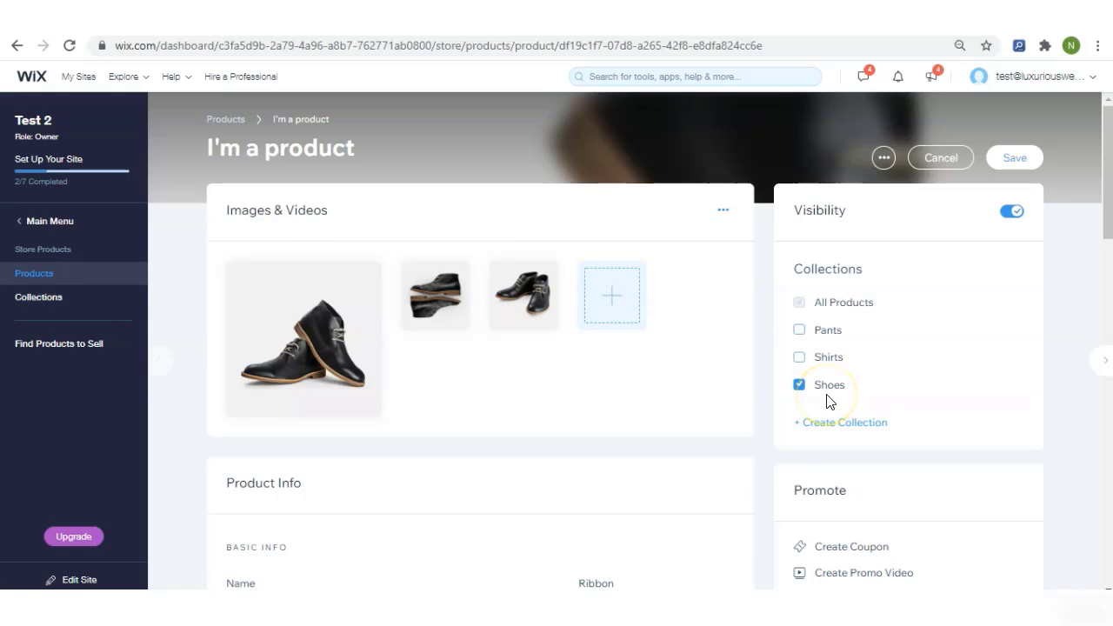
{"action": "left_click", "coordinate": [1011, 212]}
{"action": "left_click", "coordinate": [1012, 213]}
{"action": "left_click", "coordinate": [1011, 217]}
- Check how ribbons look on the Shop page in the editor, then give the boots the ribbon New Arrival
{"action": "left_click_drag", "start_coordinate": [1101, 156], "coordinate": [1095, 266]}
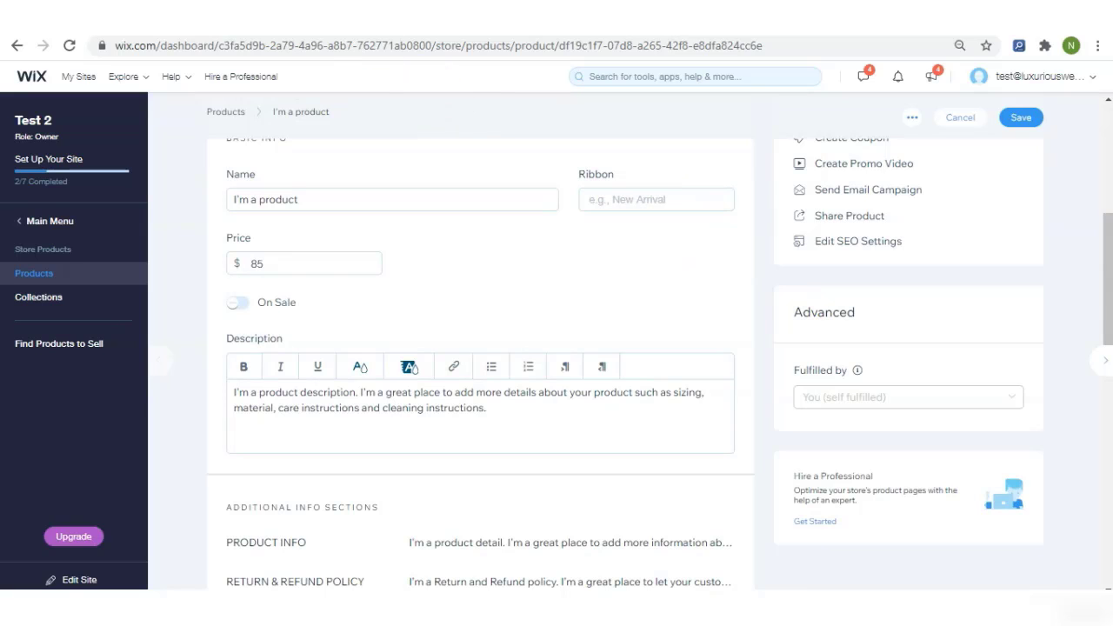
{"action": "left_click", "coordinate": [260, 5]}
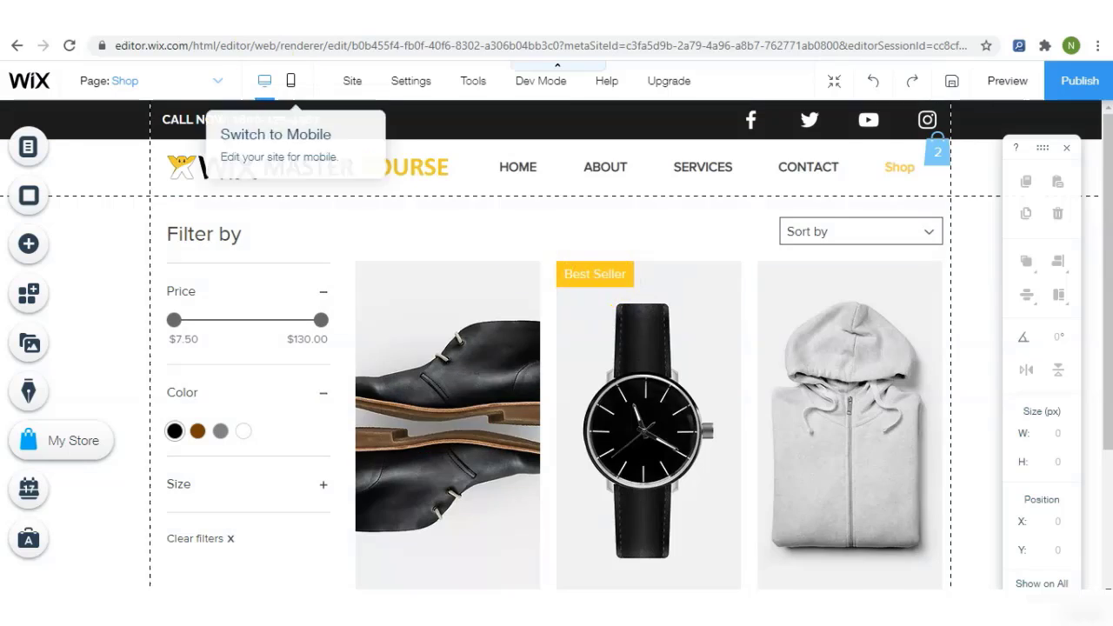
{"action": "left_click", "coordinate": [113, 4]}
{"action": "left_click", "coordinate": [646, 202]}
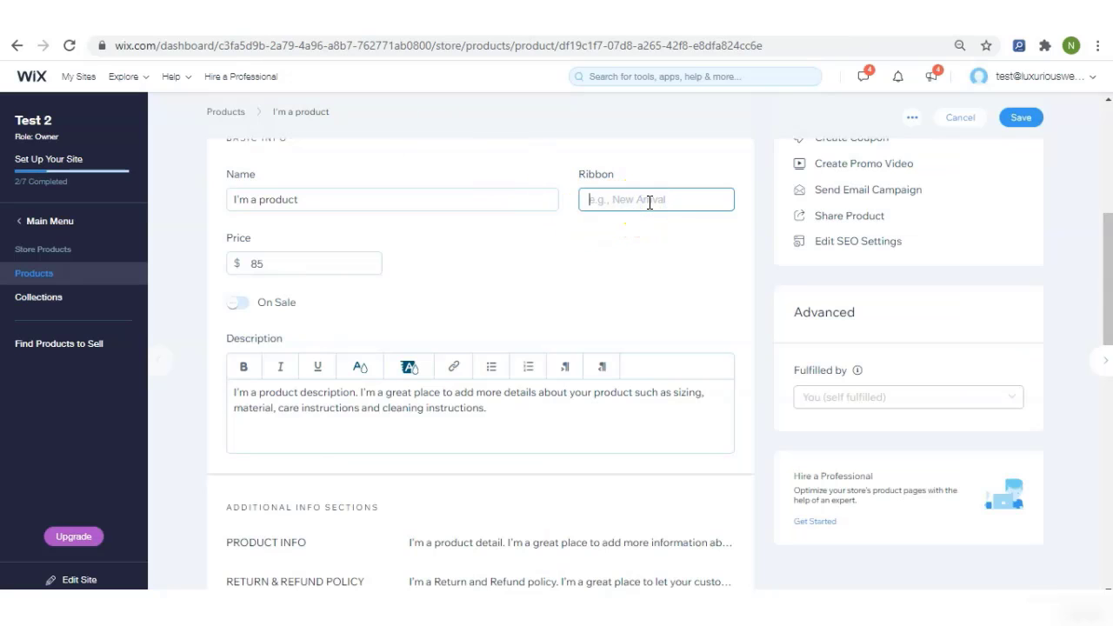
{"action": "type", "text": "New Arrival"}
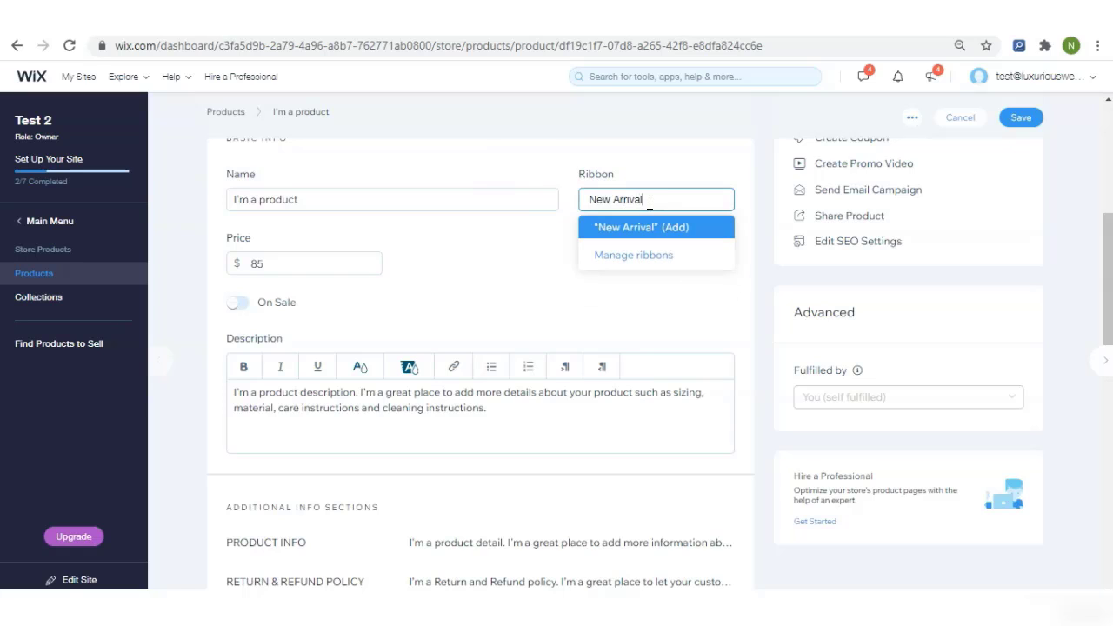
{"action": "left_click", "coordinate": [520, 270]}
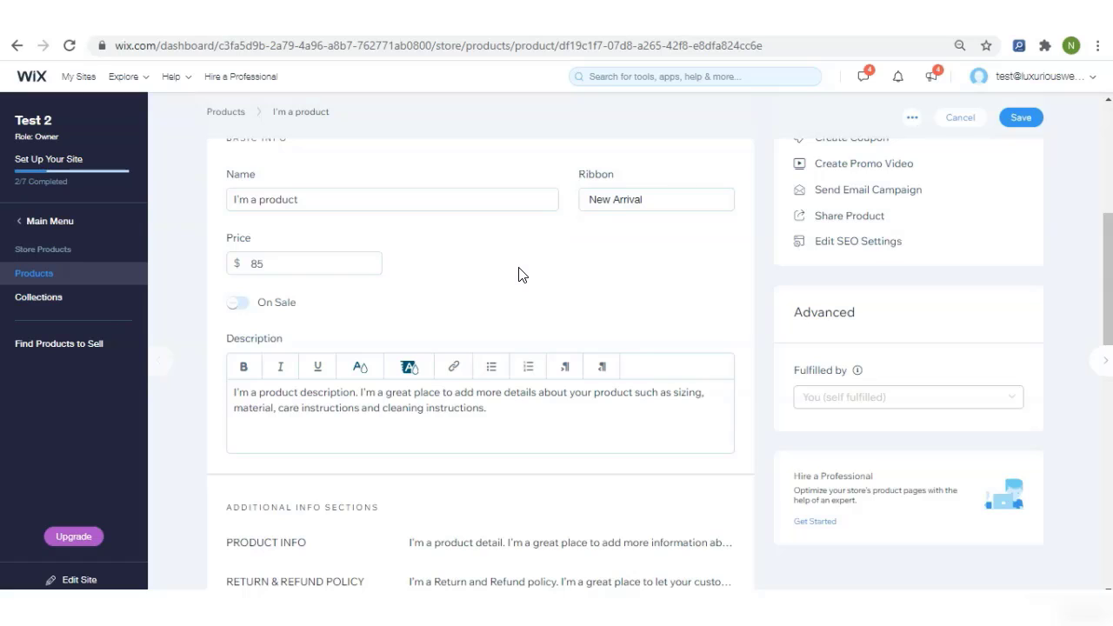
- Put the boots on sale with a dollar-based discount and set the sale price to $65
{"action": "left_click", "coordinate": [287, 259]}
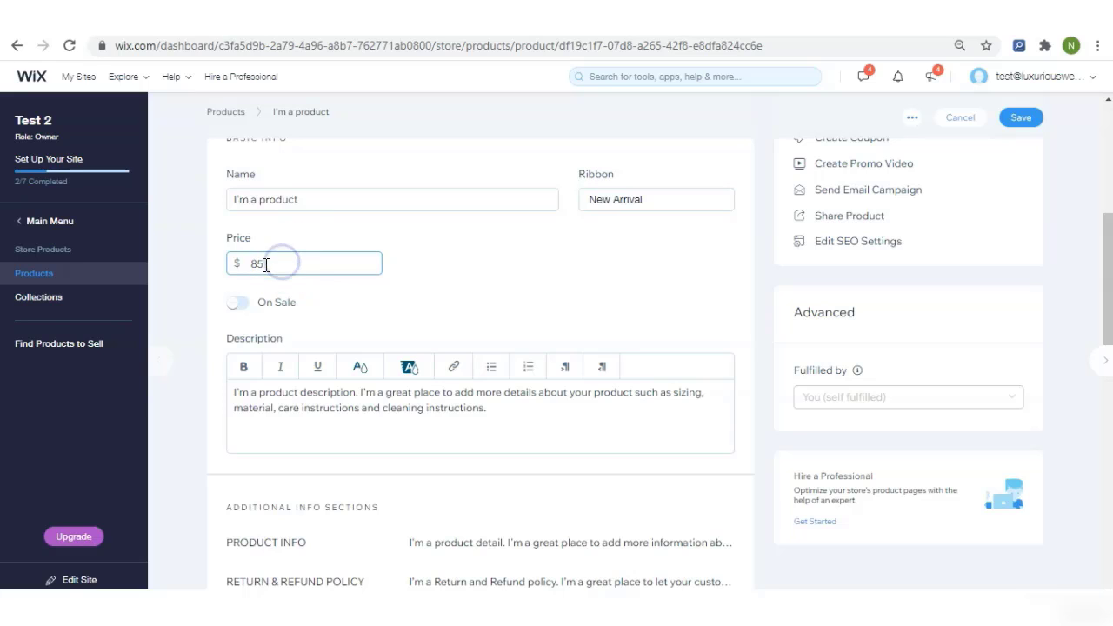
{"action": "left_click", "coordinate": [238, 301]}
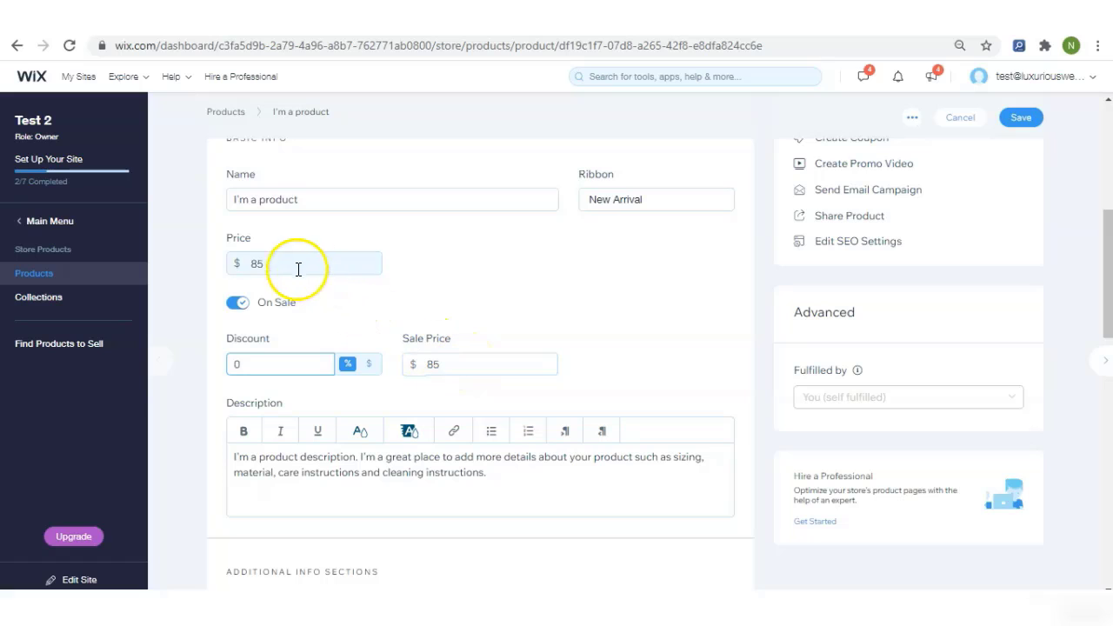
{"action": "left_click", "coordinate": [447, 363]}
{"action": "key", "text": "BackSpace"}
{"action": "key", "text": "BackSpace"}
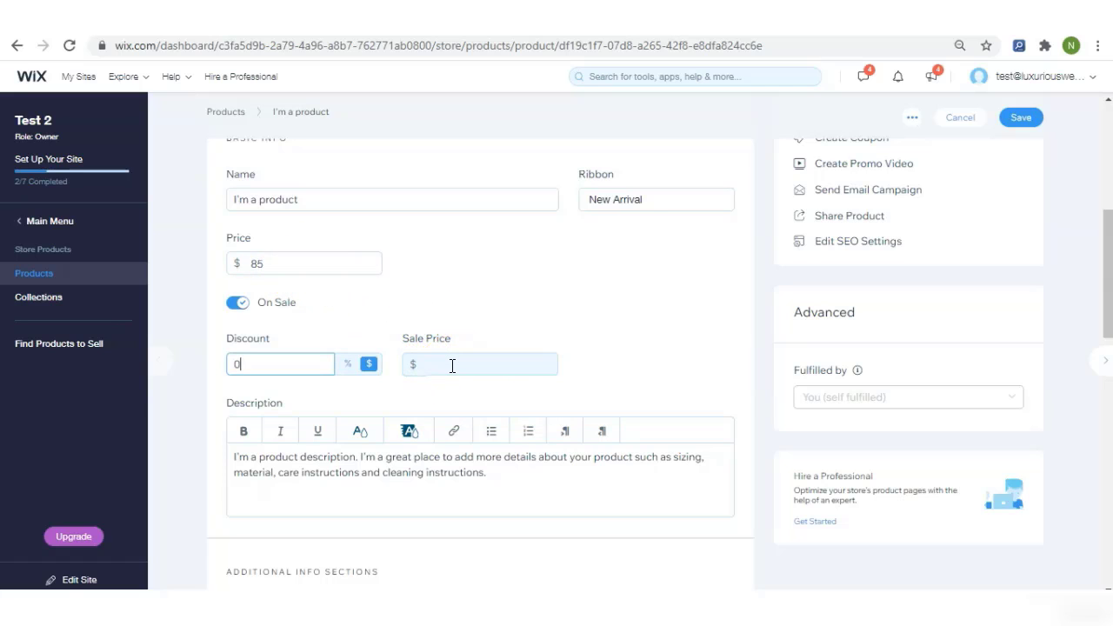
{"action": "left_click", "coordinate": [452, 366]}
{"action": "type", "text": "65"}
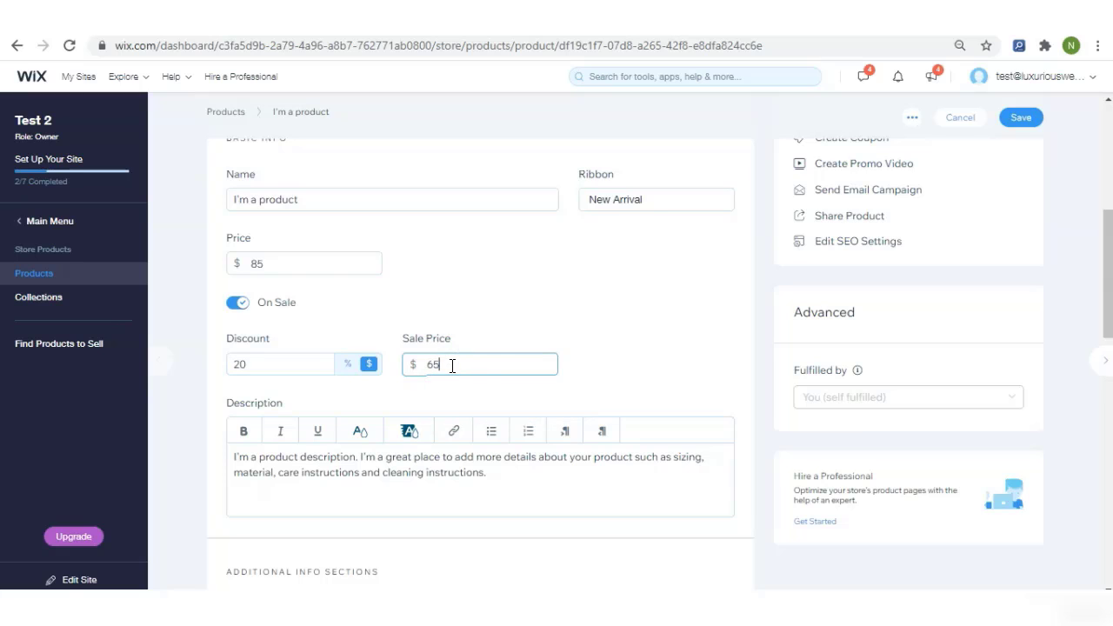
{"action": "left_click", "coordinate": [541, 302]}
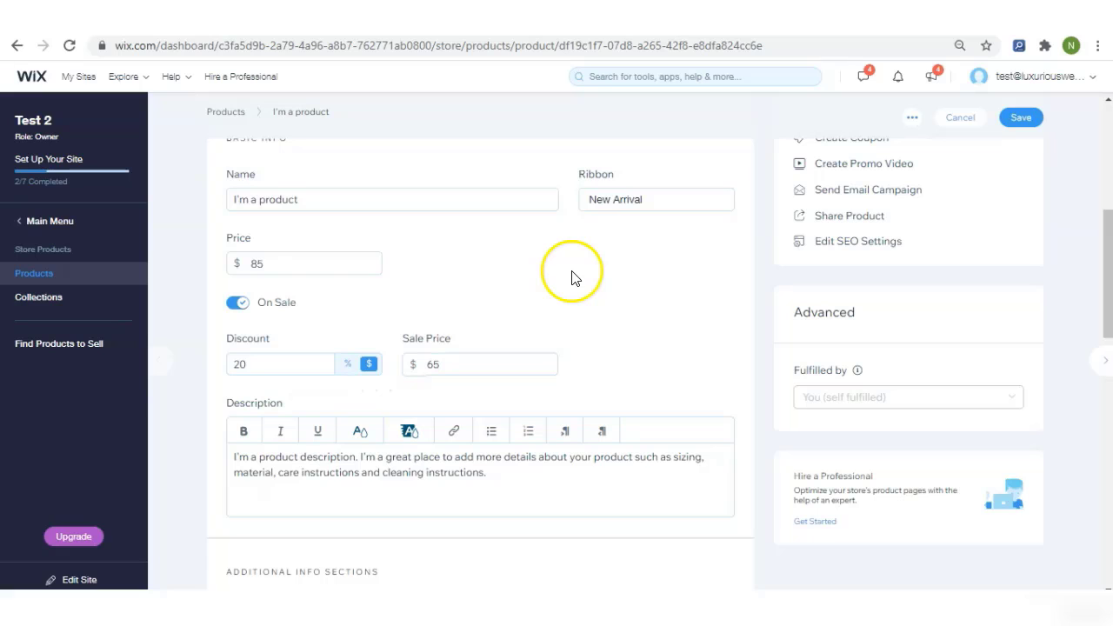
- Review the boots' description, images, basic info and additional info sections on the product page
{"action": "left_click", "coordinate": [509, 472]}
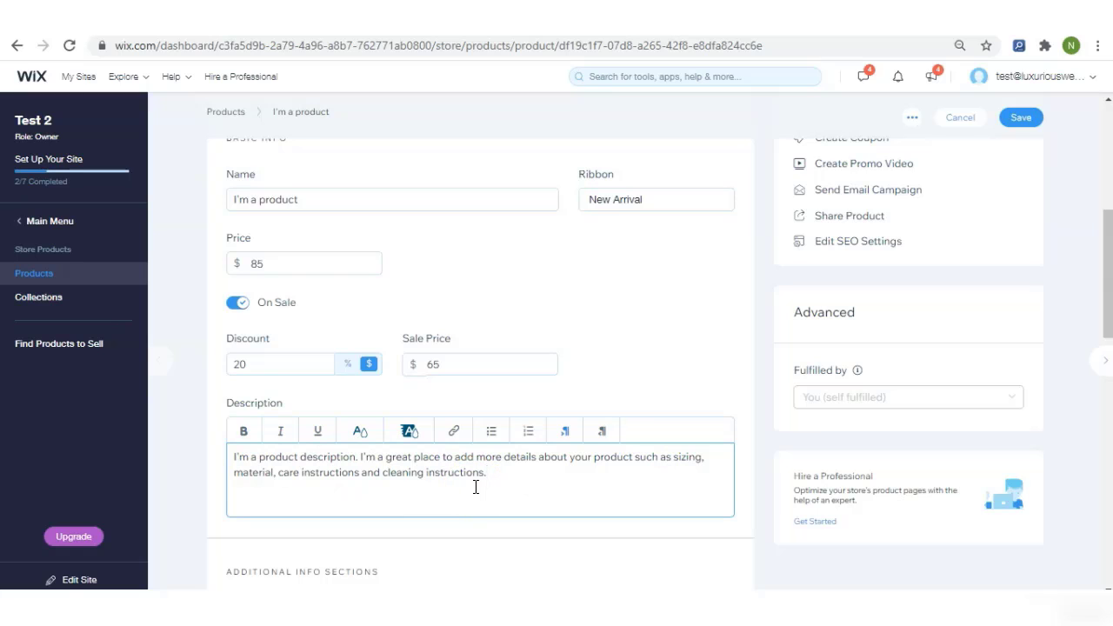
{"action": "left_click", "coordinate": [542, 503]}
{"action": "scroll", "coordinate": [1102, 239], "scroll_direction": "up", "scroll_amount": 5}
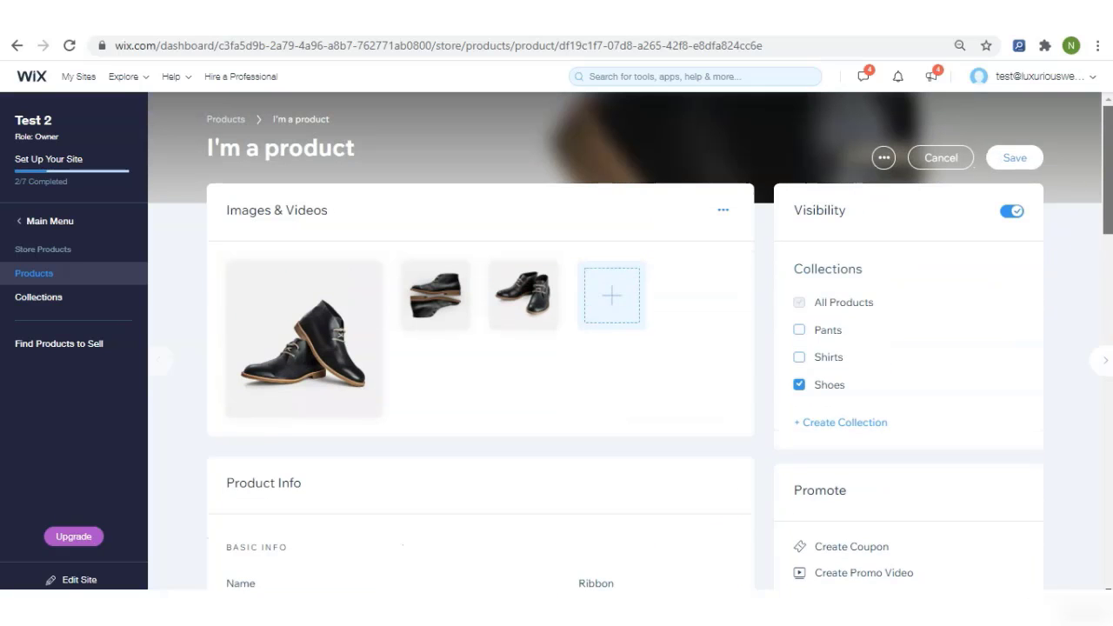
{"action": "scroll", "coordinate": [1102, 239], "scroll_direction": "down", "scroll_amount": 5}
{"action": "scroll", "coordinate": [1102, 240], "scroll_direction": "up", "scroll_amount": 5}
{"action": "scroll", "coordinate": [608, 348], "scroll_direction": "down", "scroll_amount": 5}
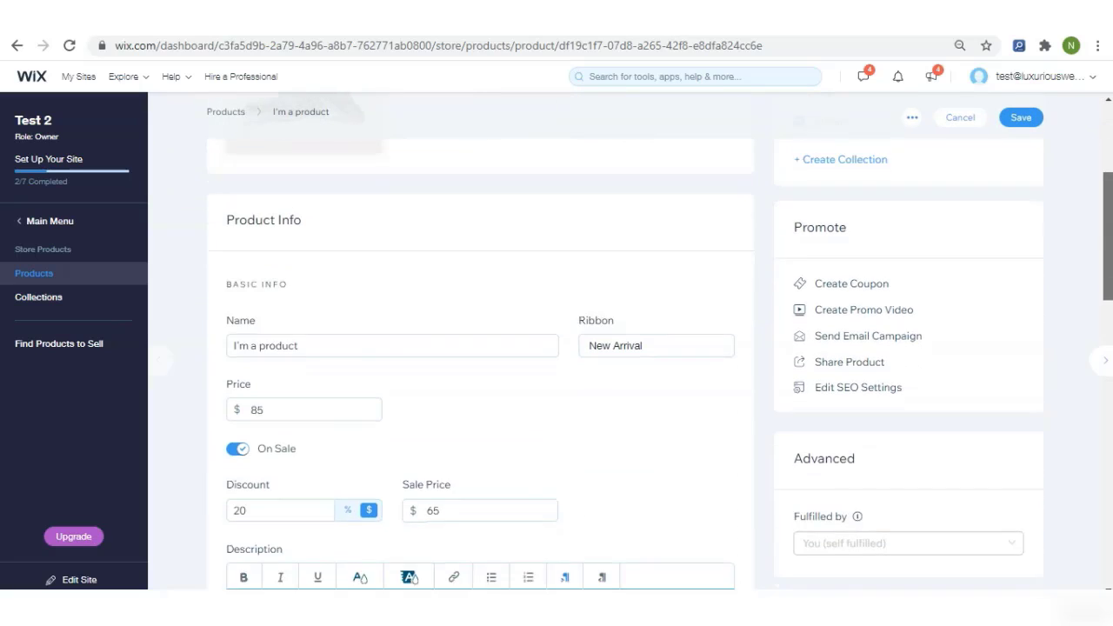
{"action": "scroll", "coordinate": [880, 334], "scroll_direction": "down", "scroll_amount": 1}
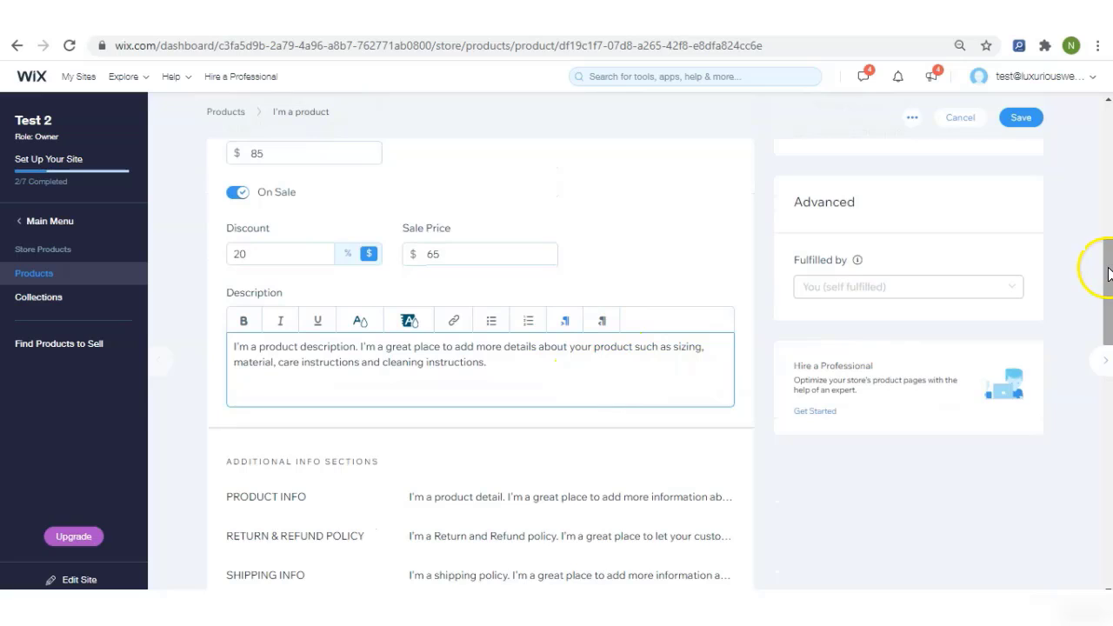
{"action": "left_click_drag", "start_coordinate": [1105, 268], "coordinate": [1099, 328]}
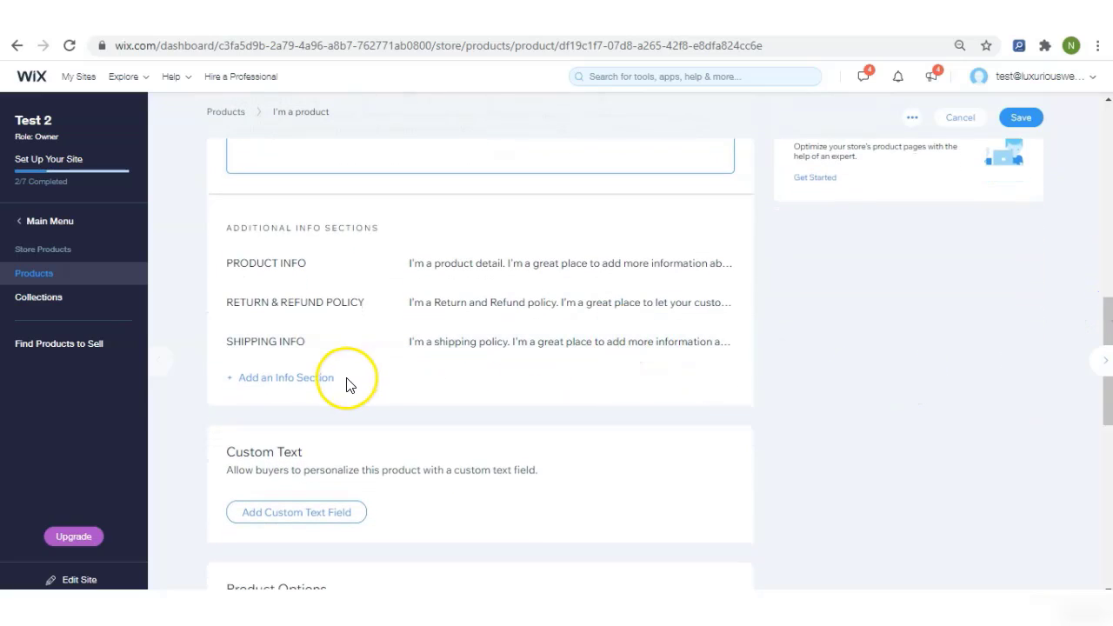
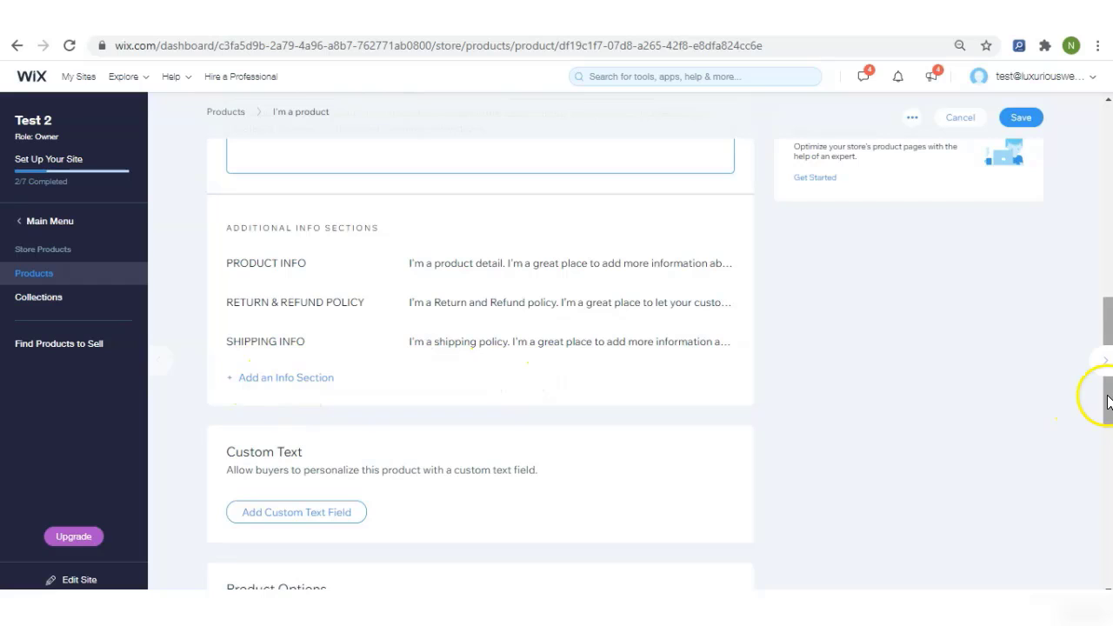
- Add a custom text field to the boots product and start entering its prompt for buyers
{"action": "left_click_drag", "start_coordinate": [1108, 402], "coordinate": [1105, 460]}
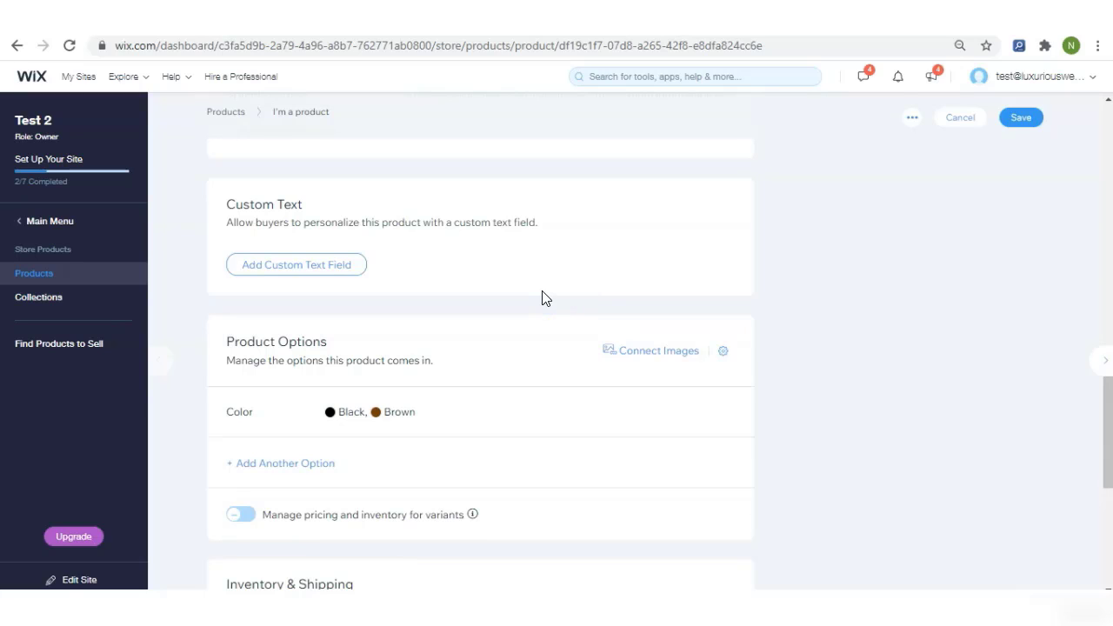
{"action": "left_click", "coordinate": [489, 290]}
{"action": "left_click", "coordinate": [381, 267]}
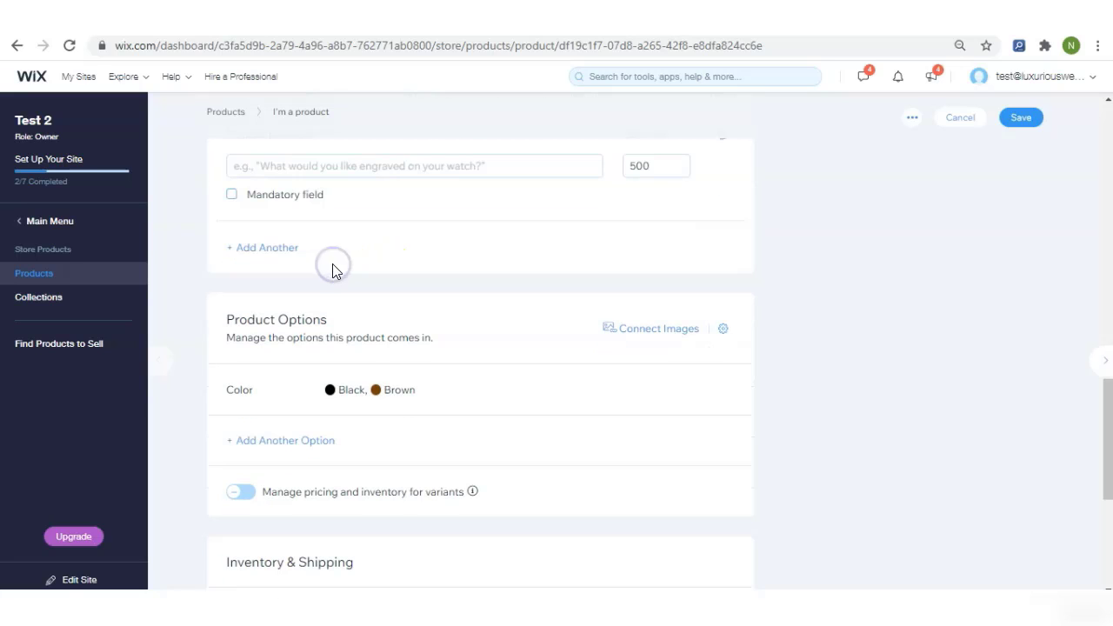
{"action": "left_click", "coordinate": [589, 254]}
{"action": "left_click_drag", "start_coordinate": [1104, 413], "coordinate": [1103, 368]}
{"action": "left_click", "coordinate": [564, 400]}
{"action": "type", "text": "Gi"}
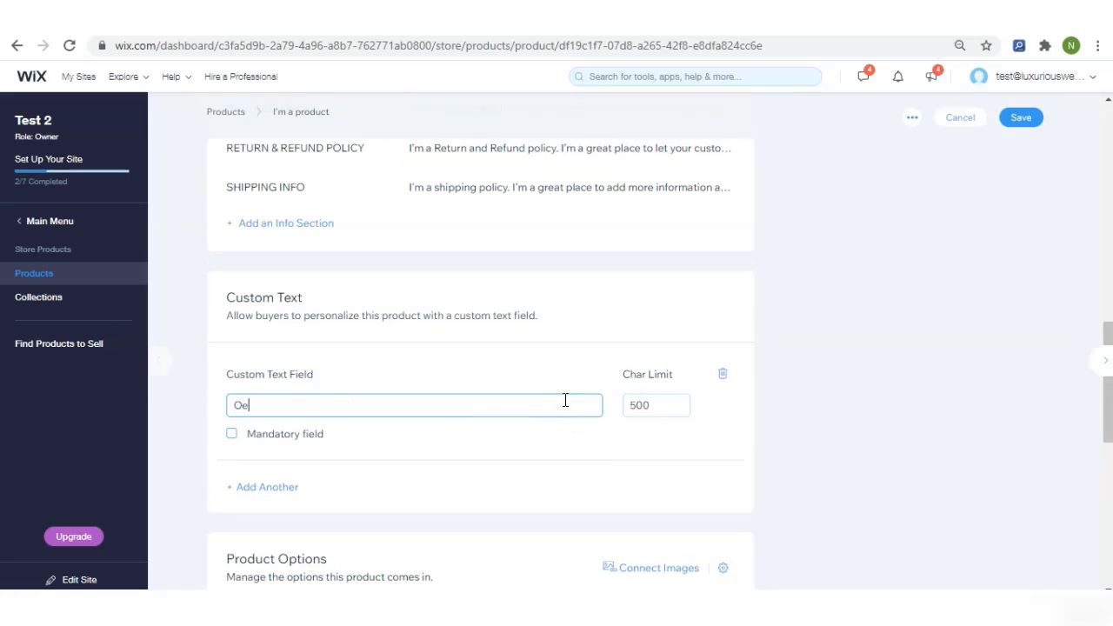
- Title the product's custom text field "Please provide name:"
{"action": "key", "text": "BackSpace"}
{"action": "key", "text": "BackSpace"}
{"action": "type", "text": "Please provide name:"}
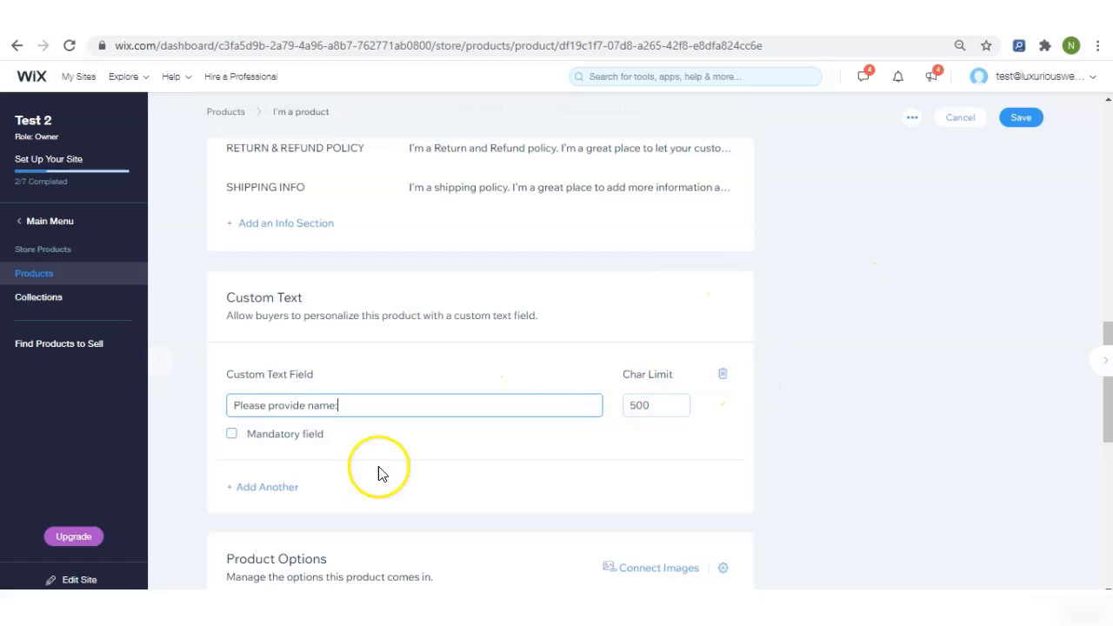
- Change the custom text field's title to "Please provide #:" and make the field mandatory
{"action": "left_click_drag", "start_coordinate": [360, 406], "coordinate": [201, 416]}
{"action": "type", "text": "Please orv"}
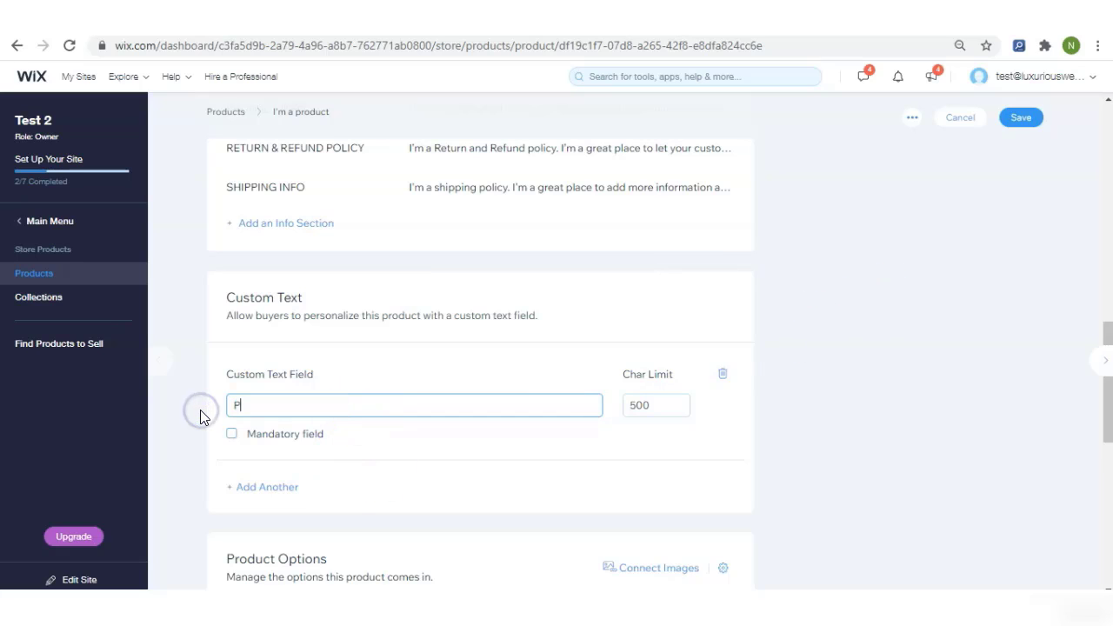
{"action": "key", "text": "BackSpace"}
{"action": "key", "text": "BackSpace"}
{"action": "key", "text": "BackSpace"}
{"action": "type", "text": "provide #:"}
{"action": "left_click", "coordinate": [873, 383]}
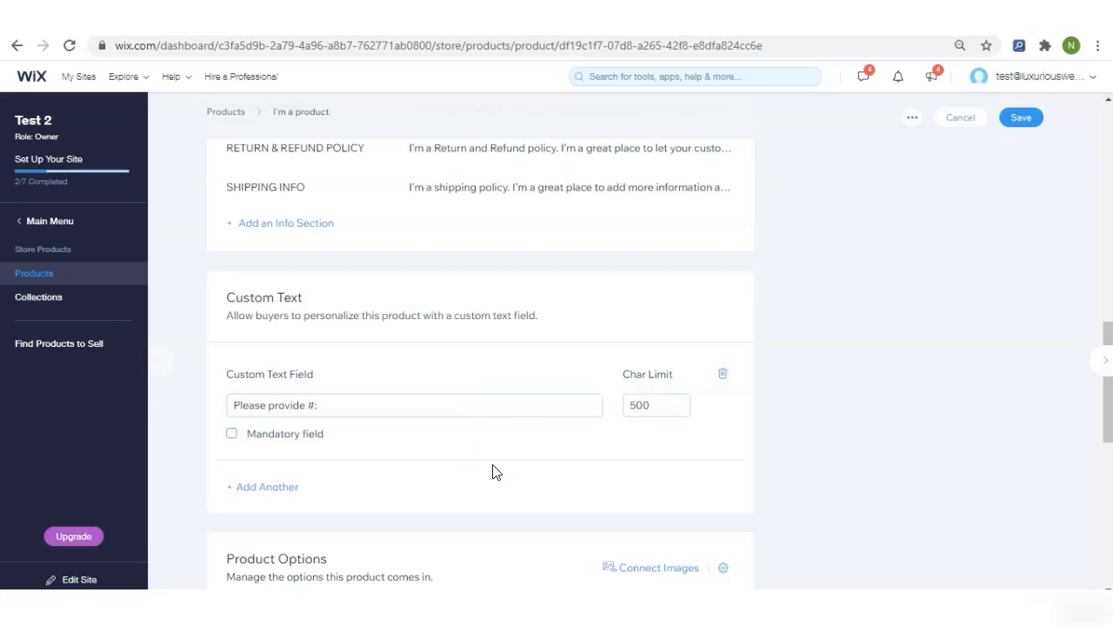
{"action": "left_click", "coordinate": [294, 433]}
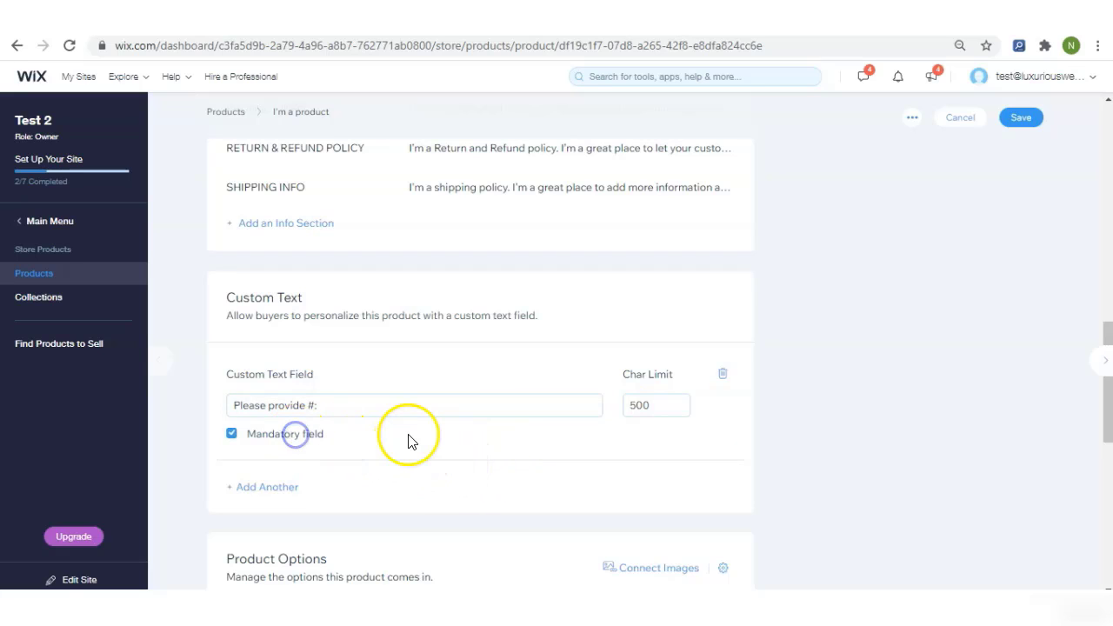
- Add a second custom text field titled "Please provide name:"
{"action": "left_click", "coordinate": [290, 488]}
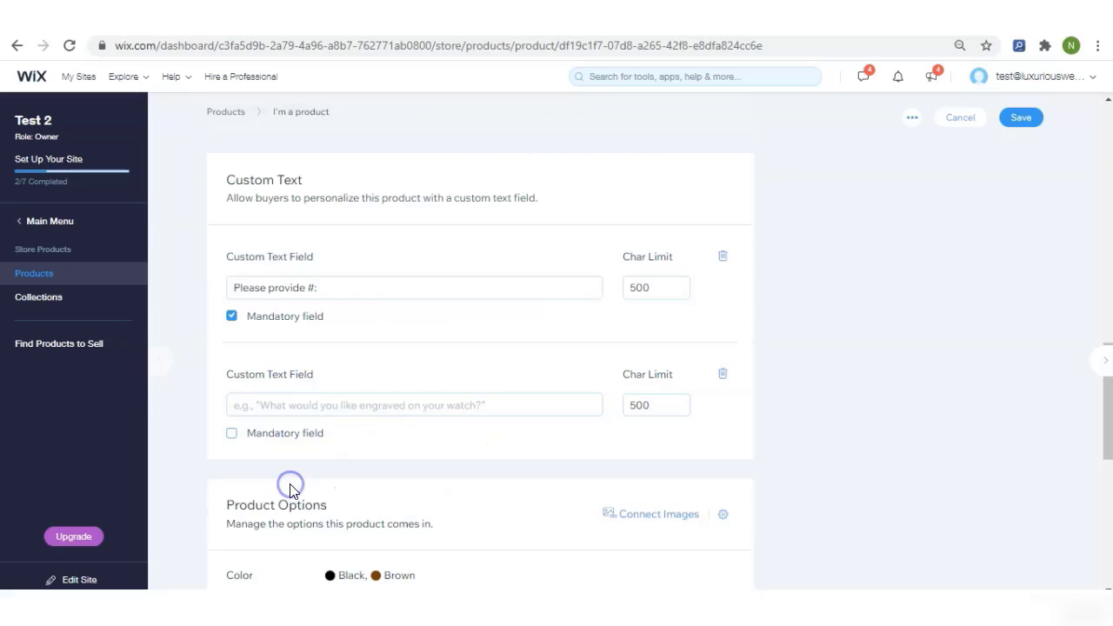
{"action": "left_click", "coordinate": [268, 405]}
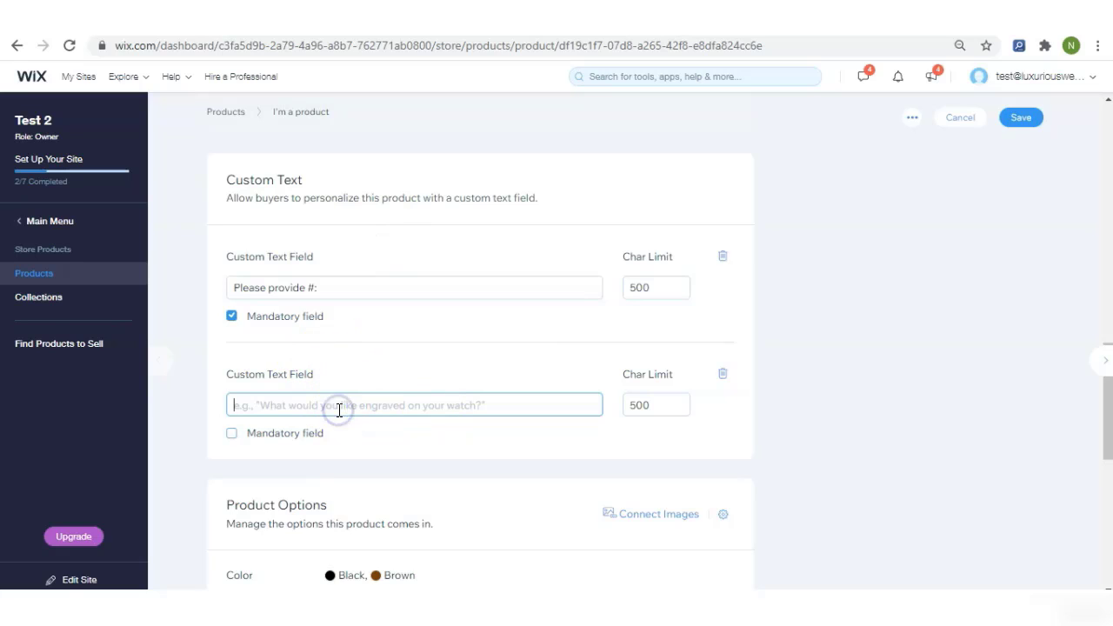
{"action": "type", "text": "Please prov"}
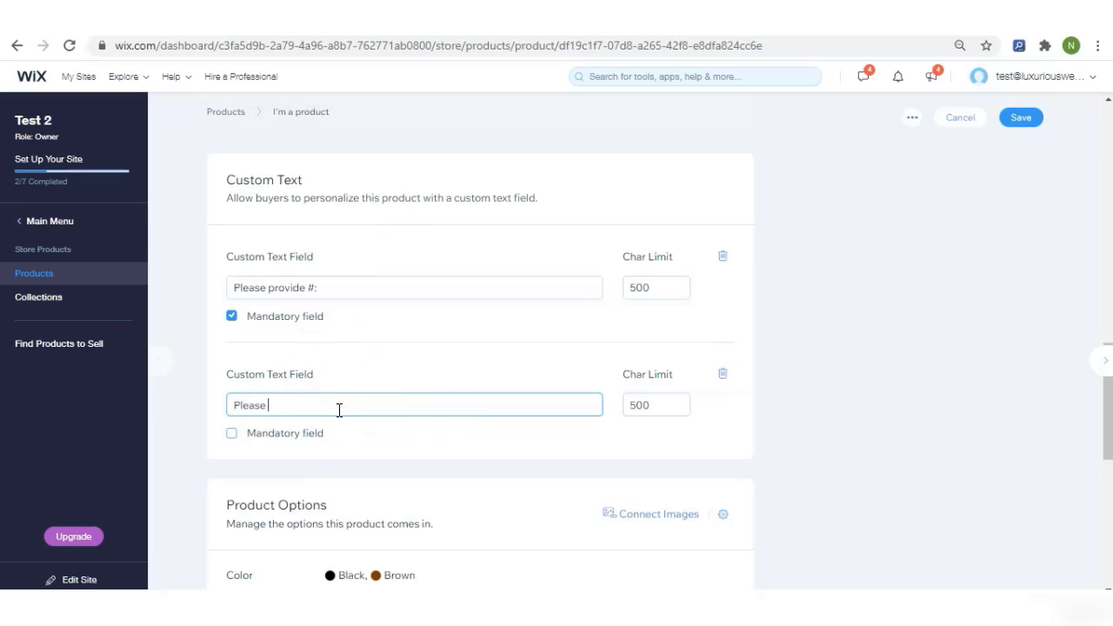
{"action": "type", "text": "ide name:"}
{"action": "left_click", "coordinate": [299, 375]}
- Start another product option and name it Size
{"action": "left_click_drag", "start_coordinate": [1103, 393], "coordinate": [1104, 460]}
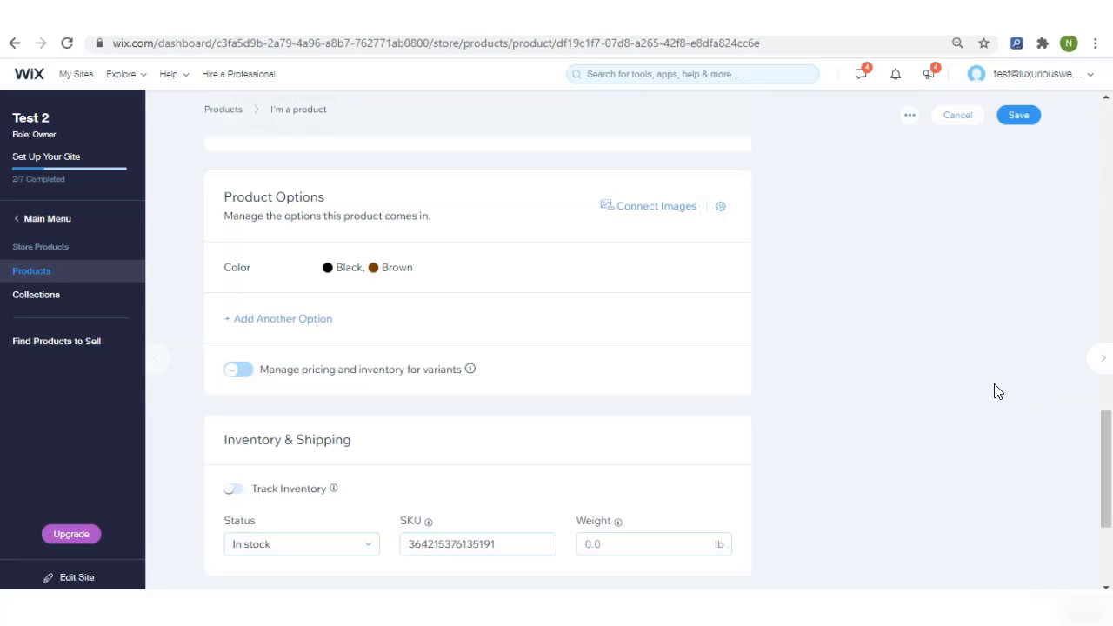
{"action": "left_click", "coordinate": [327, 319]}
{"action": "left_click", "coordinate": [418, 303]}
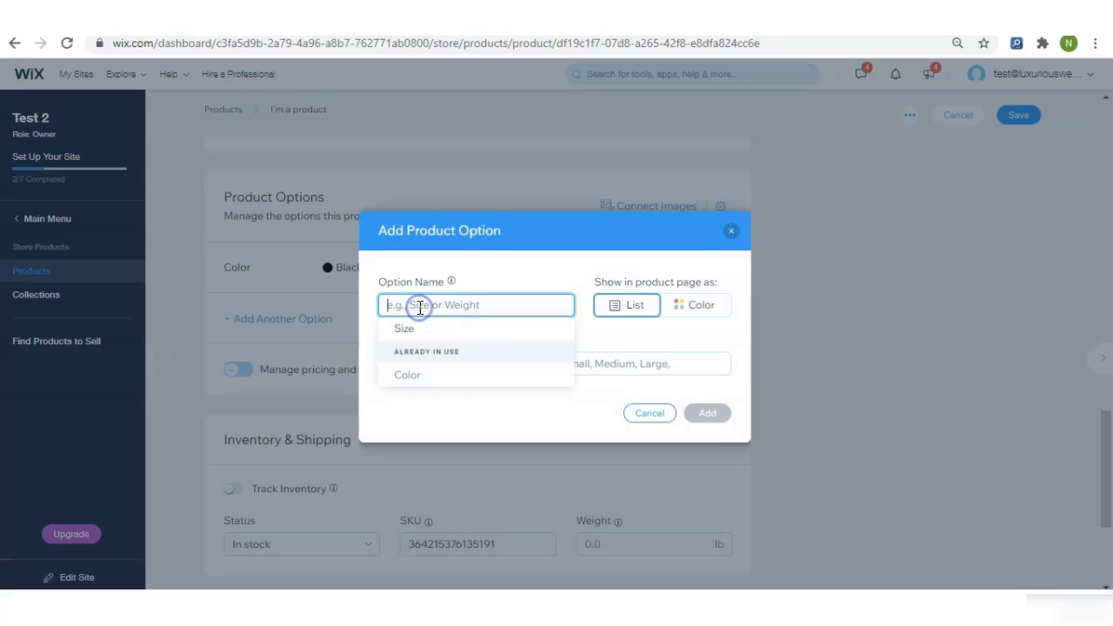
{"action": "type", "text": "Size"}
- Give the Size option the choices 7, 7.5, 8 and 8.5, and add it to the product
{"action": "left_click", "coordinate": [483, 358]}
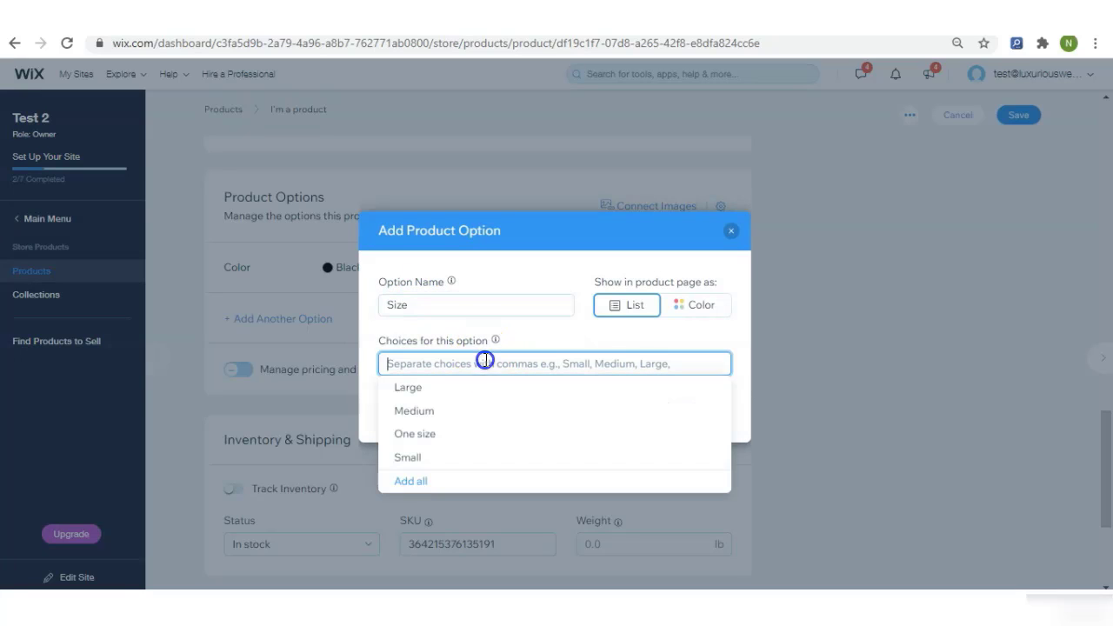
{"action": "type", "text": "7"}
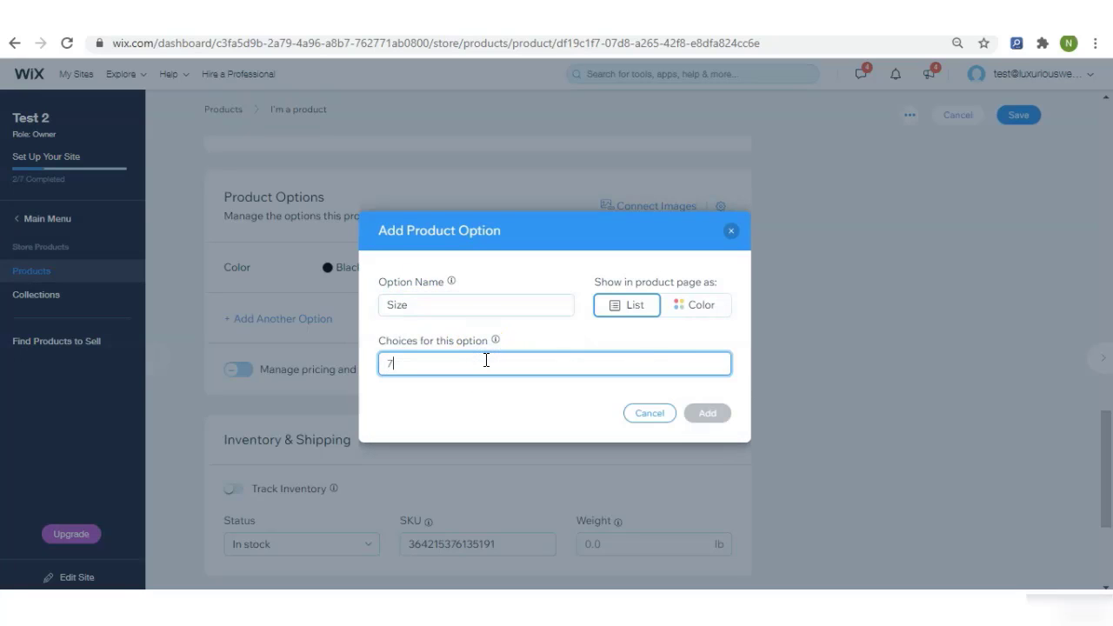
{"action": "key", "text": "Return"}
{"action": "type", "text": "7"}
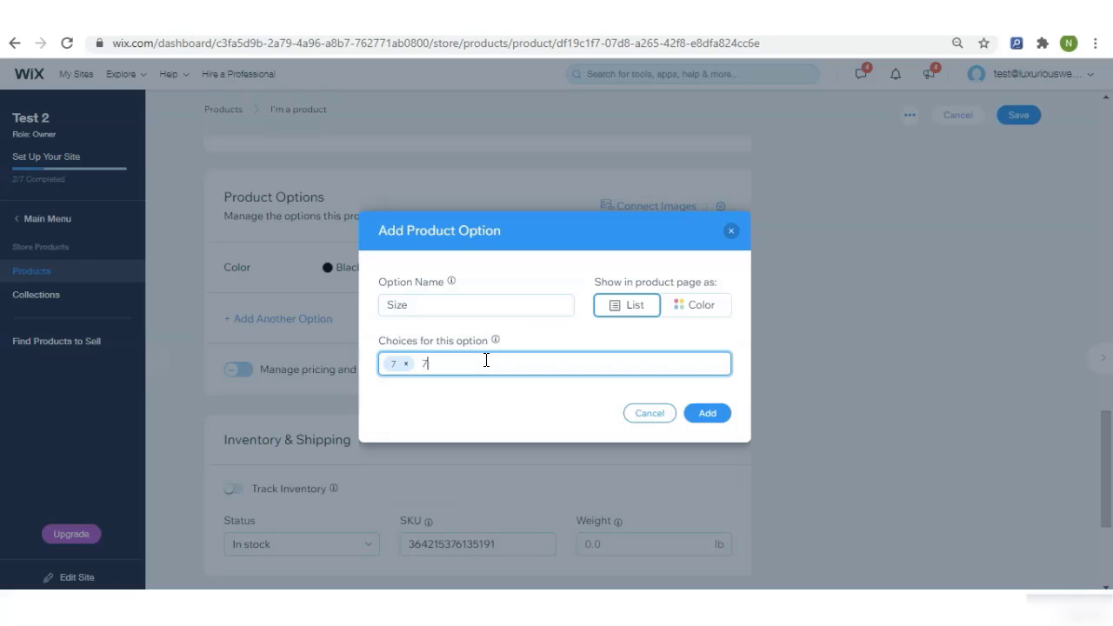
{"action": "type", "text": ".5"}
{"action": "key", "text": "Return"}
{"action": "type", "text": "8"}
{"action": "key", "text": "Return"}
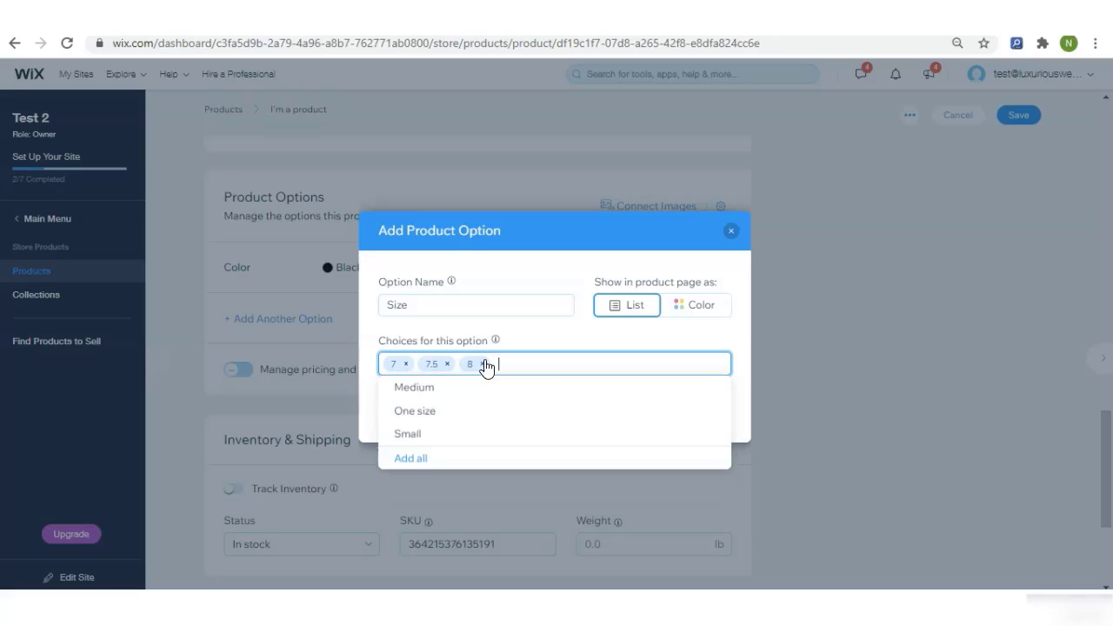
{"action": "type", "text": "8.5"}
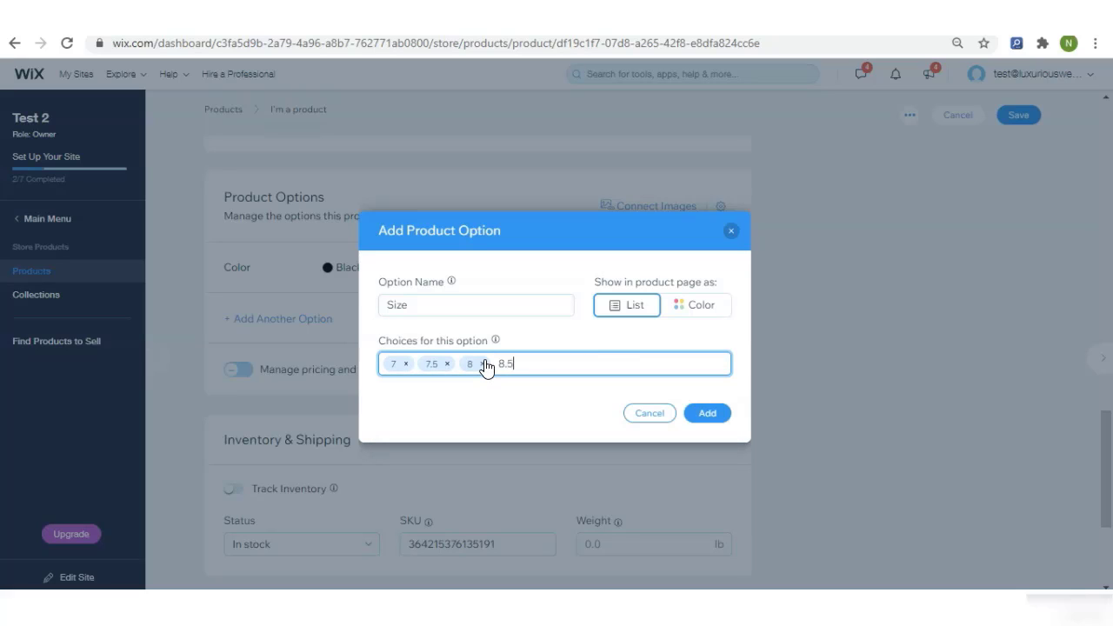
{"action": "key", "text": "Return"}
{"action": "left_click", "coordinate": [693, 351]}
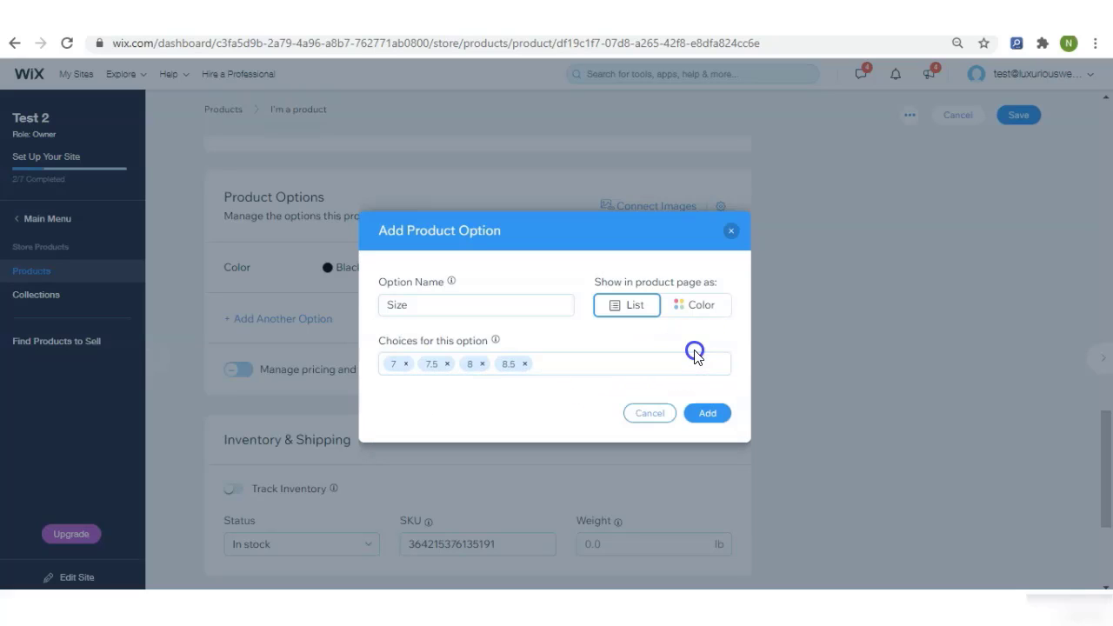
{"action": "left_click", "coordinate": [711, 412]}
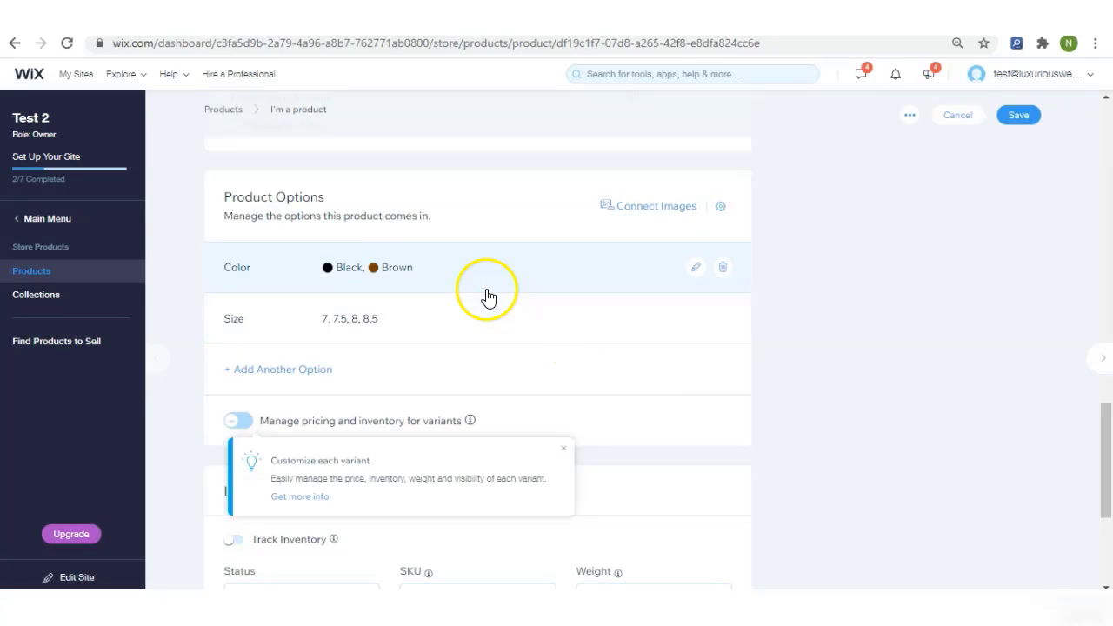
{"action": "left_click", "coordinate": [375, 314]}
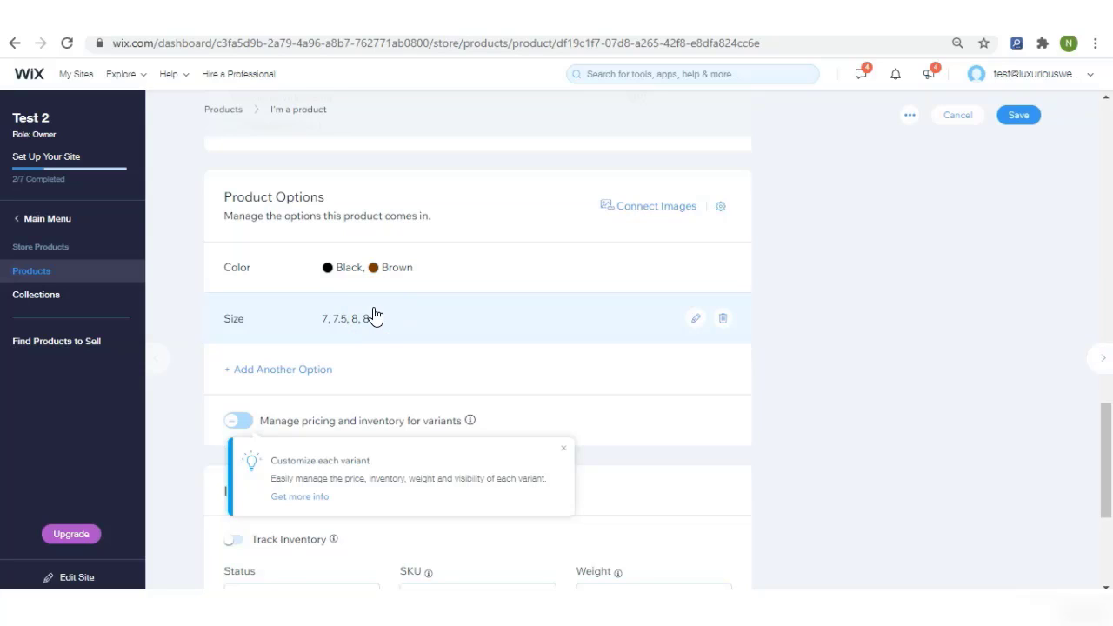
{"action": "left_click", "coordinate": [389, 322]}
{"action": "left_click", "coordinate": [399, 279]}
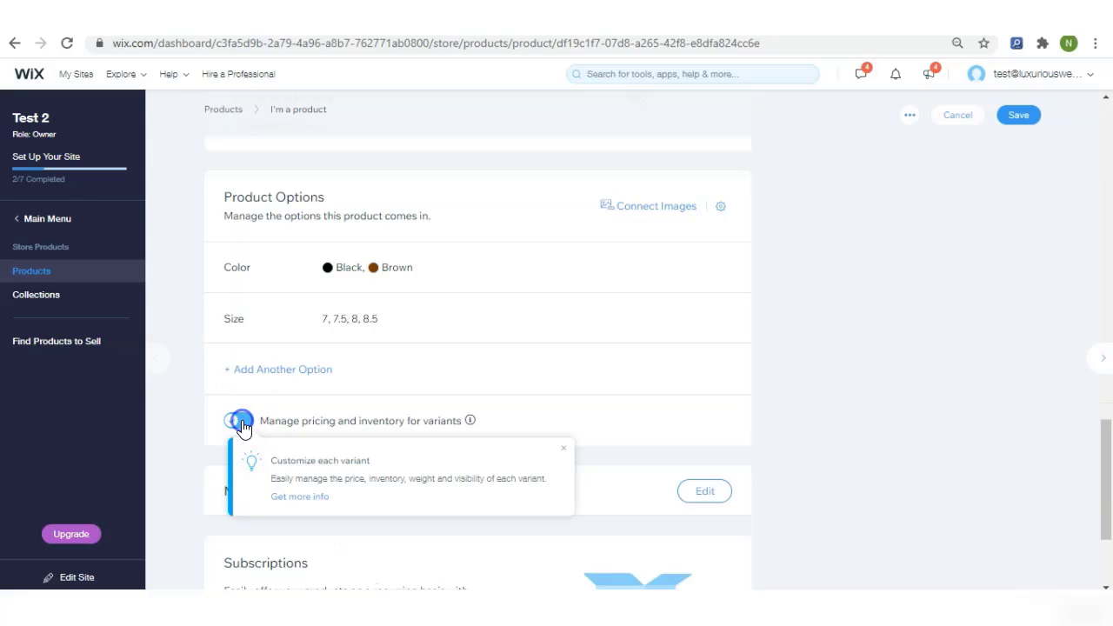
- Enable pricing and inventory management for the product's variants and turn on inventory tracking for them
{"action": "left_click", "coordinate": [240, 424]}
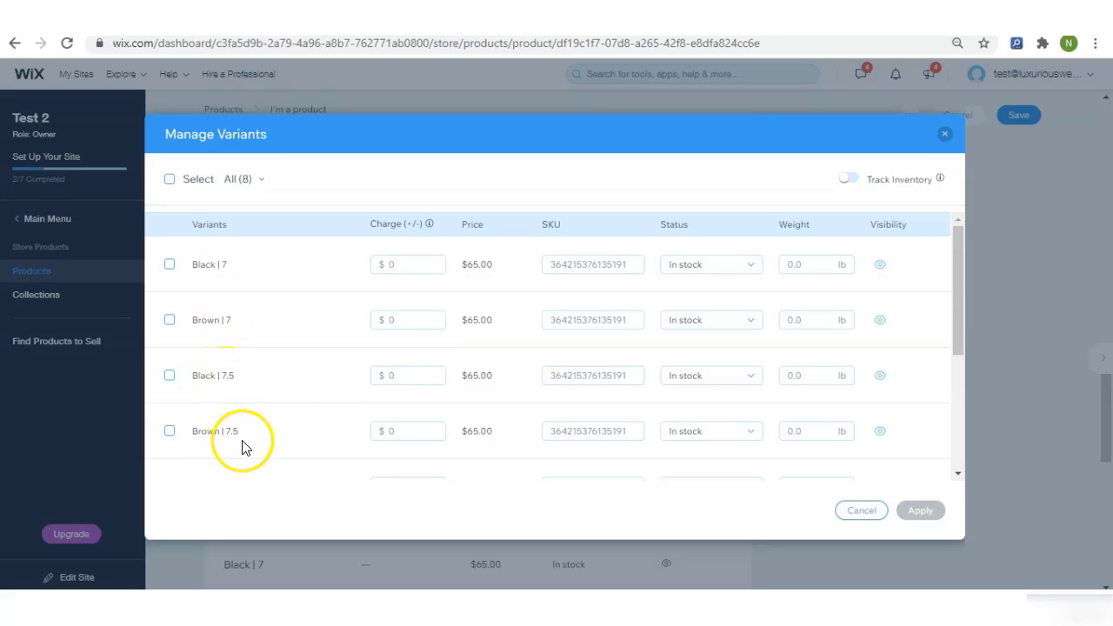
{"action": "left_click_drag", "start_coordinate": [958, 271], "coordinate": [942, 203]}
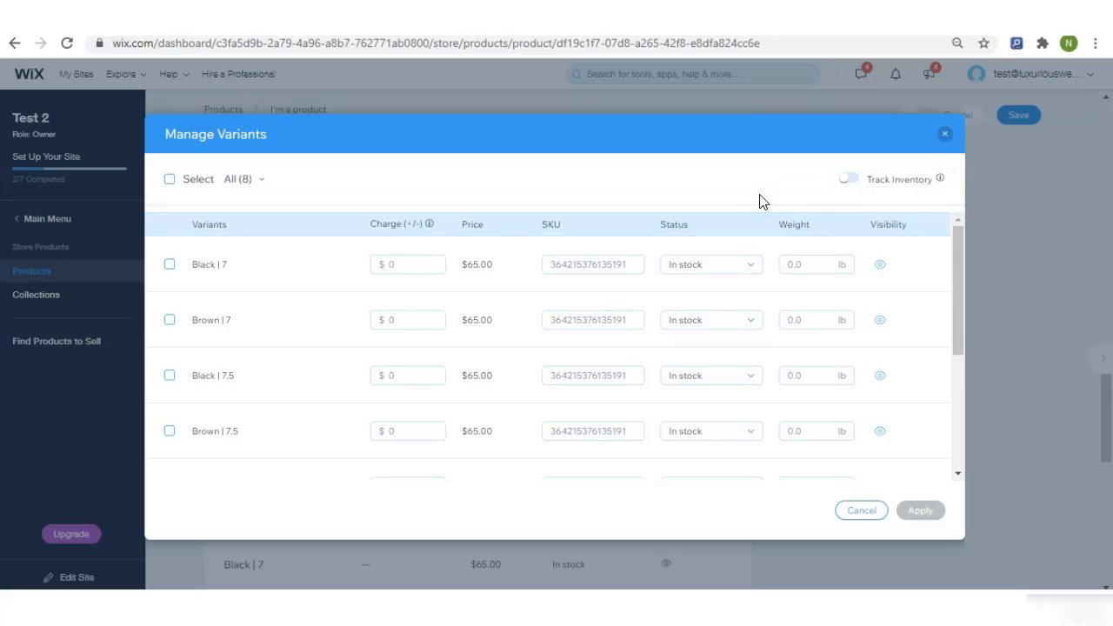
{"action": "left_click", "coordinate": [573, 266]}
{"action": "left_click", "coordinate": [417, 265]}
{"action": "left_click", "coordinate": [680, 262]}
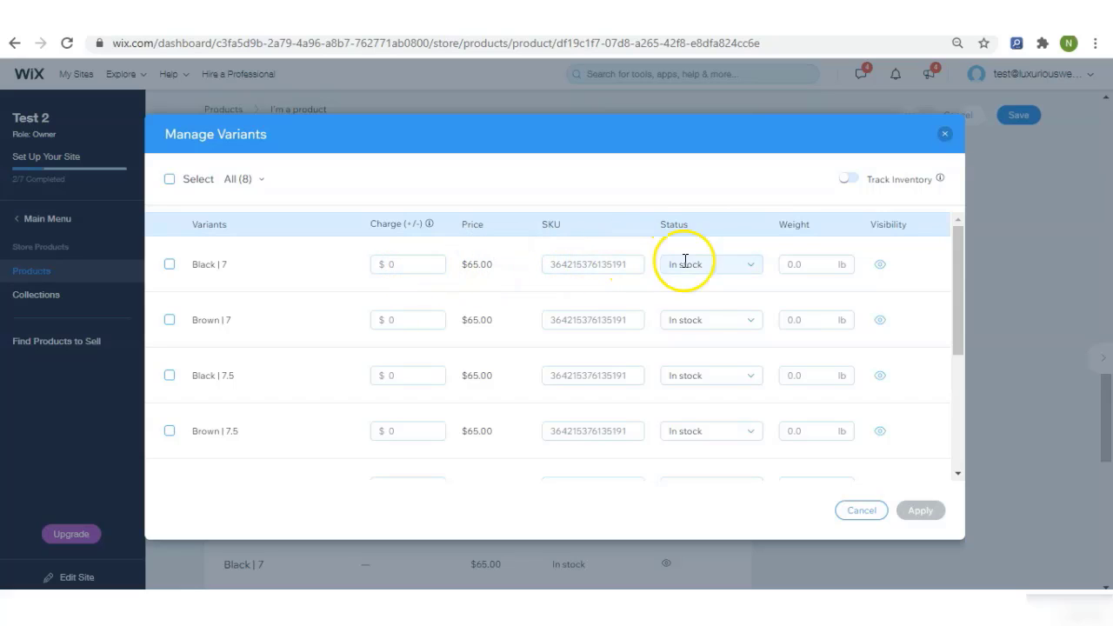
{"action": "left_click", "coordinate": [799, 268]}
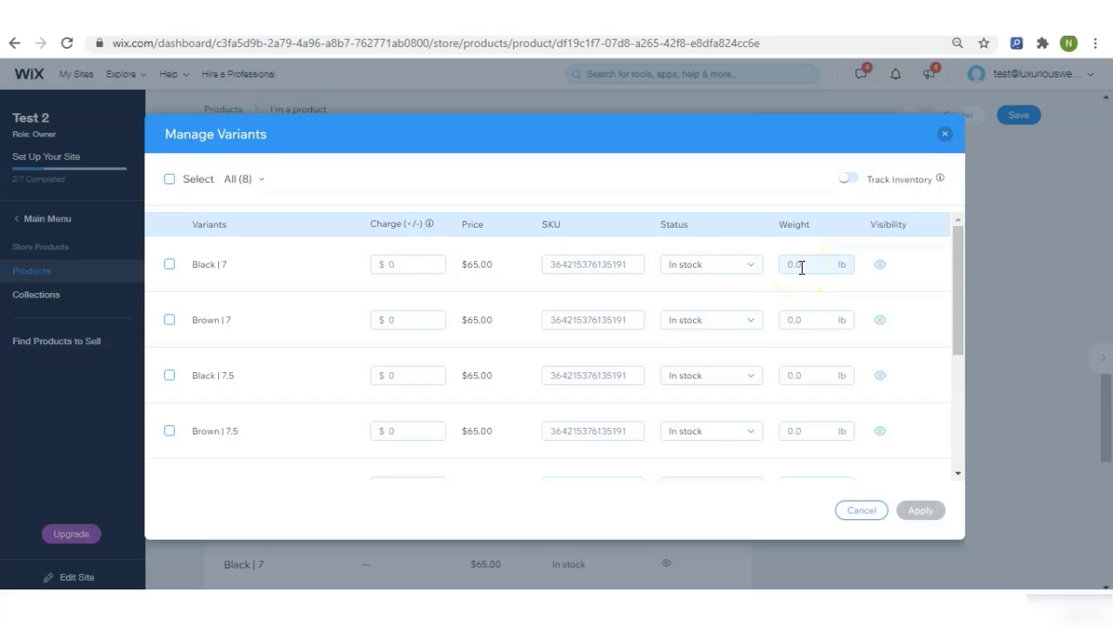
{"action": "left_click", "coordinate": [848, 179]}
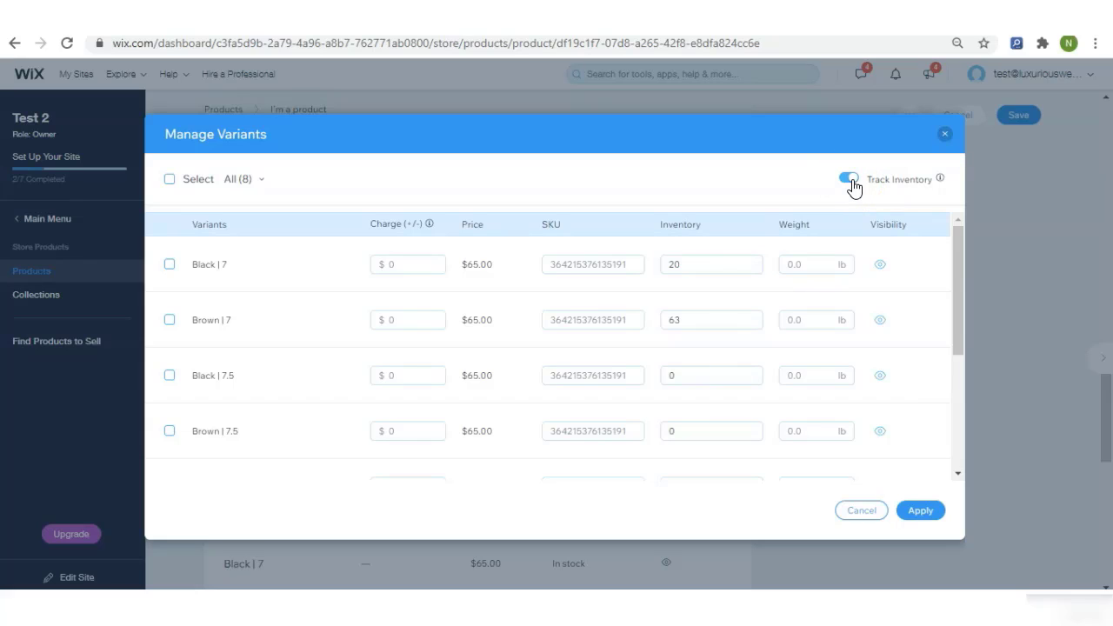
{"action": "left_click", "coordinate": [724, 265]}
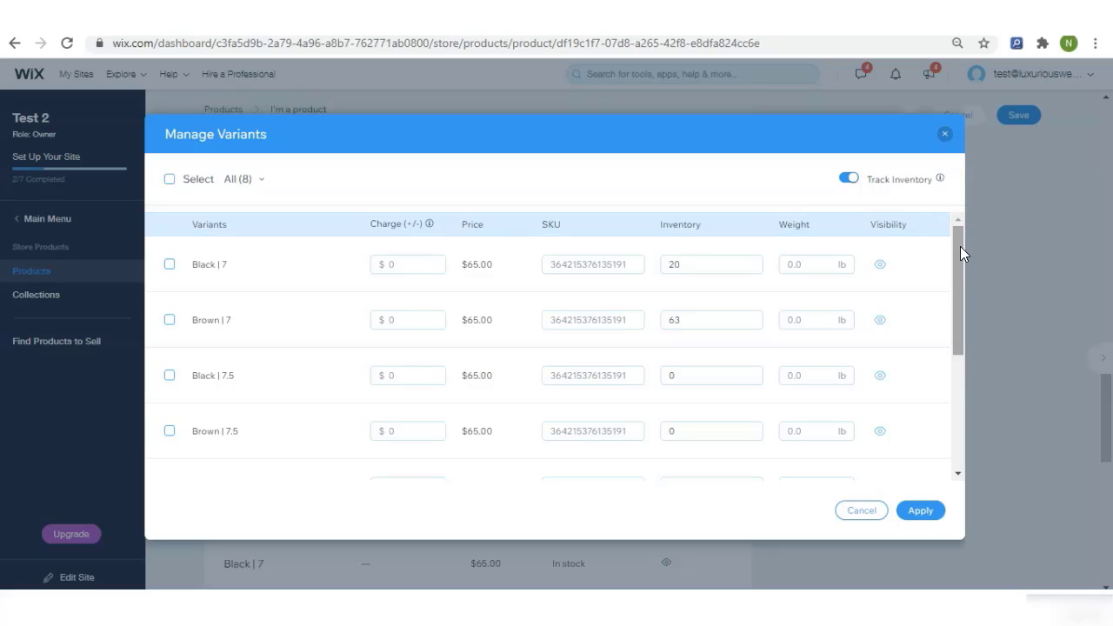
{"action": "left_click", "coordinate": [713, 268]}
{"action": "left_click", "coordinate": [704, 317]}
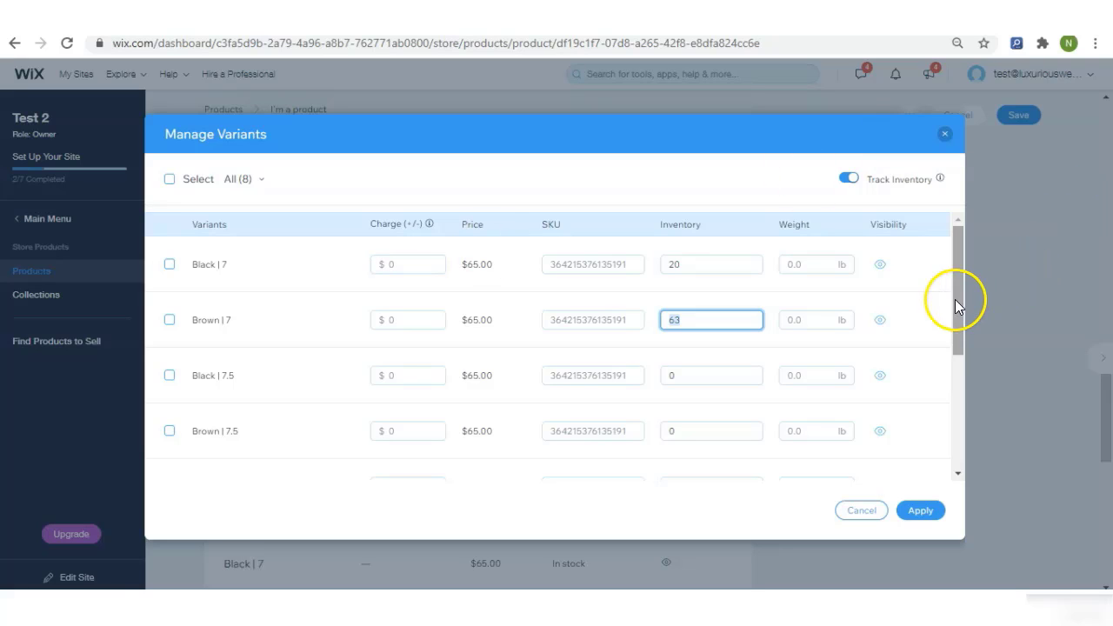
- Set an additional charge of $10 for the Brown 8.5 variant
{"action": "left_click_drag", "start_coordinate": [956, 301], "coordinate": [954, 426]}
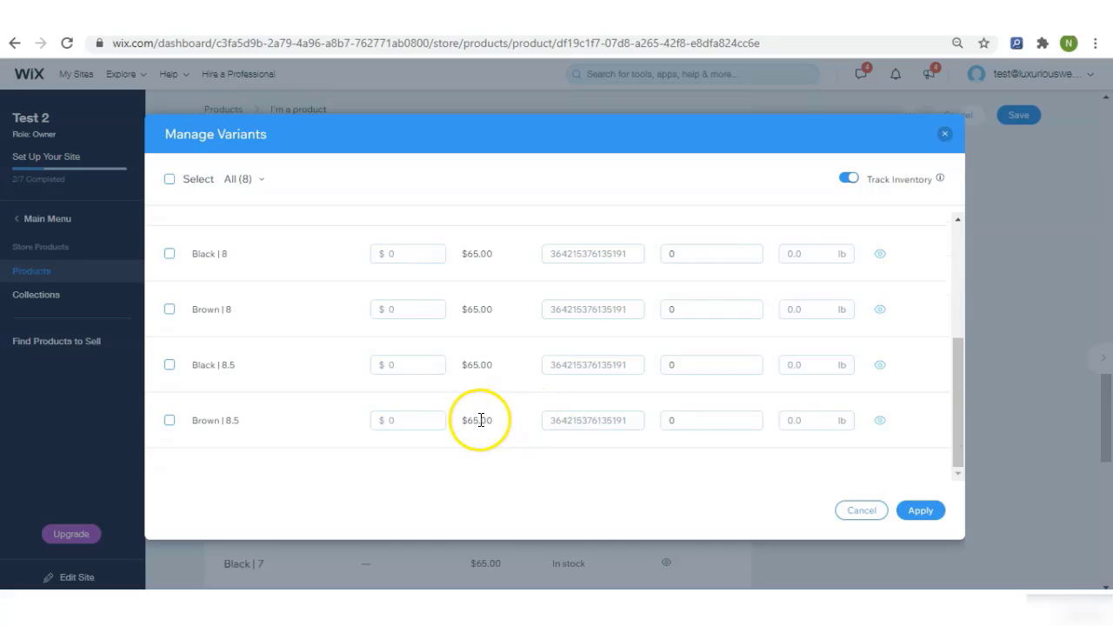
{"action": "left_click", "coordinate": [429, 423]}
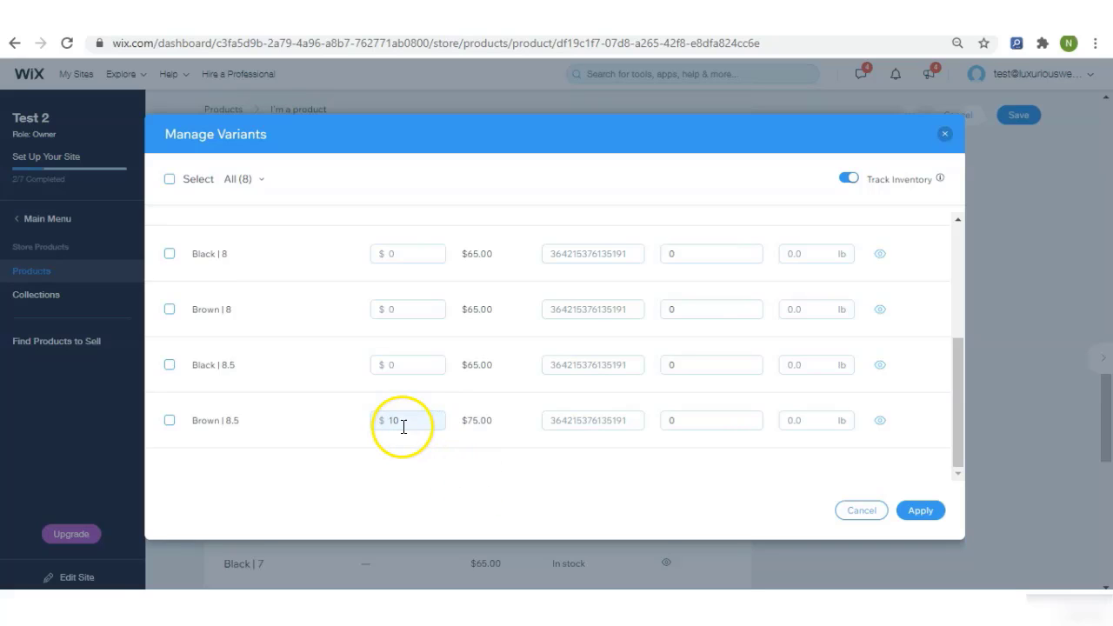
{"action": "left_click_drag", "start_coordinate": [397, 426], "coordinate": [440, 429]}
{"action": "left_click", "coordinate": [484, 435]}
{"action": "left_click", "coordinate": [469, 422]}
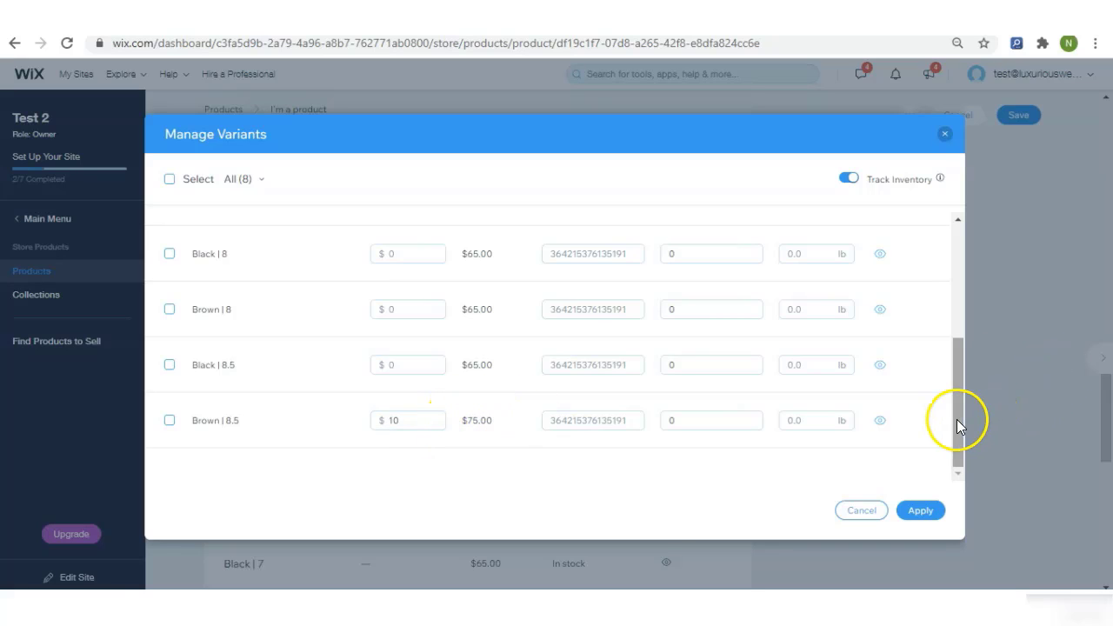
- Set the inventory to 1 for both the Black 7.5 and Brown 7.5 variants
{"action": "left_click_drag", "start_coordinate": [957, 419], "coordinate": [967, 294]}
{"action": "left_click", "coordinate": [712, 374]}
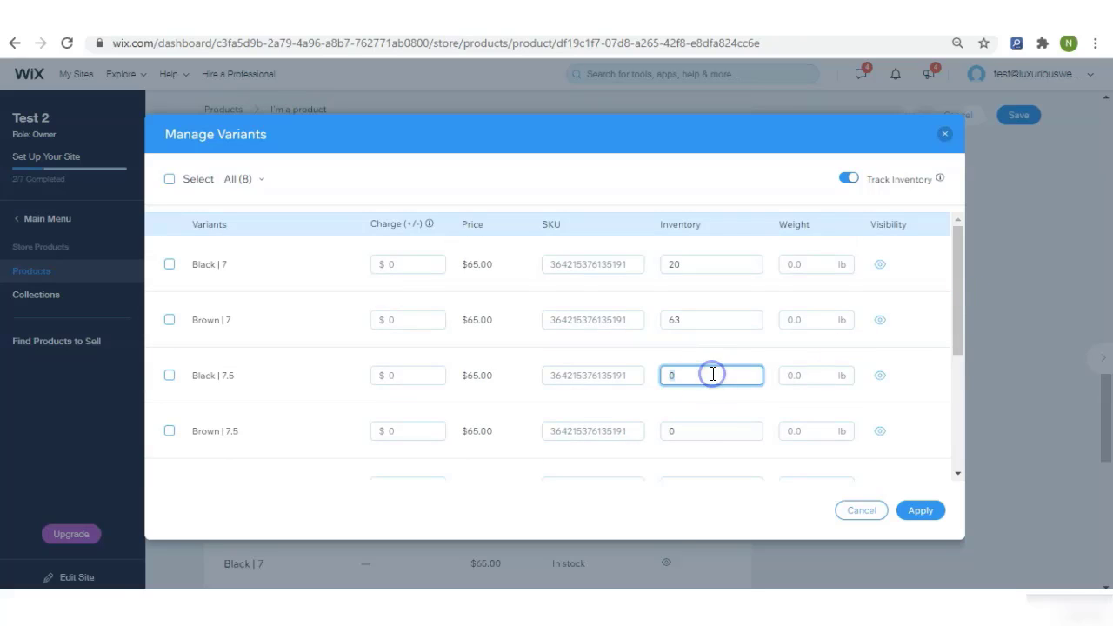
{"action": "type", "text": "1"}
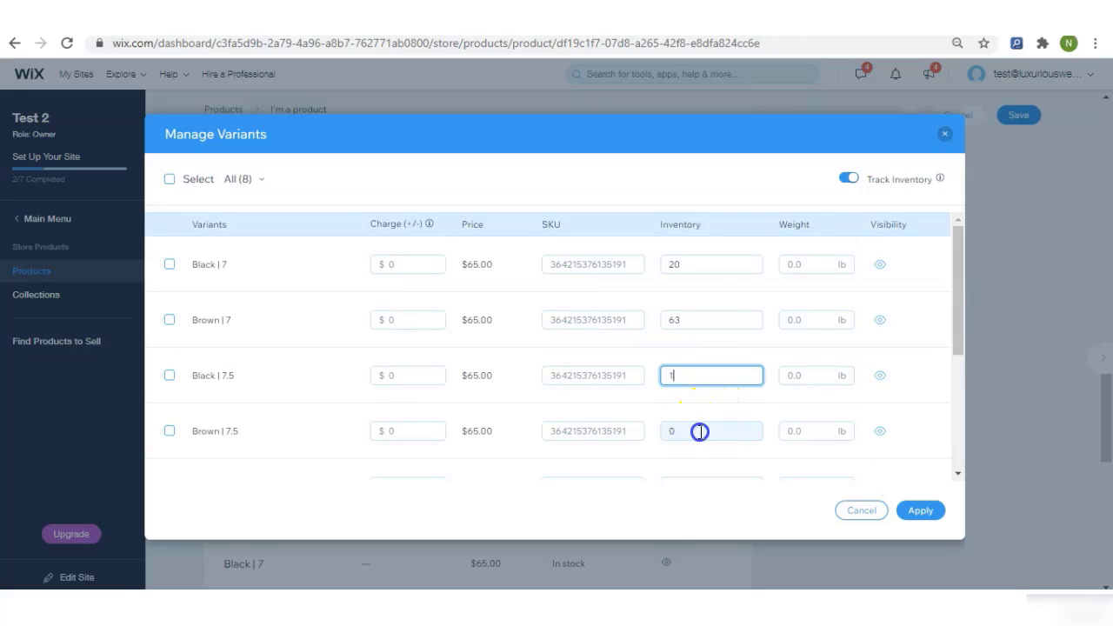
{"action": "left_click", "coordinate": [701, 431]}
{"action": "type", "text": "1"}
- Set the inventory to 1 for both the Black 8 and Brown 8 variants
{"action": "left_click_drag", "start_coordinate": [957, 311], "coordinate": [970, 376]}
{"action": "left_click", "coordinate": [692, 353]}
{"action": "type", "text": "1"}
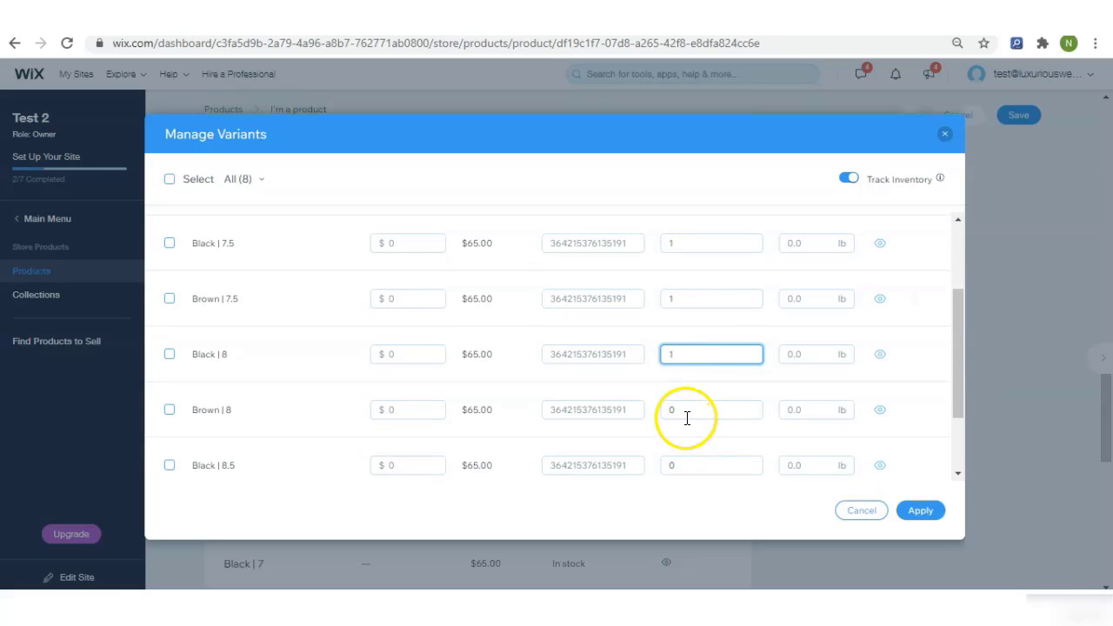
{"action": "left_click", "coordinate": [687, 414]}
{"action": "type", "text": "1"}
- Set the inventory to 1 for the Black 8.5 and Brown 8.5 variants and apply the variant changes
{"action": "left_click", "coordinate": [683, 465]}
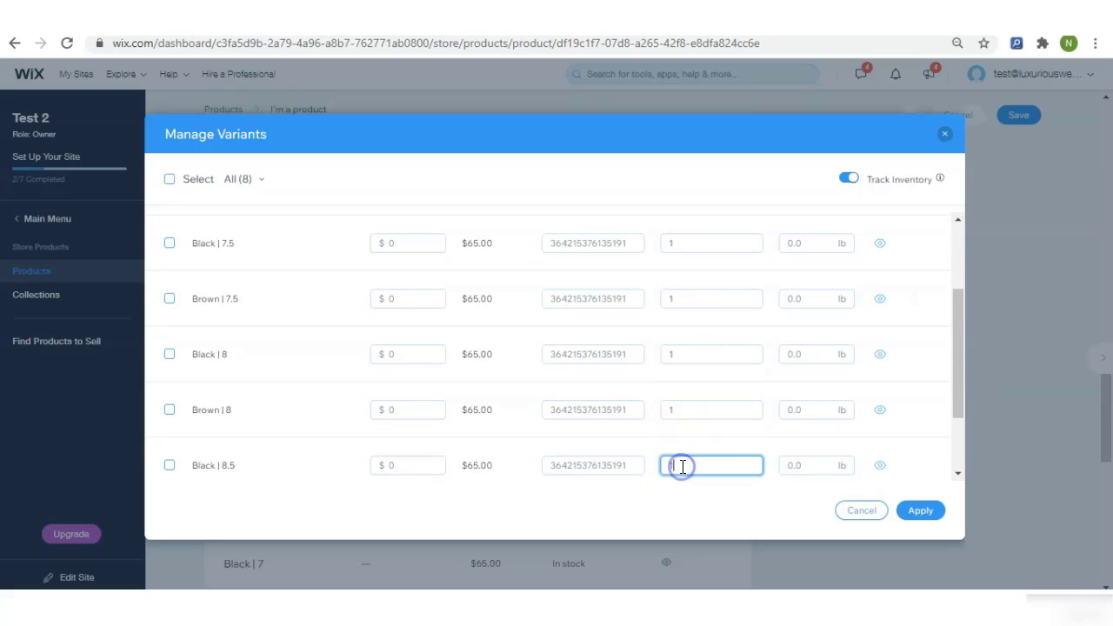
{"action": "type", "text": "1"}
{"action": "left_click_drag", "start_coordinate": [955, 346], "coordinate": [959, 409]}
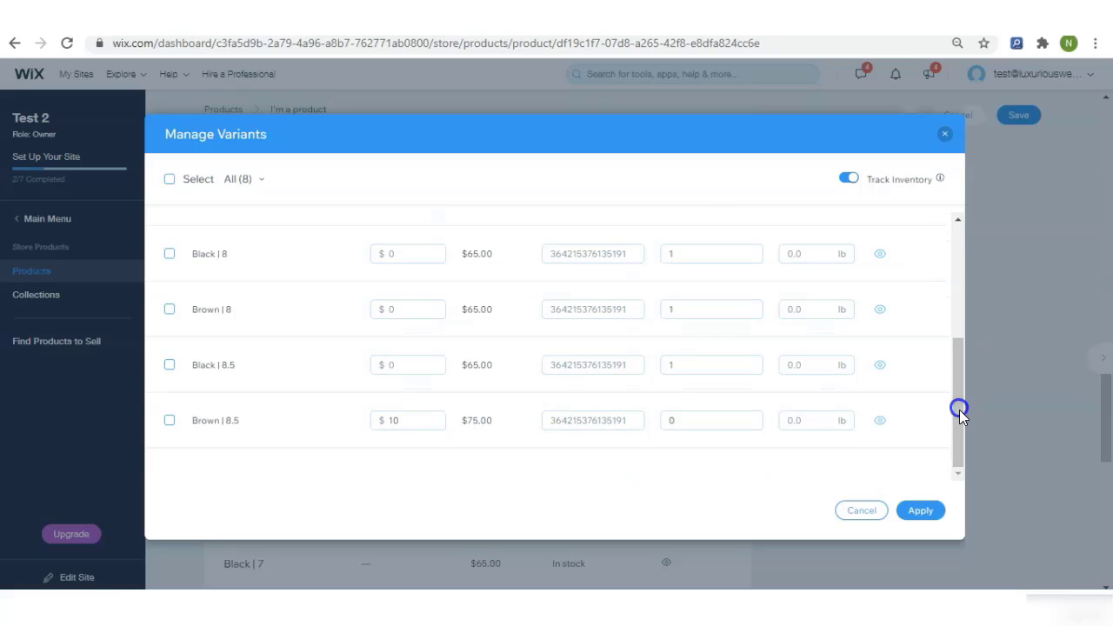
{"action": "left_click", "coordinate": [709, 421]}
{"action": "type", "text": "1"}
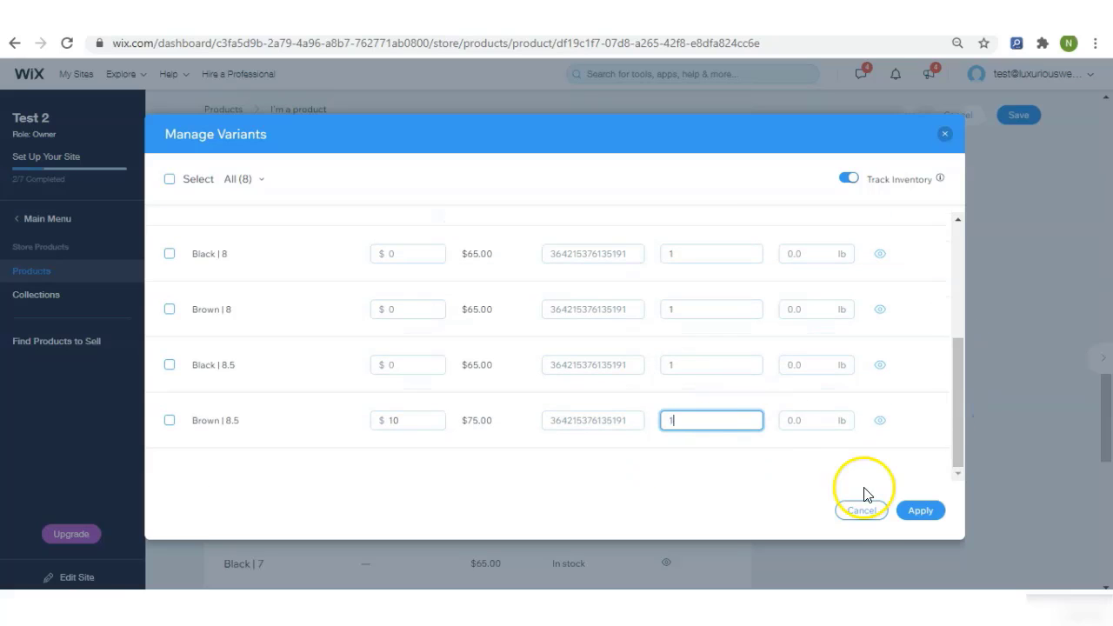
{"action": "left_click", "coordinate": [924, 512]}
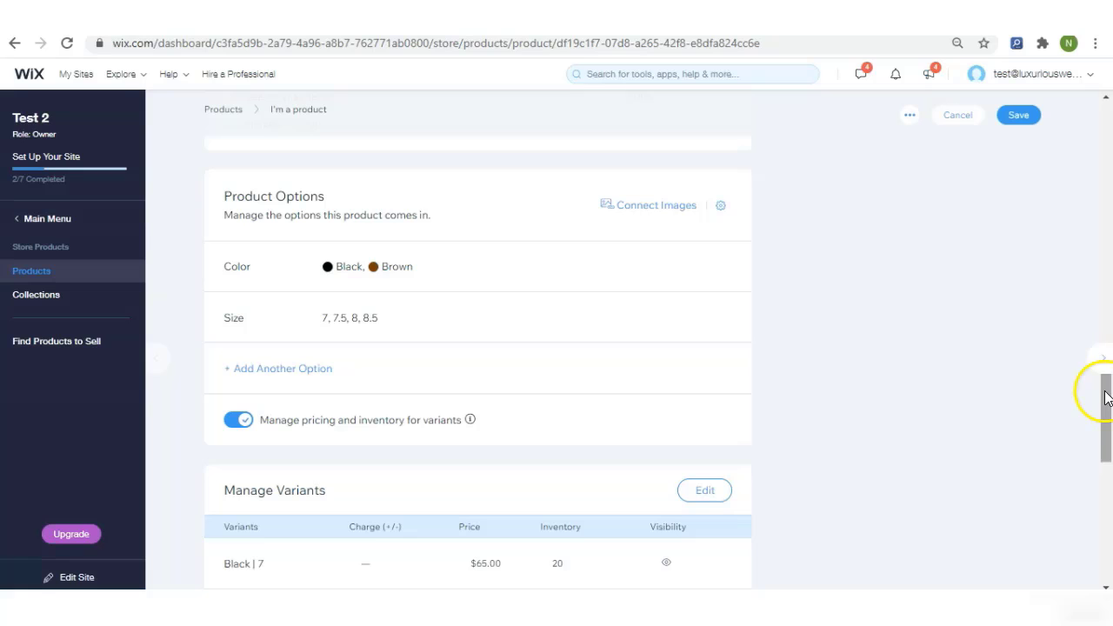
- Save the product changes, and save the site in the Wix Editor, closing the save dialog without publishing
{"action": "left_click_drag", "start_coordinate": [1106, 406], "coordinate": [1108, 157]}
{"action": "left_click", "coordinate": [1011, 156]}
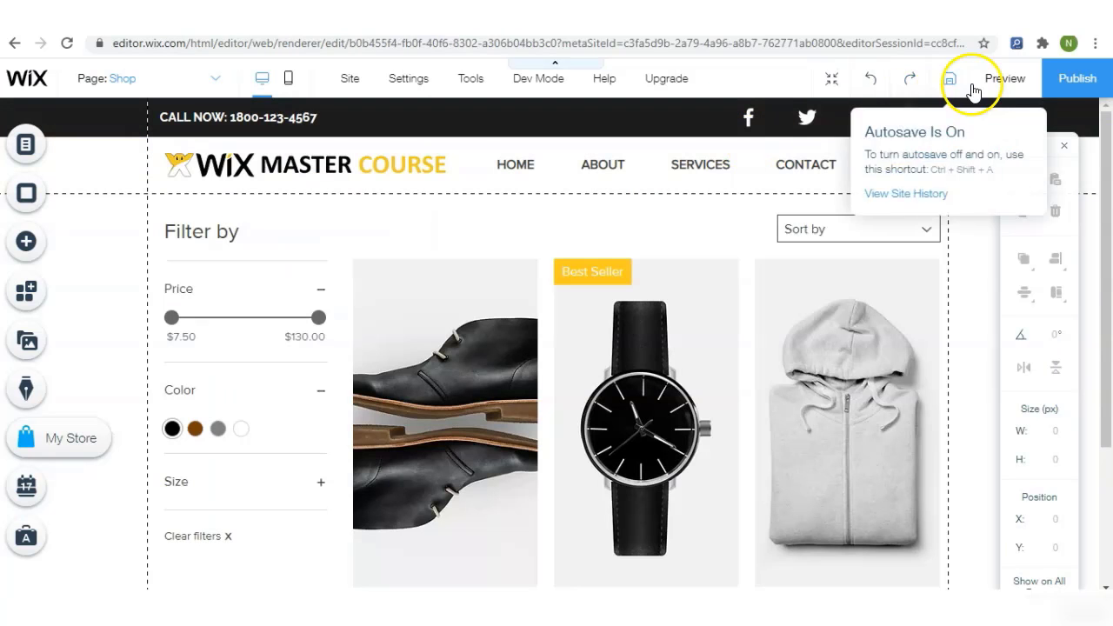
{"action": "left_click", "coordinate": [936, 83]}
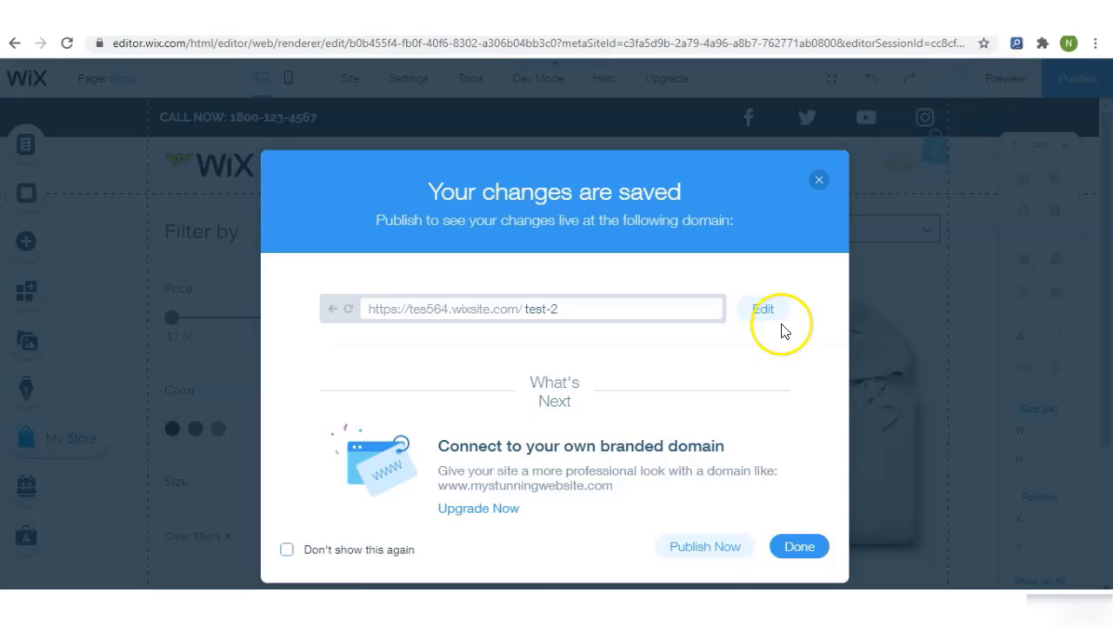
{"action": "left_click", "coordinate": [795, 549]}
- Preview the Shop page and open the product page of the black boots on sale
{"action": "left_click", "coordinate": [993, 96]}
{"action": "left_click", "coordinate": [768, 210]}
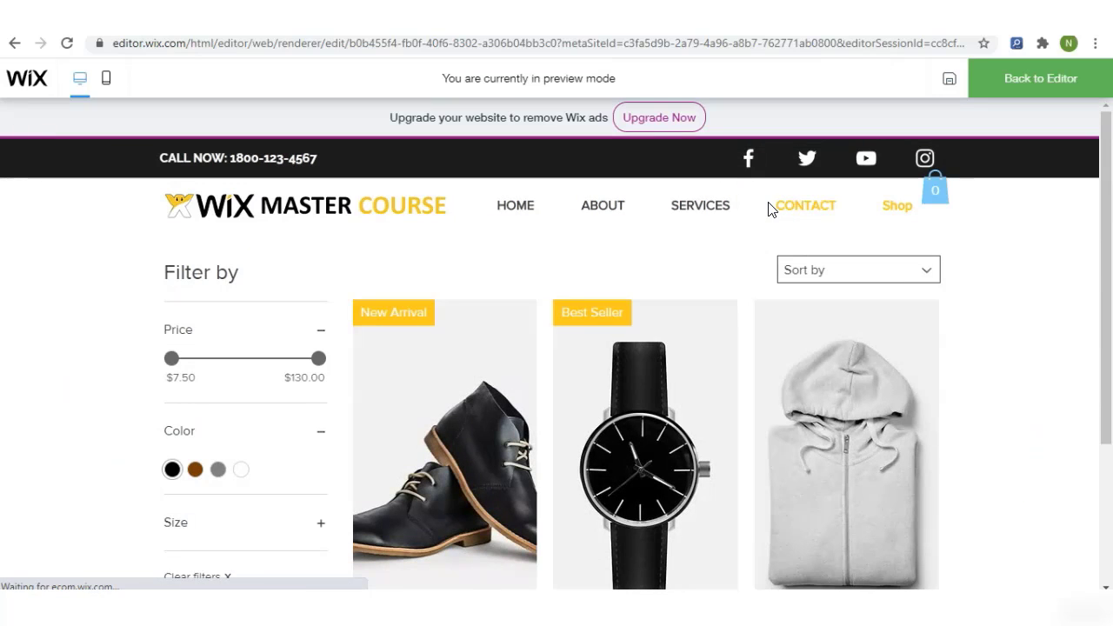
{"action": "left_click", "coordinate": [419, 421]}
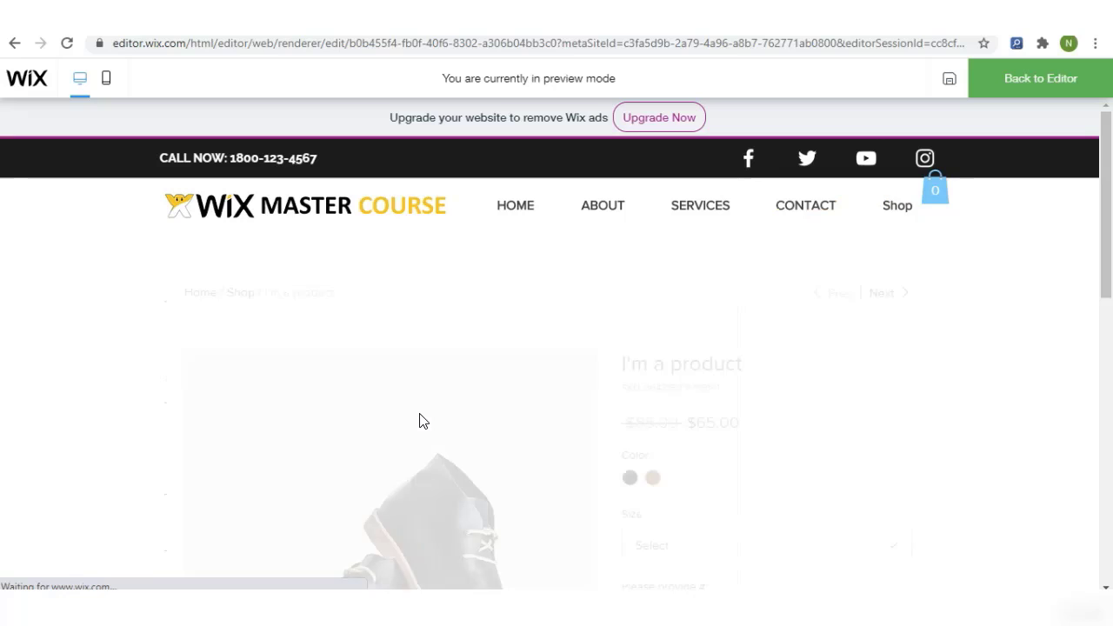
{"action": "left_click", "coordinate": [1080, 212]}
{"action": "left_click_drag", "start_coordinate": [1101, 186], "coordinate": [1095, 278]}
- Try sizes 7 and 8.5 on the previewed product, and choose Brown to check the variant price
{"action": "left_click", "coordinate": [826, 321]}
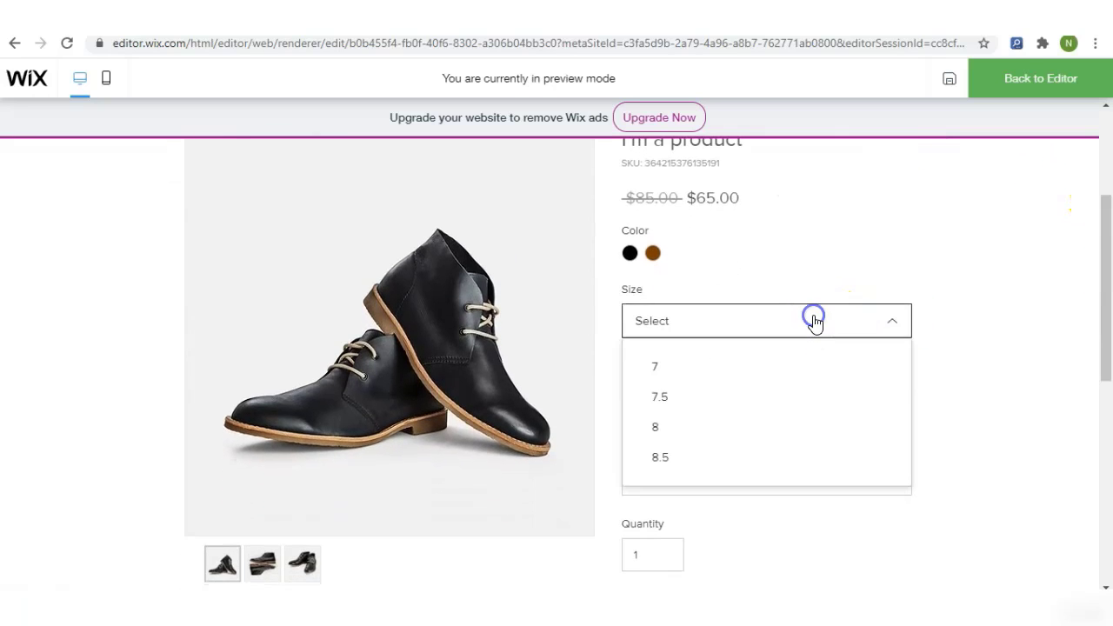
{"action": "left_click", "coordinate": [712, 366]}
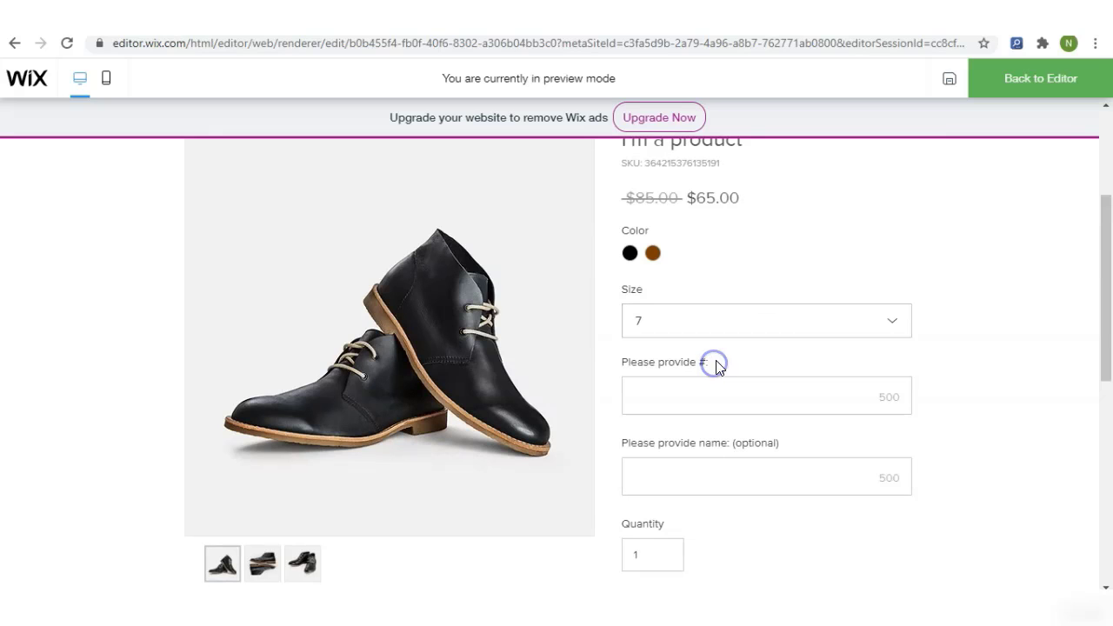
{"action": "left_click", "coordinate": [752, 328]}
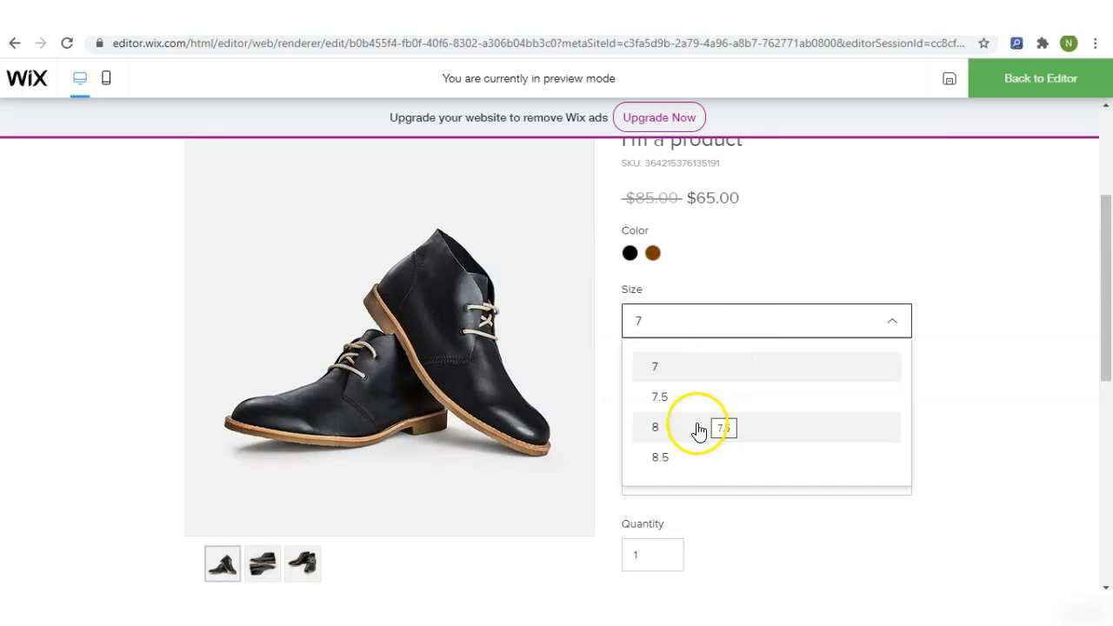
{"action": "left_click", "coordinate": [685, 453]}
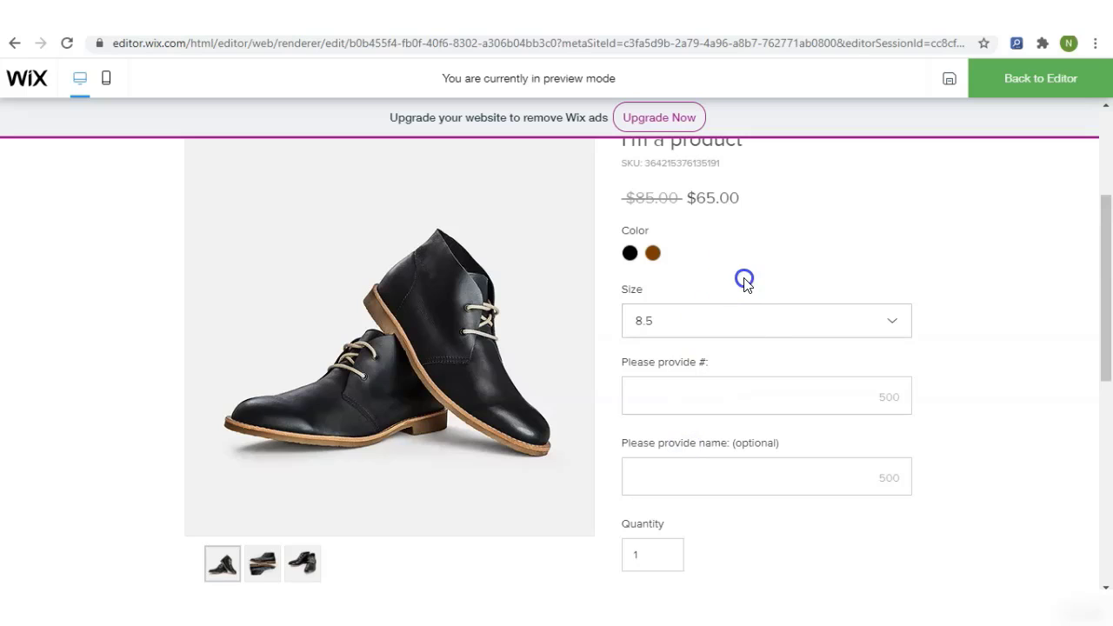
{"action": "left_click", "coordinate": [629, 254]}
{"action": "left_click", "coordinate": [654, 255]}
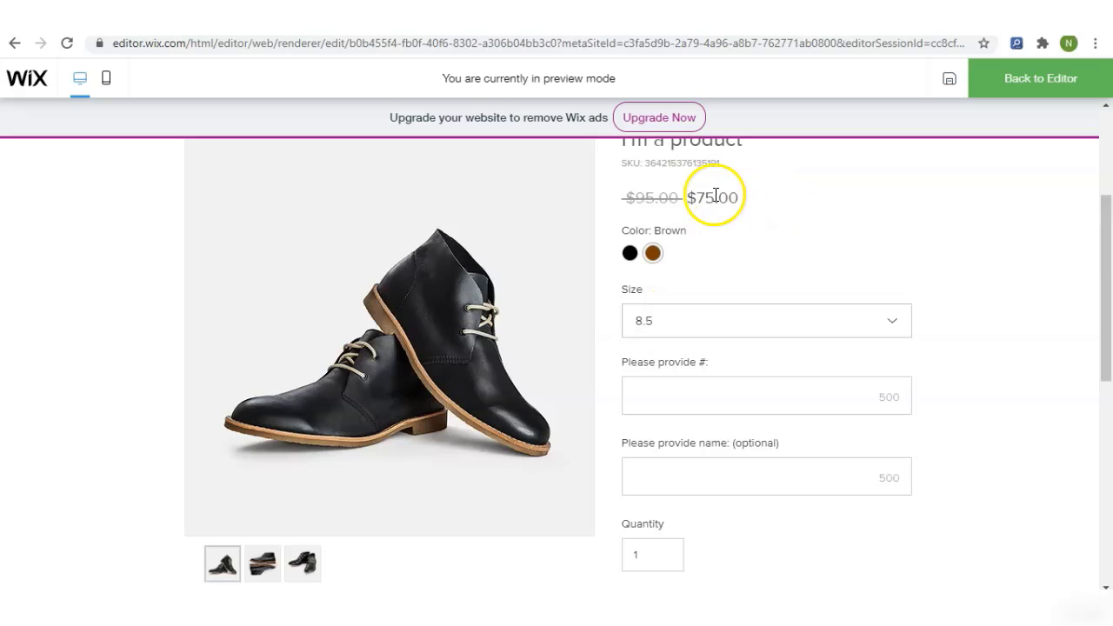
- Switch the previewed product to size 7 and compare the Brown price with the Black price
{"action": "left_click_drag", "start_coordinate": [1102, 236], "coordinate": [1107, 222]}
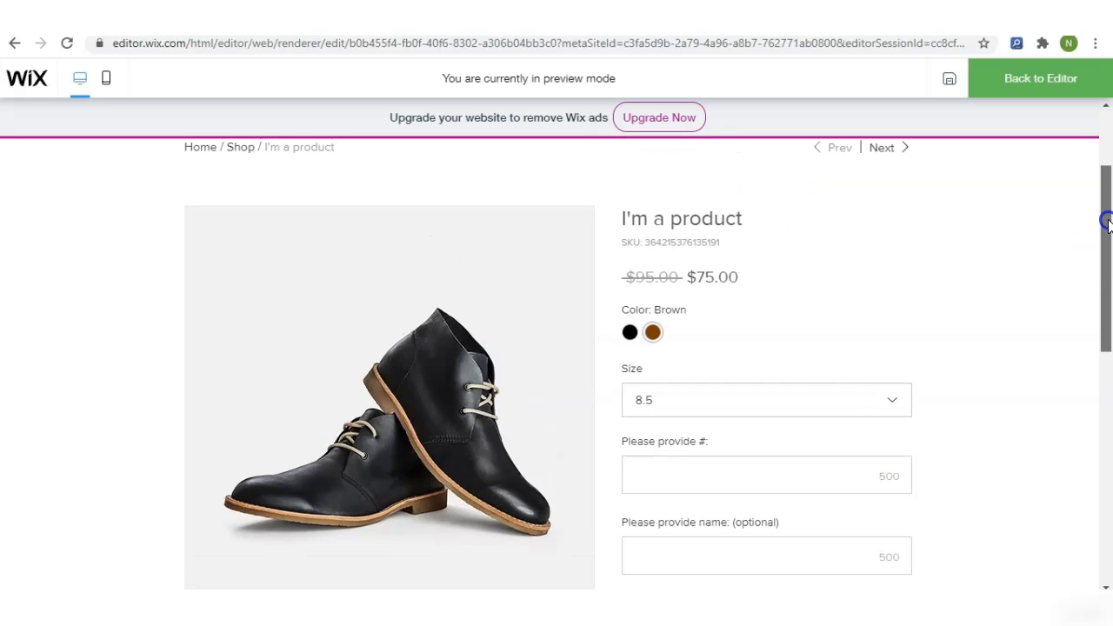
{"action": "left_click", "coordinate": [813, 404]}
{"action": "left_click", "coordinate": [692, 457]}
{"action": "left_click", "coordinate": [770, 343]}
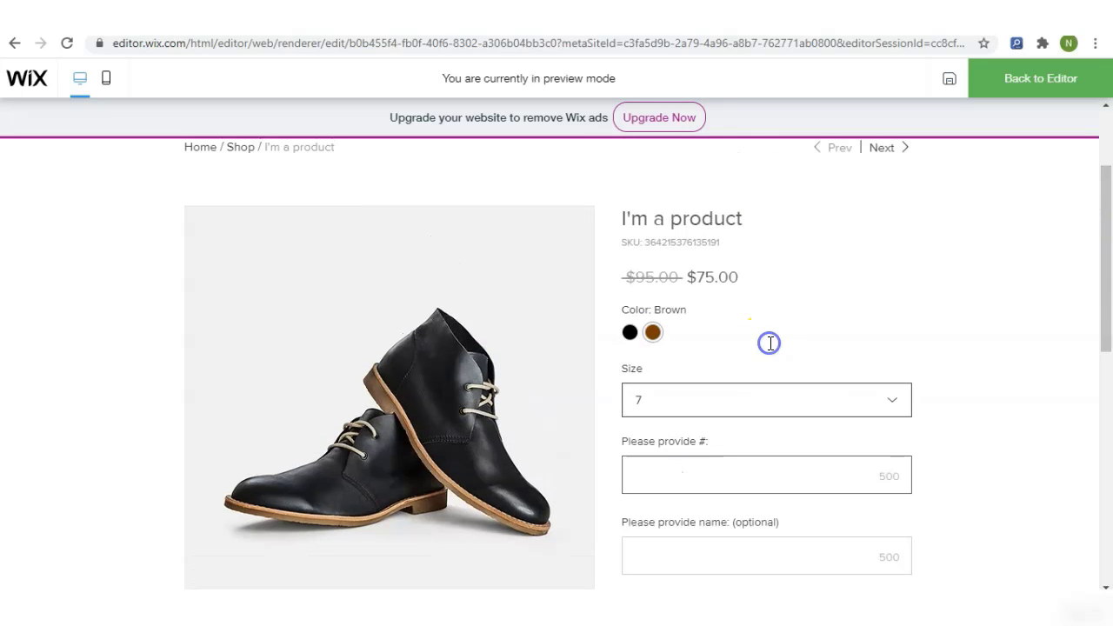
{"action": "left_click", "coordinate": [630, 335]}
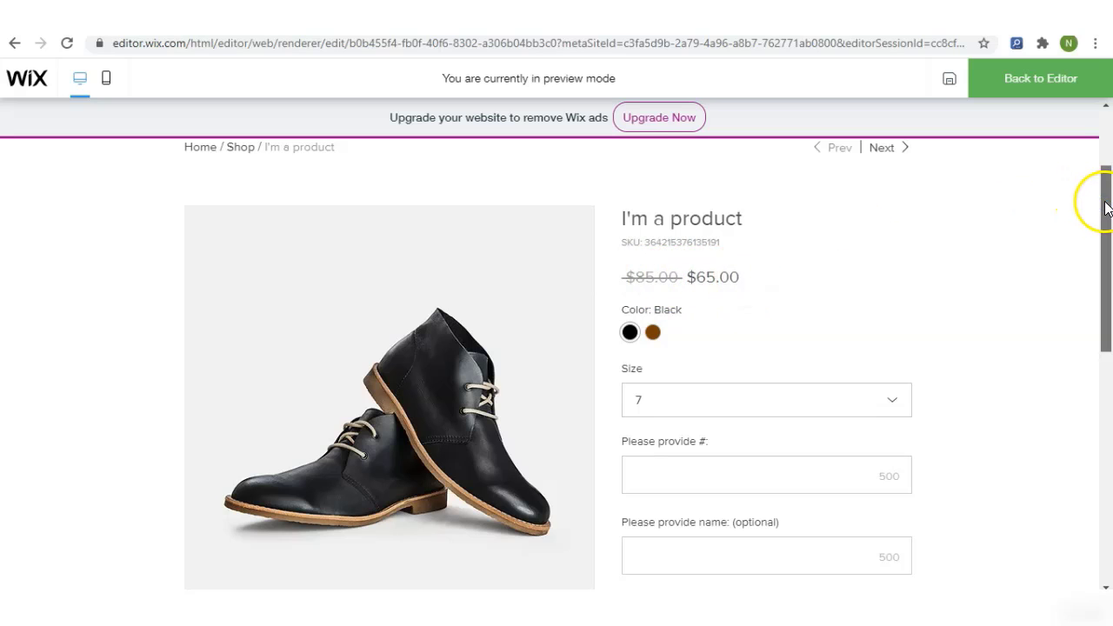
- Examine the custom text fields "Please provide #" and "Please provide name" on the previewed product page
{"action": "left_click_drag", "start_coordinate": [1103, 199], "coordinate": [1102, 273]}
{"action": "left_click", "coordinate": [818, 287]}
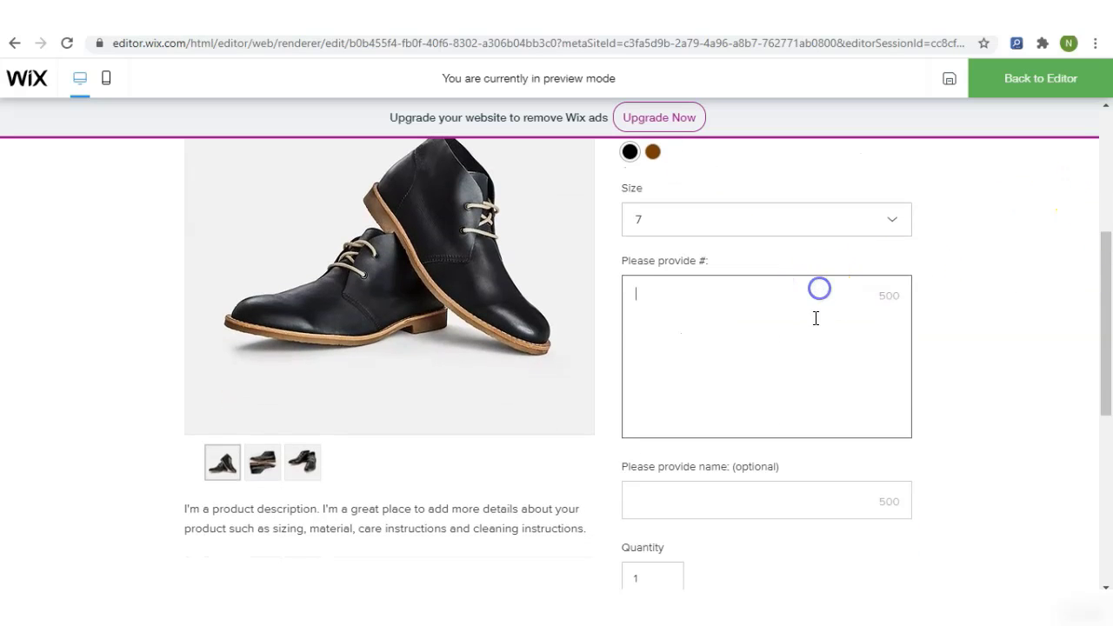
{"action": "left_click", "coordinate": [768, 492]}
{"action": "left_click", "coordinate": [786, 407]}
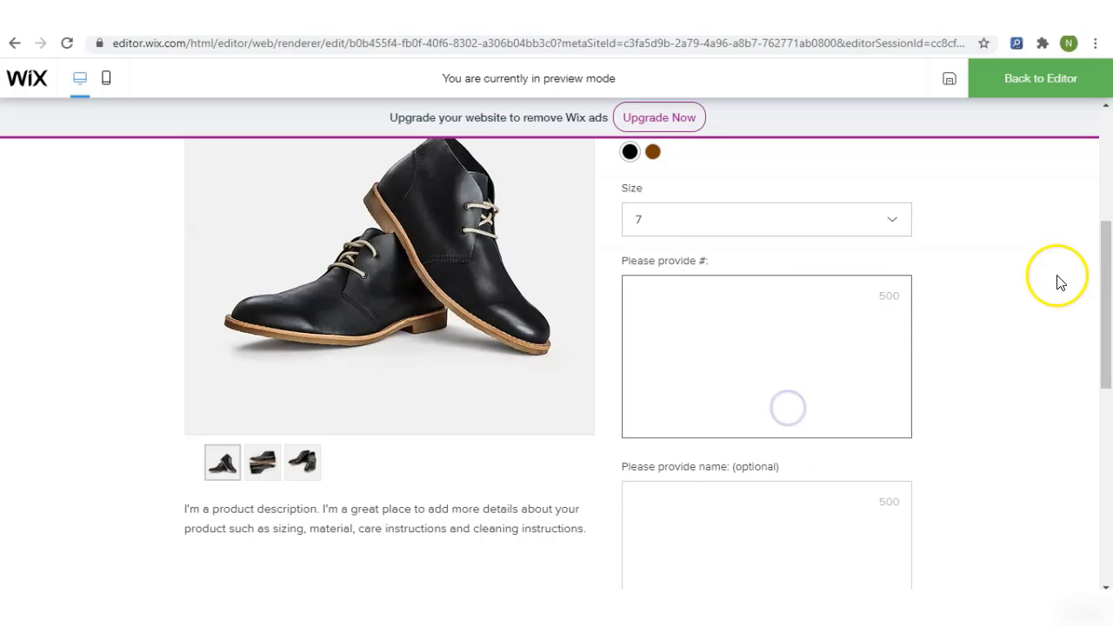
{"action": "left_click_drag", "start_coordinate": [1103, 299], "coordinate": [1106, 263]}
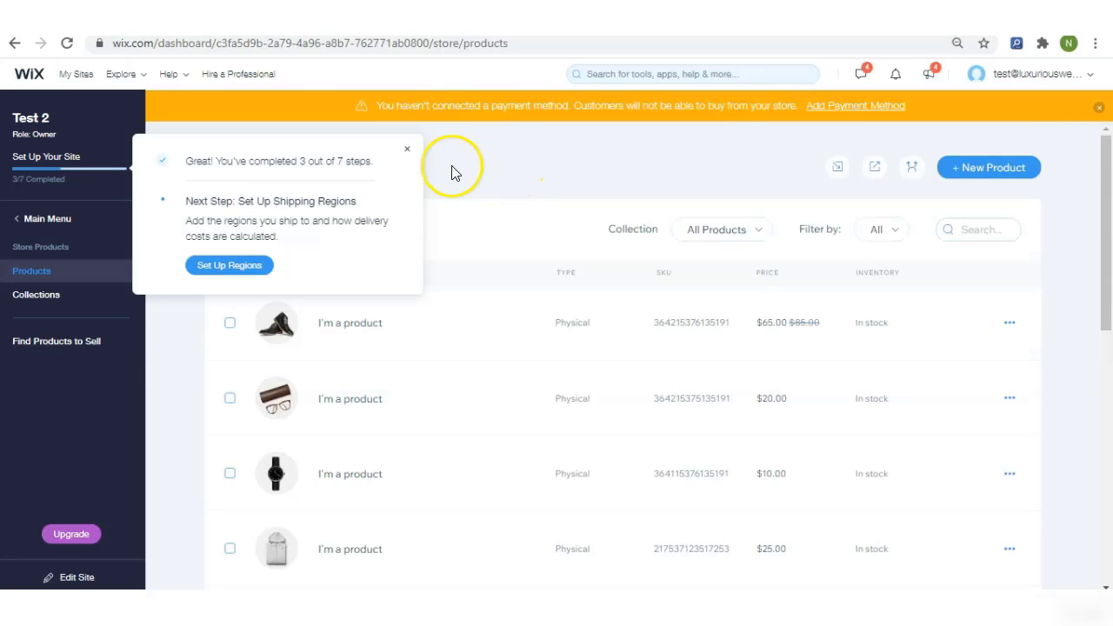
- Dismiss the setup prompt in the store dashboard, start a new physical product and review its blank form
{"action": "left_click", "coordinate": [406, 149]}
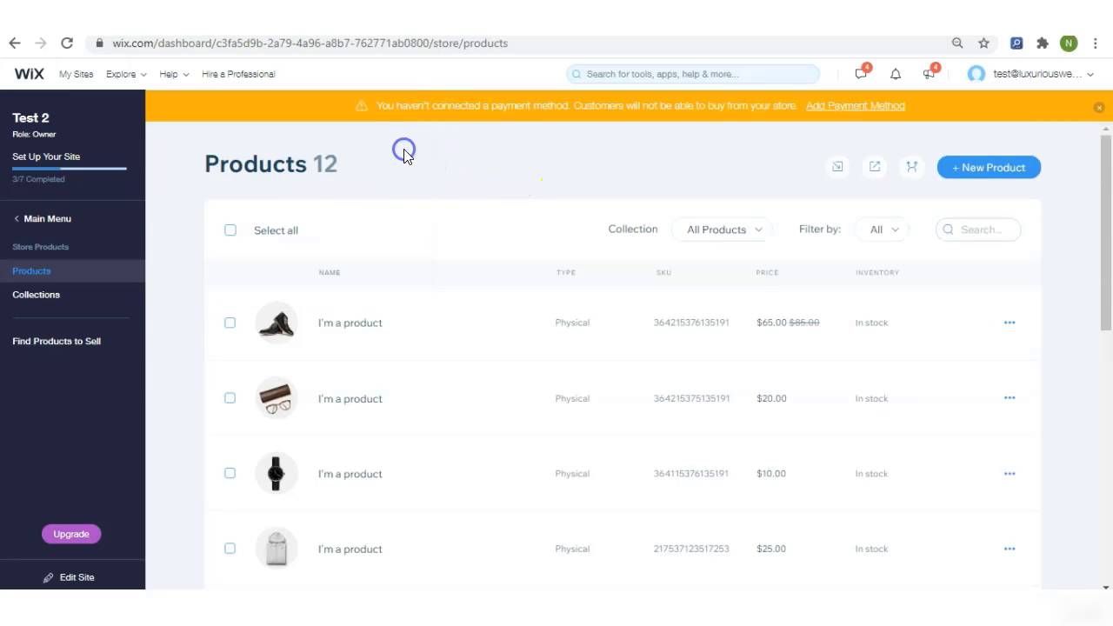
{"action": "left_click", "coordinate": [972, 180]}
{"action": "left_click", "coordinate": [965, 251]}
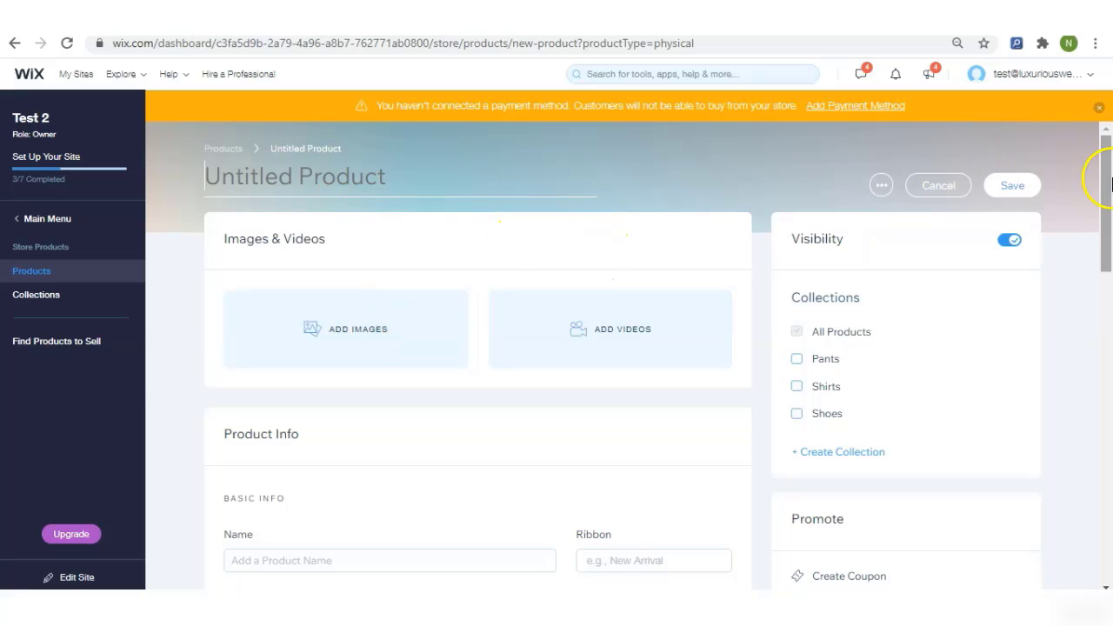
{"action": "left_click_drag", "start_coordinate": [1107, 196], "coordinate": [1105, 273]}
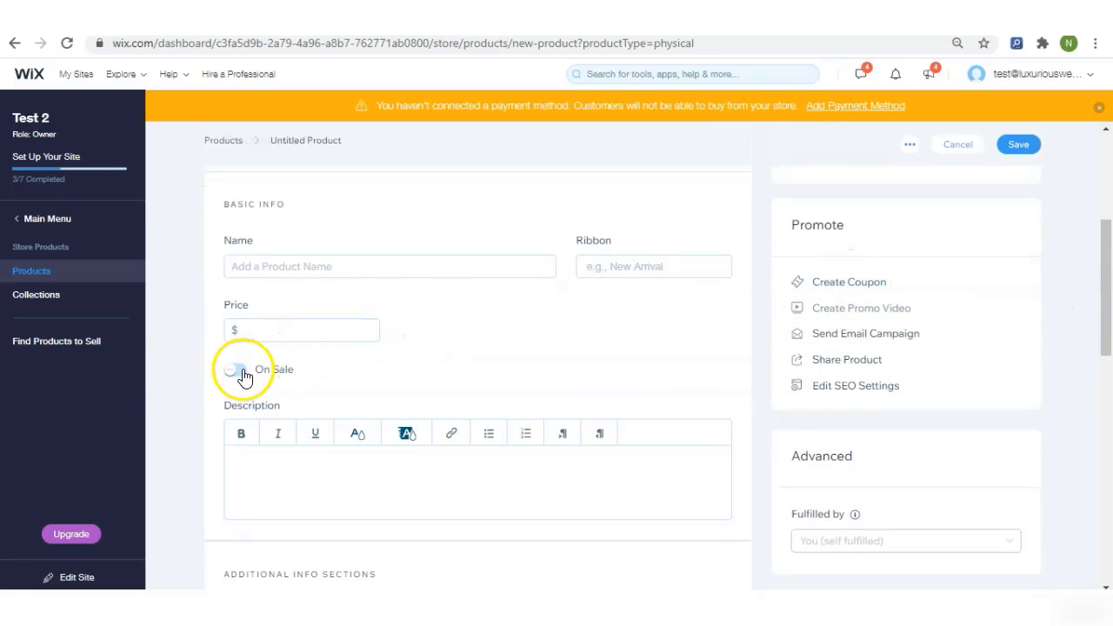
{"action": "left_click_drag", "start_coordinate": [1095, 304], "coordinate": [1093, 415]}
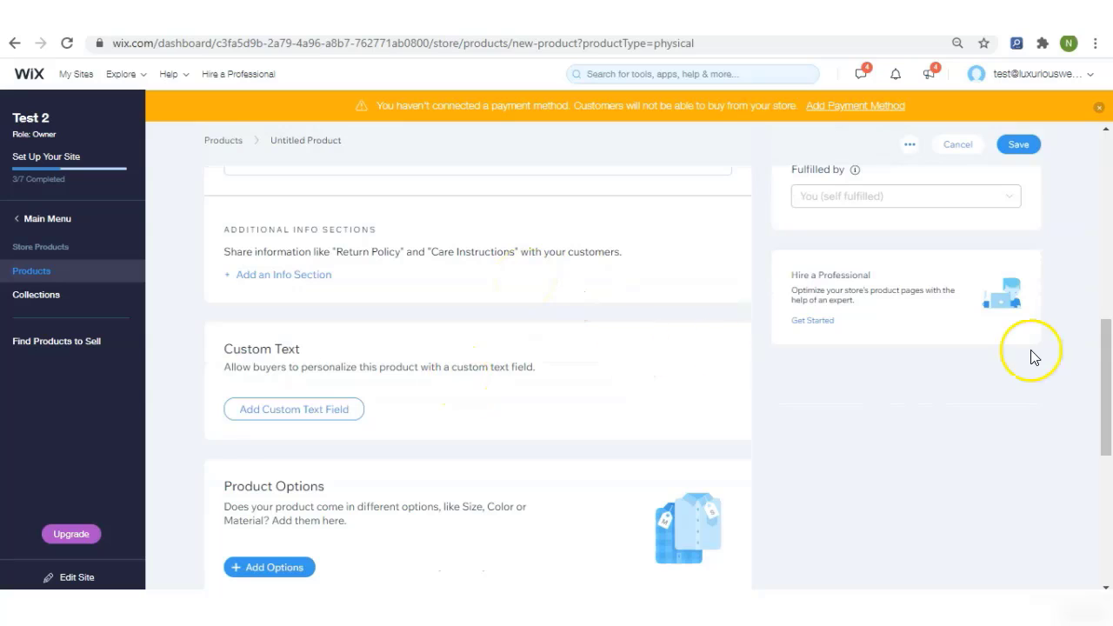
{"action": "left_click_drag", "start_coordinate": [1105, 353], "coordinate": [1087, 413]}
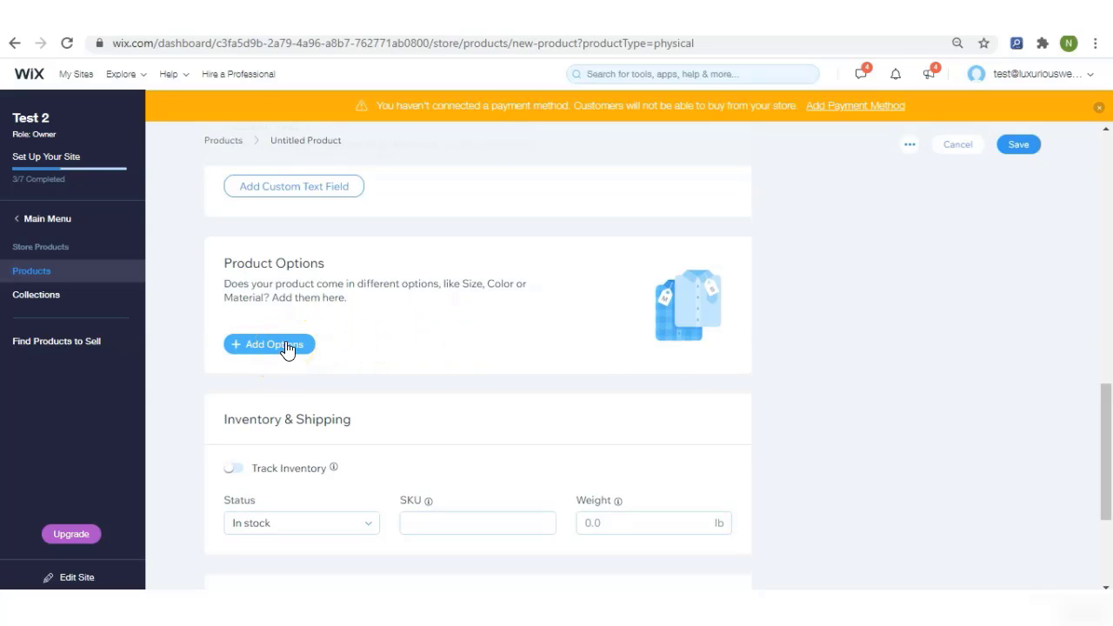
- Try inventory tracking on the untitled physical product and discard the new product
{"action": "left_click", "coordinate": [234, 472]}
{"action": "left_click", "coordinate": [234, 522]}
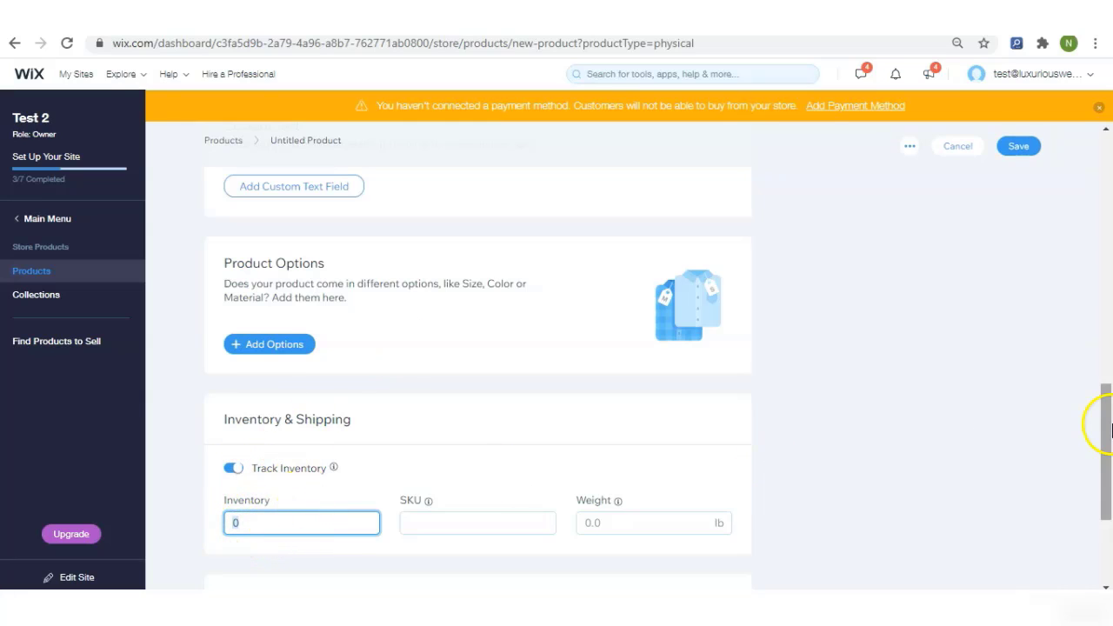
{"action": "left_click_drag", "start_coordinate": [1109, 445], "coordinate": [1109, 185]}
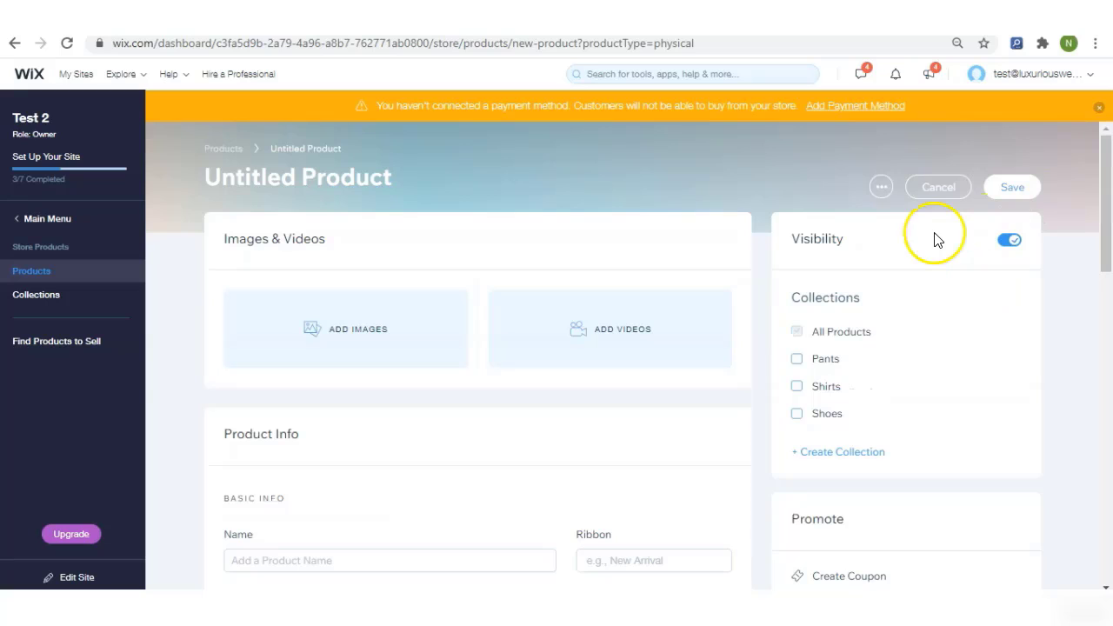
{"action": "left_click", "coordinate": [940, 185]}
{"action": "left_click", "coordinate": [658, 383]}
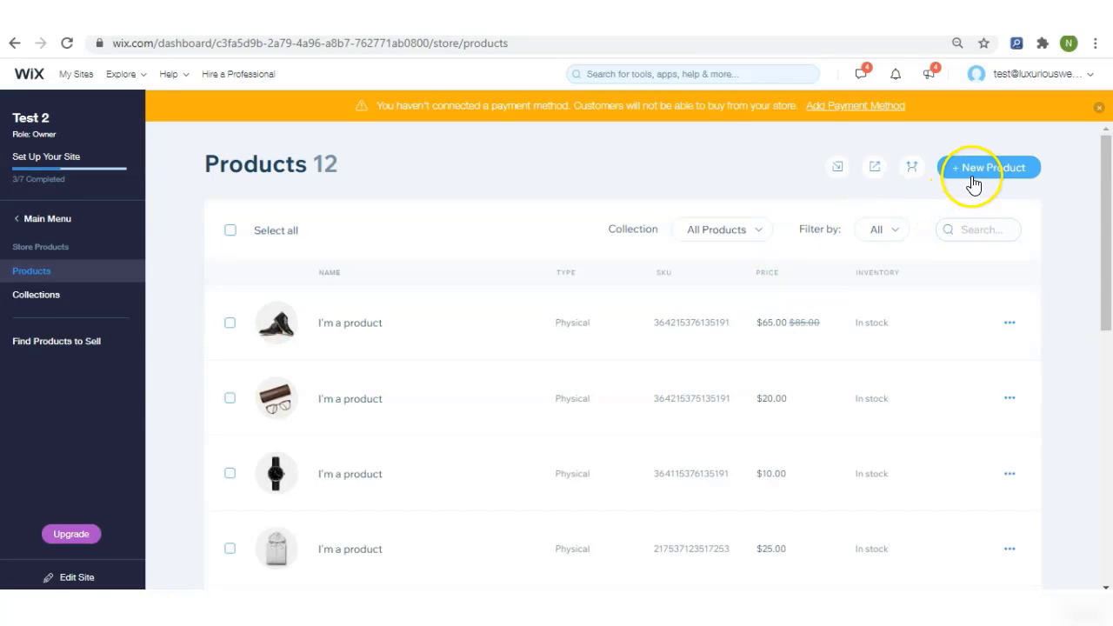
- Start a new digital product named "Title" and review its file upload, product info and inventory sections
{"action": "left_click", "coordinate": [977, 170]}
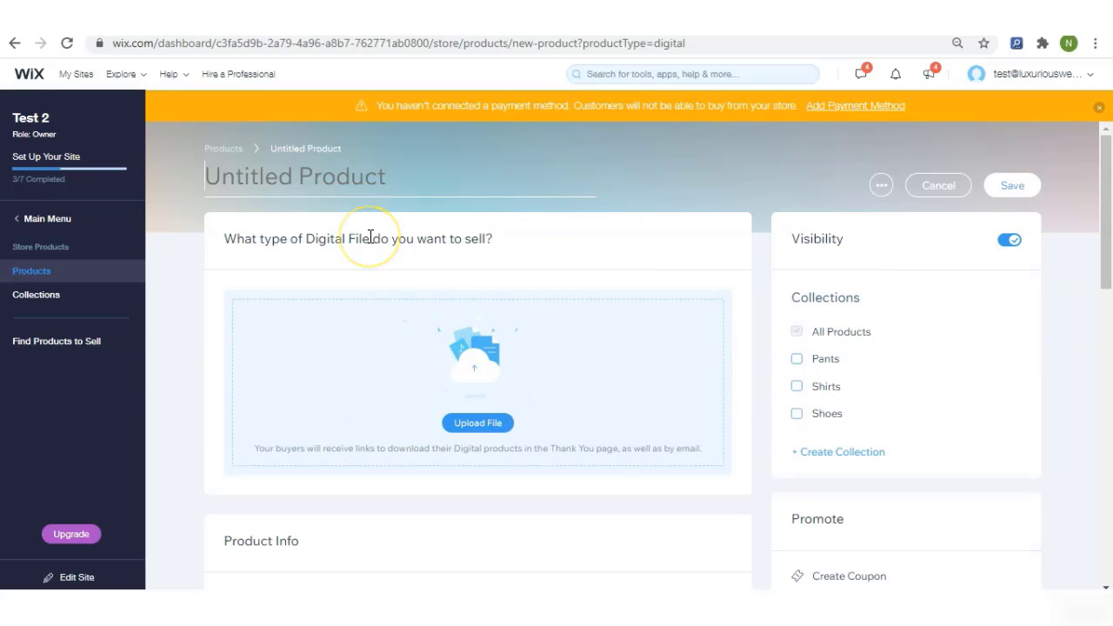
{"action": "type", "text": "Title"}
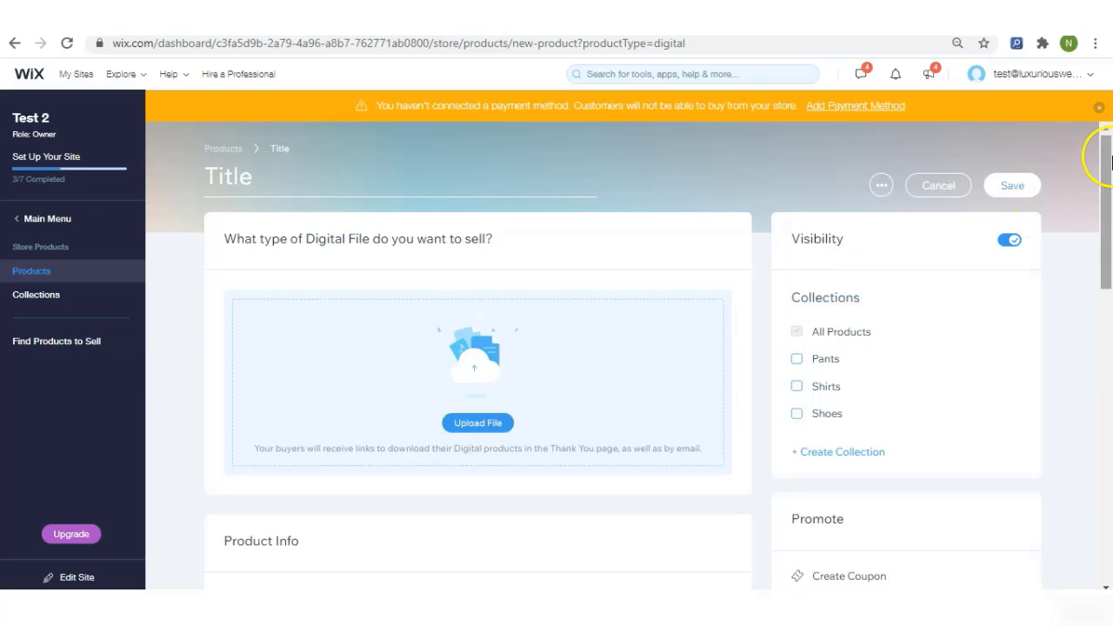
{"action": "left_click_drag", "start_coordinate": [1103, 173], "coordinate": [1097, 317]}
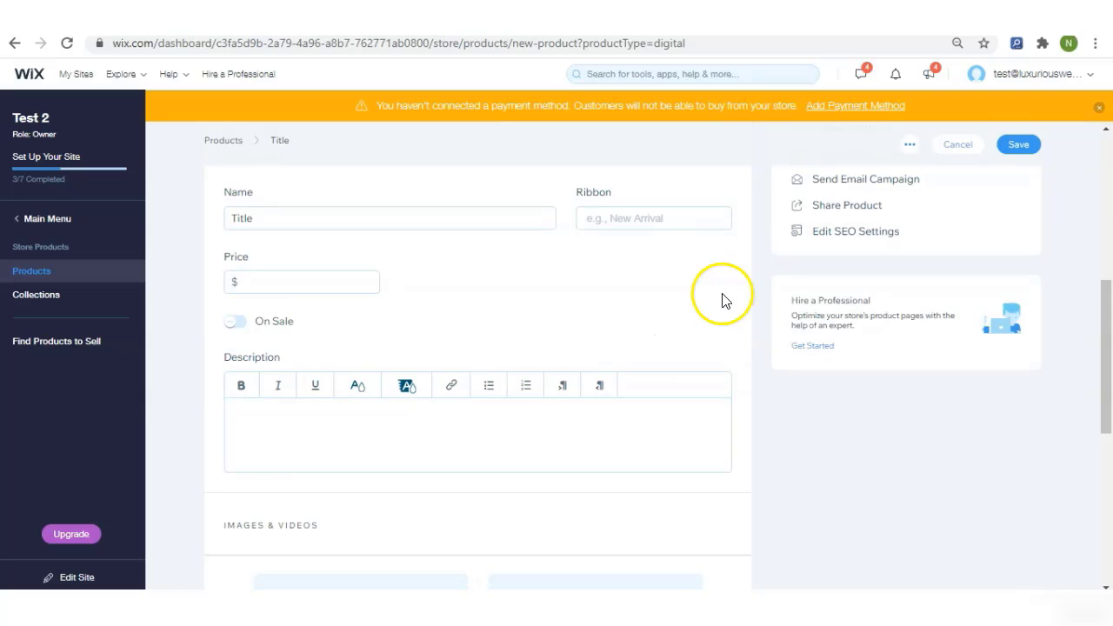
{"action": "left_click_drag", "start_coordinate": [1102, 293], "coordinate": [1103, 417]}
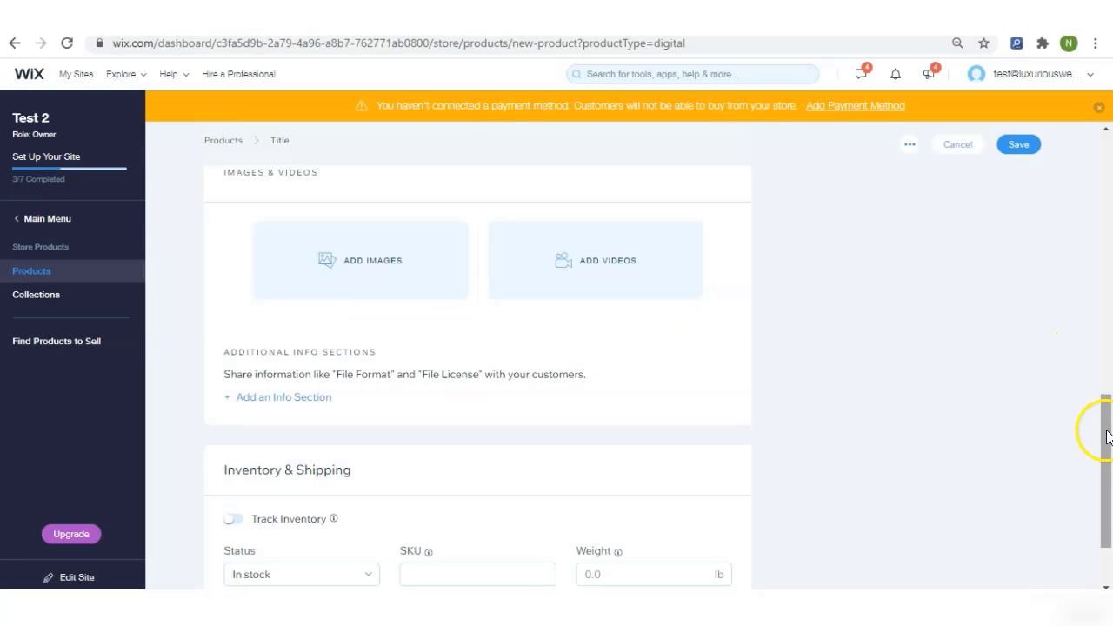
{"action": "left_click_drag", "start_coordinate": [1105, 427], "coordinate": [1105, 450]}
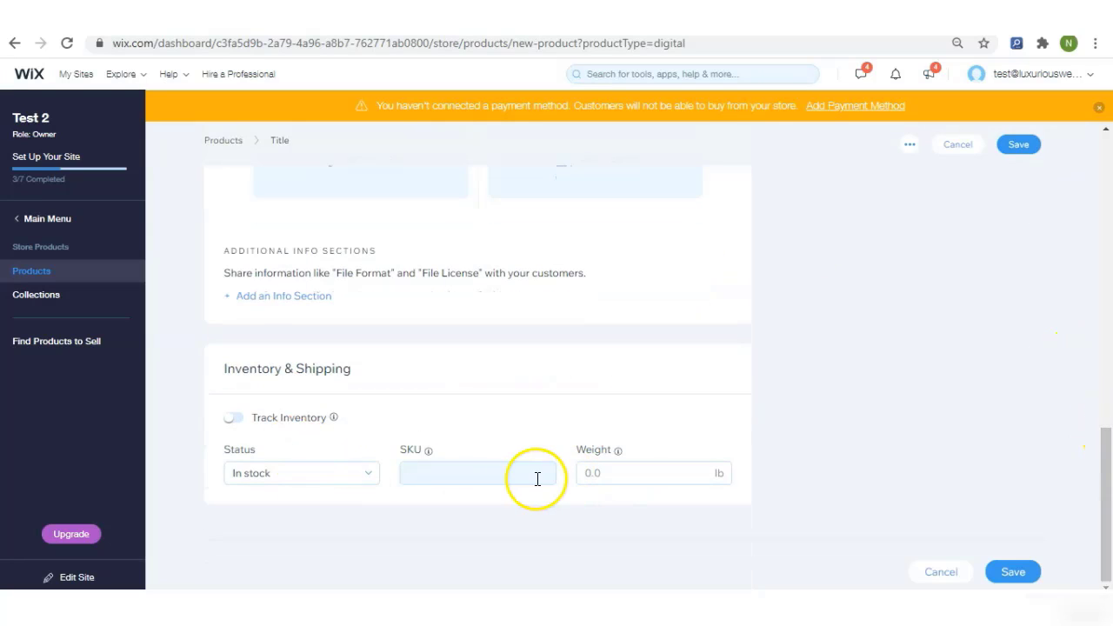
{"action": "left_click_drag", "start_coordinate": [1107, 449], "coordinate": [1108, 165]}
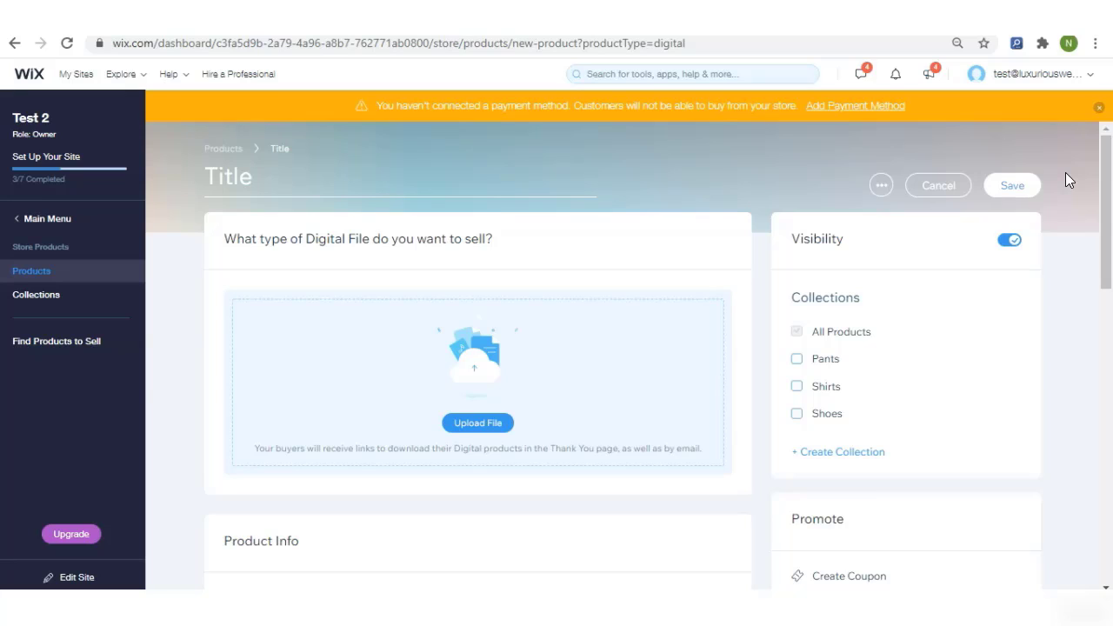
{"action": "left_click", "coordinate": [1109, 217]}
{"action": "left_click", "coordinate": [742, 321]}
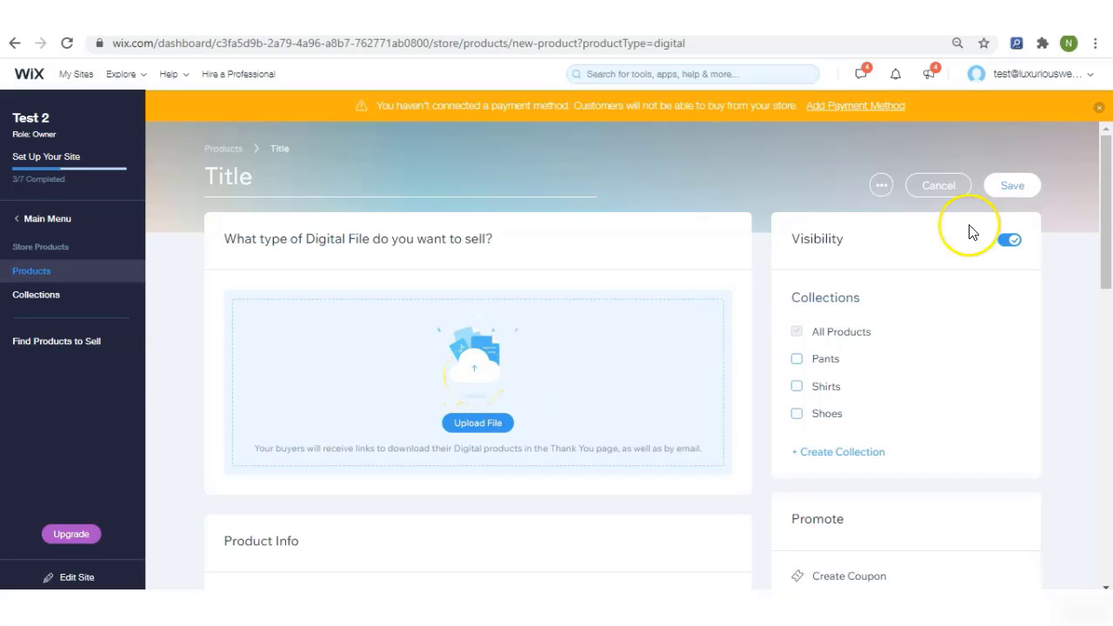
- Cancel the new digital product and discard its changes
{"action": "left_click", "coordinate": [1024, 189]}
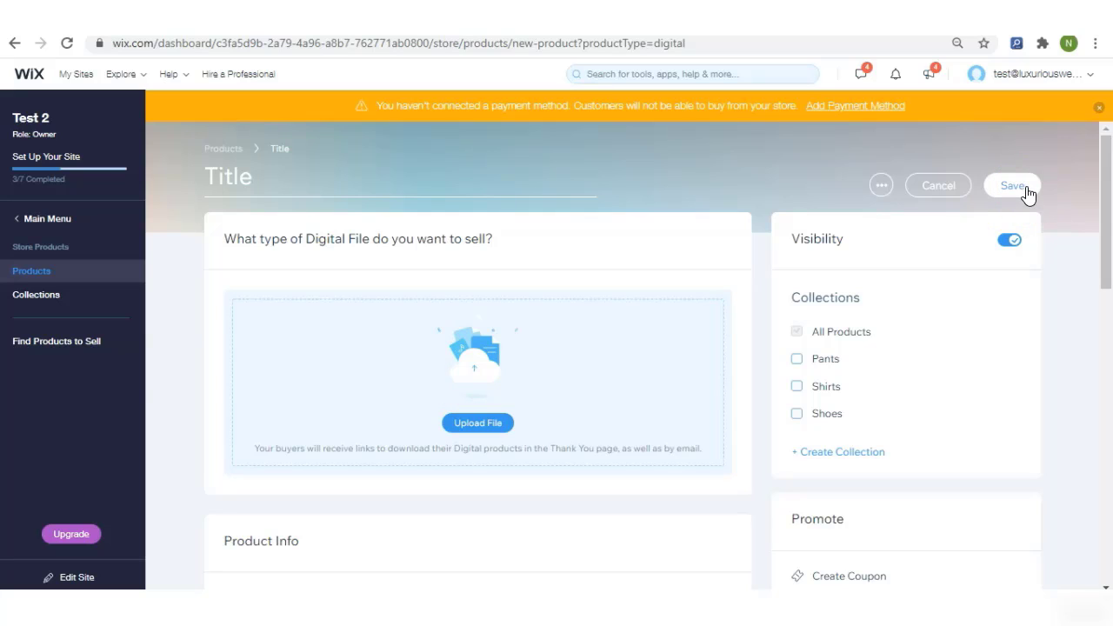
{"action": "left_click", "coordinate": [939, 186]}
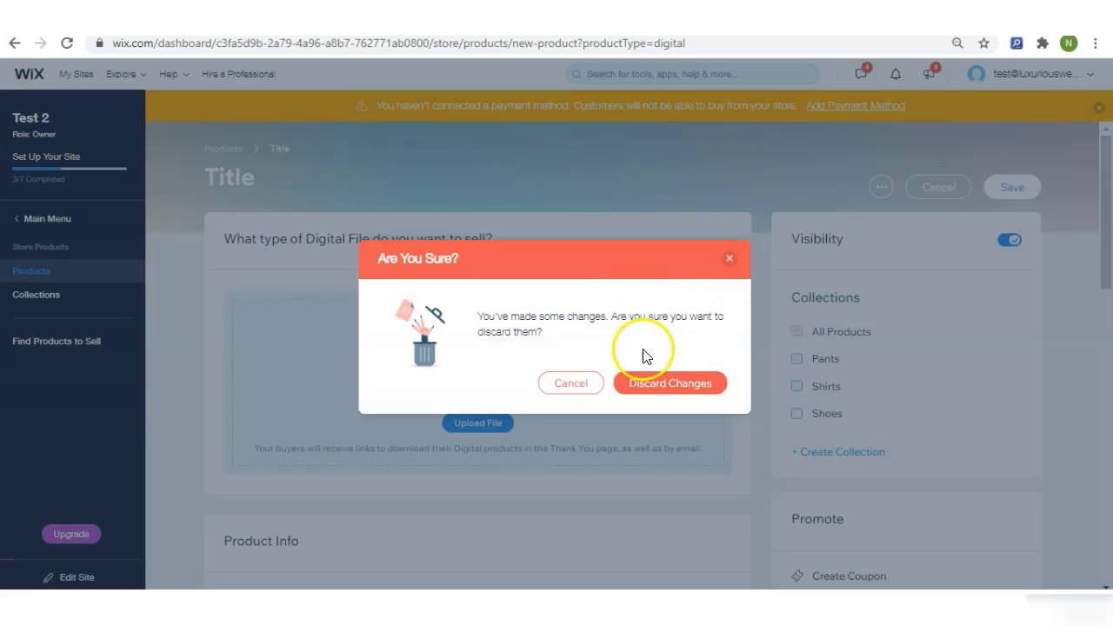
{"action": "left_click", "coordinate": [638, 377]}
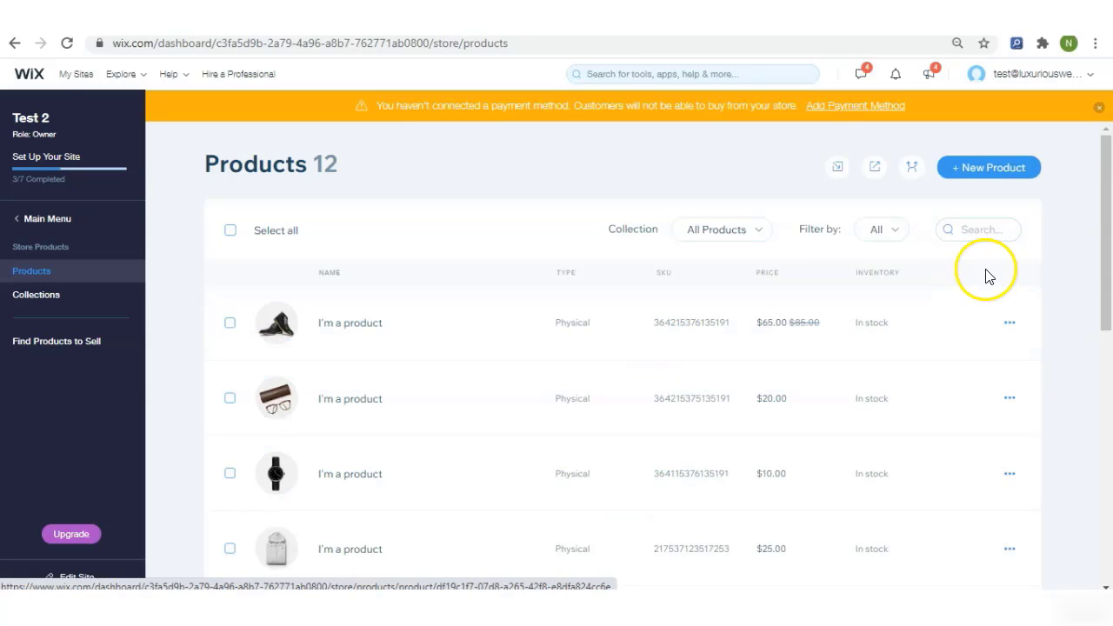
- Open the store's Collections list
{"action": "left_click_drag", "start_coordinate": [1104, 204], "coordinate": [1102, 148]}
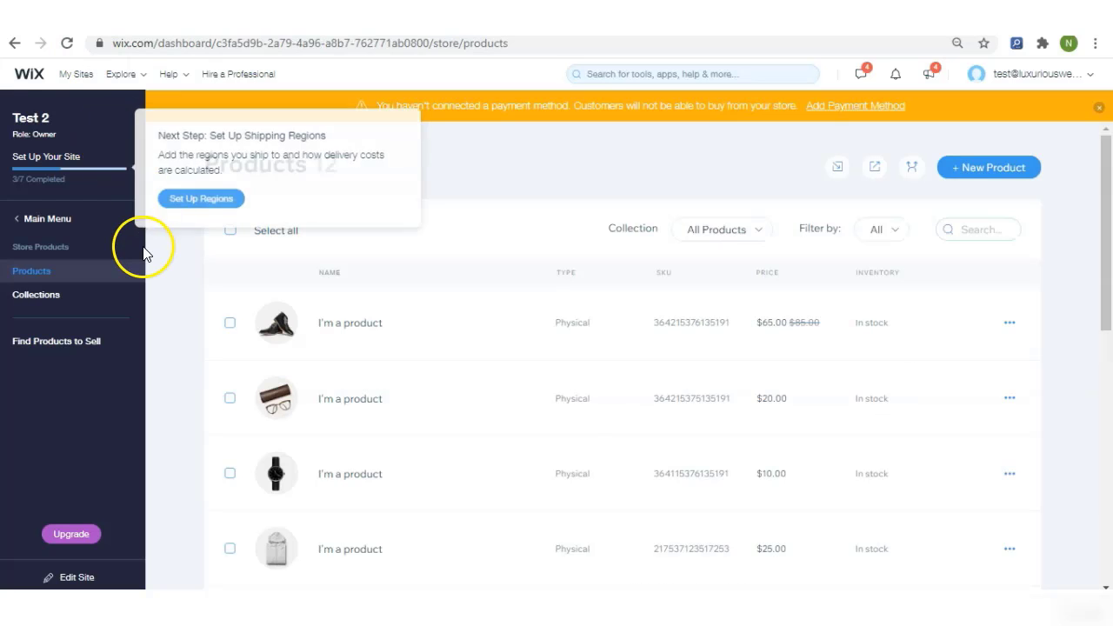
{"action": "left_click", "coordinate": [27, 296]}
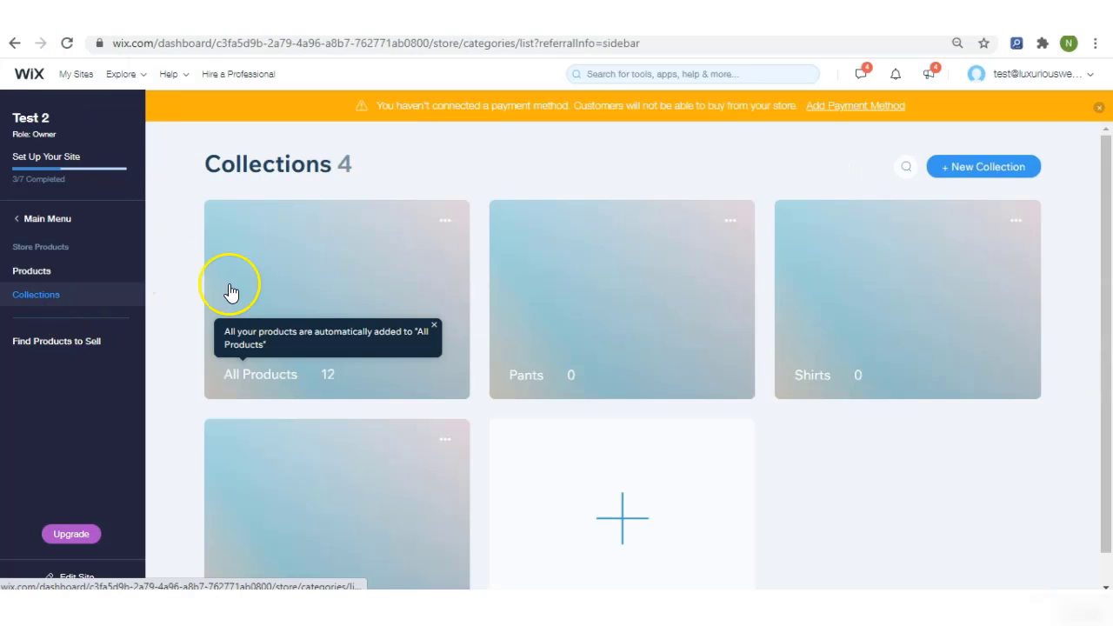
{"action": "left_click_drag", "start_coordinate": [1101, 287], "coordinate": [1108, 193]}
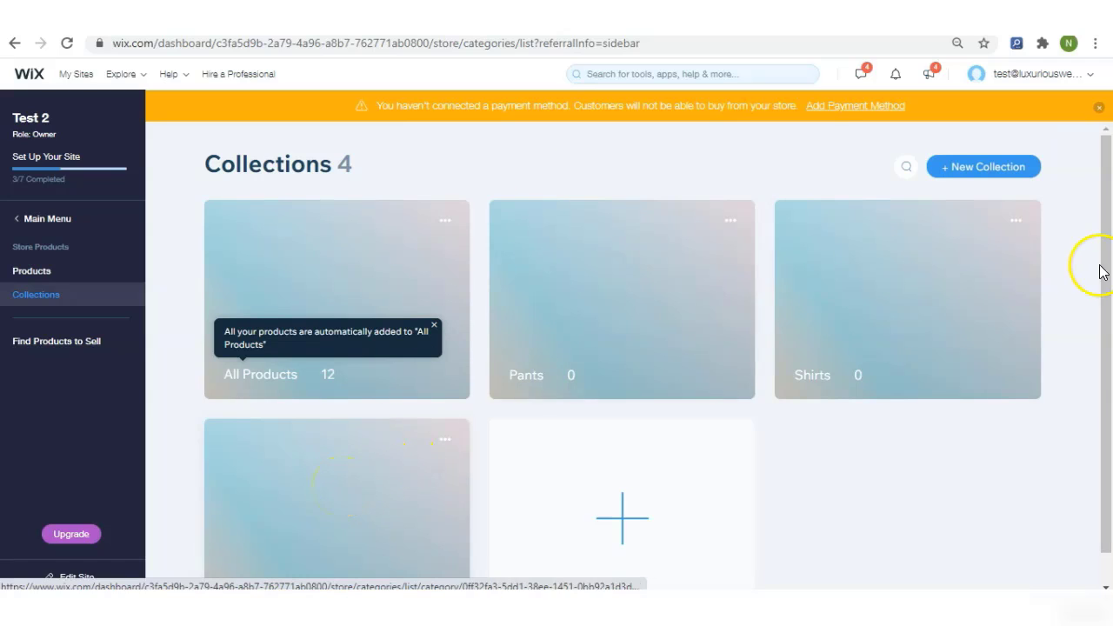
{"action": "scroll", "coordinate": [1107, 296], "scroll_direction": "down", "scroll_amount": 1}
{"action": "scroll", "coordinate": [1108, 345], "scroll_direction": "up", "scroll_amount": 1}
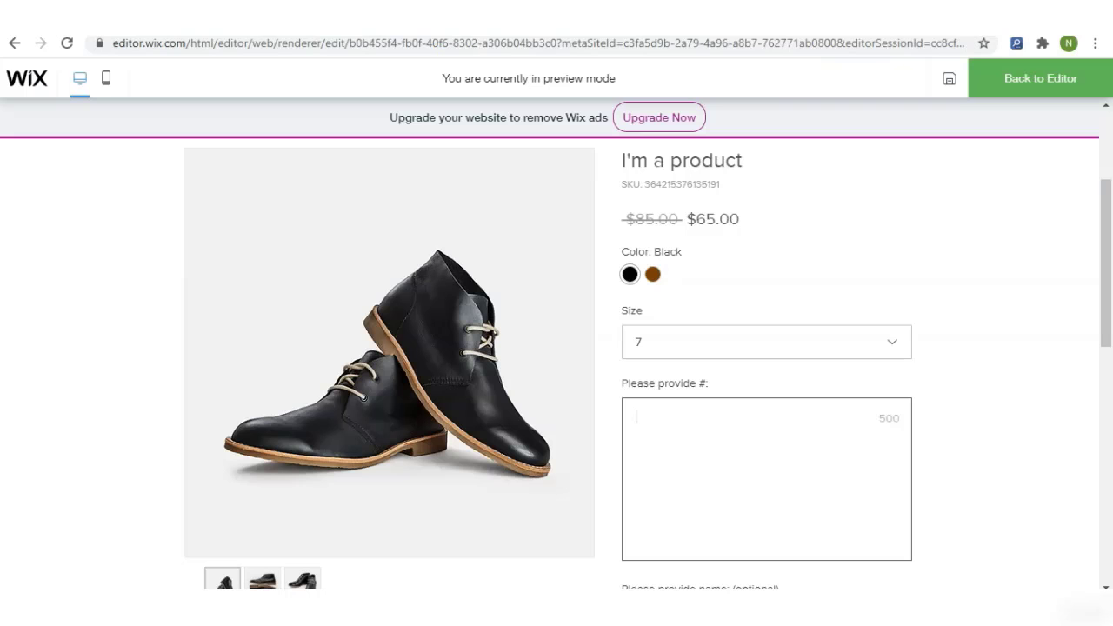
- Leave the site preview, open the Shop store page in the editor and look over its product gallery
{"action": "left_click", "coordinate": [1040, 75]}
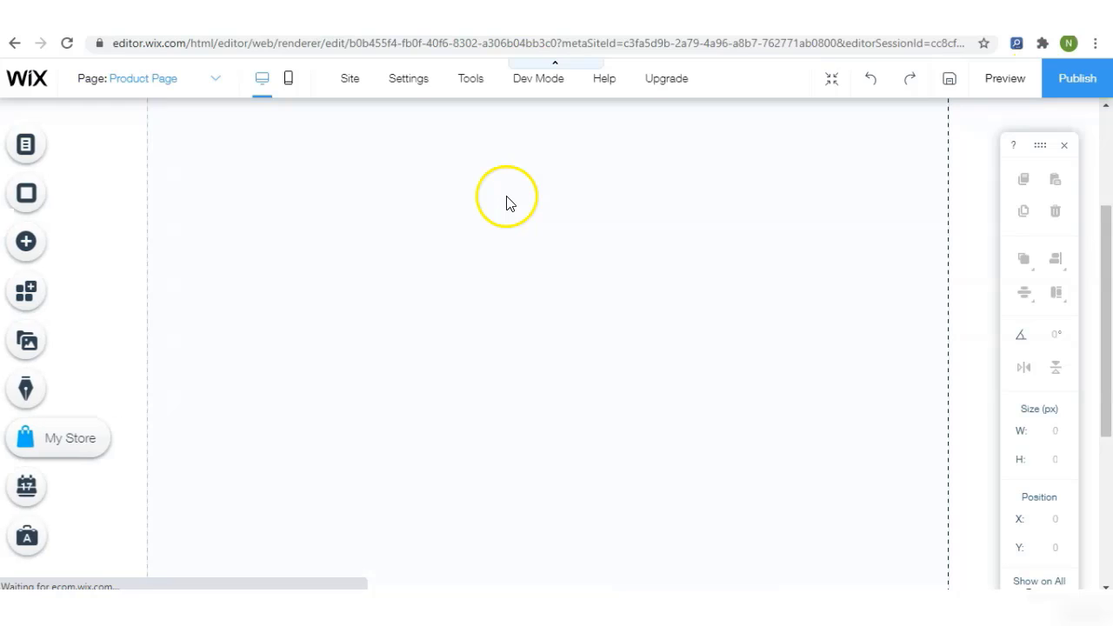
{"action": "left_click", "coordinate": [25, 145]}
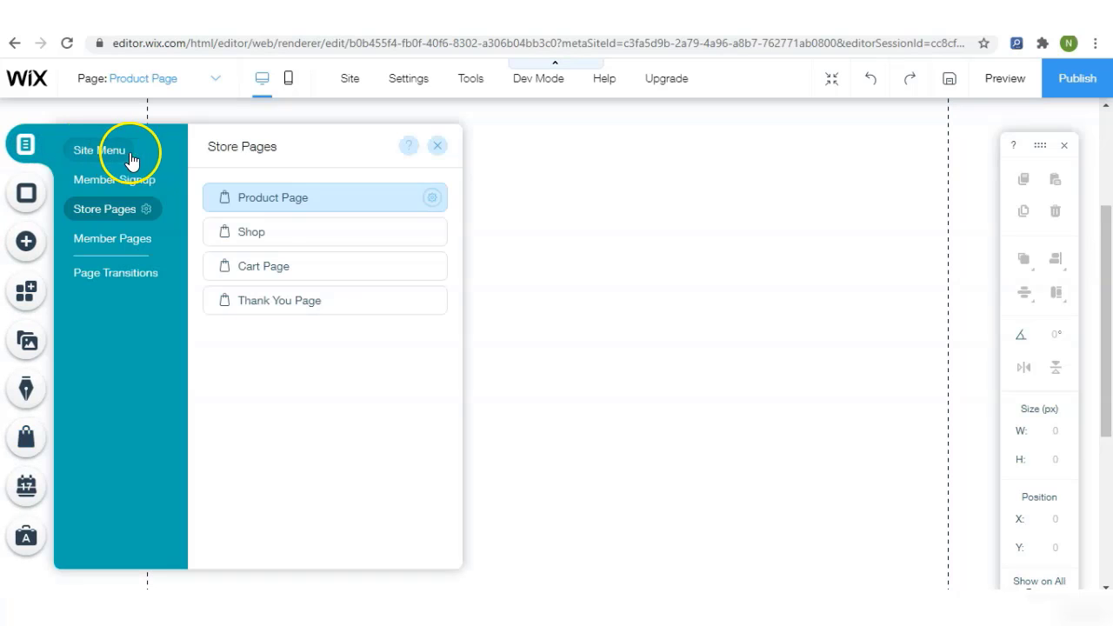
{"action": "left_click", "coordinate": [269, 235]}
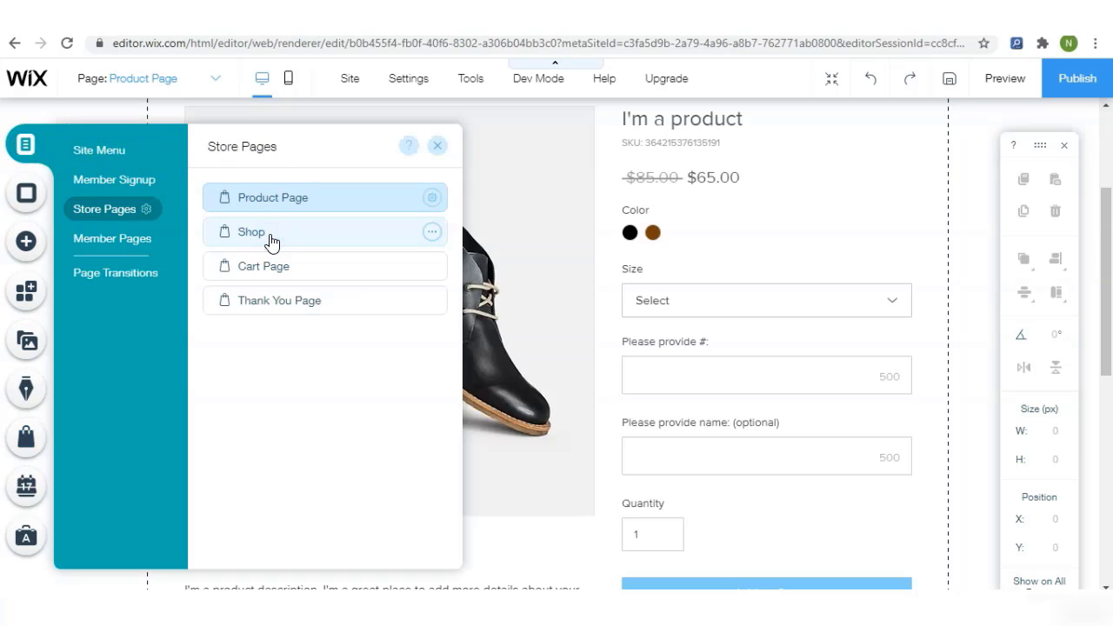
{"action": "left_click", "coordinate": [442, 146]}
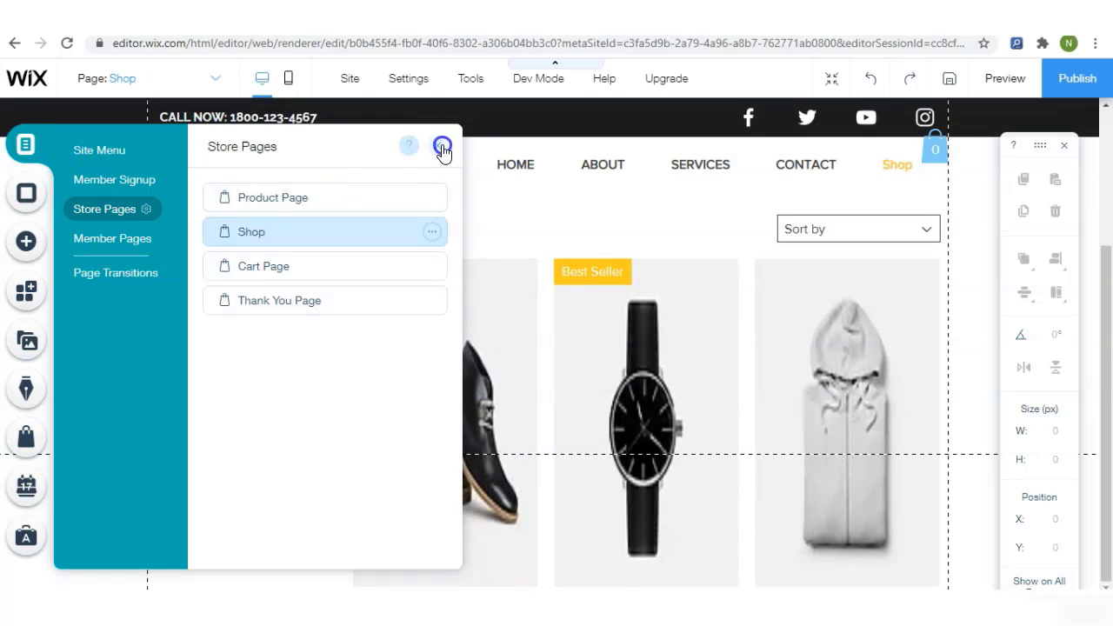
{"action": "left_click", "coordinate": [551, 322]}
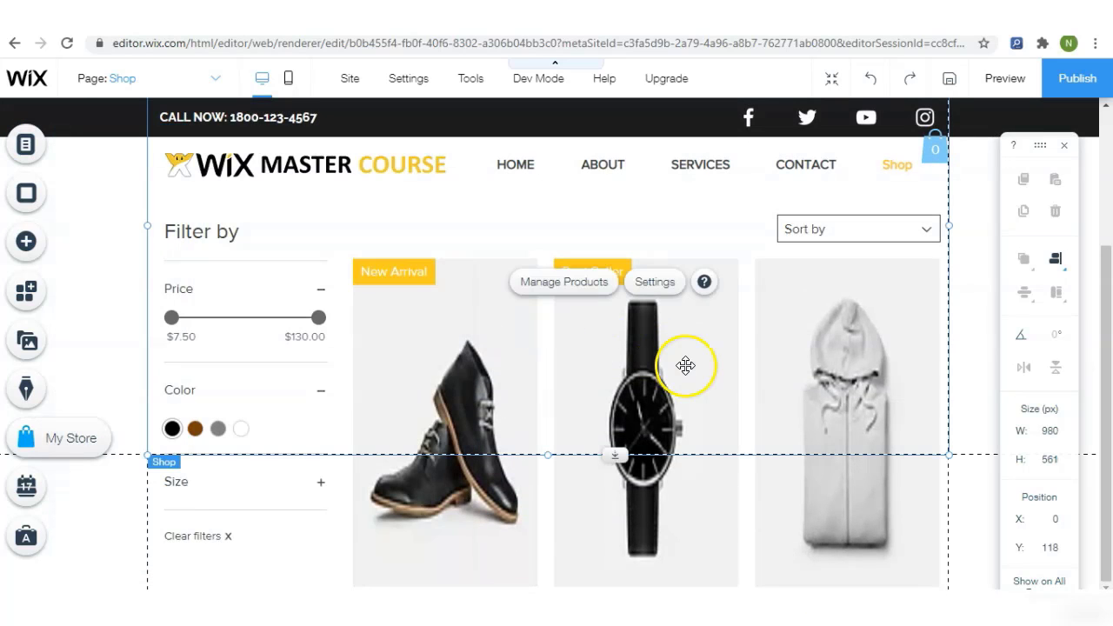
{"action": "scroll", "coordinate": [1107, 272], "scroll_direction": "down", "scroll_amount": 3}
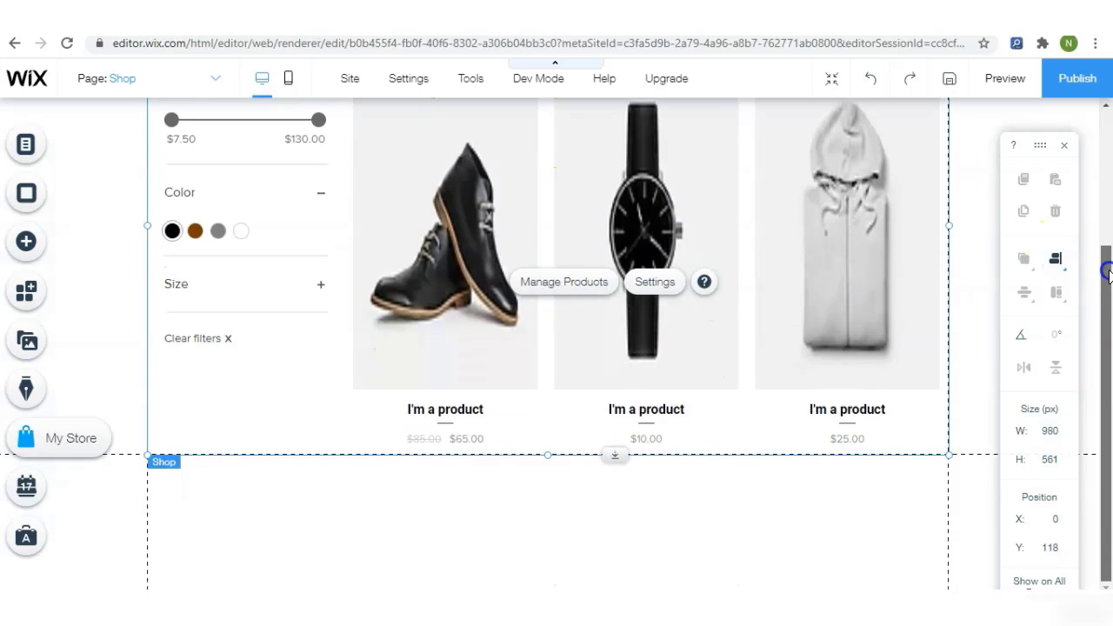
{"action": "left_click_drag", "start_coordinate": [1107, 272], "coordinate": [1106, 179]}
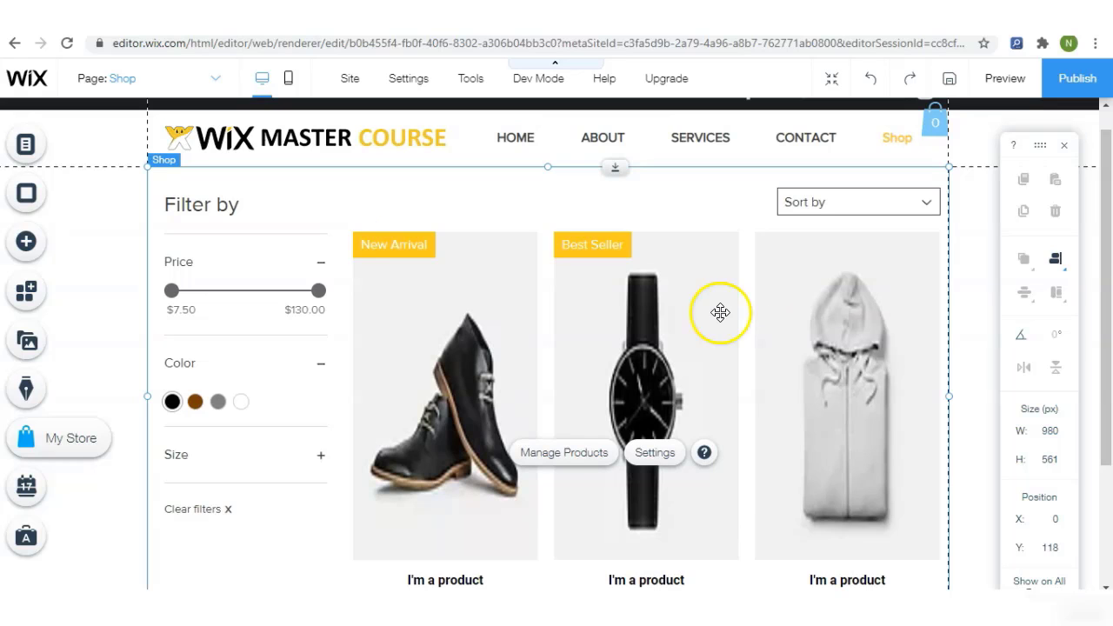
- Add a new site page named "Shoes" and nest it as a subpage under Shop
{"action": "left_click", "coordinate": [31, 144]}
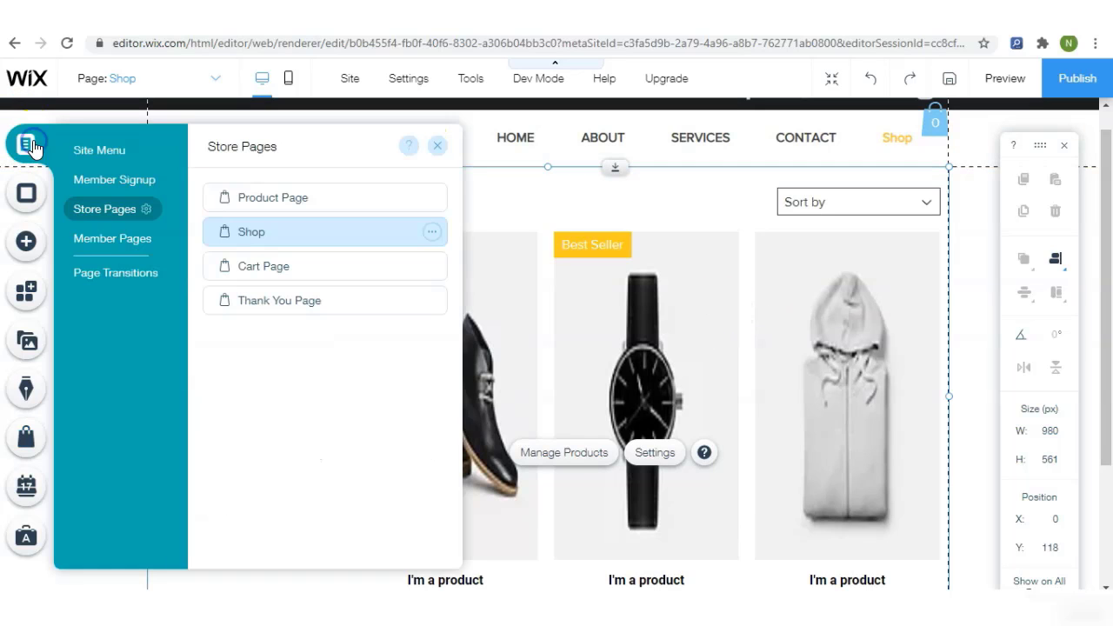
{"action": "left_click", "coordinate": [100, 156]}
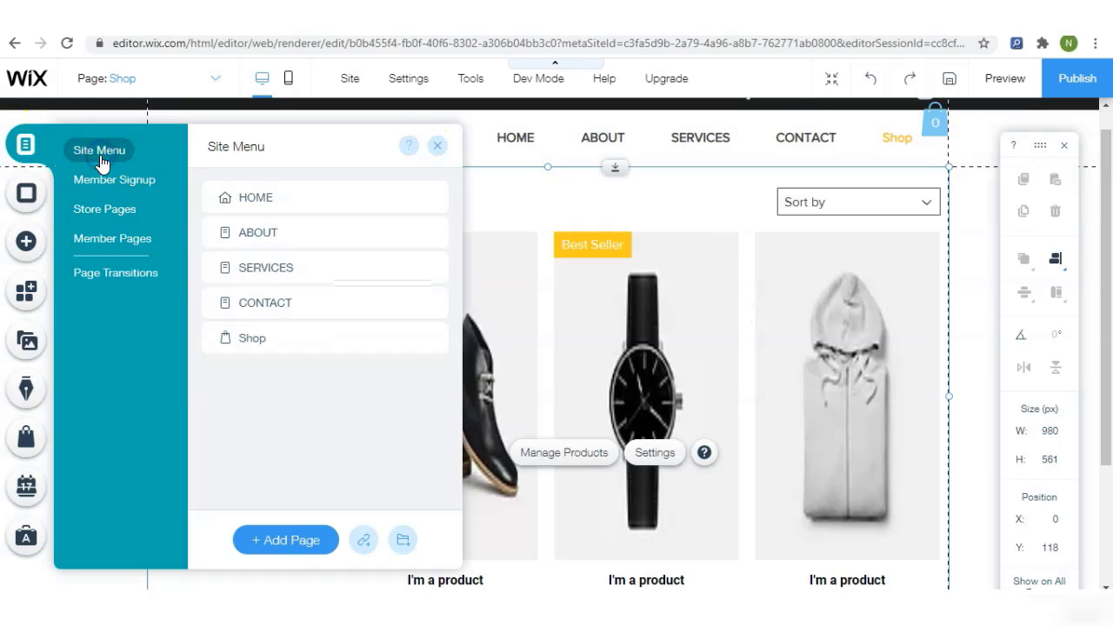
{"action": "left_click", "coordinate": [274, 540]}
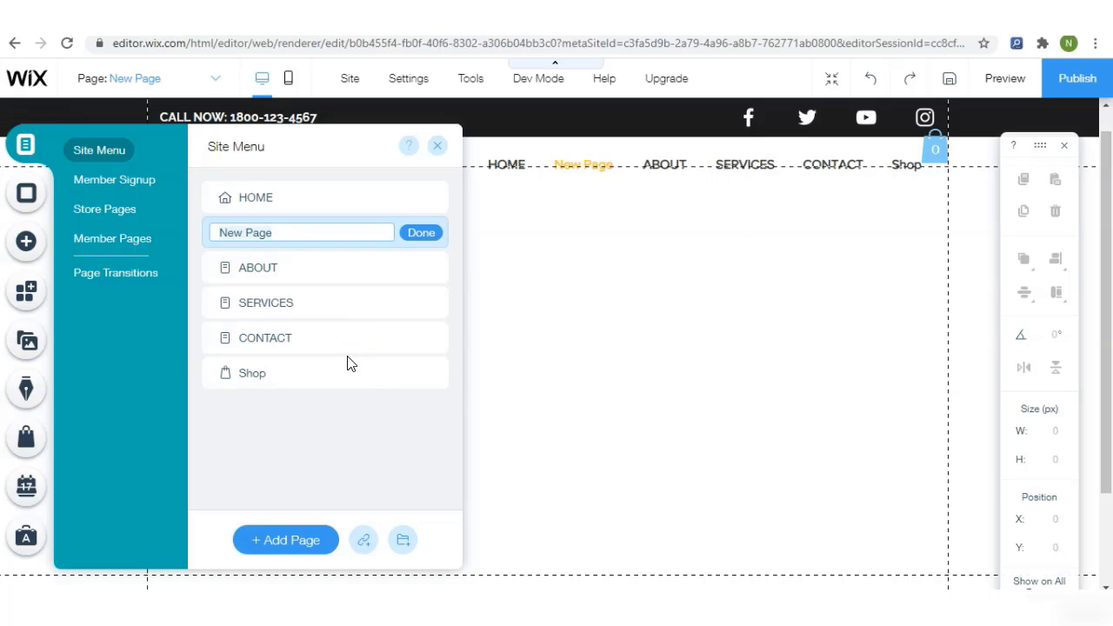
{"action": "type", "text": "Shoes"}
{"action": "key", "text": "Return"}
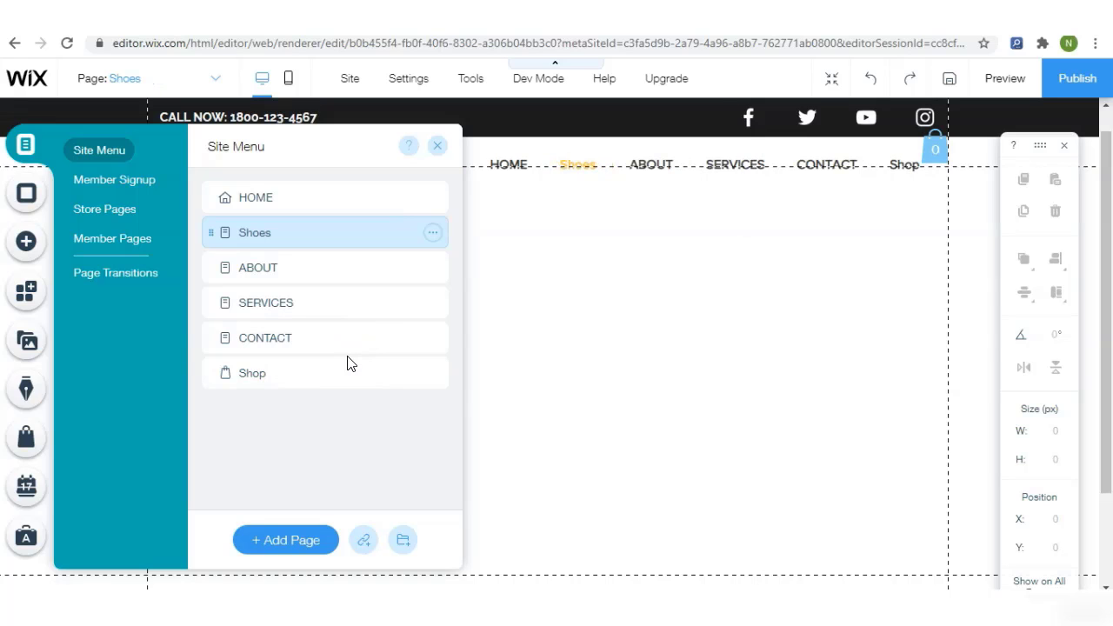
{"action": "left_click_drag", "start_coordinate": [330, 231], "coordinate": [373, 368]}
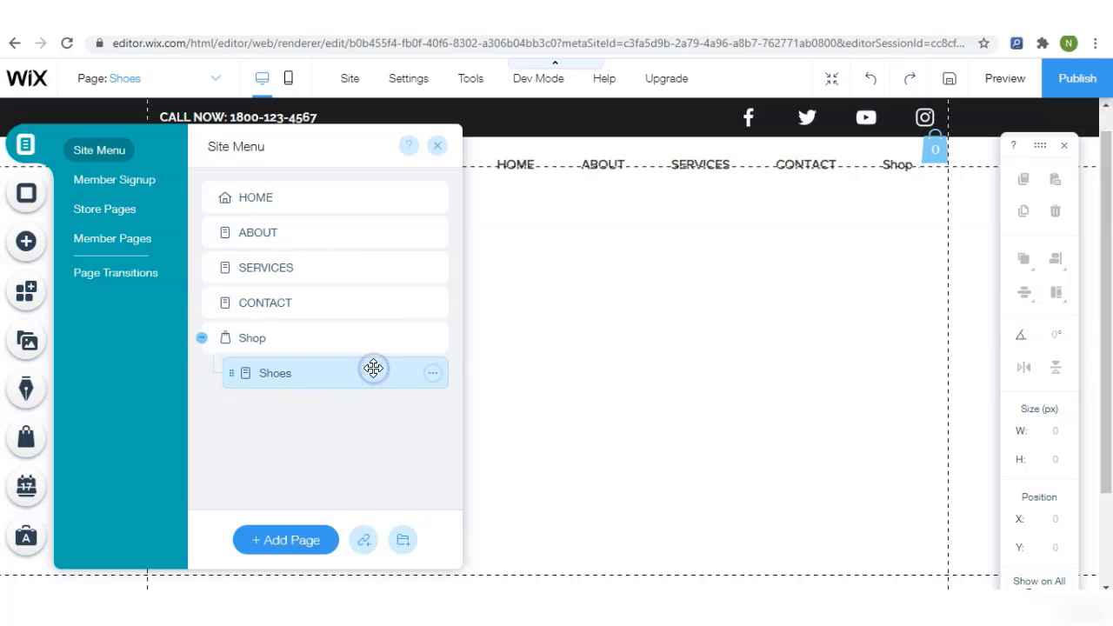
{"action": "left_click", "coordinate": [666, 331]}
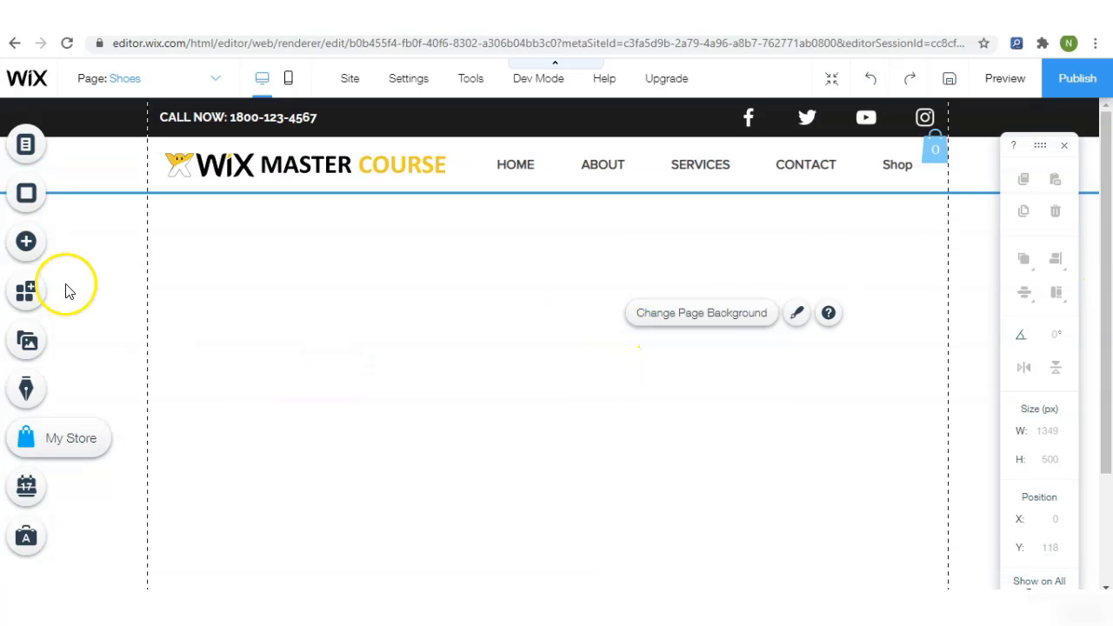
- Add a Grid Product Gallery to the Shoes page and place it just below the header at about X 1, Y 123
{"action": "left_click", "coordinate": [41, 252]}
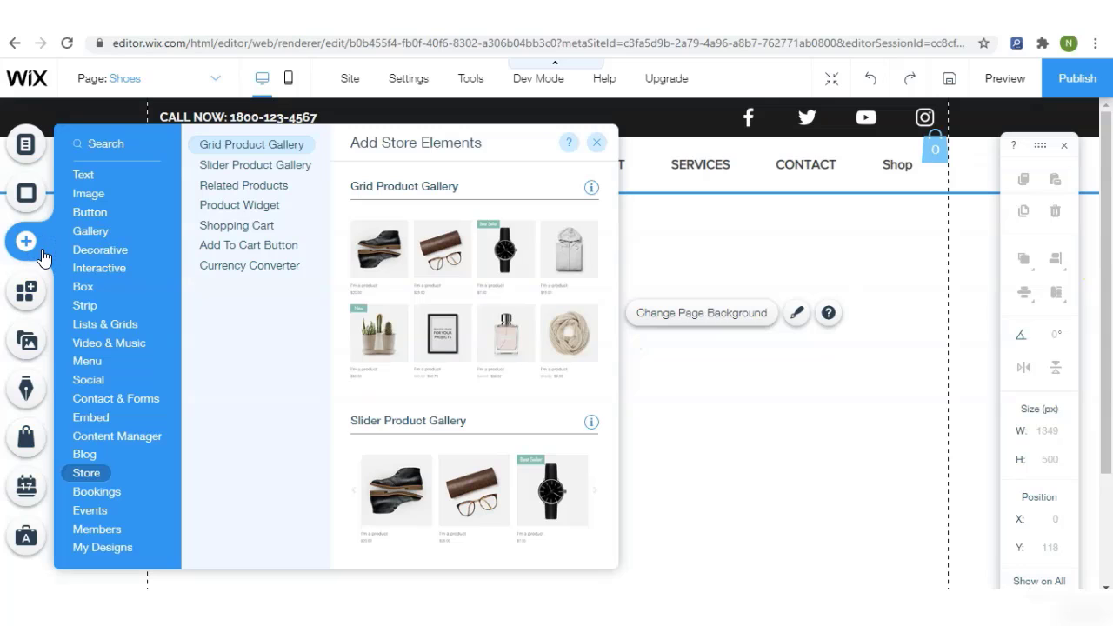
{"action": "left_click", "coordinate": [420, 274]}
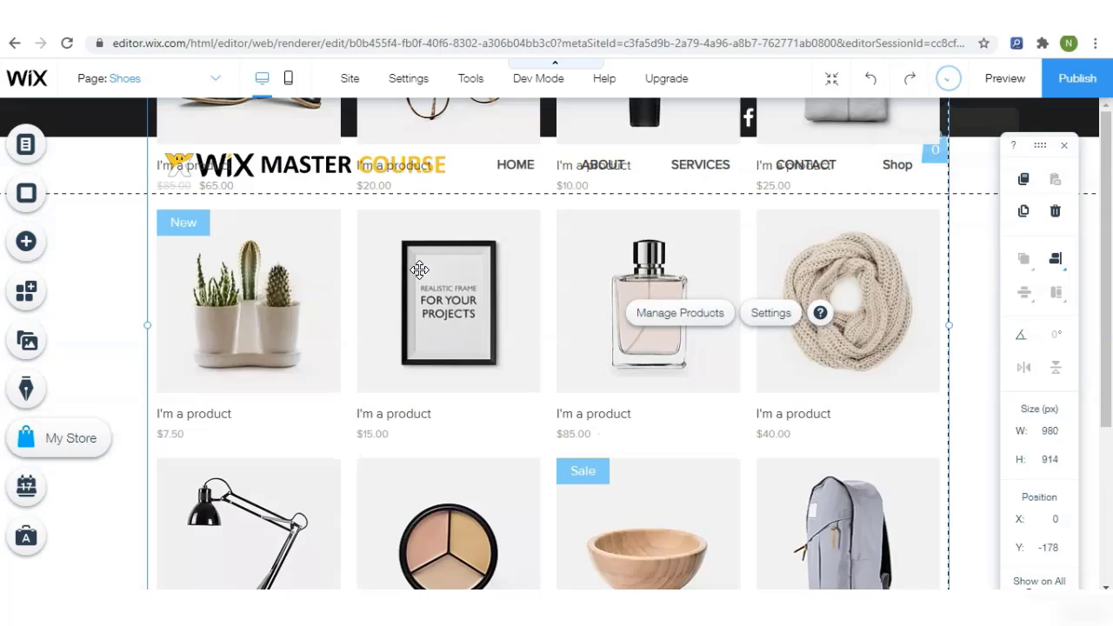
{"action": "left_click_drag", "start_coordinate": [419, 269], "coordinate": [457, 415]}
{"action": "left_click_drag", "start_coordinate": [479, 352], "coordinate": [483, 328]}
{"action": "left_click", "coordinate": [550, 409]}
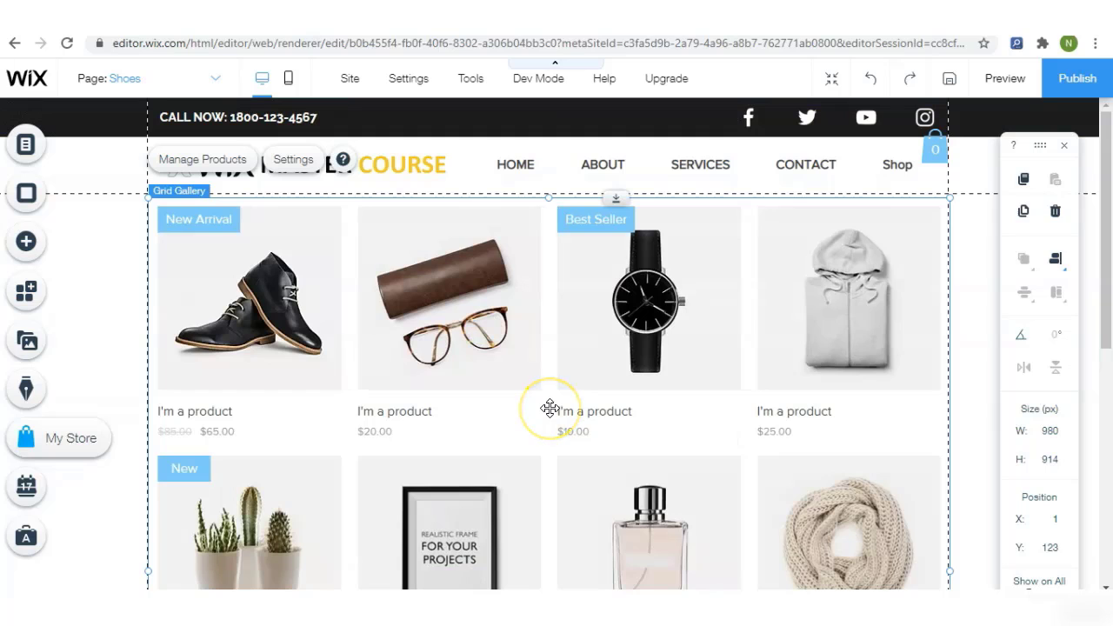
- Set the grid gallery on the Shoes page to display the Shoes collection
{"action": "left_click", "coordinate": [297, 163]}
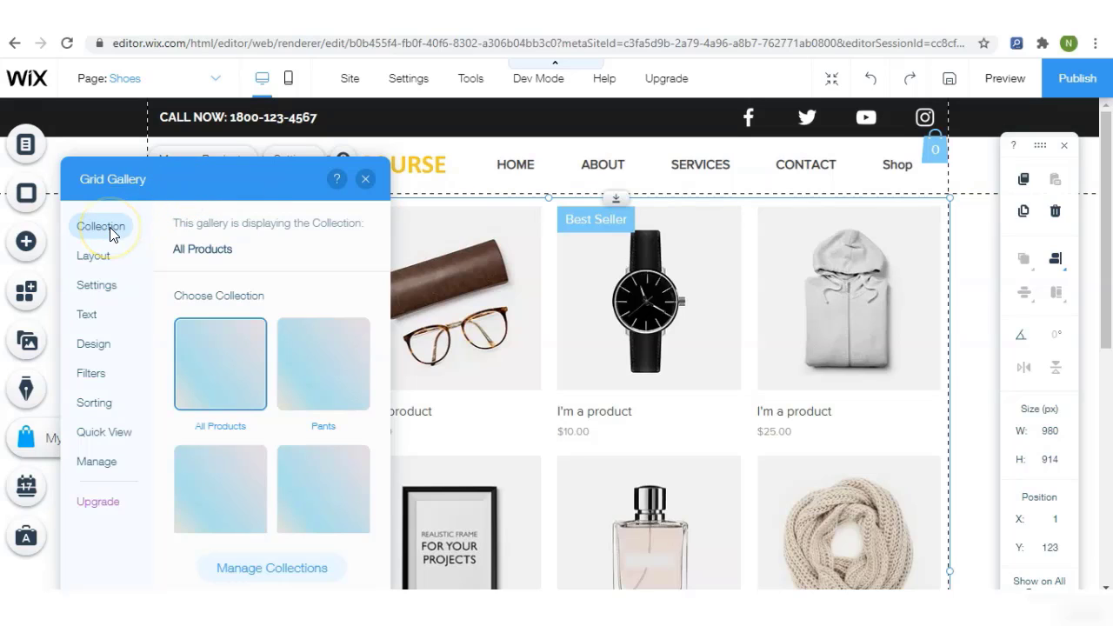
{"action": "scroll", "coordinate": [387, 336], "scroll_direction": "down", "scroll_amount": 2}
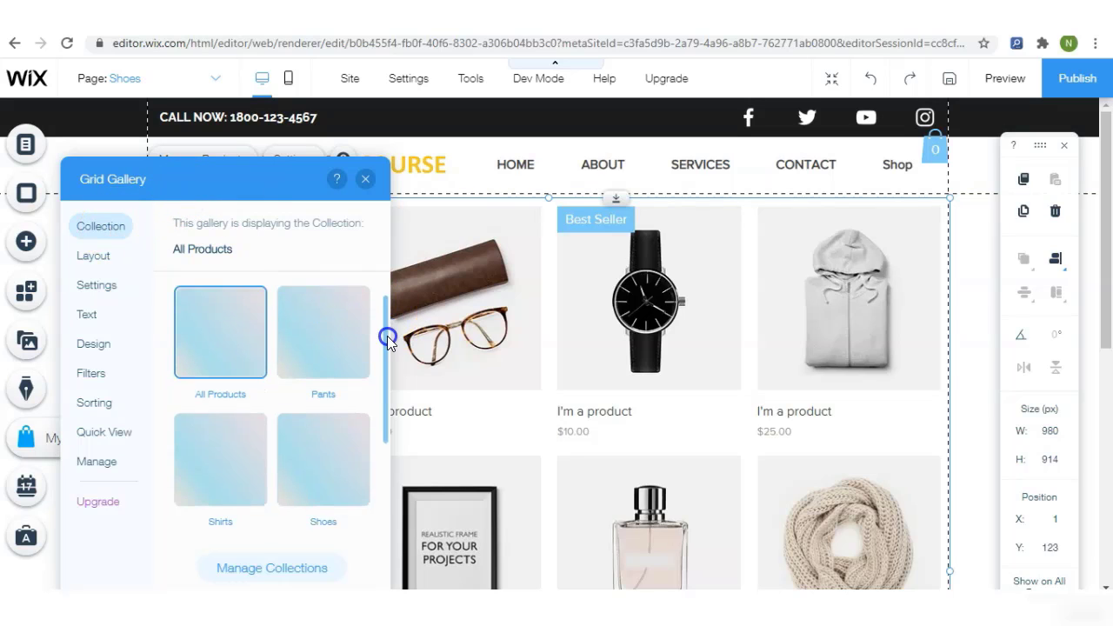
{"action": "scroll", "coordinate": [386, 335], "scroll_direction": "down", "scroll_amount": 1}
{"action": "left_click", "coordinate": [360, 401]}
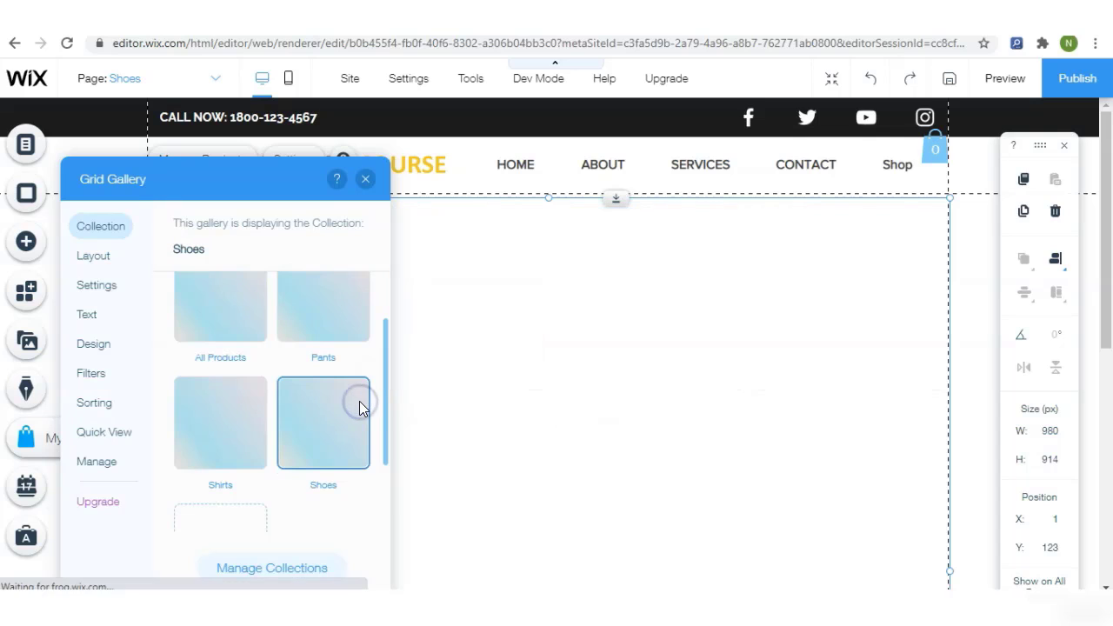
{"action": "left_click", "coordinate": [366, 178]}
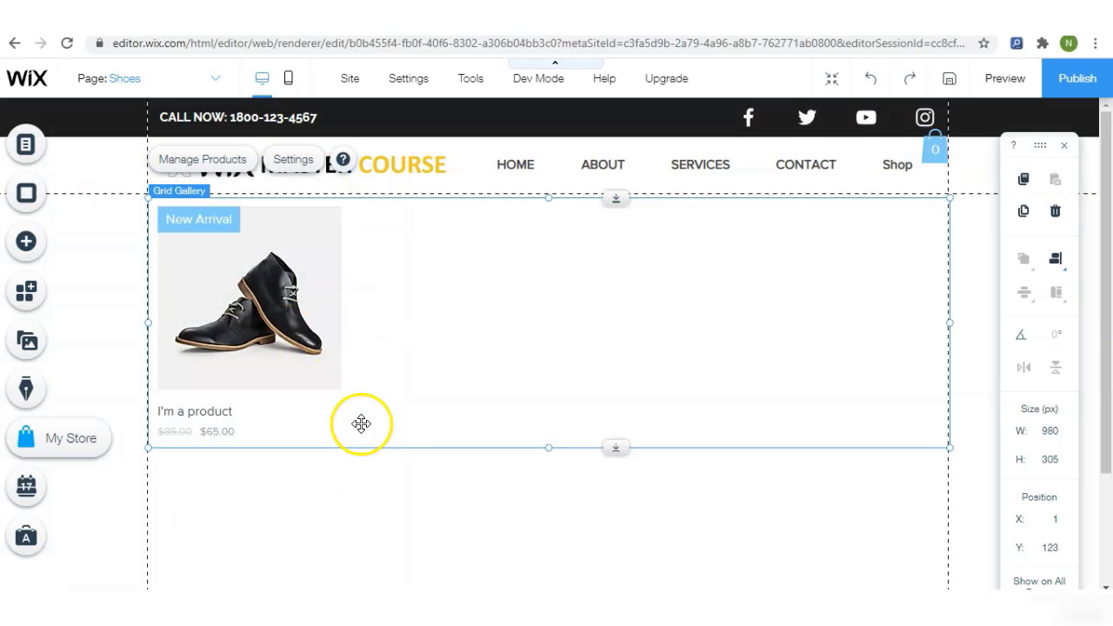
{"action": "left_click", "coordinate": [293, 494]}
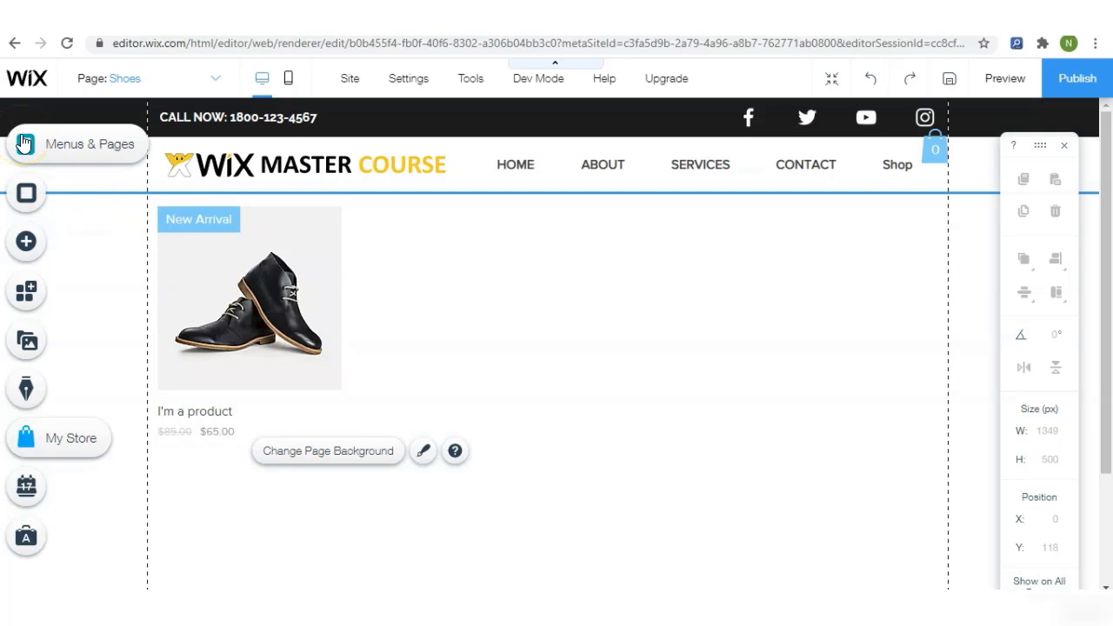
- Preview the site and check navigation to the Shop page and its Shoes subpage
{"action": "left_click", "coordinate": [218, 281]}
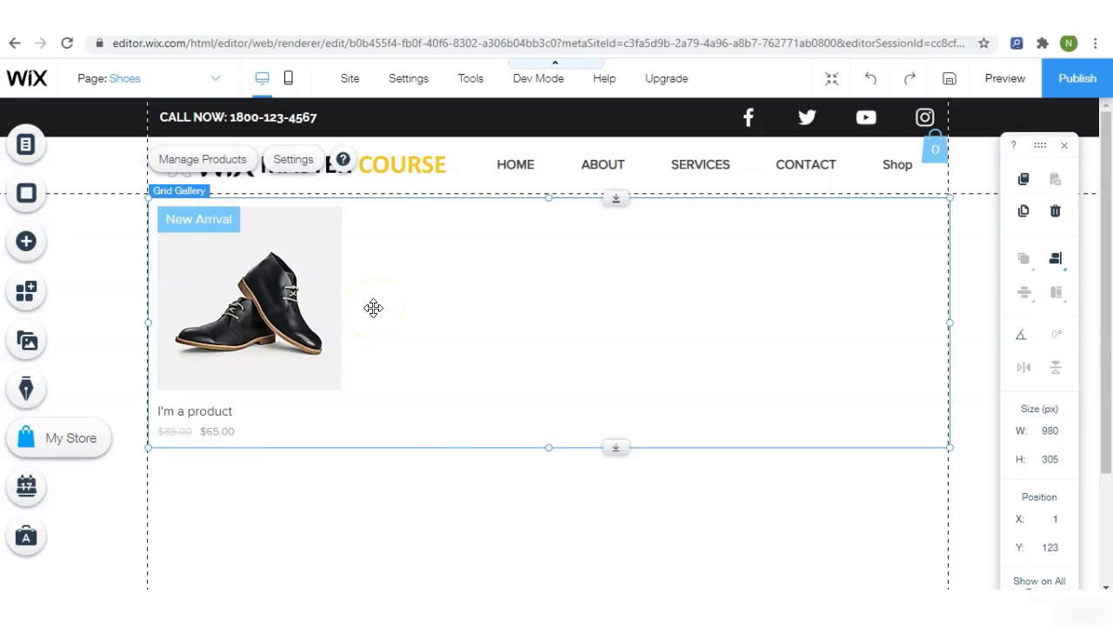
{"action": "left_click", "coordinate": [310, 286]}
{"action": "left_click", "coordinate": [1008, 80]}
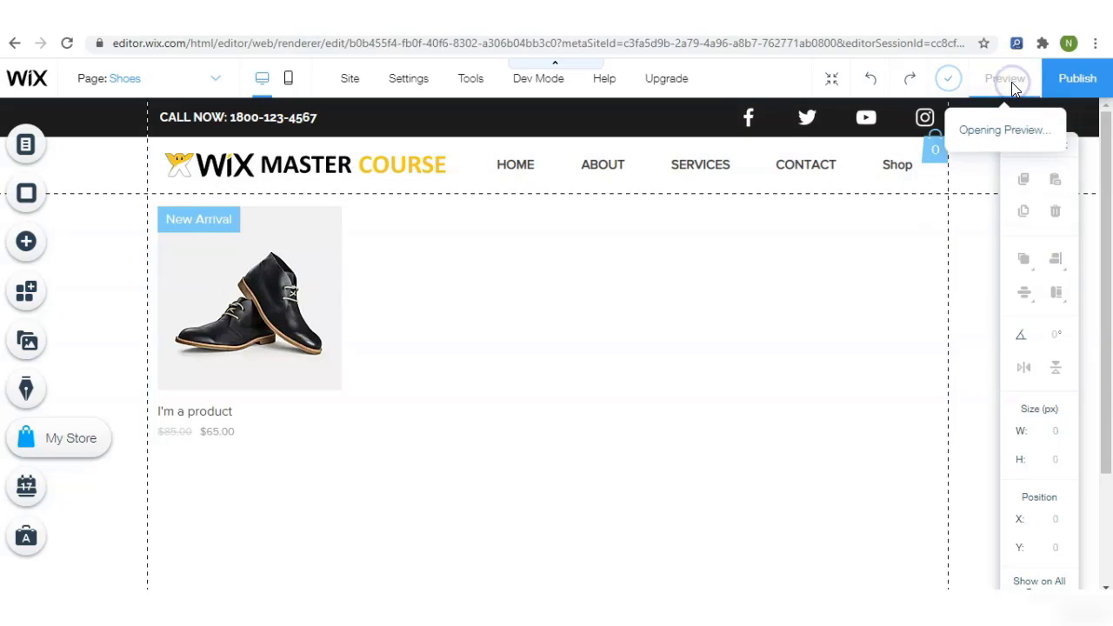
{"action": "mouse_move", "coordinate": [895, 223]}
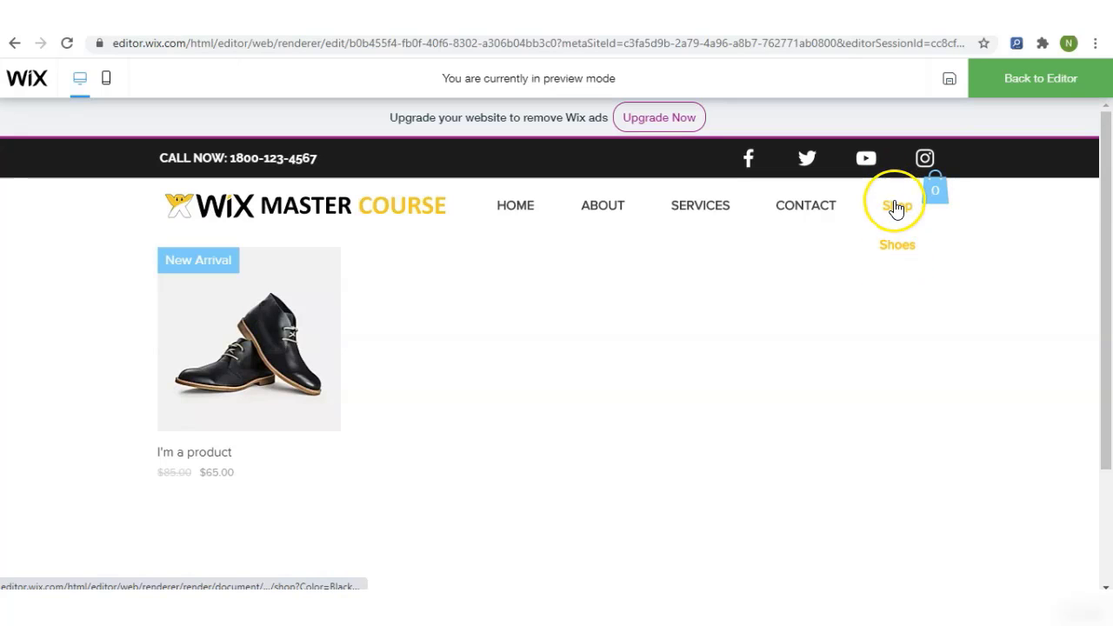
{"action": "left_click", "coordinate": [896, 207]}
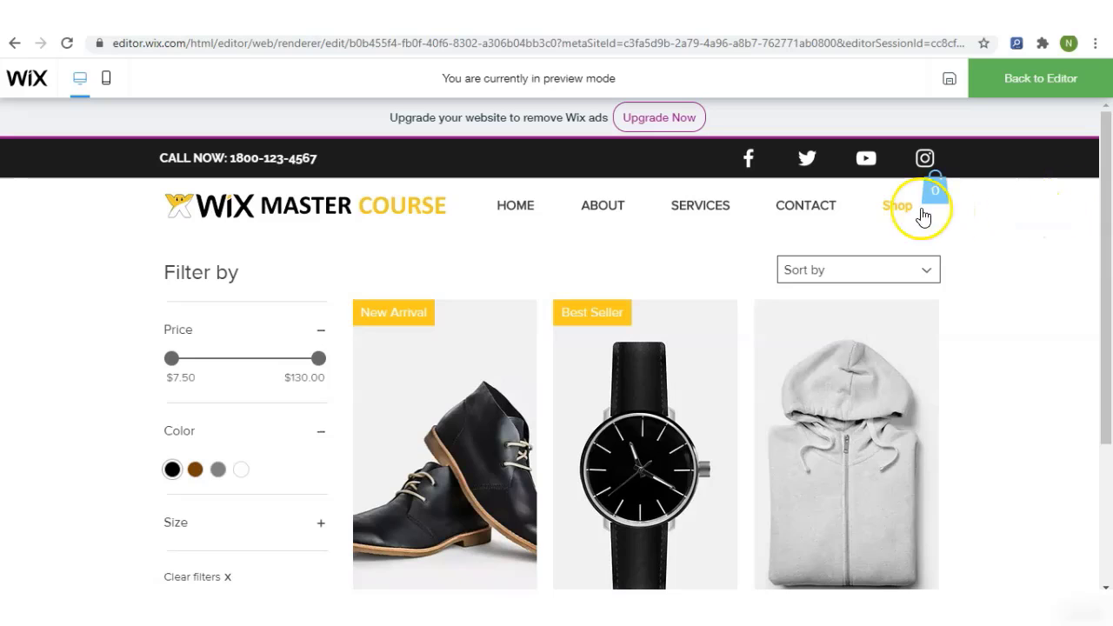
{"action": "mouse_move", "coordinate": [887, 217]}
{"action": "left_click", "coordinate": [889, 247]}
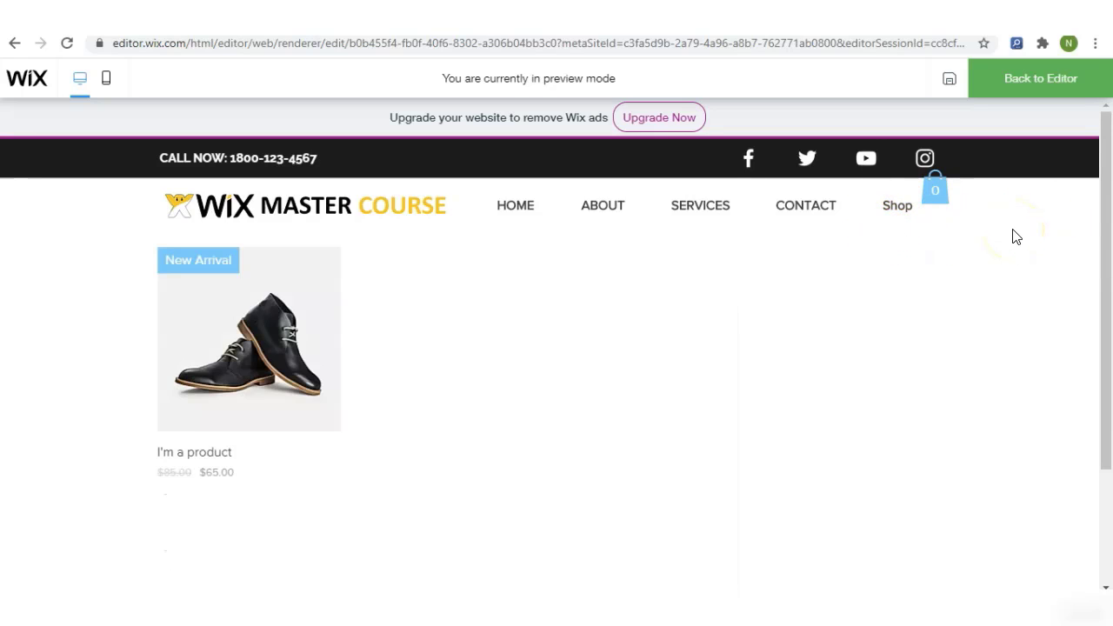
{"action": "mouse_move", "coordinate": [909, 219]}
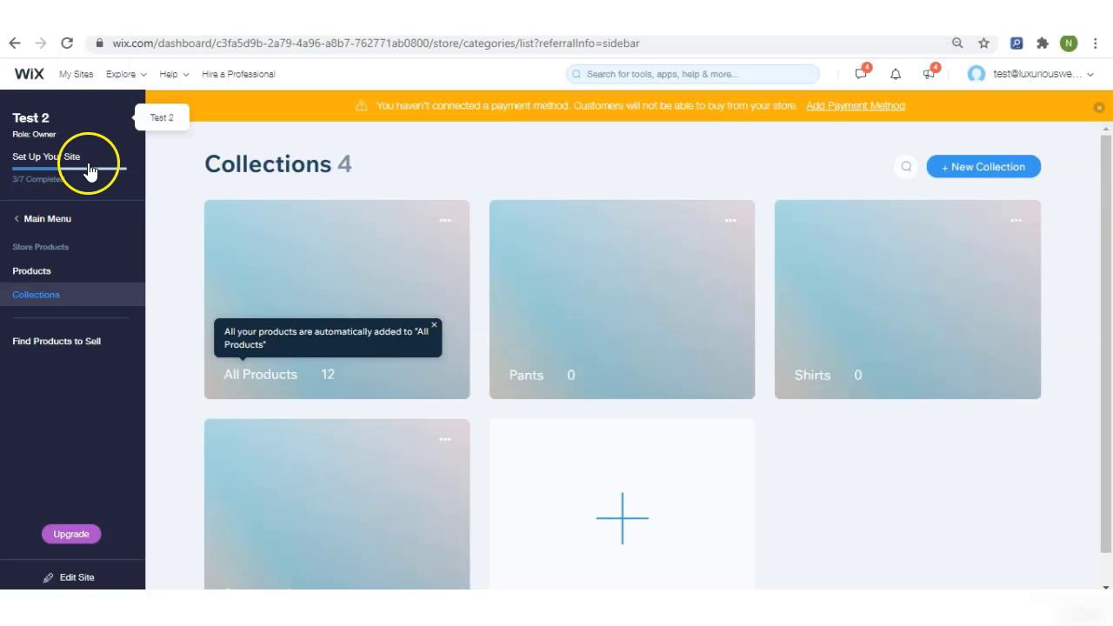
- Switch to the site dashboard, open the Accept Payments settings and review the available payment methods
{"action": "left_click", "coordinate": [47, 220]}
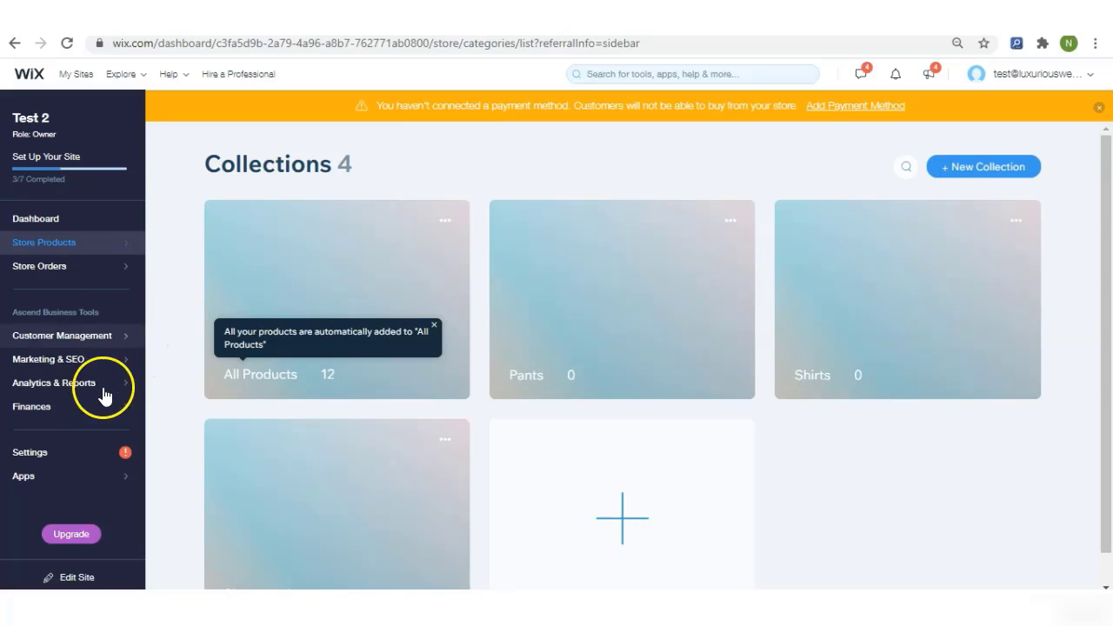
{"action": "left_click", "coordinate": [61, 454]}
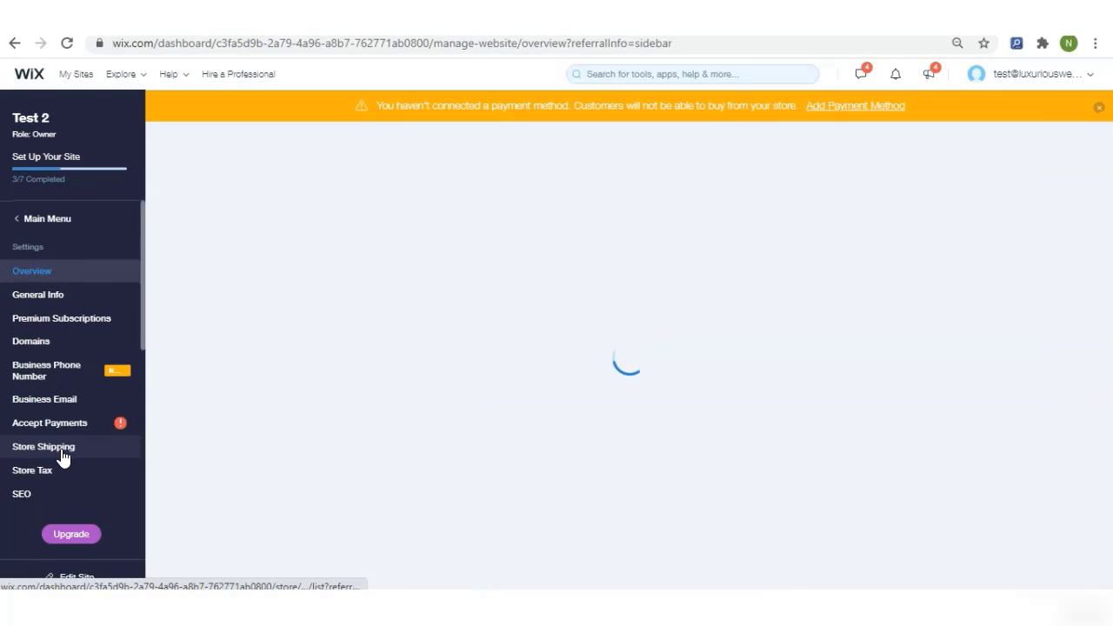
{"action": "scroll", "coordinate": [141, 300], "scroll_direction": "down", "scroll_amount": 3}
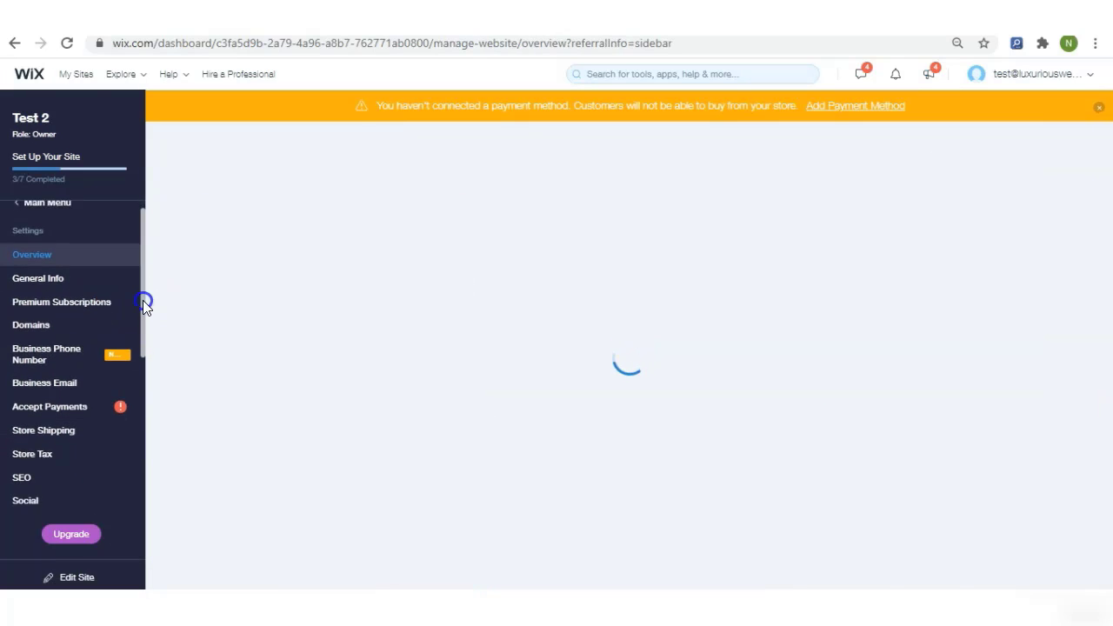
{"action": "left_click", "coordinate": [99, 324]}
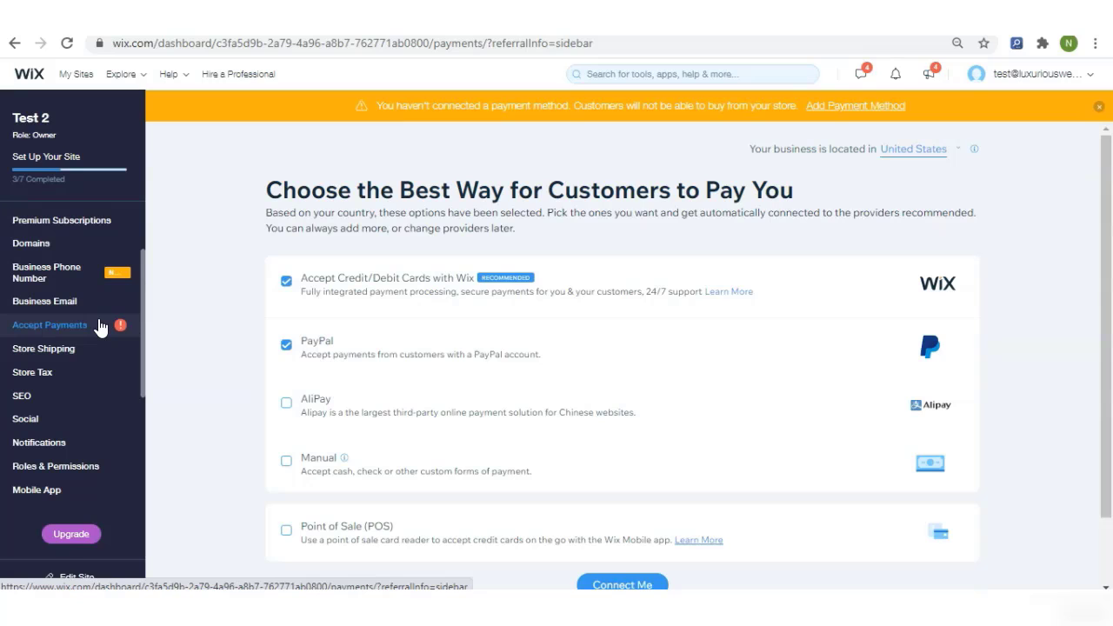
{"action": "left_click_drag", "start_coordinate": [1106, 195], "coordinate": [1109, 238]}
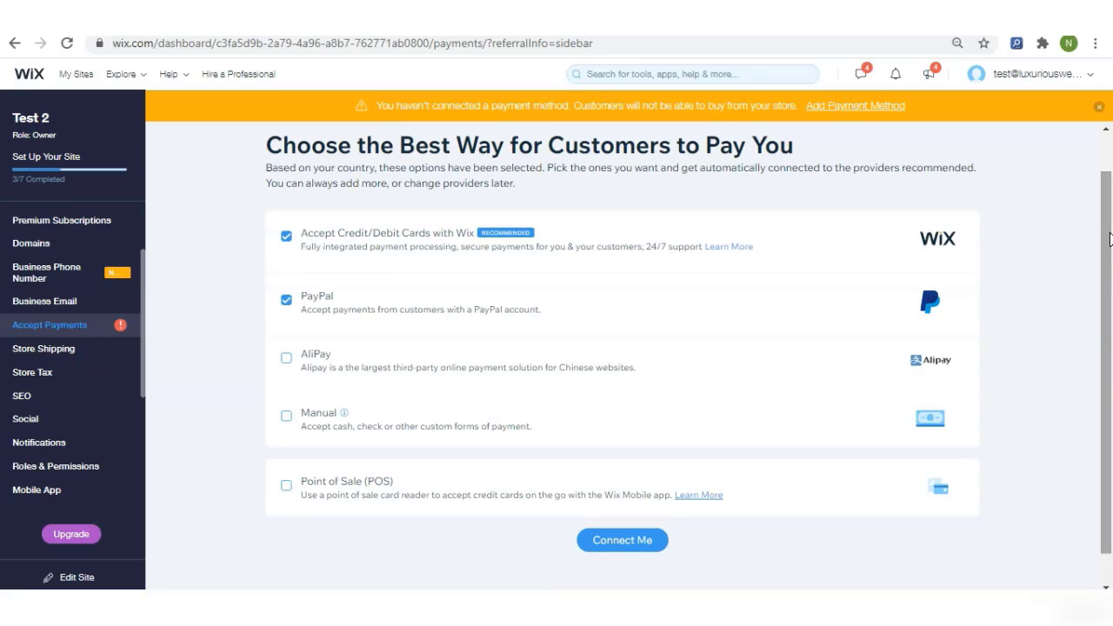
{"action": "left_click", "coordinate": [761, 318]}
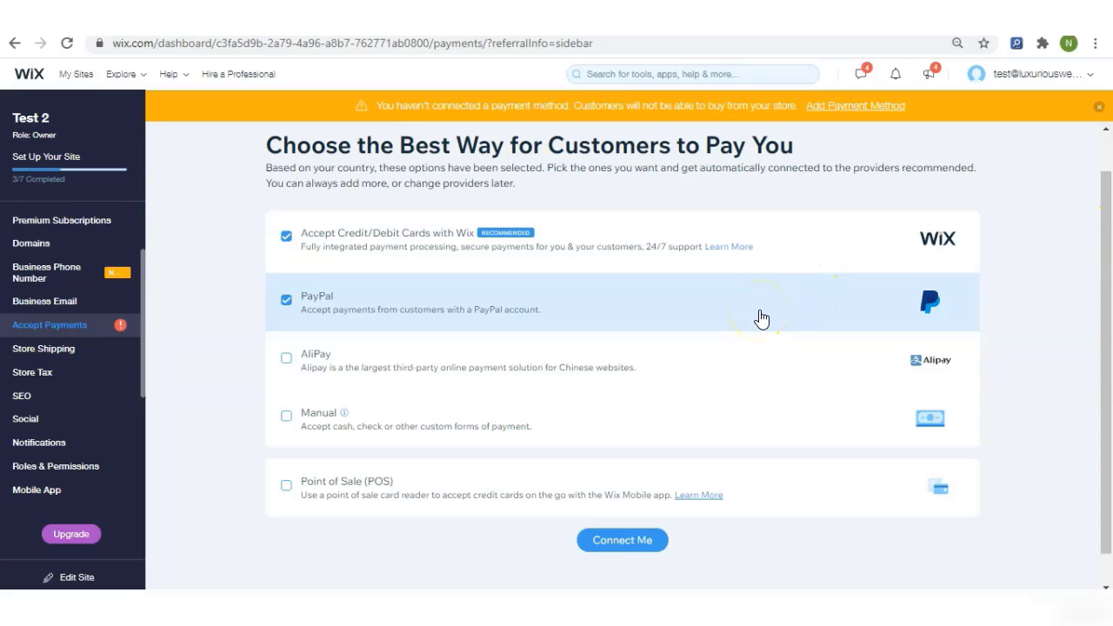
- Start connecting credit/debit cards and PayPal, review the restricted products check, and return to the payment methods
{"action": "left_click", "coordinate": [762, 267]}
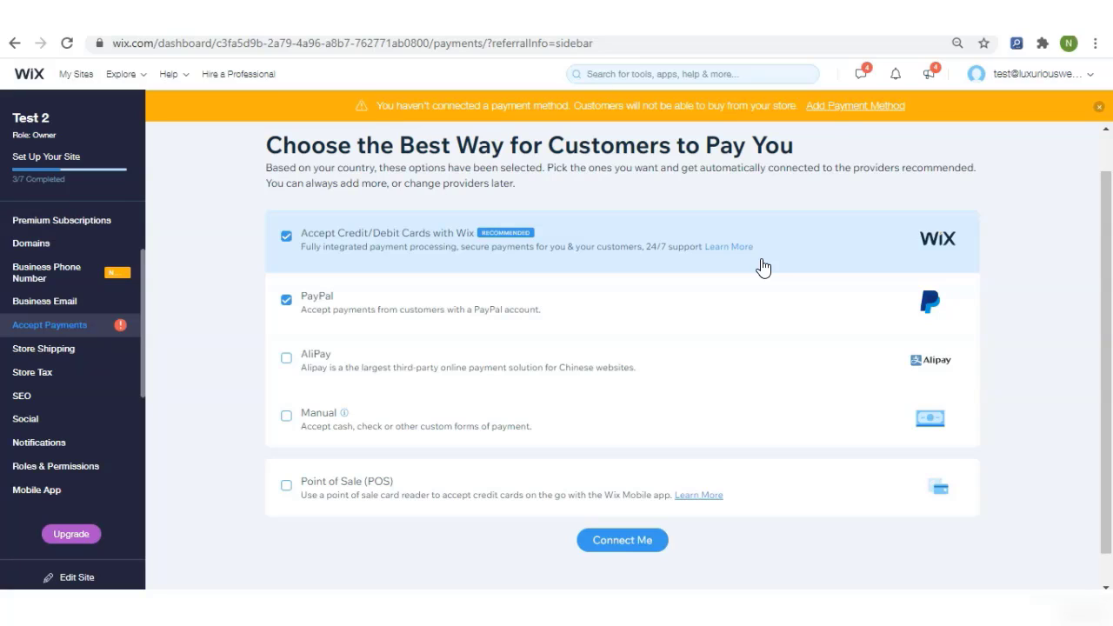
{"action": "left_click", "coordinate": [702, 306]}
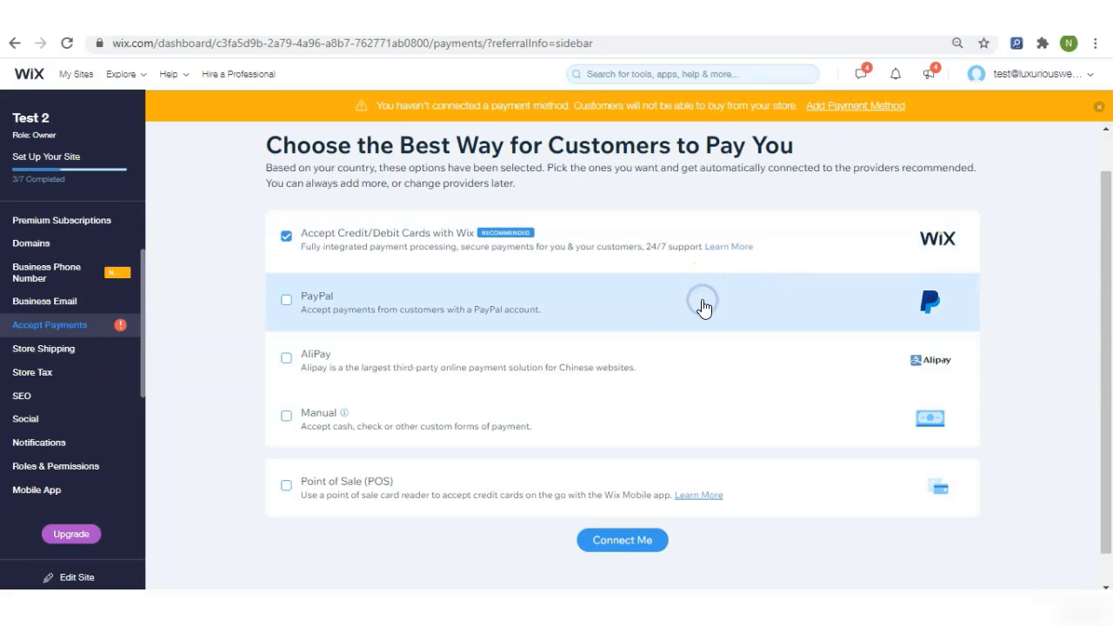
{"action": "left_click", "coordinate": [702, 306]}
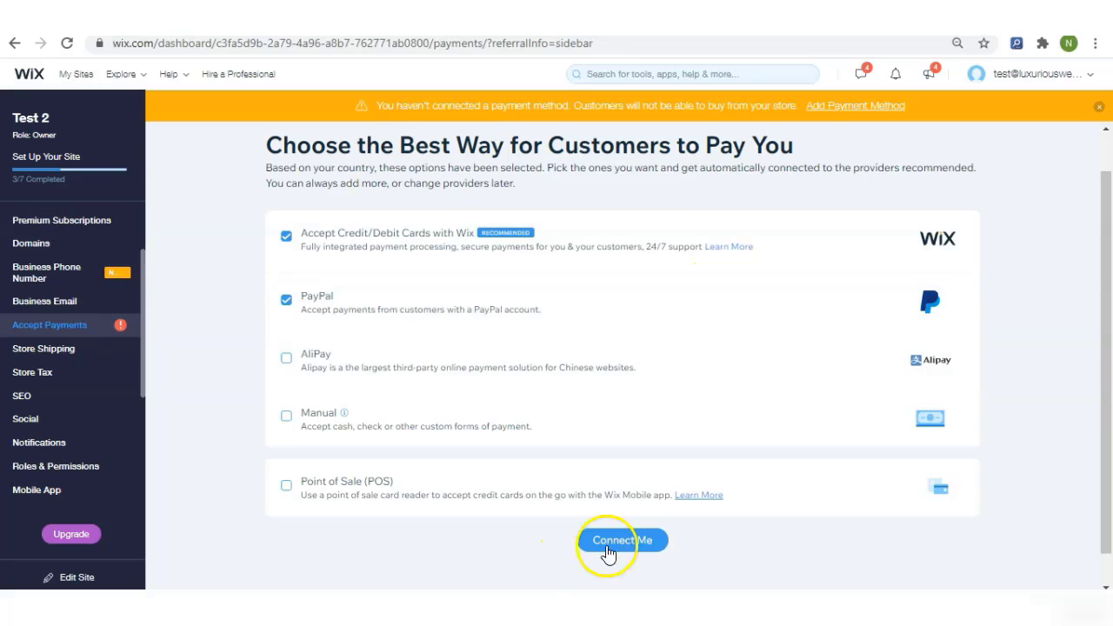
{"action": "left_click", "coordinate": [632, 538]}
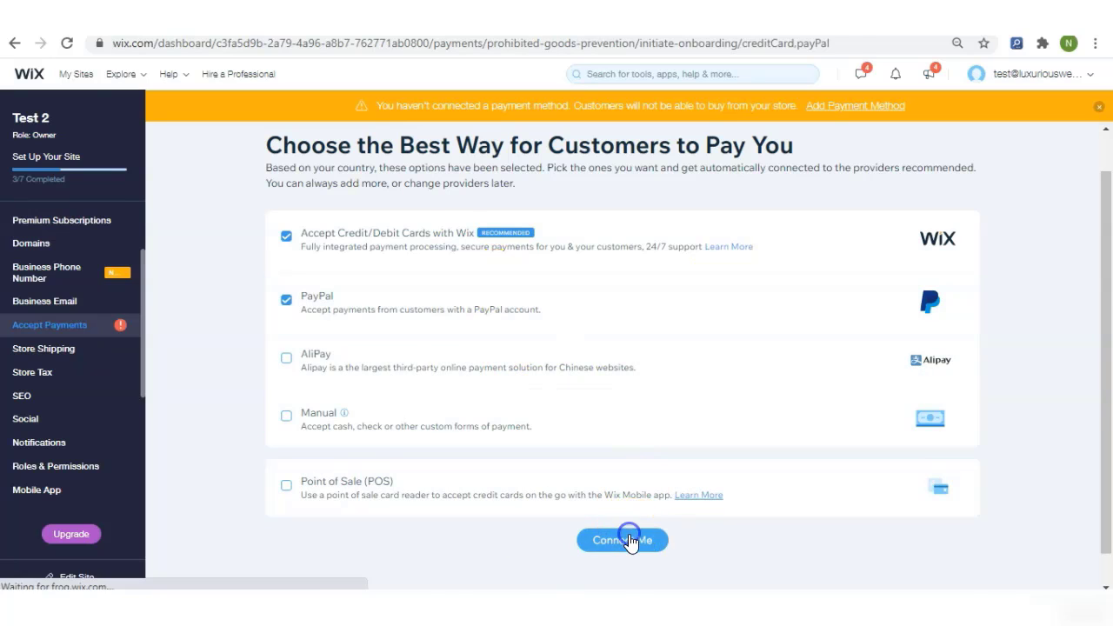
{"action": "left_click_drag", "start_coordinate": [1101, 146], "coordinate": [1104, 234]}
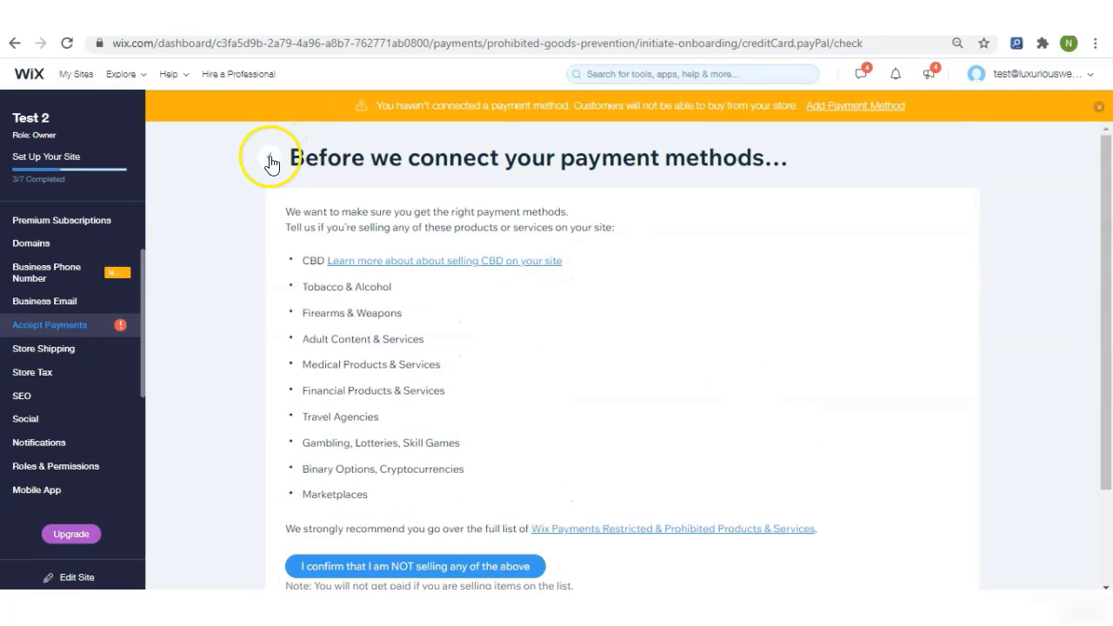
{"action": "left_click", "coordinate": [270, 158]}
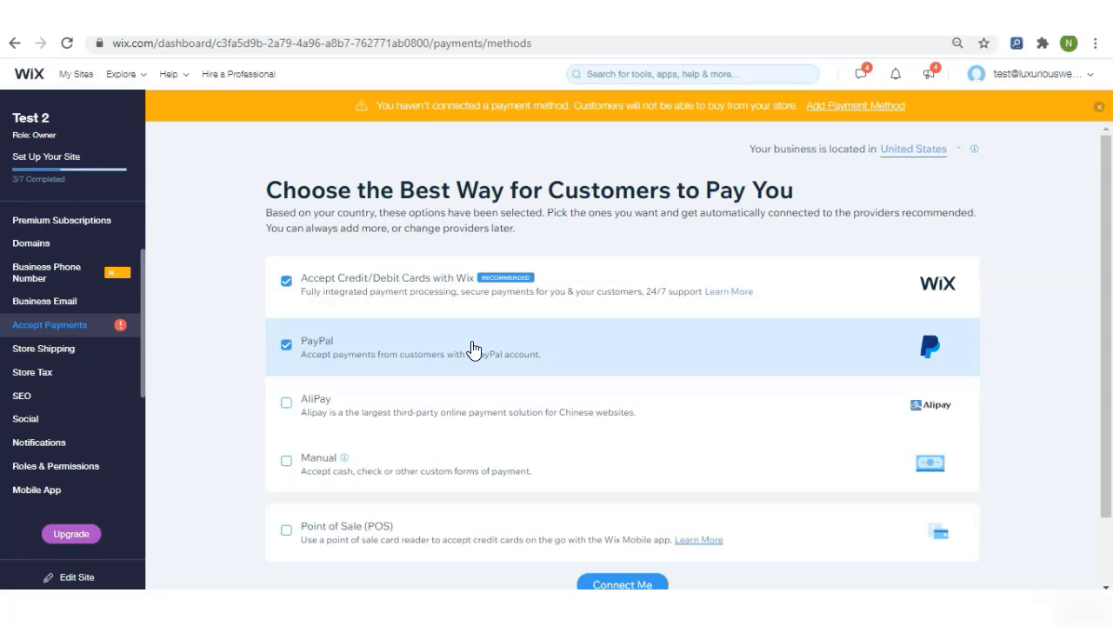
- Deselect PayPal, start connecting only credit/debit cards with Wix, and review the restricted products check before returning to the payment methods
{"action": "left_click", "coordinate": [460, 277]}
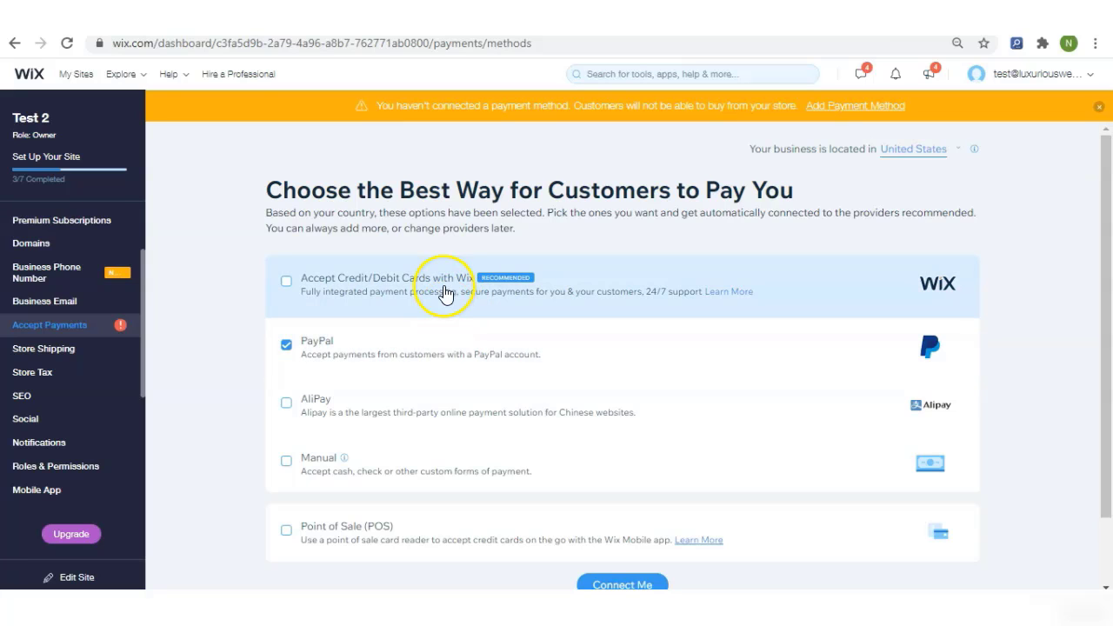
{"action": "left_click", "coordinate": [442, 289]}
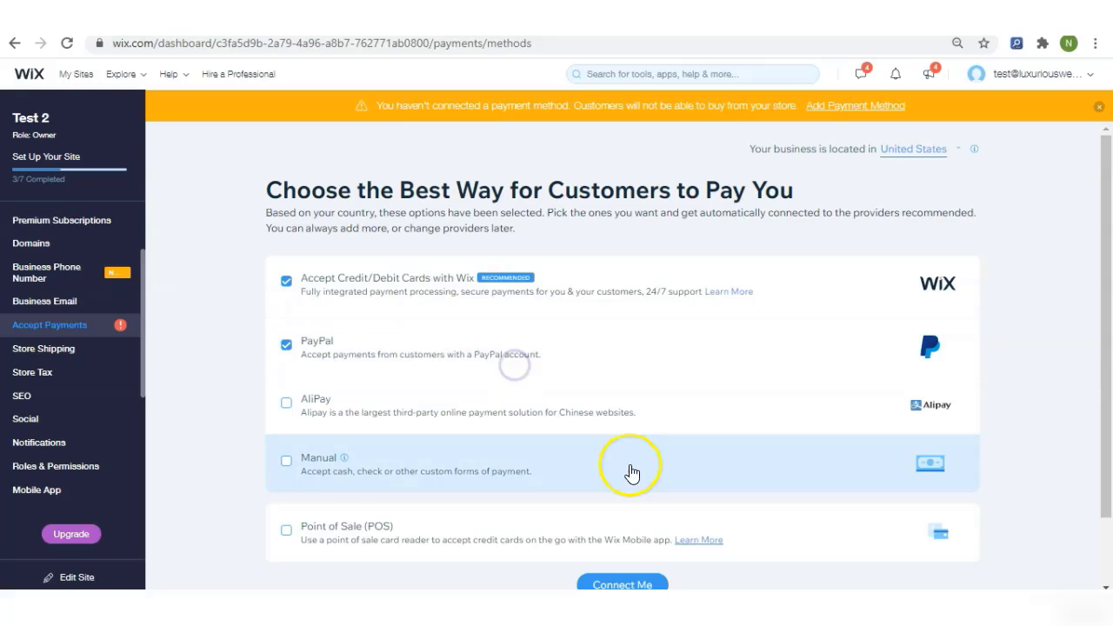
{"action": "left_click", "coordinate": [288, 348]}
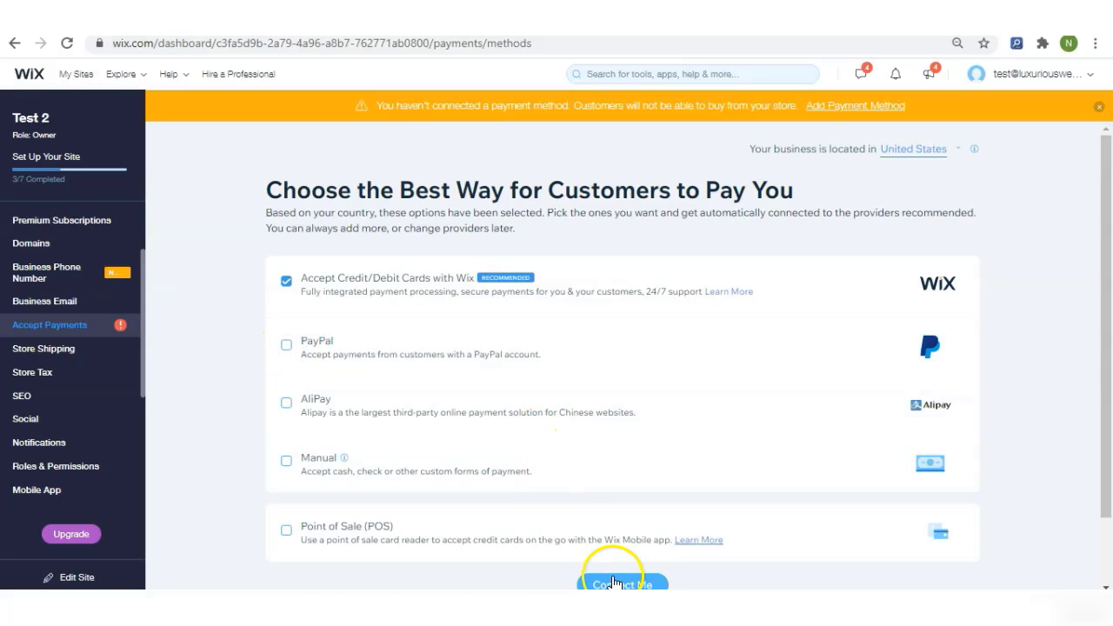
{"action": "left_click", "coordinate": [611, 581]}
{"action": "left_click_drag", "start_coordinate": [1095, 273], "coordinate": [1095, 334]}
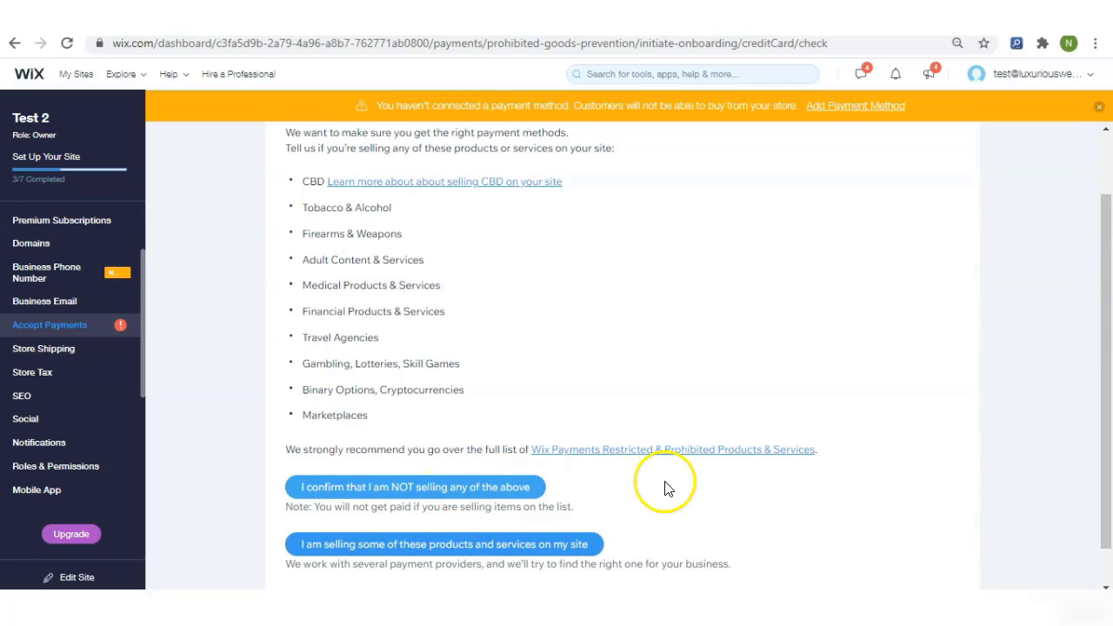
{"action": "left_click_drag", "start_coordinate": [1103, 343], "coordinate": [1105, 212]}
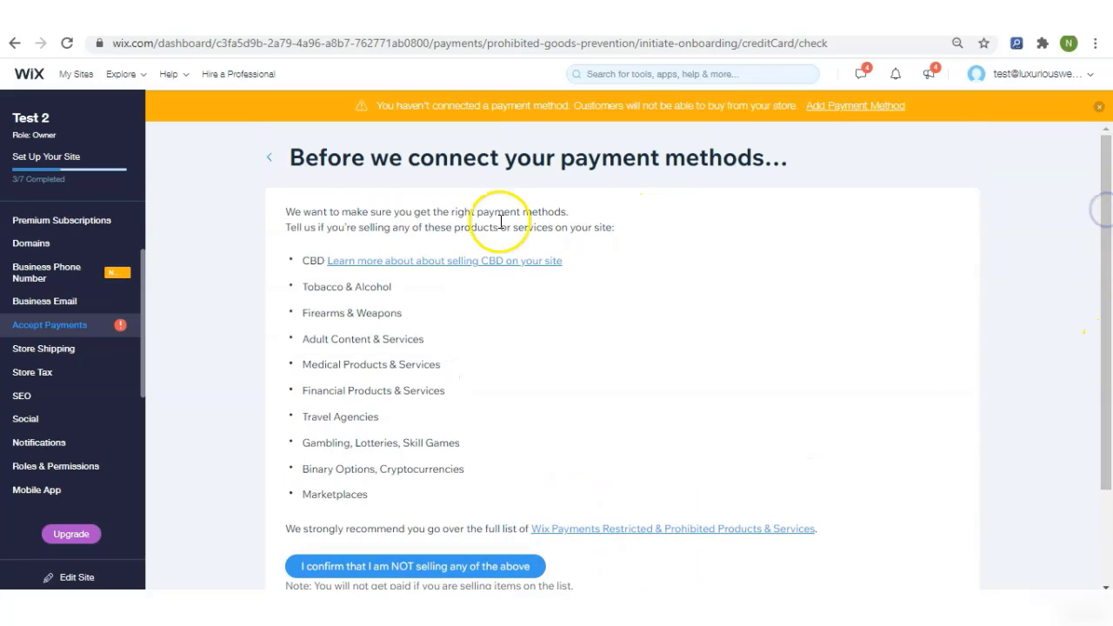
{"action": "left_click", "coordinate": [270, 158]}
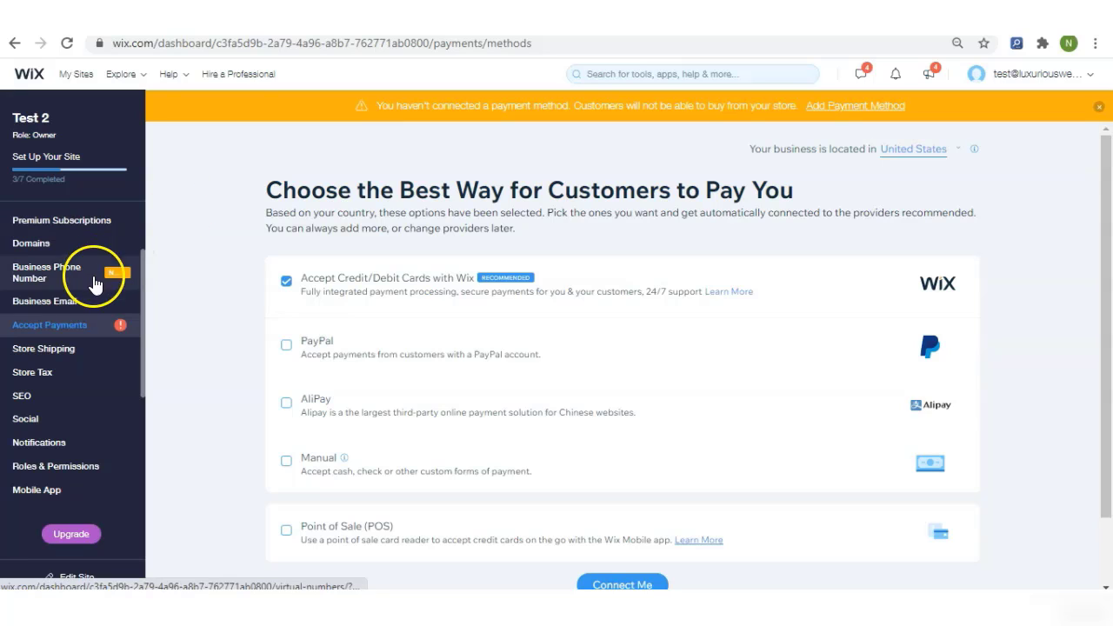
- Open the Store Shipping settings and bring up the Domestic region's shipping rule with its shipping calculation and delivery option fields
{"action": "left_click", "coordinate": [69, 353]}
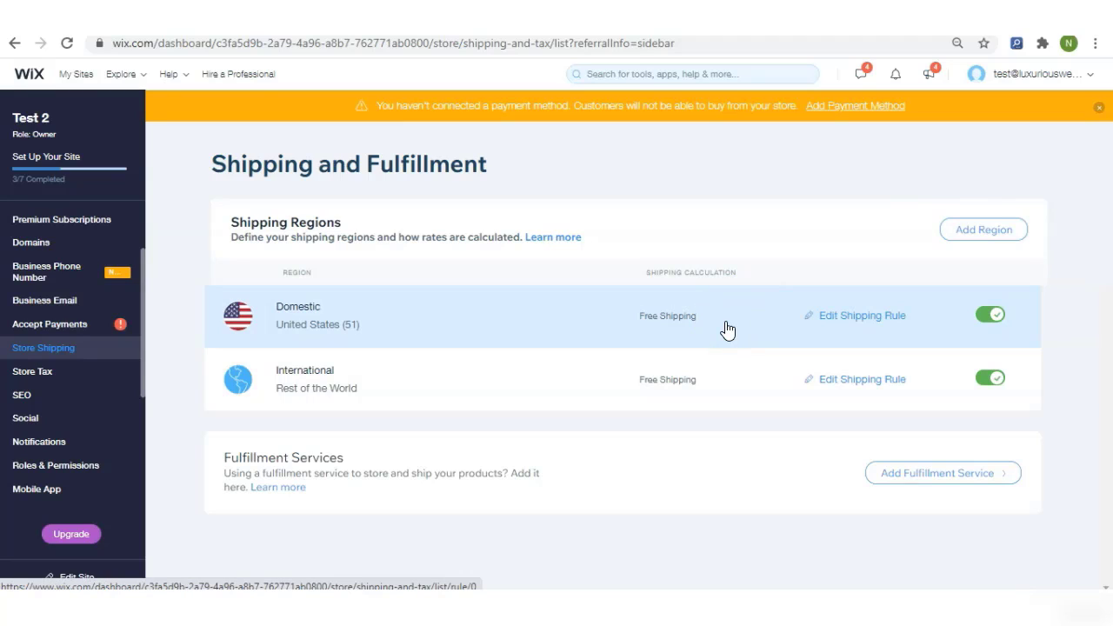
{"action": "left_click", "coordinate": [991, 380]}
{"action": "left_click", "coordinate": [745, 337]}
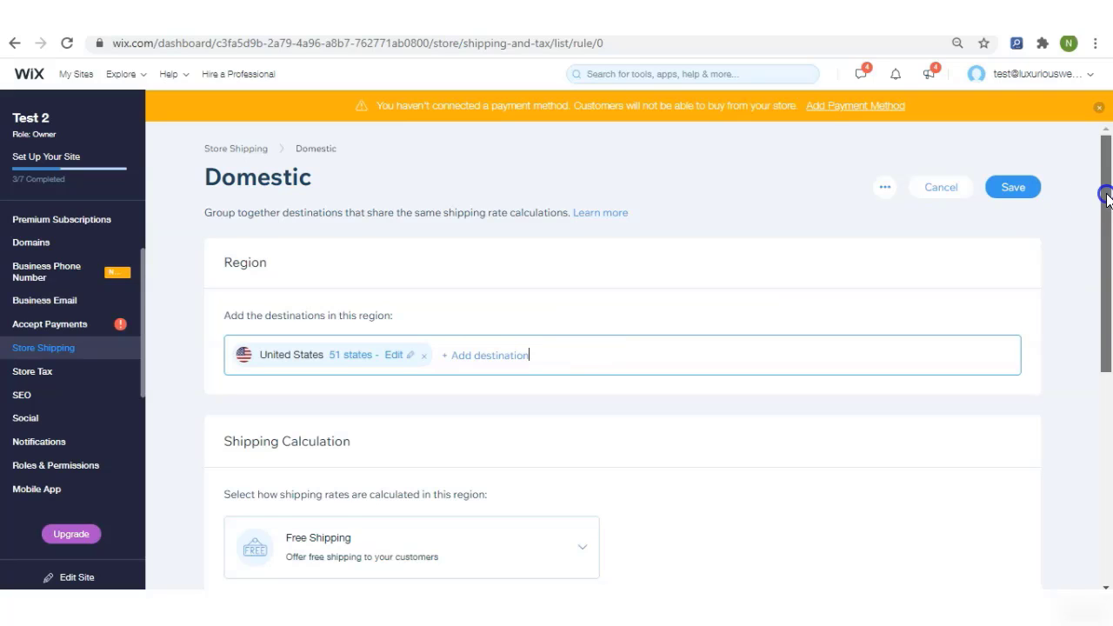
{"action": "left_click_drag", "start_coordinate": [1106, 199], "coordinate": [1101, 315]}
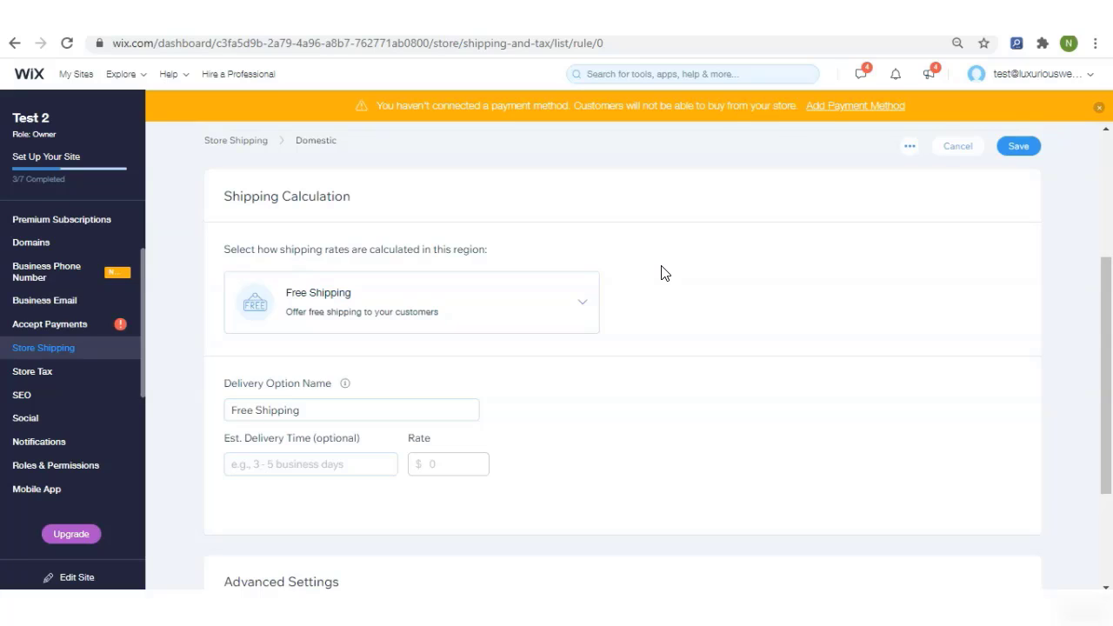
{"action": "left_click", "coordinate": [441, 318]}
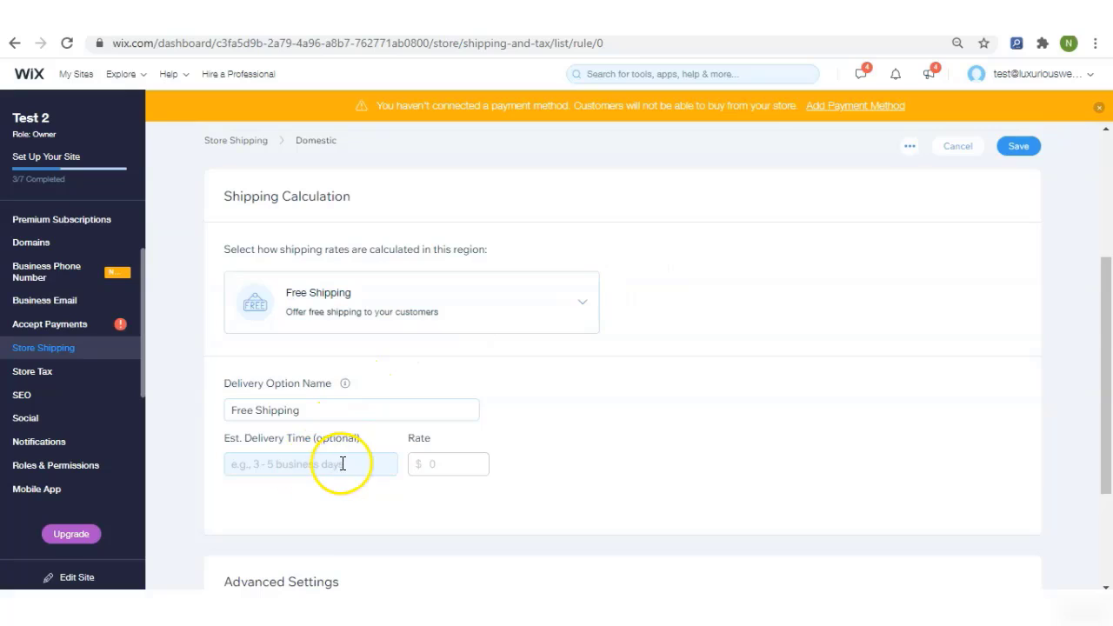
{"action": "left_click", "coordinate": [288, 467]}
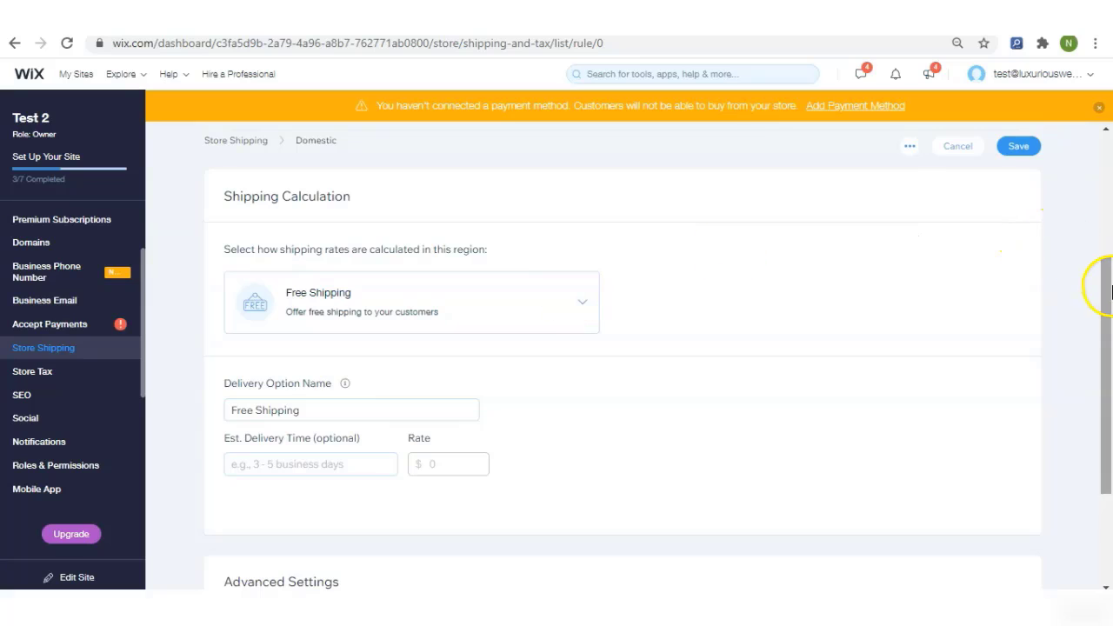
- Allow store pickup for the Domestic region and look through the available shipping calculation methods
{"action": "left_click_drag", "start_coordinate": [1100, 287], "coordinate": [1106, 350]}
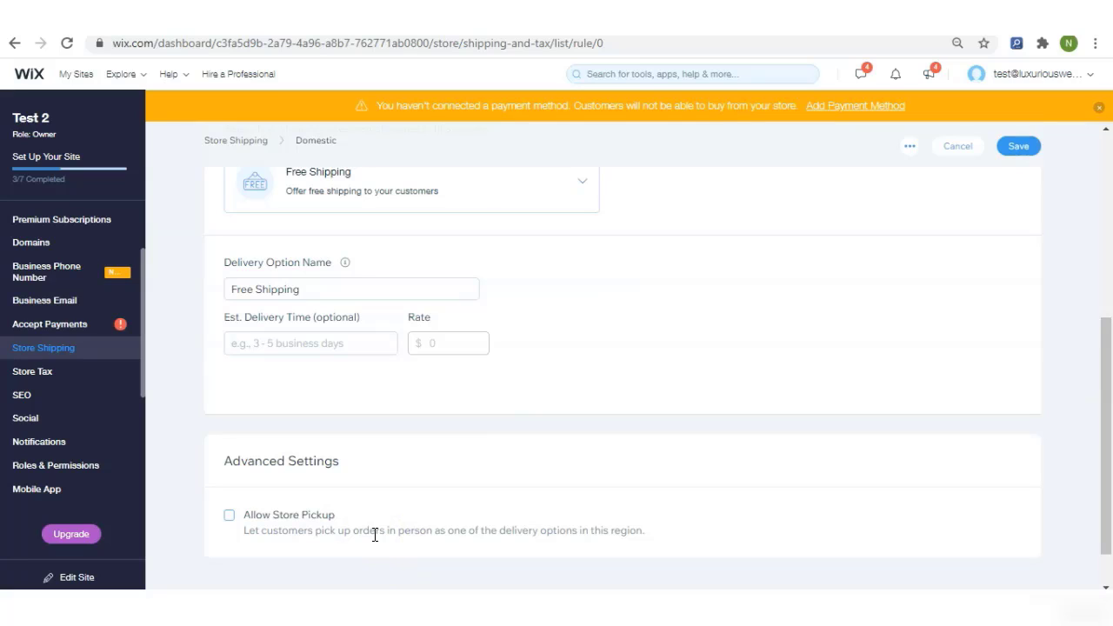
{"action": "left_click", "coordinate": [229, 515]}
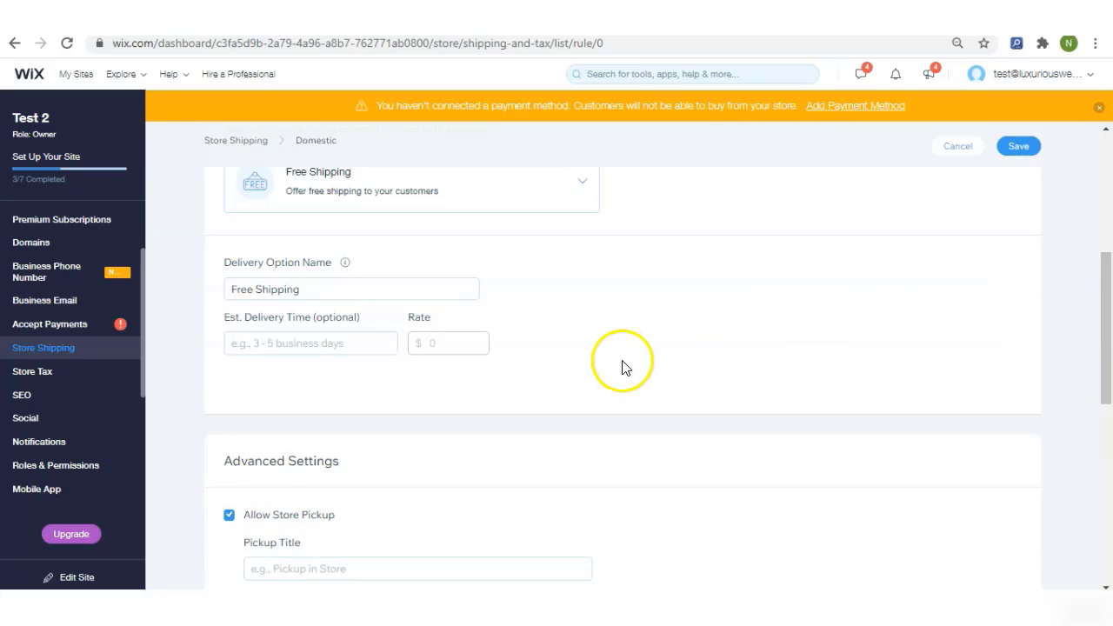
{"action": "left_click", "coordinate": [495, 203]}
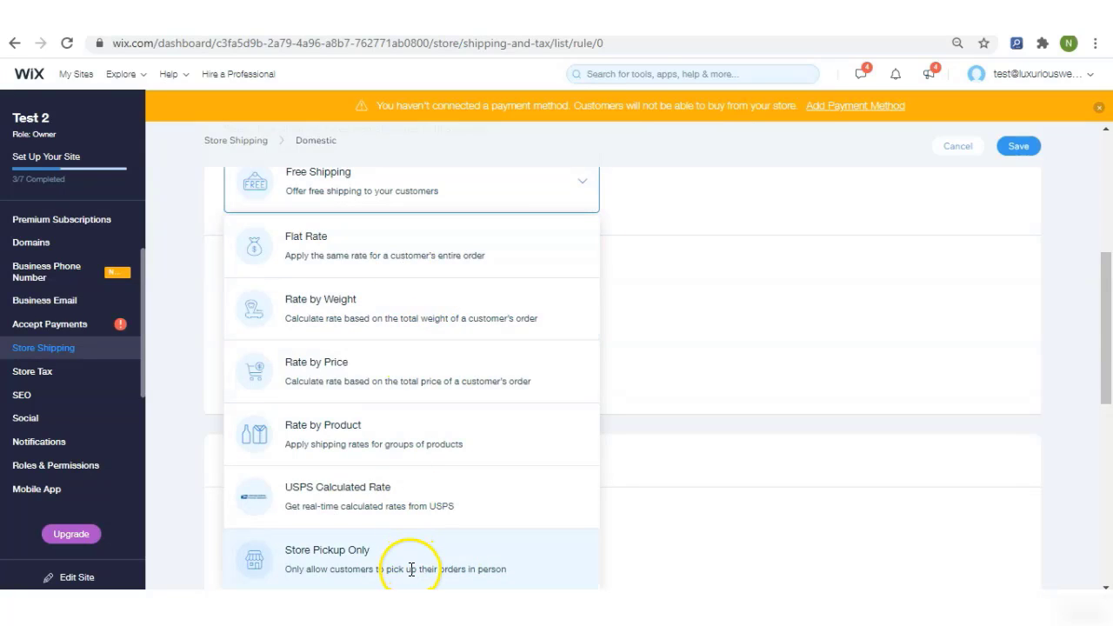
{"action": "left_click", "coordinate": [713, 534]}
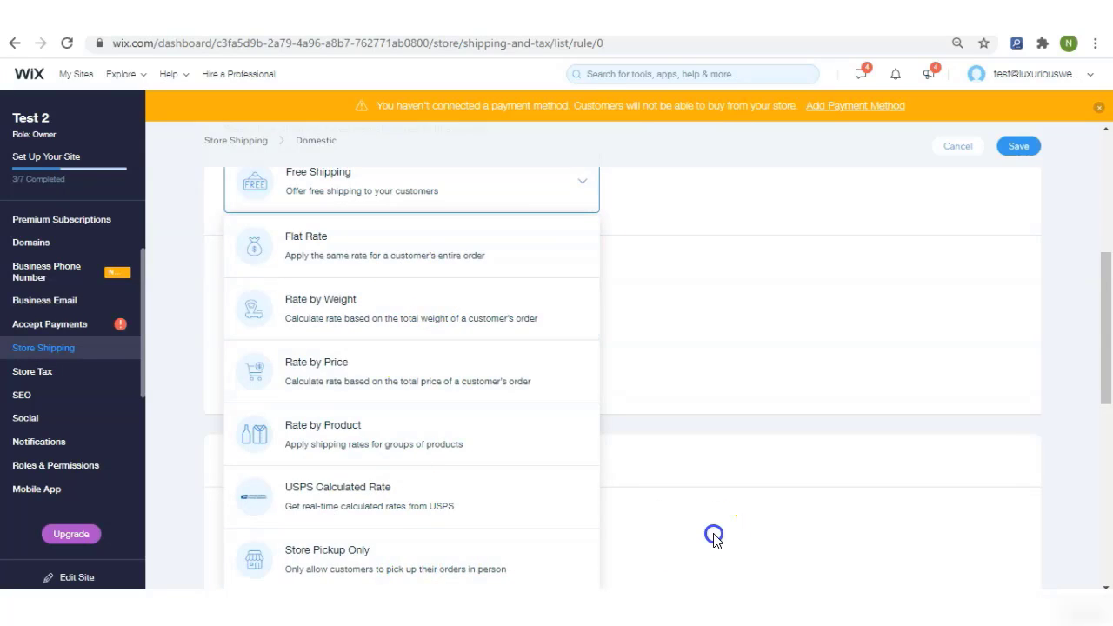
{"action": "left_click", "coordinate": [454, 198]}
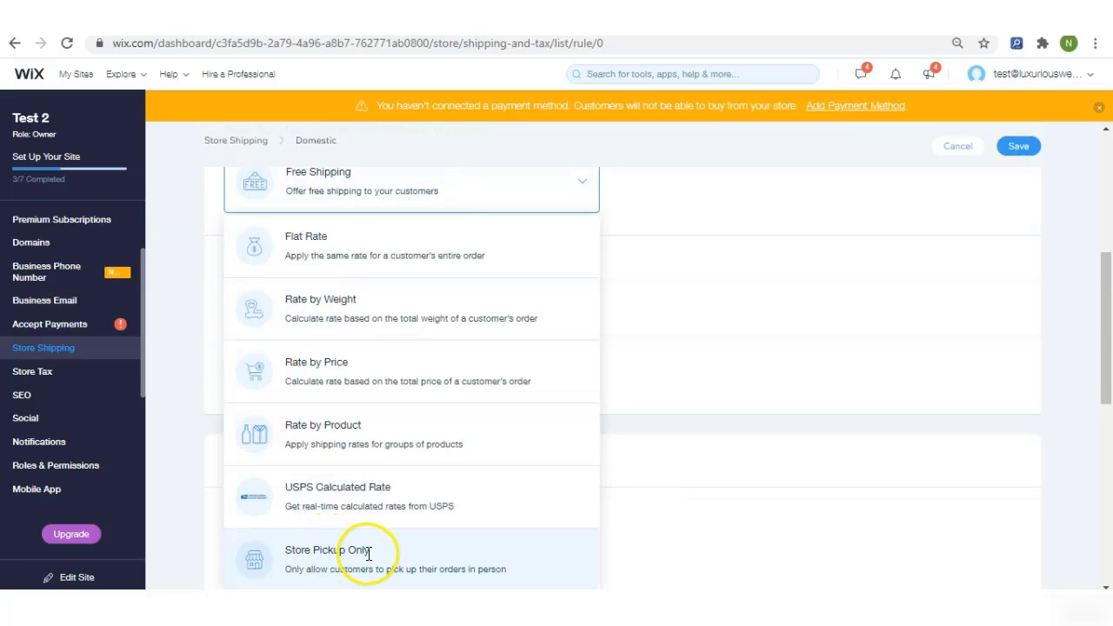
{"action": "left_click", "coordinate": [868, 424]}
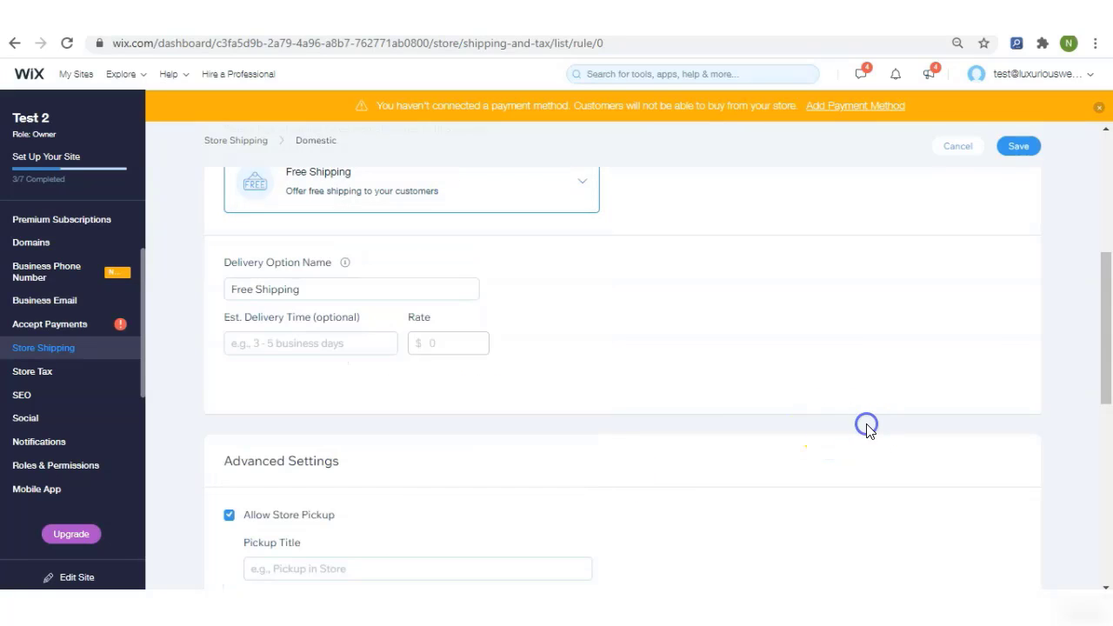
- Examine the store pickup fields for title, address, readiness time and instructions in the Domestic rule's advanced settings
{"action": "left_click_drag", "start_coordinate": [1104, 311], "coordinate": [1099, 437]}
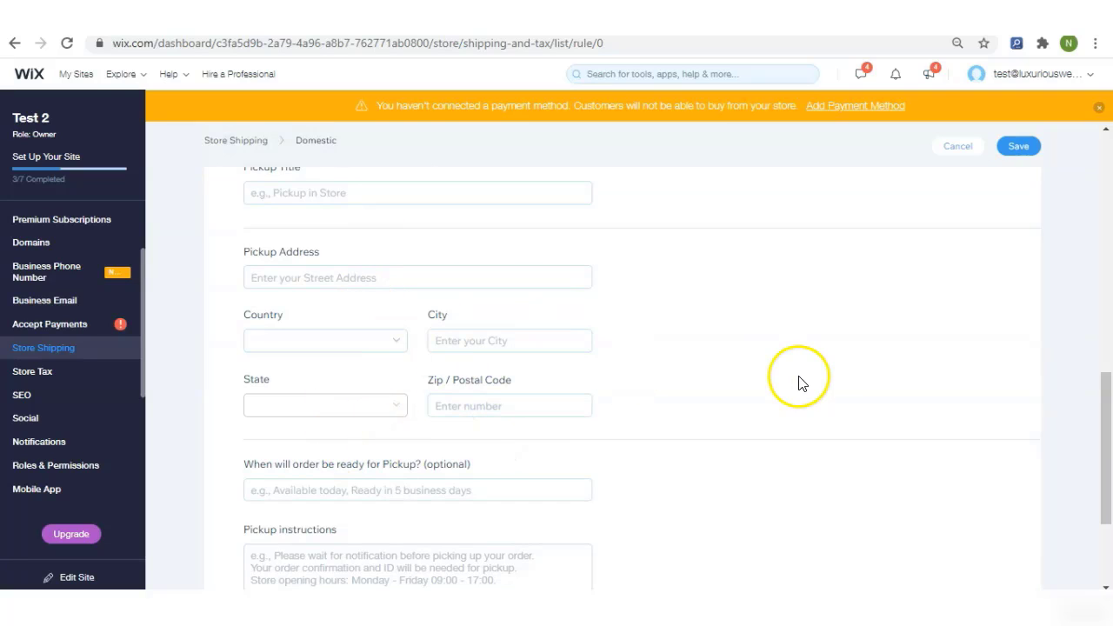
{"action": "left_click_drag", "start_coordinate": [1105, 374], "coordinate": [1108, 434]}
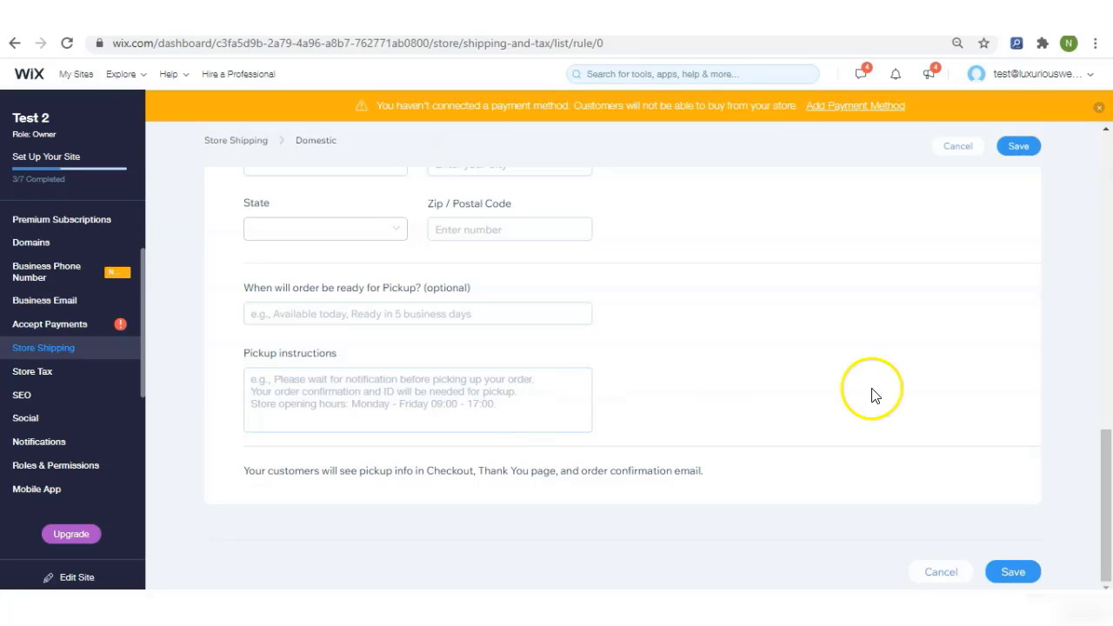
{"action": "left_click", "coordinate": [1106, 467]}
{"action": "left_click_drag", "start_coordinate": [1106, 467], "coordinate": [1106, 388]}
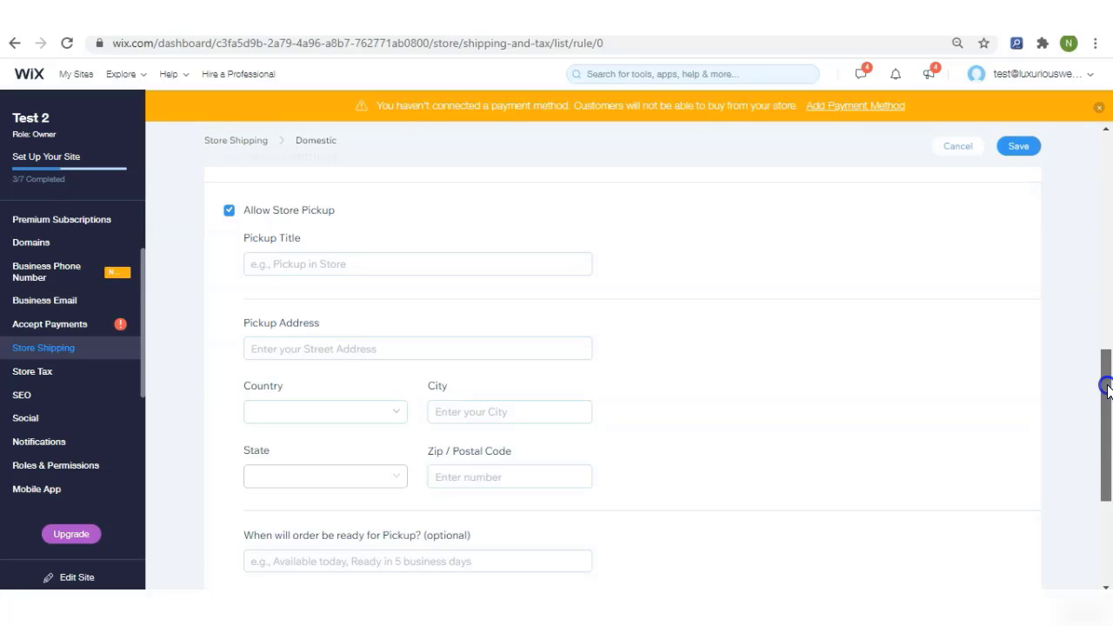
{"action": "left_click_drag", "start_coordinate": [1106, 388], "coordinate": [1103, 264]}
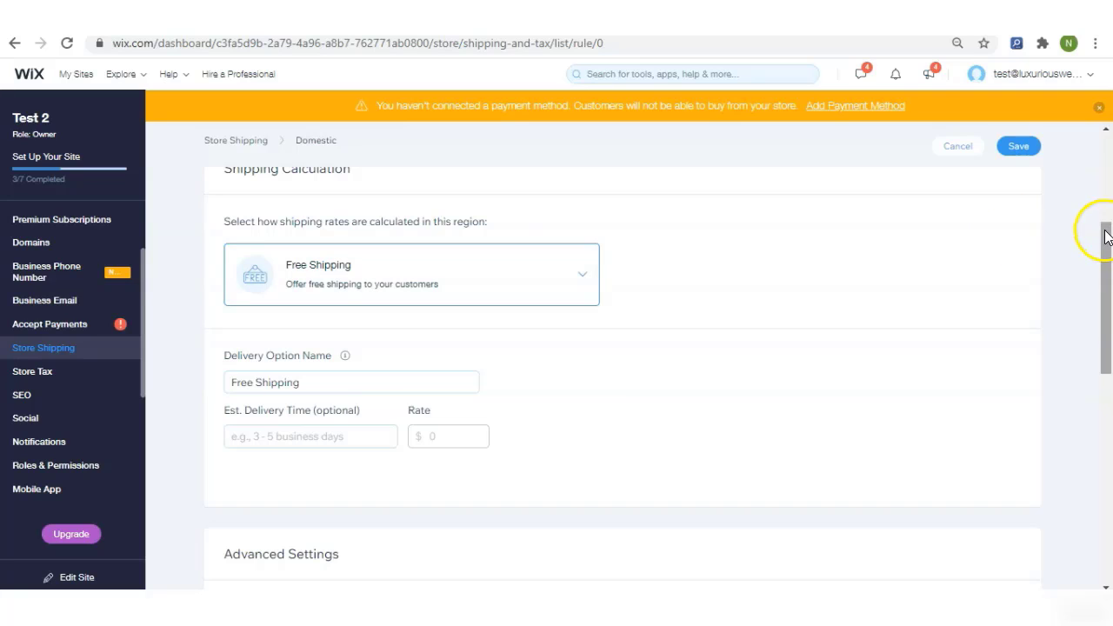
{"action": "left_click_drag", "start_coordinate": [1108, 229], "coordinate": [1106, 272]}
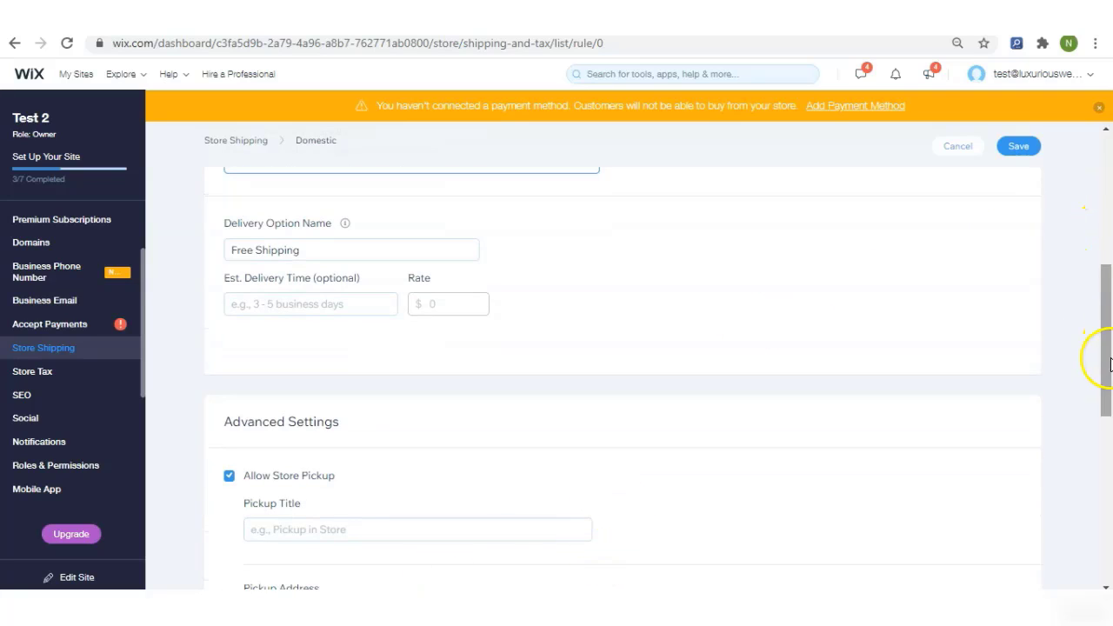
- Try Store Pickup Only as the Domestic region's shipping calculation and view its pickup fields
{"action": "left_click_drag", "start_coordinate": [1105, 360], "coordinate": [1104, 339]}
{"action": "left_click", "coordinate": [490, 287]}
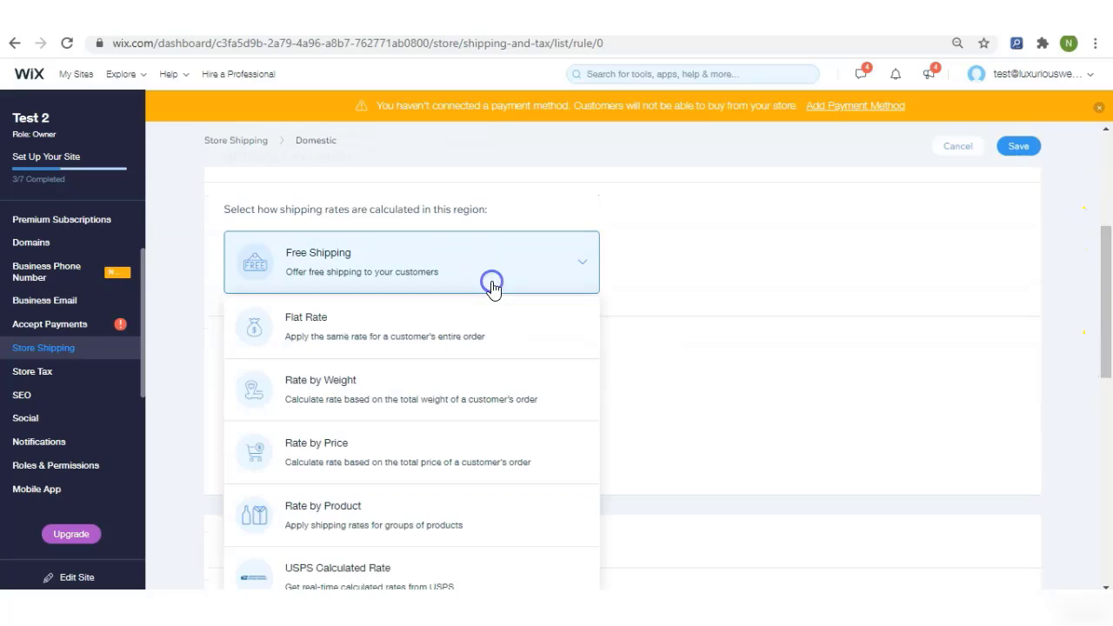
{"action": "left_click_drag", "start_coordinate": [1103, 294], "coordinate": [1104, 327]}
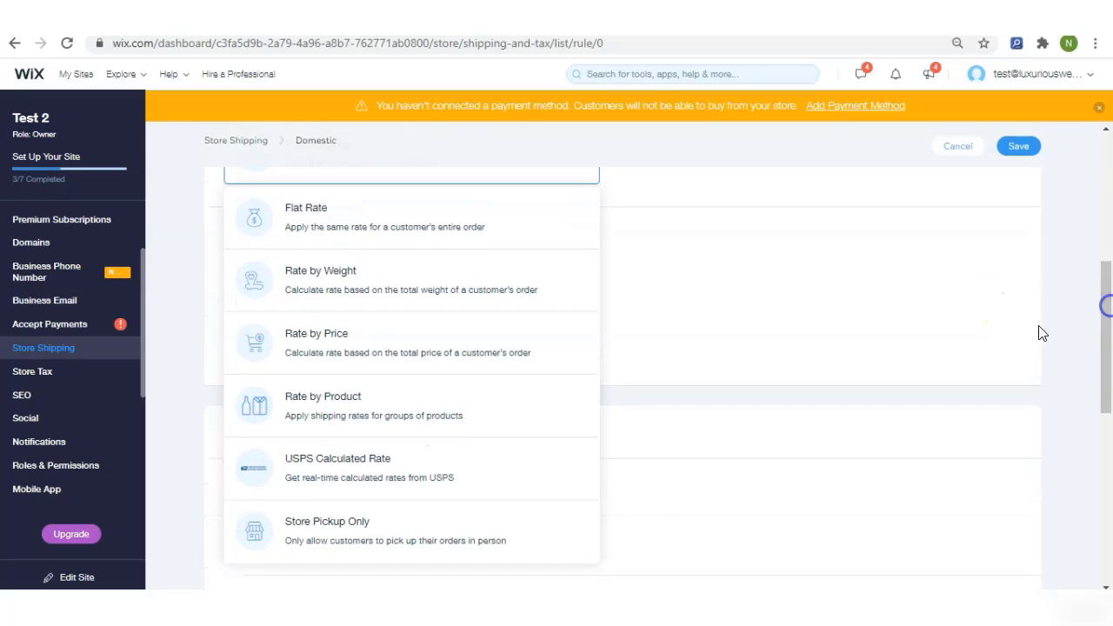
{"action": "left_click", "coordinate": [518, 537]}
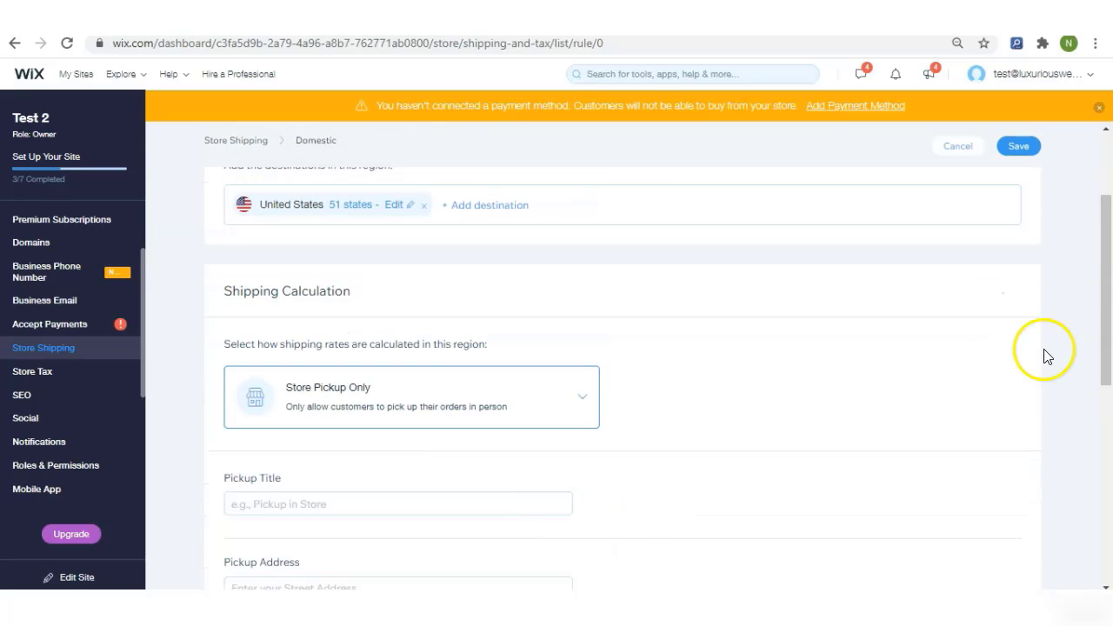
{"action": "left_click_drag", "start_coordinate": [1104, 275], "coordinate": [1107, 290]}
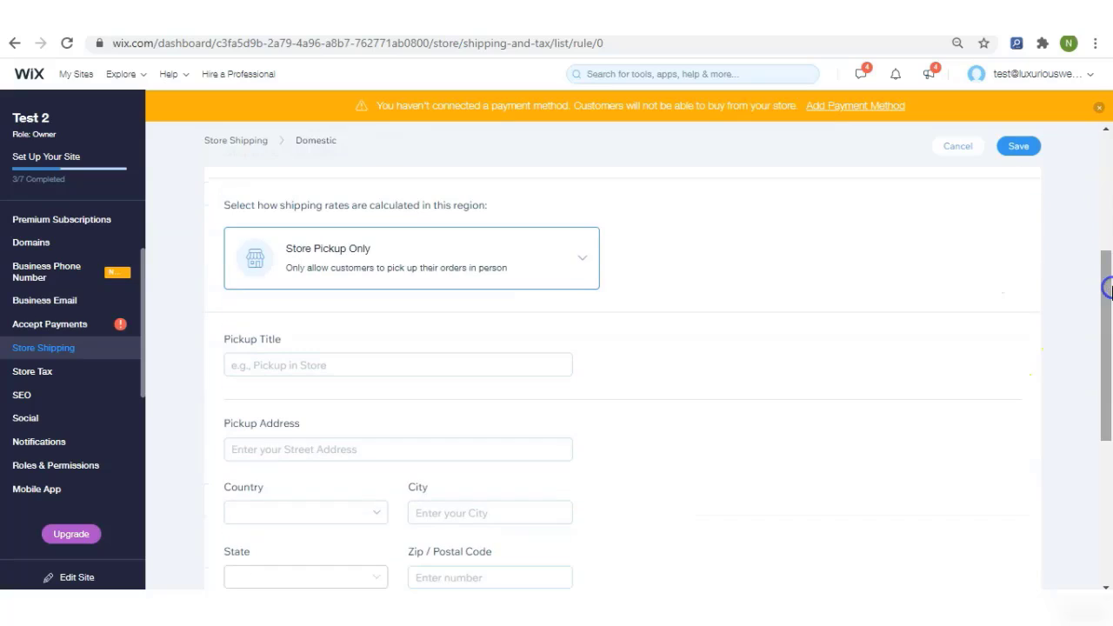
- Set the Domestic region's shipping calculation to Flat Rate and view its delivery option settings
{"action": "left_click", "coordinate": [518, 276]}
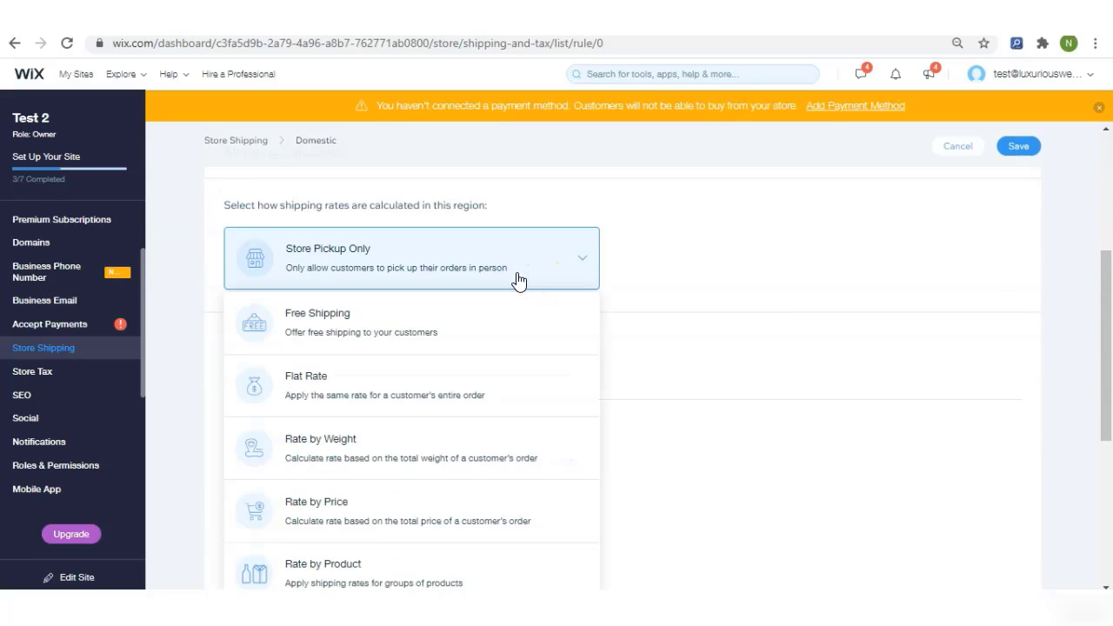
{"action": "left_click", "coordinate": [482, 376]}
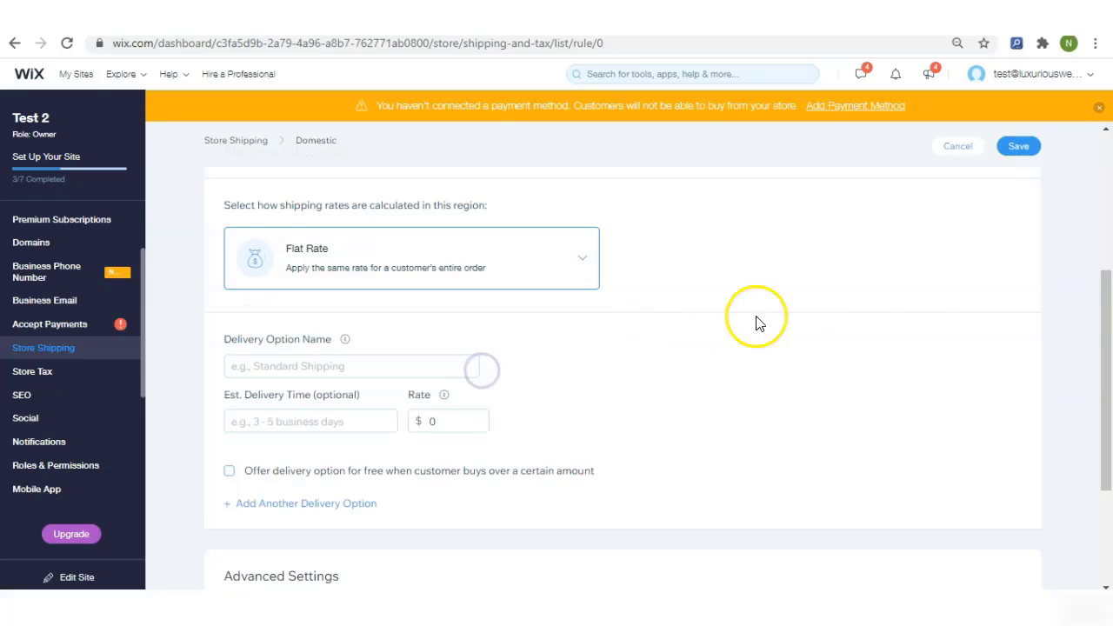
{"action": "left_click_drag", "start_coordinate": [1101, 281], "coordinate": [1106, 311]}
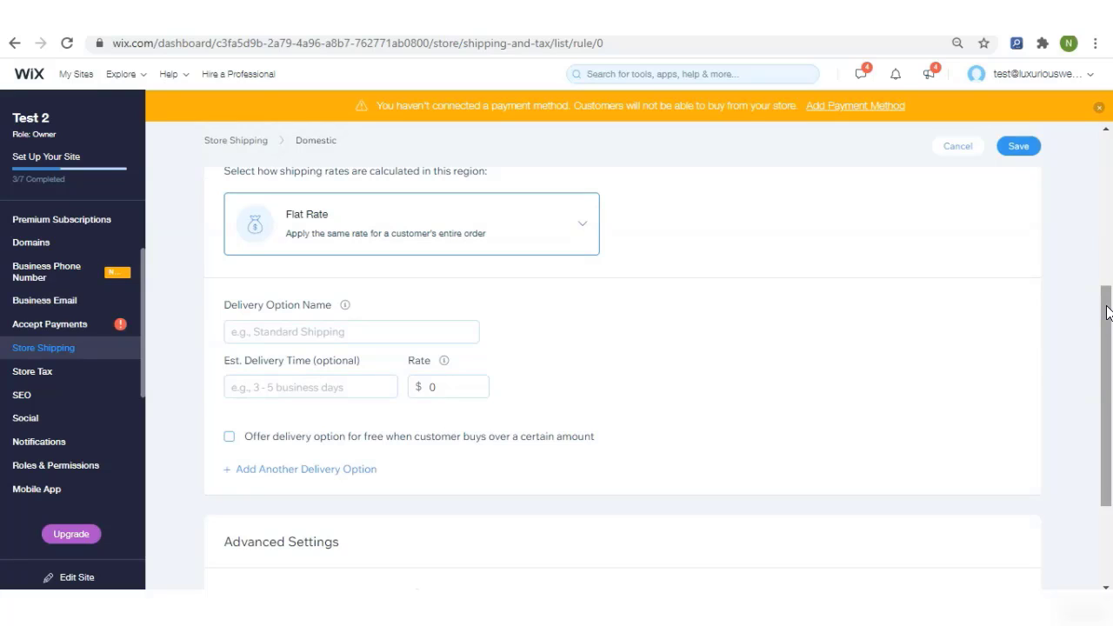
- Set the rate of the Domestic region's Flat Rate delivery option to $7
{"action": "left_click", "coordinate": [469, 394]}
{"action": "key", "text": "BackSpace"}
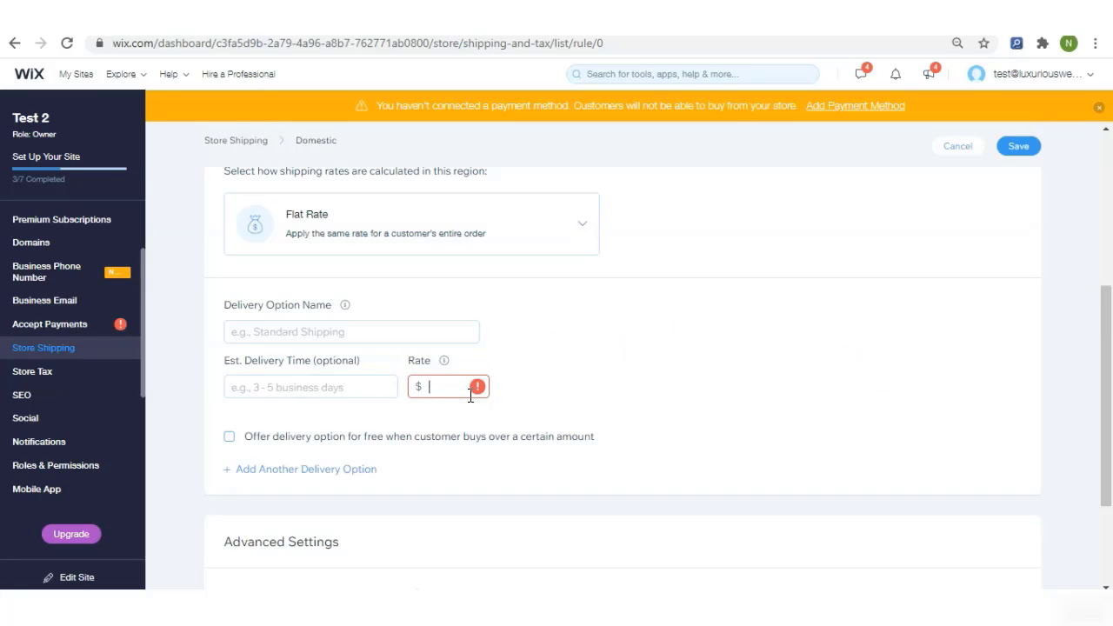
{"action": "type", "text": "7"}
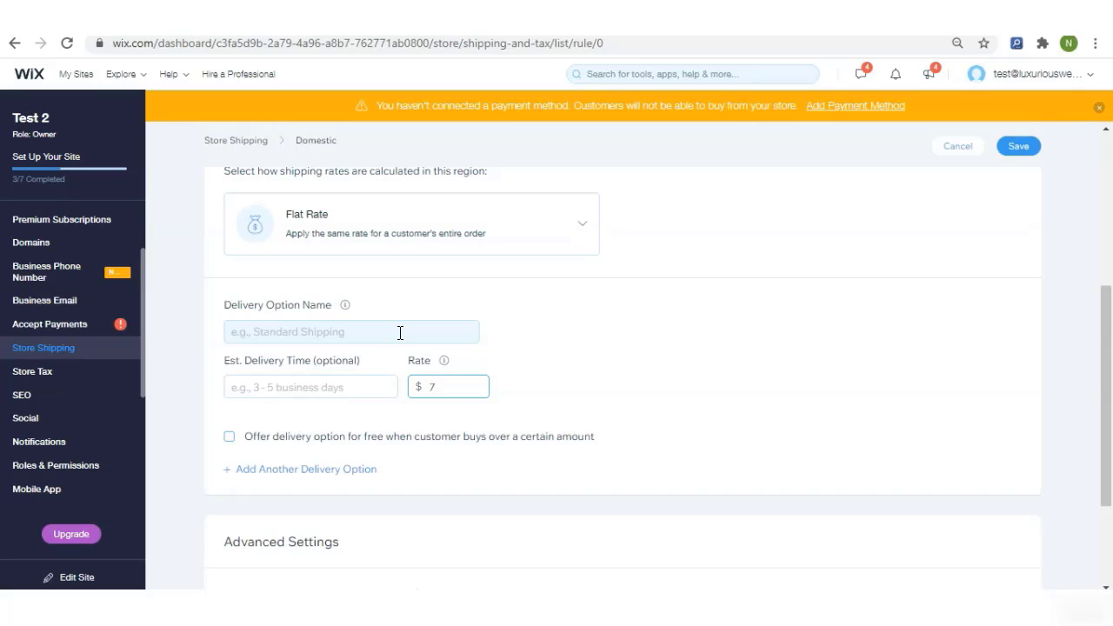
- Switch the Domestic shipping calculation to Rate by Weight, naming the option "Standard Shipping" with estimated delivery time "Business Days 3-5"
{"action": "left_click", "coordinate": [357, 225]}
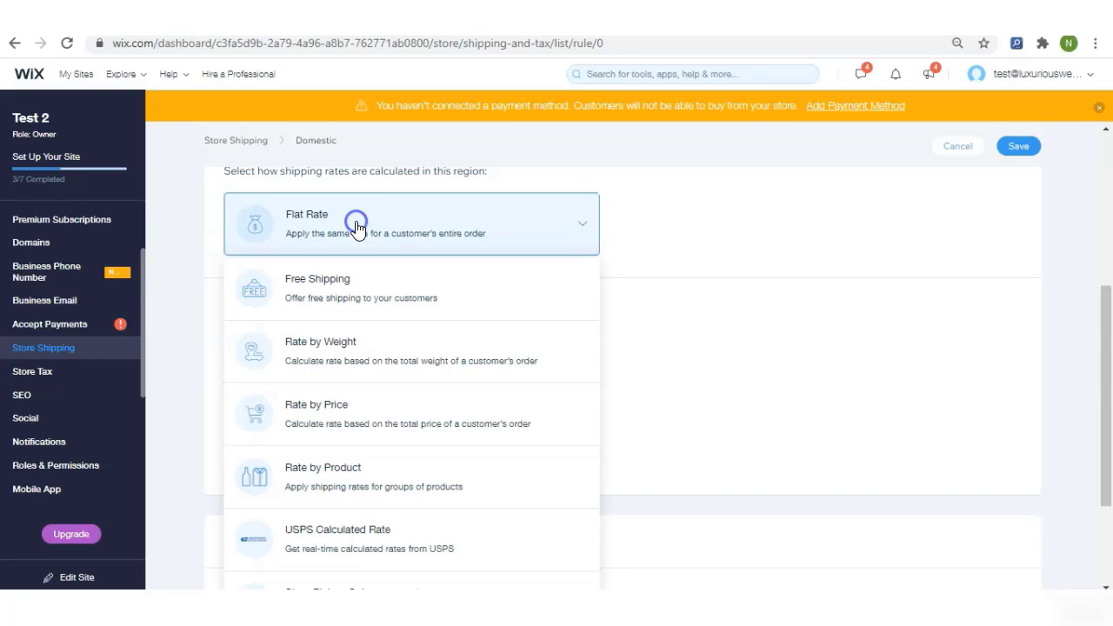
{"action": "left_click", "coordinate": [348, 344]}
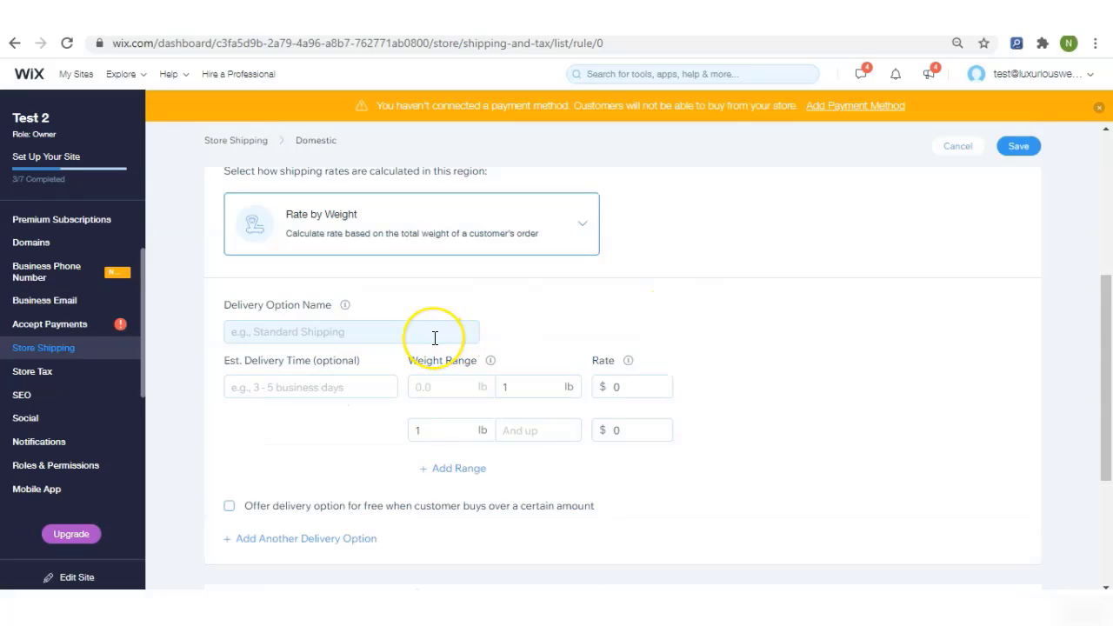
{"action": "left_click", "coordinate": [435, 334]}
{"action": "type", "text": "S"}
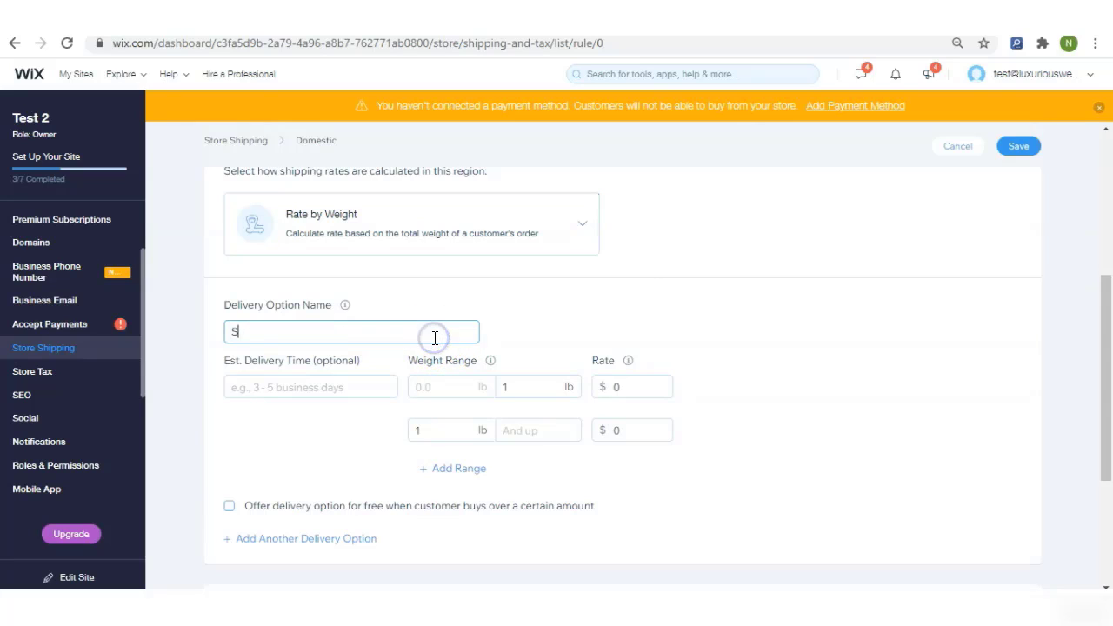
{"action": "type", "text": "tandard Shipping"}
{"action": "left_click", "coordinate": [365, 387]}
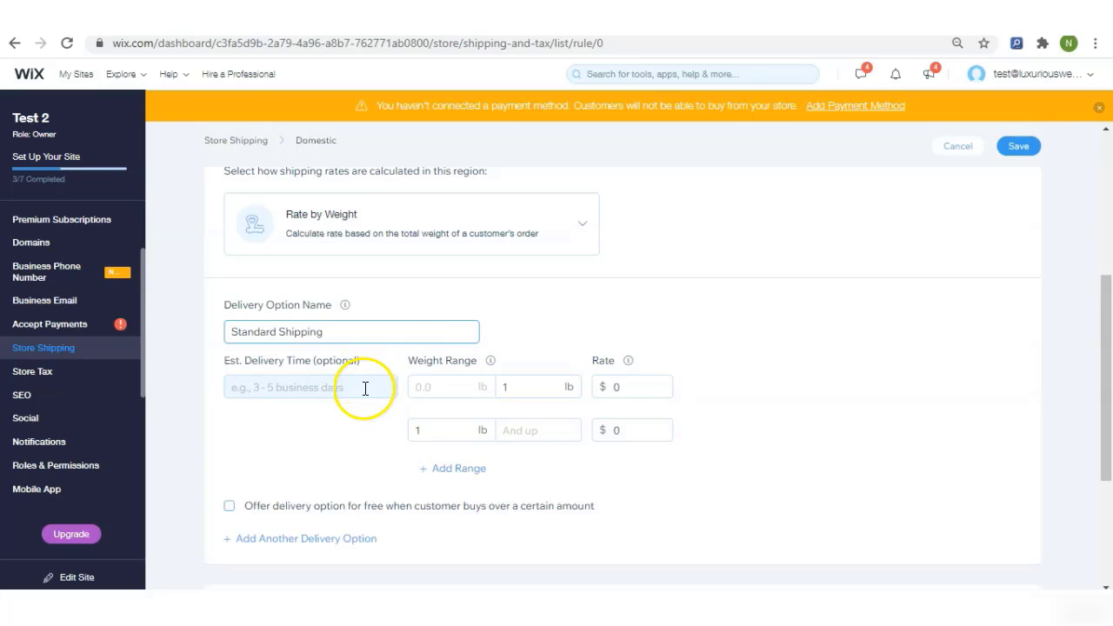
{"action": "type", "text": "Busine"}
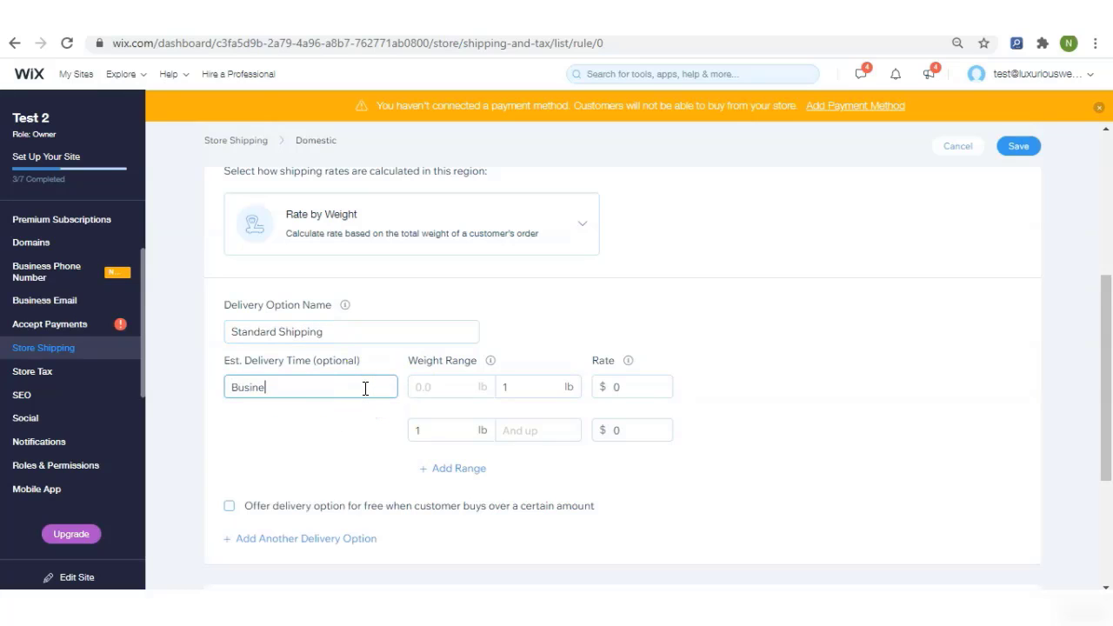
{"action": "type", "text": "ss Days"}
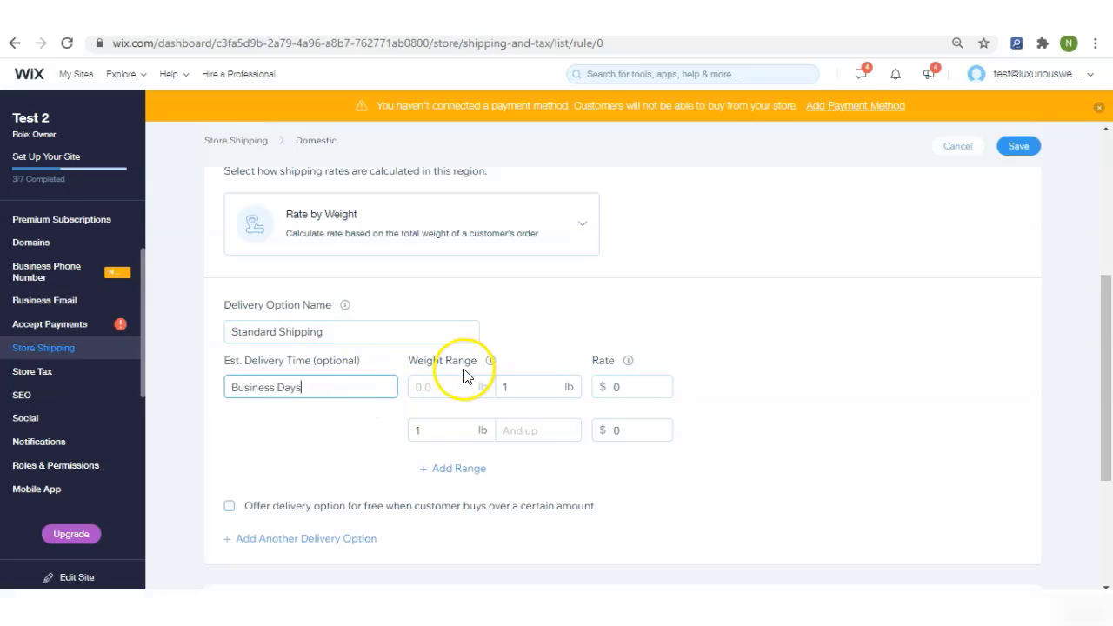
{"action": "type", "text": " 3-5"}
- Define three weight ranges for Standard Shipping: up to 5 lb, 5 to 10 lb, and 10 lb and up
{"action": "left_click", "coordinate": [516, 386]}
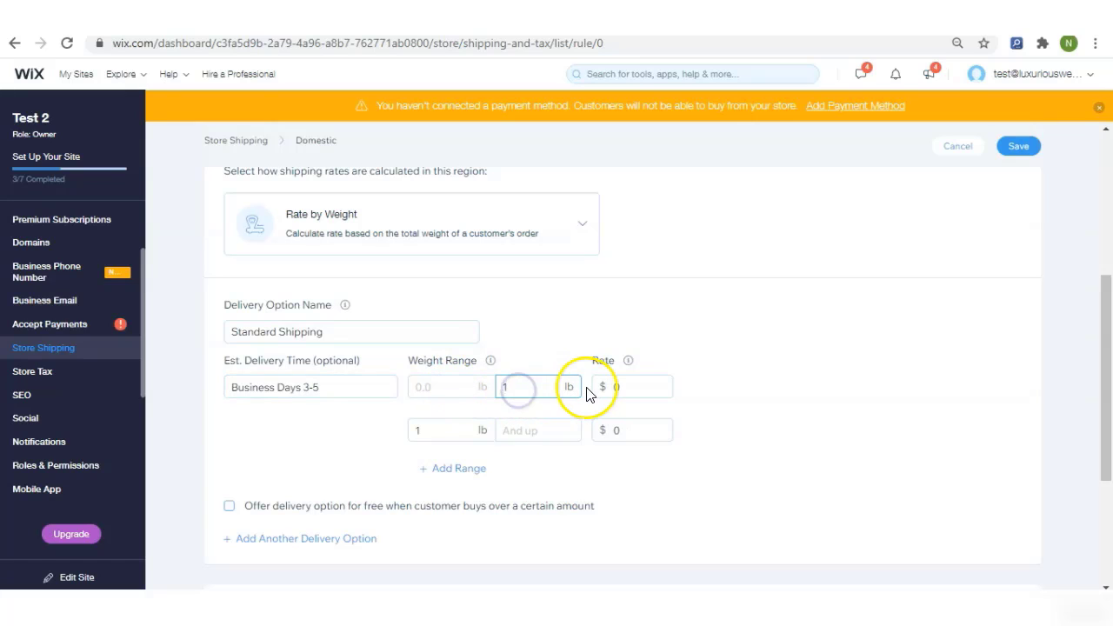
{"action": "key", "text": "BackSpace"}
{"action": "type", "text": "5"}
{"action": "left_click", "coordinate": [481, 468]}
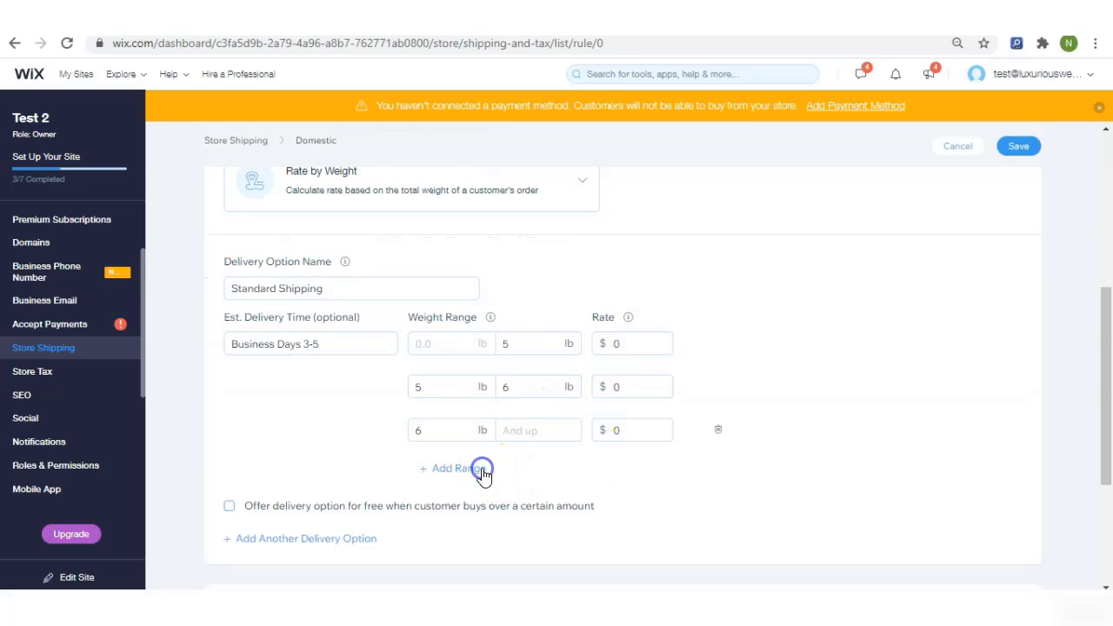
{"action": "left_click", "coordinate": [530, 387]}
{"action": "key", "text": "BackSpace"}
{"action": "type", "text": "10"}
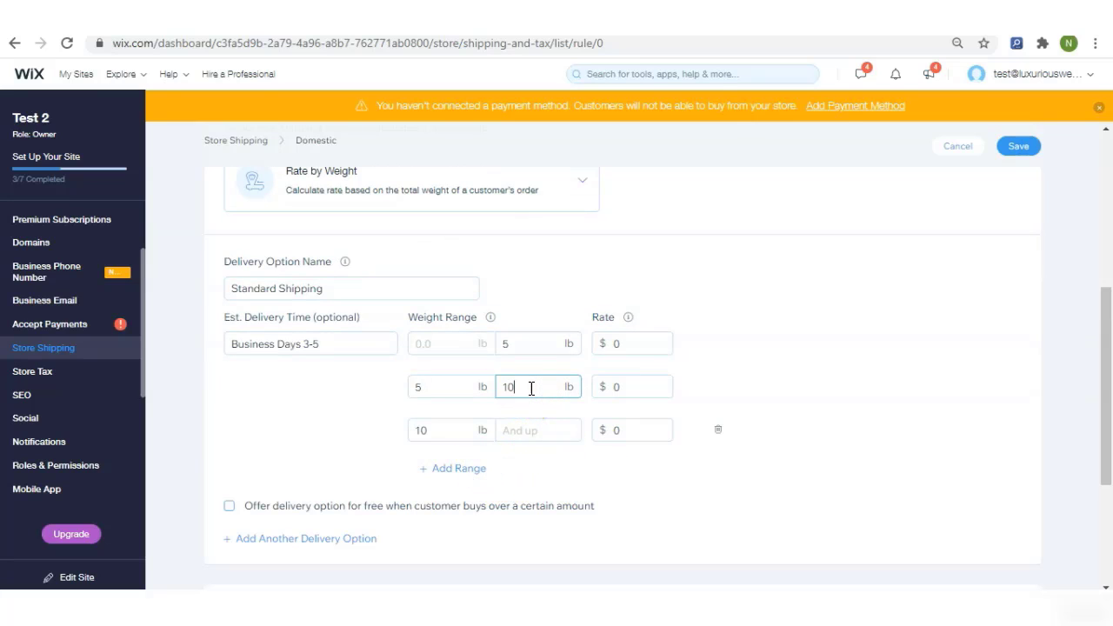
{"action": "left_click", "coordinate": [645, 475]}
- Set the shipping rates of the three weight ranges to $10, $15 and $20, from lightest to heaviest
{"action": "left_click", "coordinate": [631, 434]}
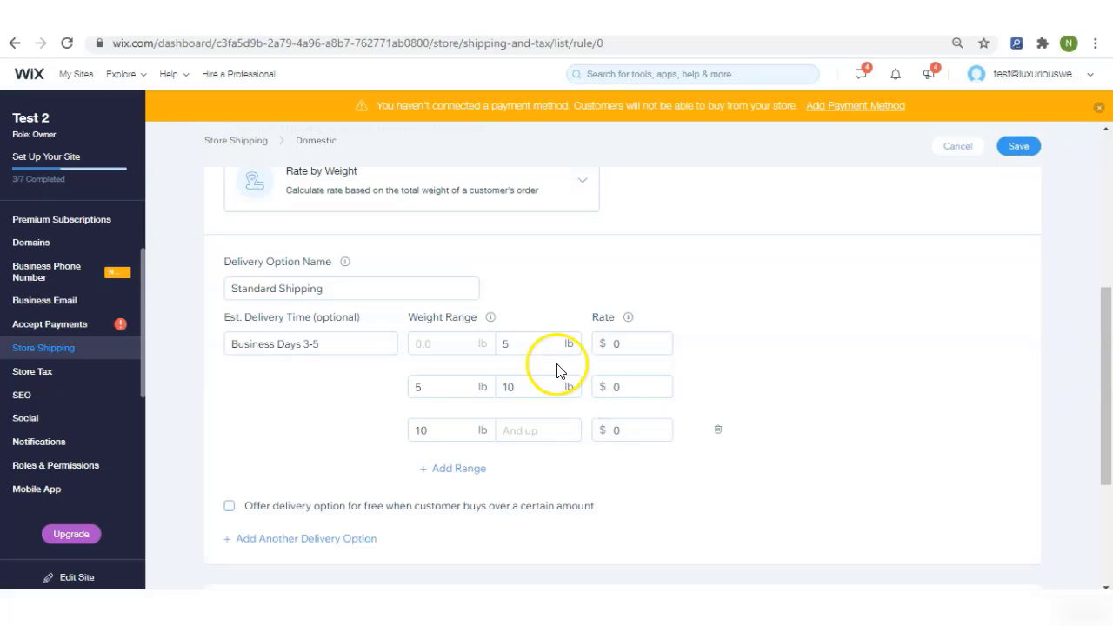
{"action": "double_click", "coordinate": [625, 346]}
{"action": "type", "text": "1"}
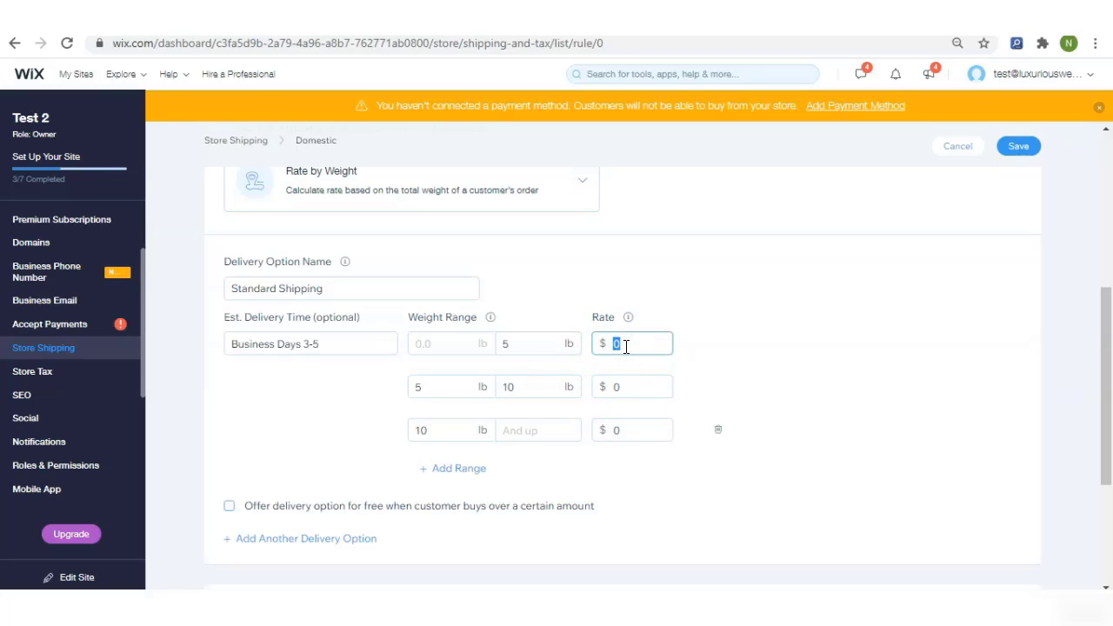
{"action": "type", "text": "0"}
{"action": "double_click", "coordinate": [628, 397]}
{"action": "type", "text": "15"}
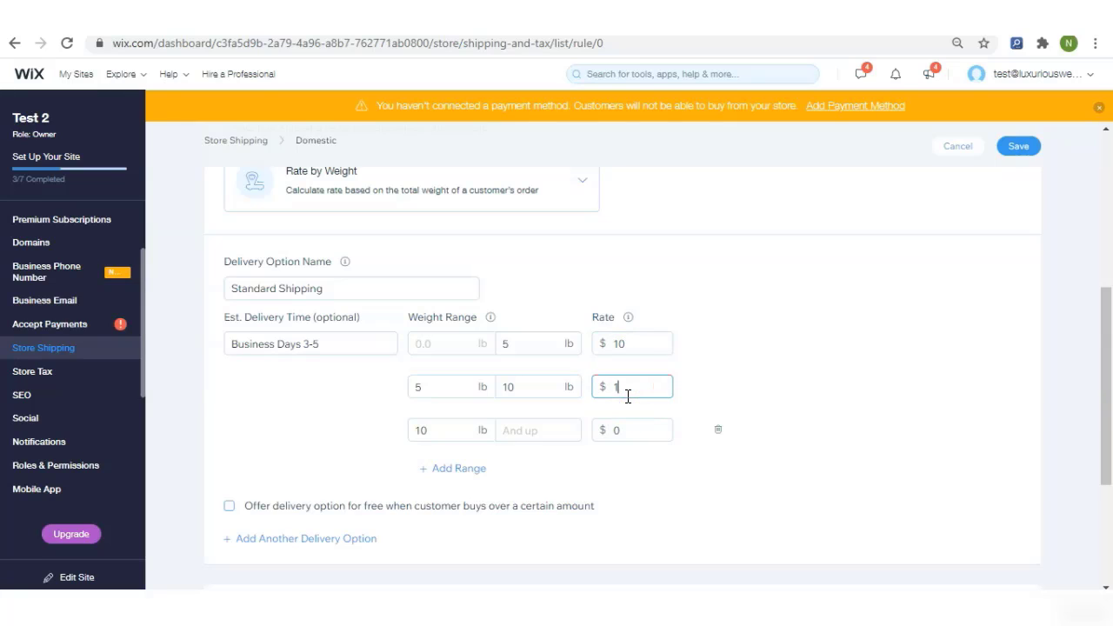
{"action": "double_click", "coordinate": [618, 434]}
{"action": "type", "text": "20"}
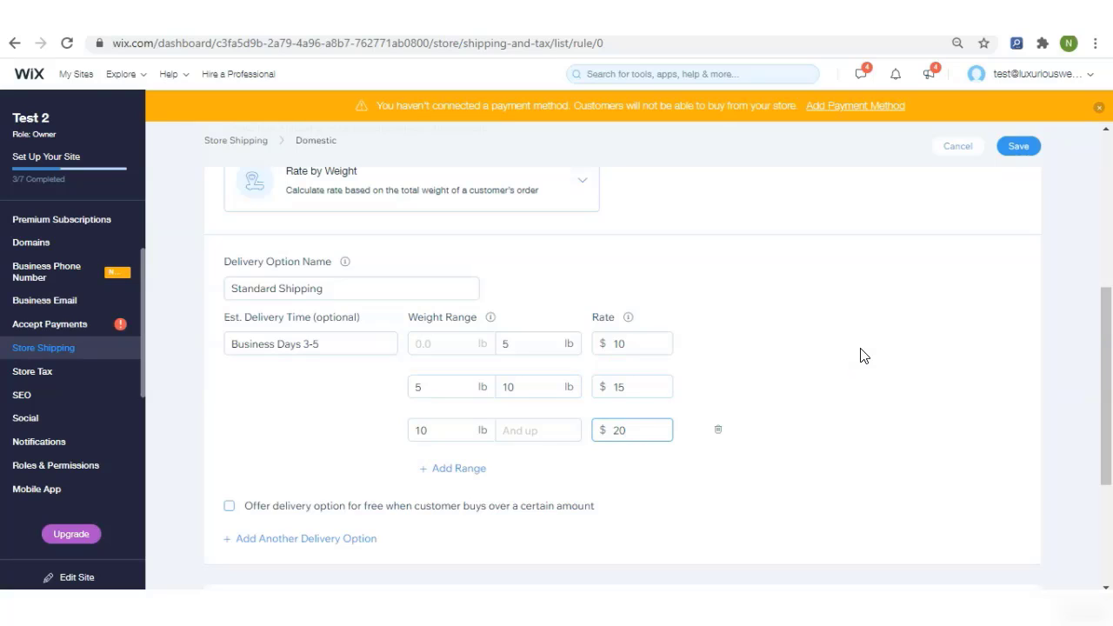
{"action": "left_click", "coordinate": [634, 383]}
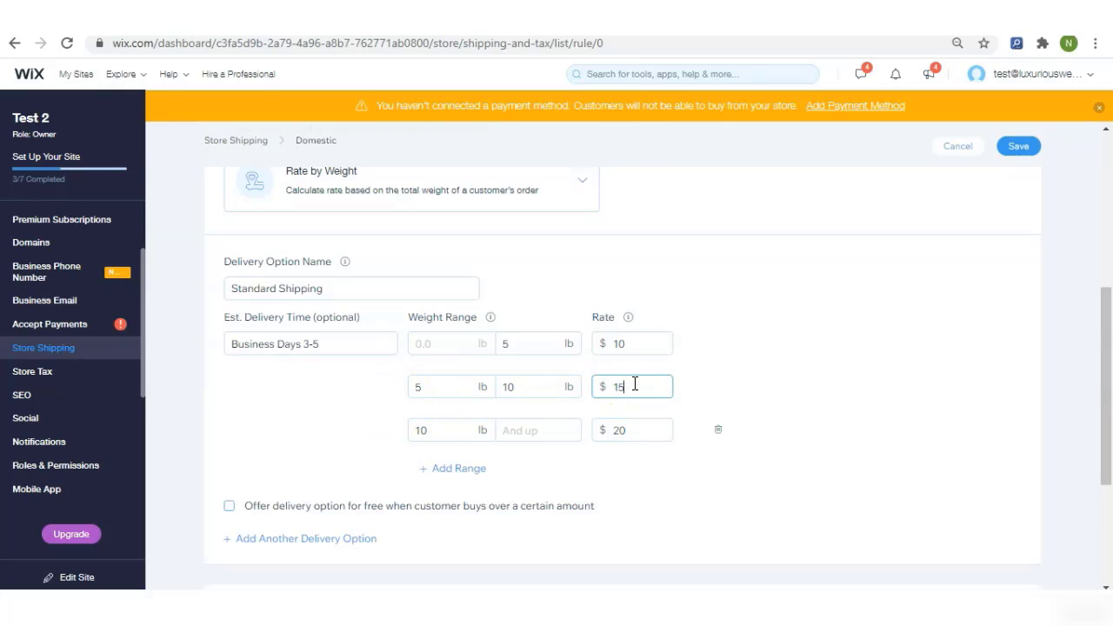
{"action": "left_click", "coordinate": [660, 378]}
{"action": "left_click", "coordinate": [758, 366]}
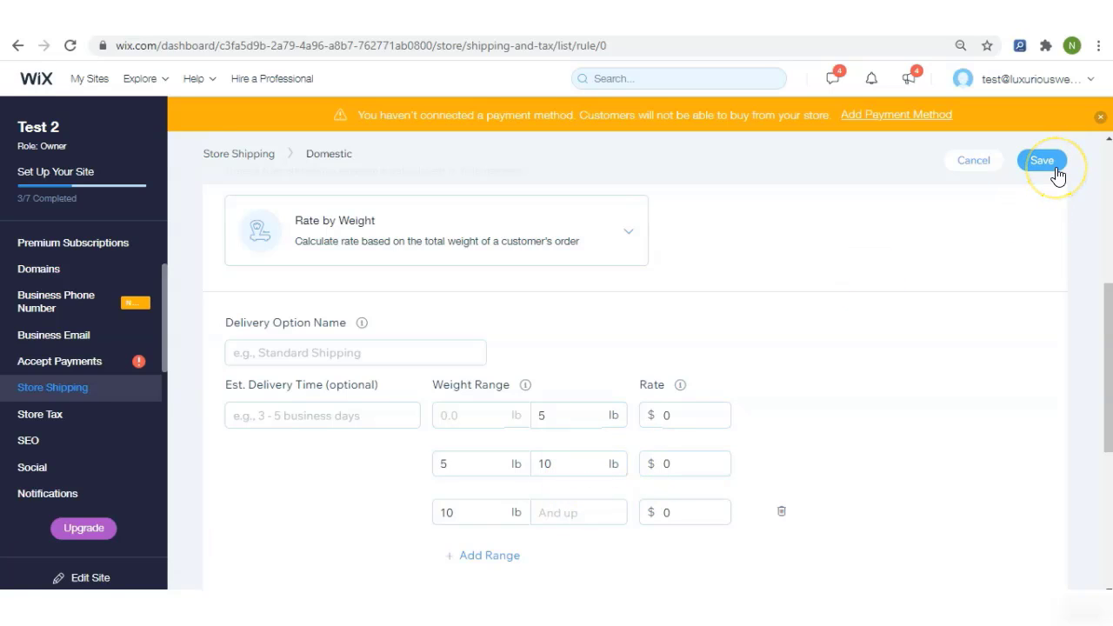
- Try Rate by Price as the Domestic region's shipping calculation
{"action": "left_click", "coordinate": [511, 226]}
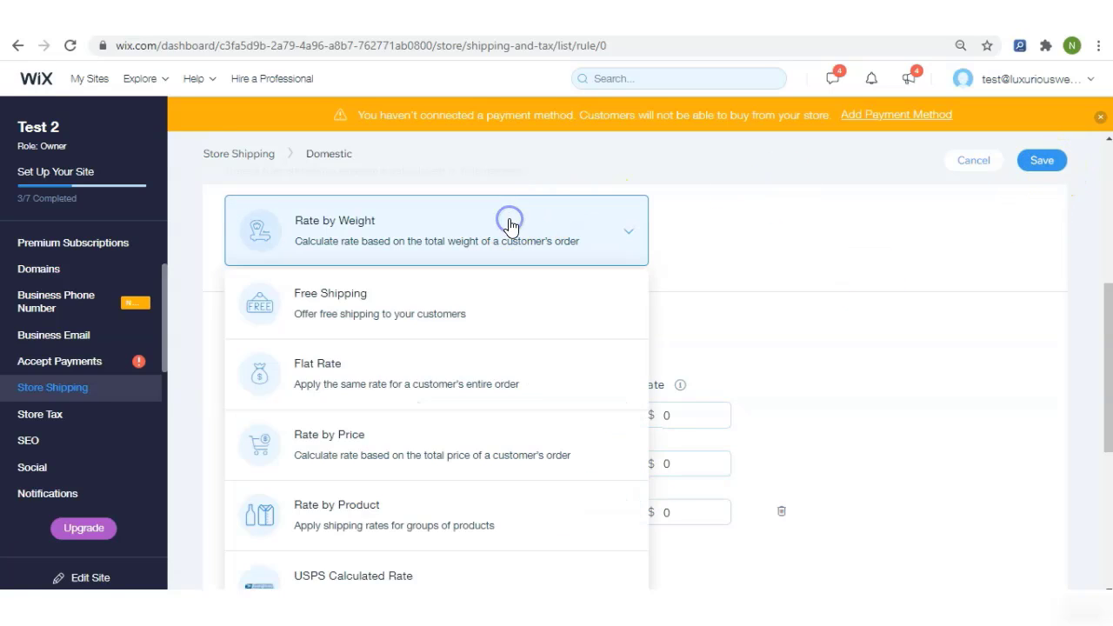
{"action": "left_click", "coordinate": [434, 439]}
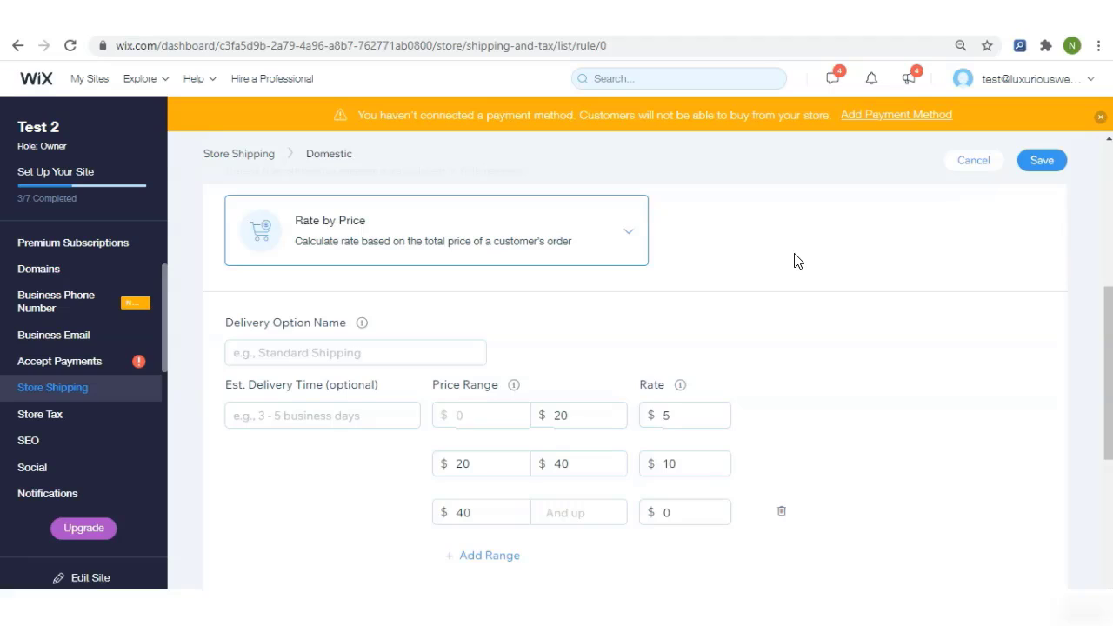
{"action": "left_click", "coordinate": [615, 224]}
- Try Rate by Product for the Domestic region and examine how products are assigned to groups in Manage Product Groups
{"action": "left_click", "coordinate": [529, 224]}
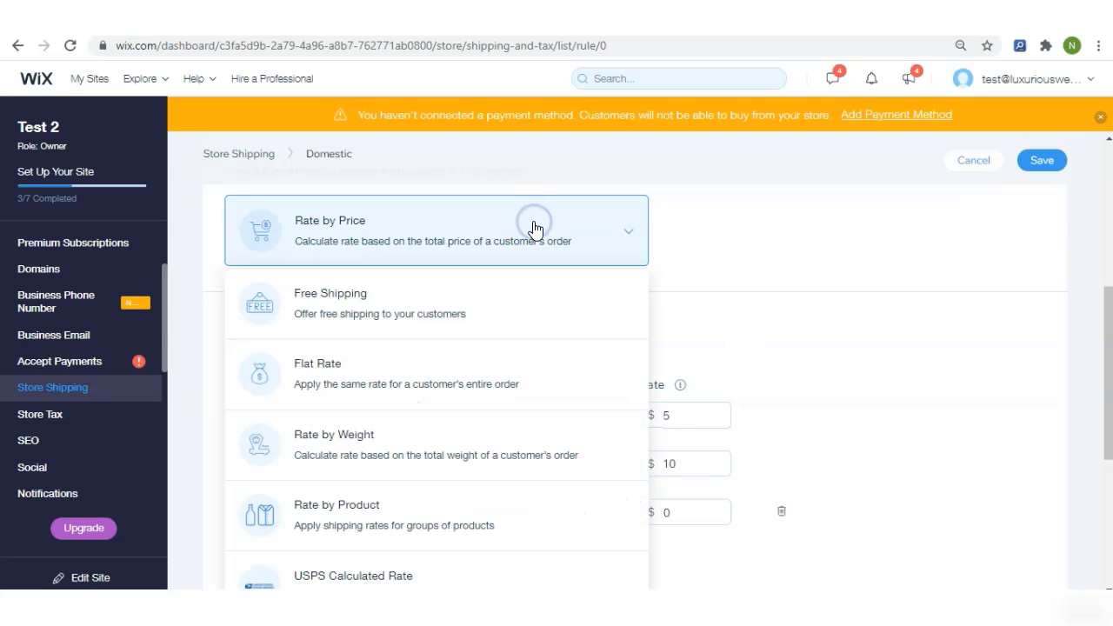
{"action": "left_click", "coordinate": [369, 505]}
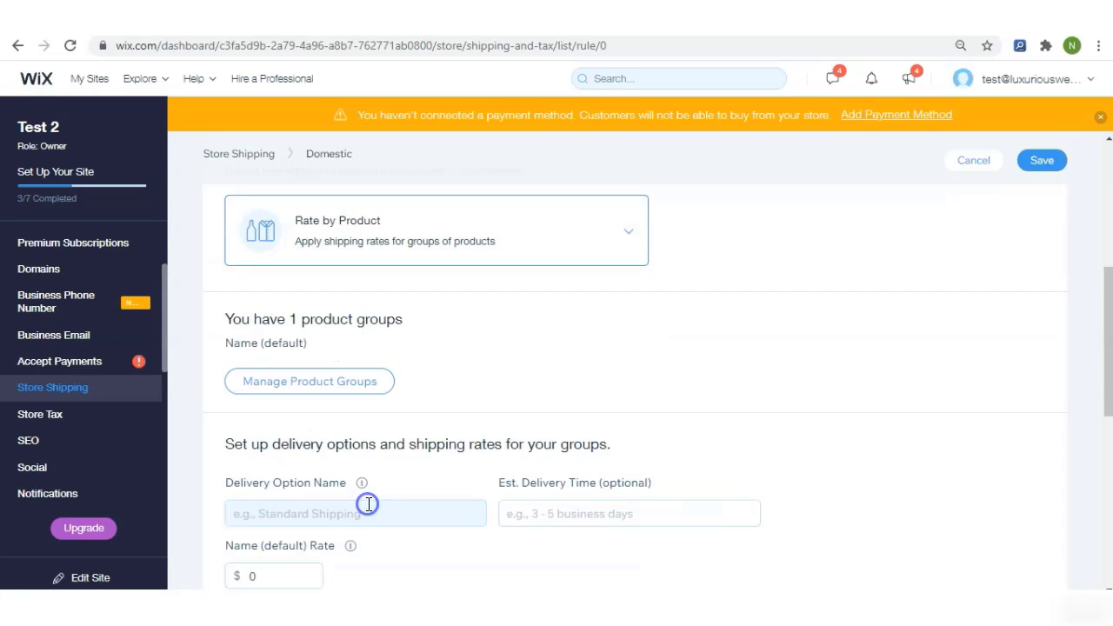
{"action": "left_click", "coordinate": [349, 389]}
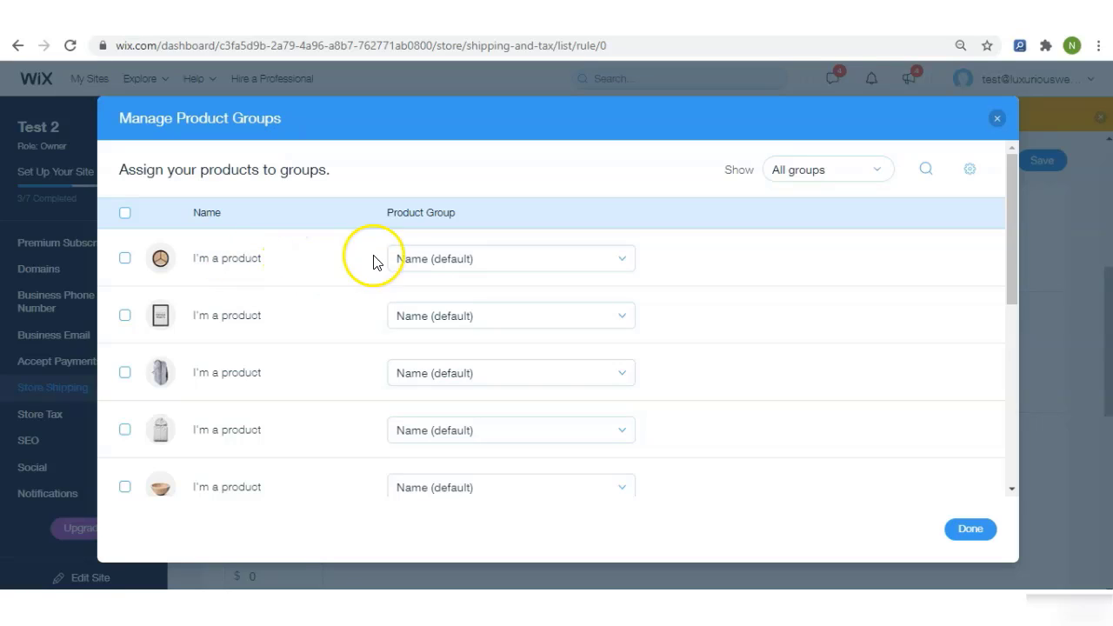
{"action": "left_click", "coordinate": [443, 258]}
{"action": "left_click", "coordinate": [357, 205]}
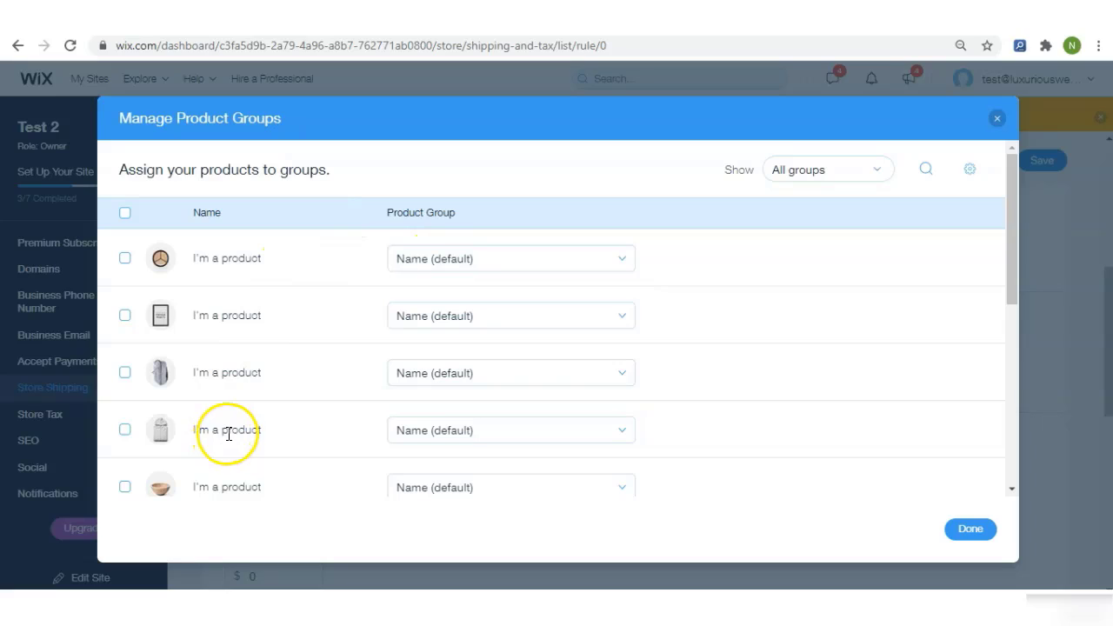
{"action": "left_click", "coordinate": [401, 428]}
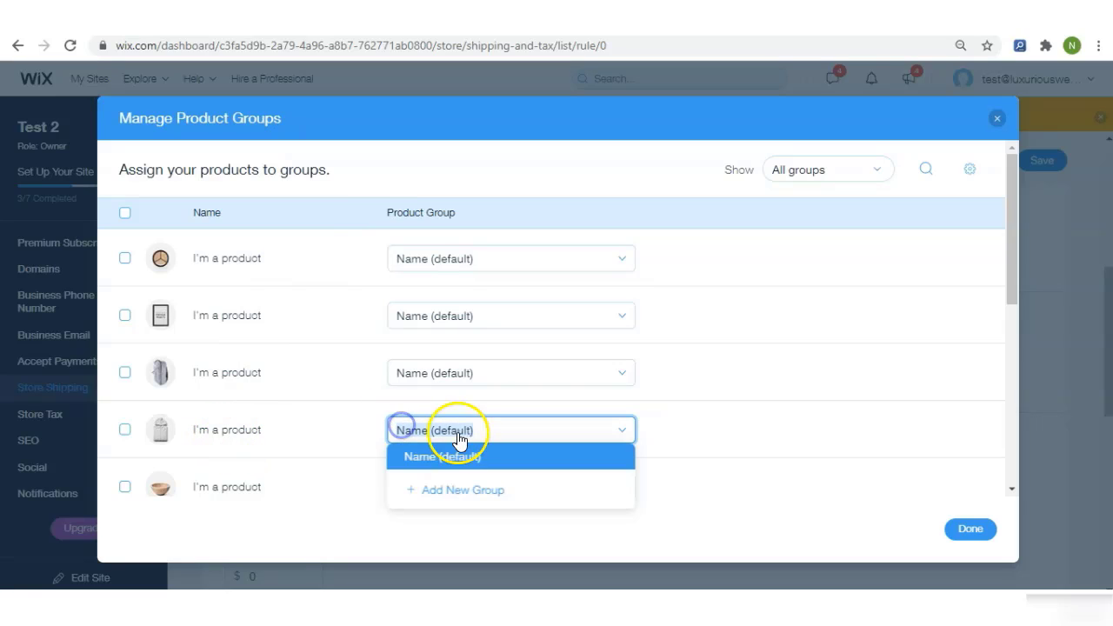
{"action": "left_click", "coordinate": [531, 186]}
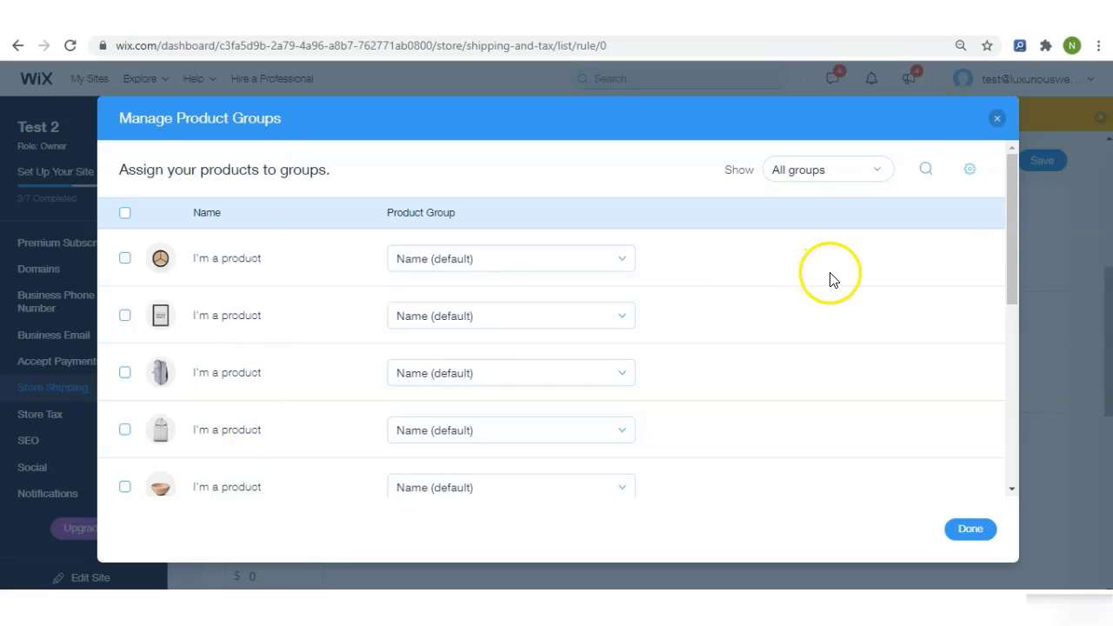
{"action": "mouse_move", "coordinate": [1011, 208]}
{"action": "left_mouse_down"}
{"action": "mouse_move", "coordinate": [1006, 406]}
{"action": "mouse_move", "coordinate": [1012, 215]}
{"action": "mouse_move", "coordinate": [1015, 418]}
{"action": "mouse_move", "coordinate": [1009, 187]}
{"action": "left_mouse_up"}
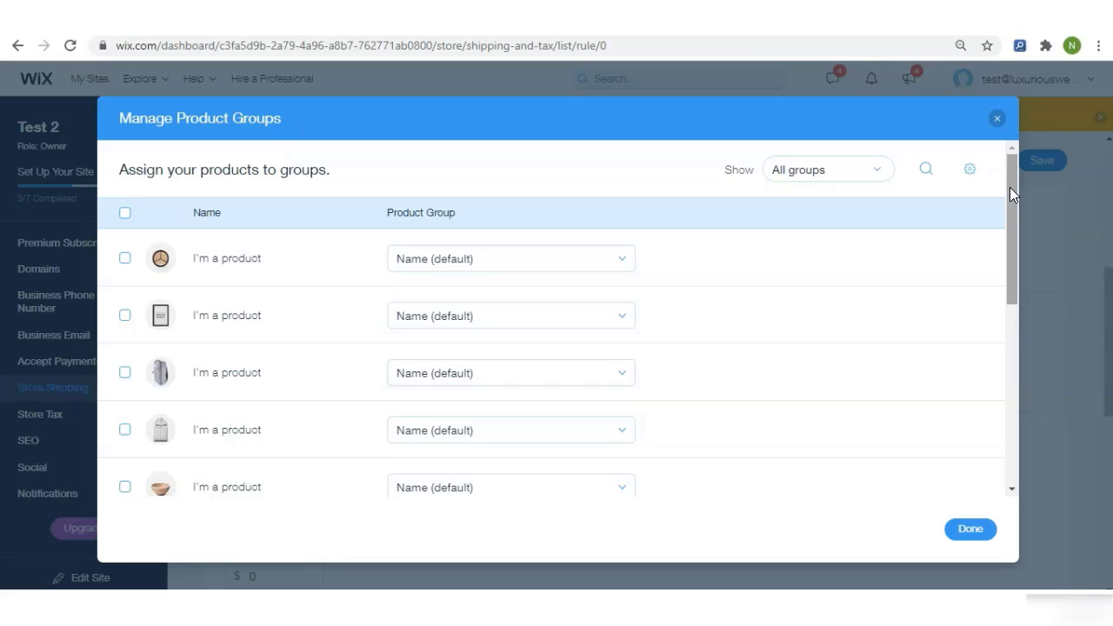
{"action": "left_click", "coordinate": [1001, 140]}
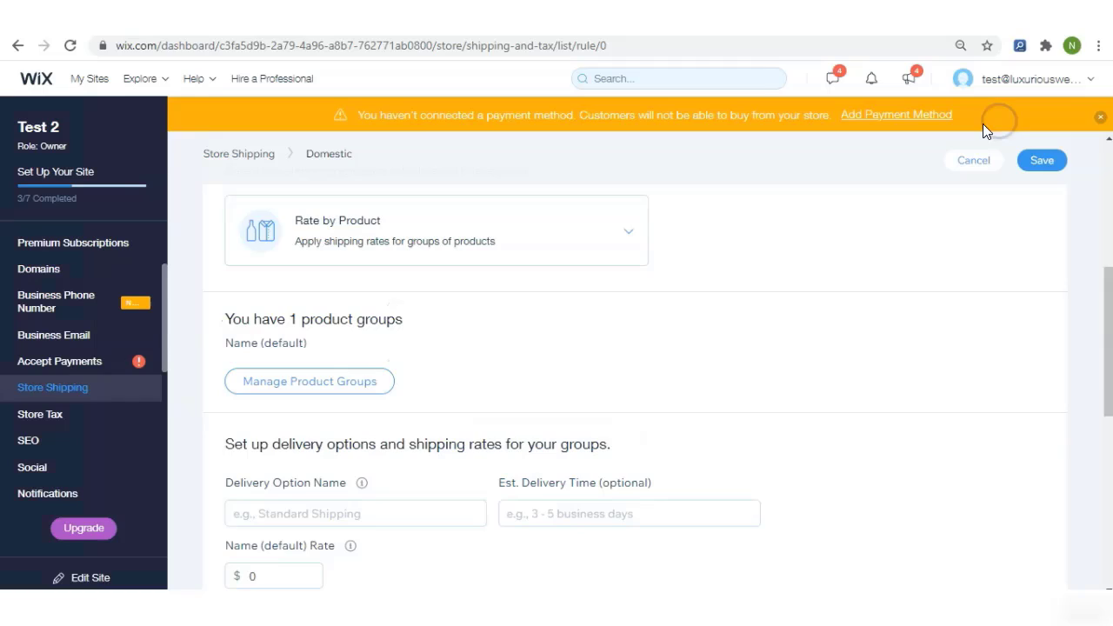
- Set the Domestic region's shipping calculation to USPS Calculated Rate and add the Priority Mail service
{"action": "left_click", "coordinate": [552, 232]}
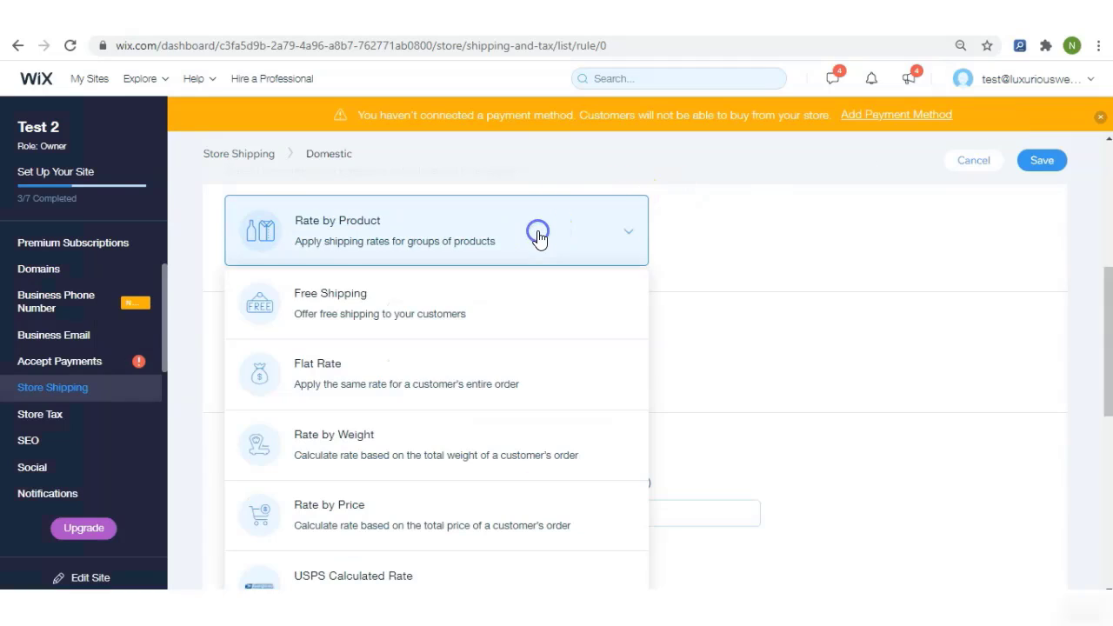
{"action": "left_click", "coordinate": [469, 574]}
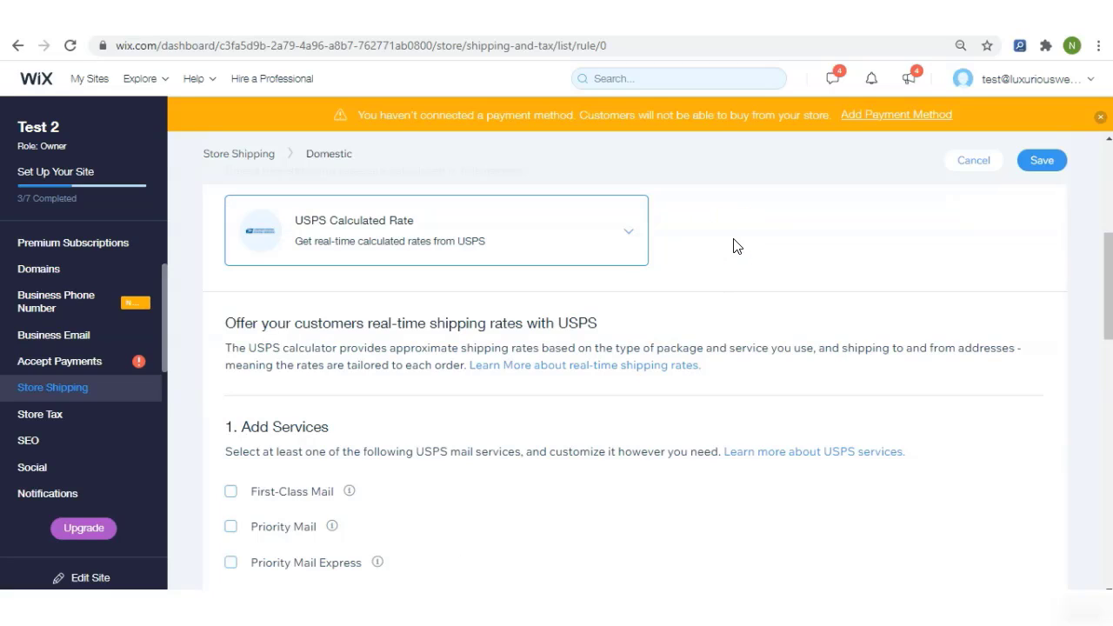
{"action": "left_click", "coordinate": [774, 247]}
{"action": "left_click_drag", "start_coordinate": [1107, 252], "coordinate": [1102, 300]}
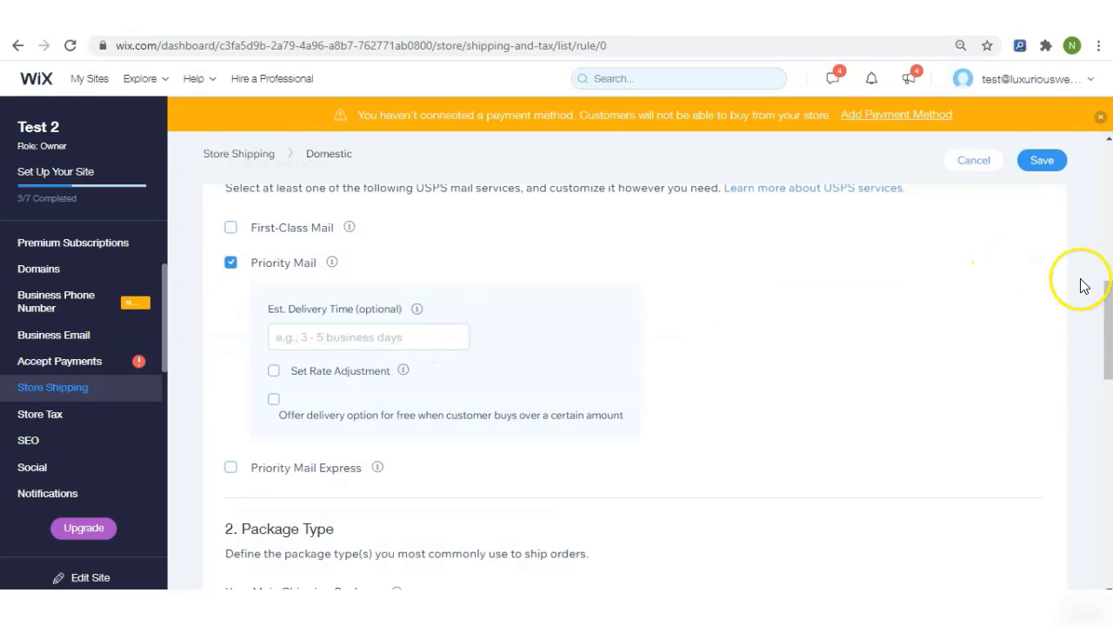
- Try Flat Rate Envelope as the main USPS shipping package and settle on Medium Flat Rate Box - 1
{"action": "left_click_drag", "start_coordinate": [1107, 300], "coordinate": [1100, 348]}
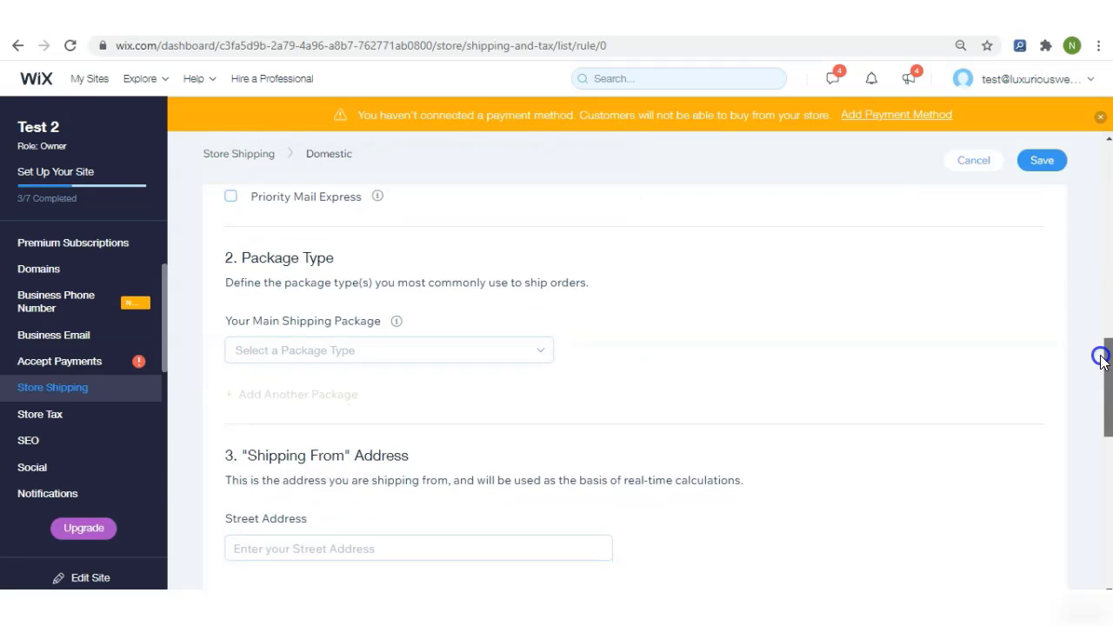
{"action": "left_click", "coordinate": [525, 349]}
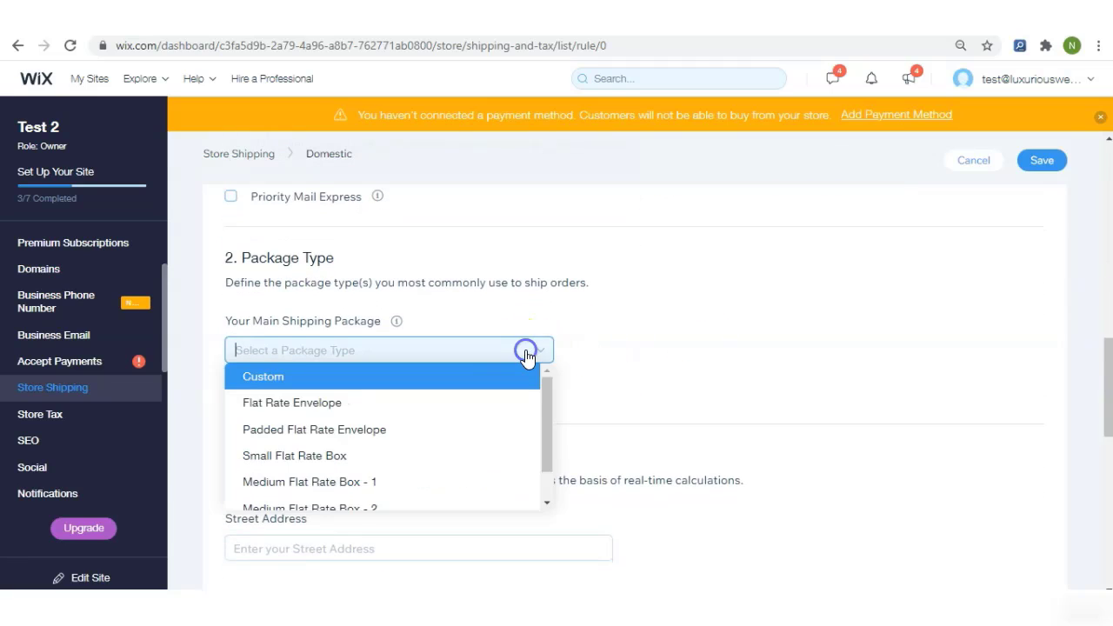
{"action": "left_click", "coordinate": [492, 402]}
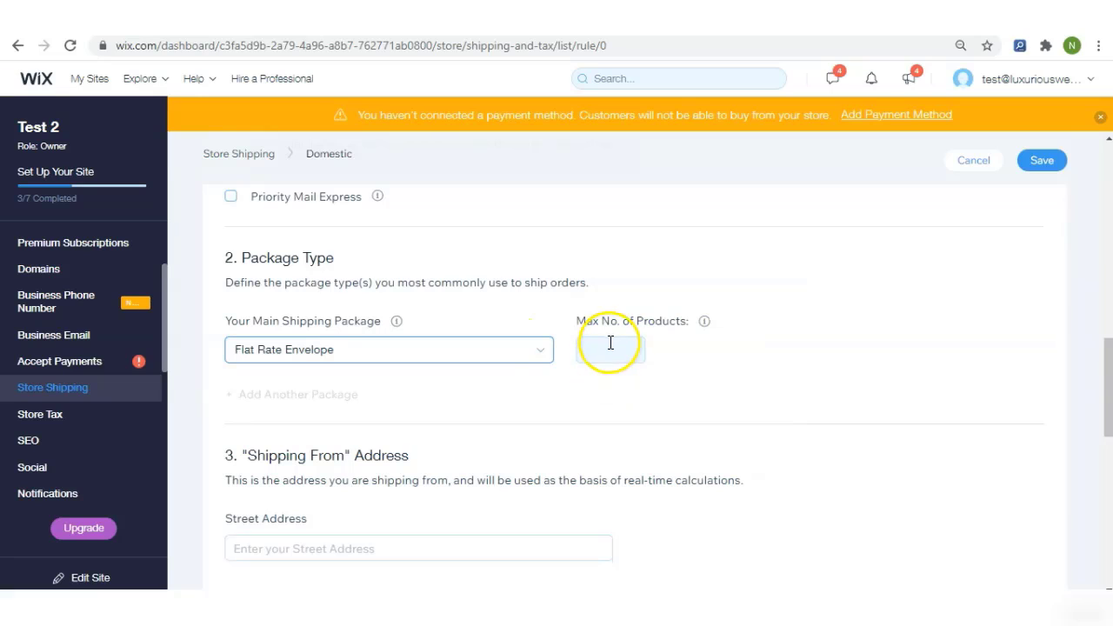
{"action": "left_click", "coordinate": [497, 347]}
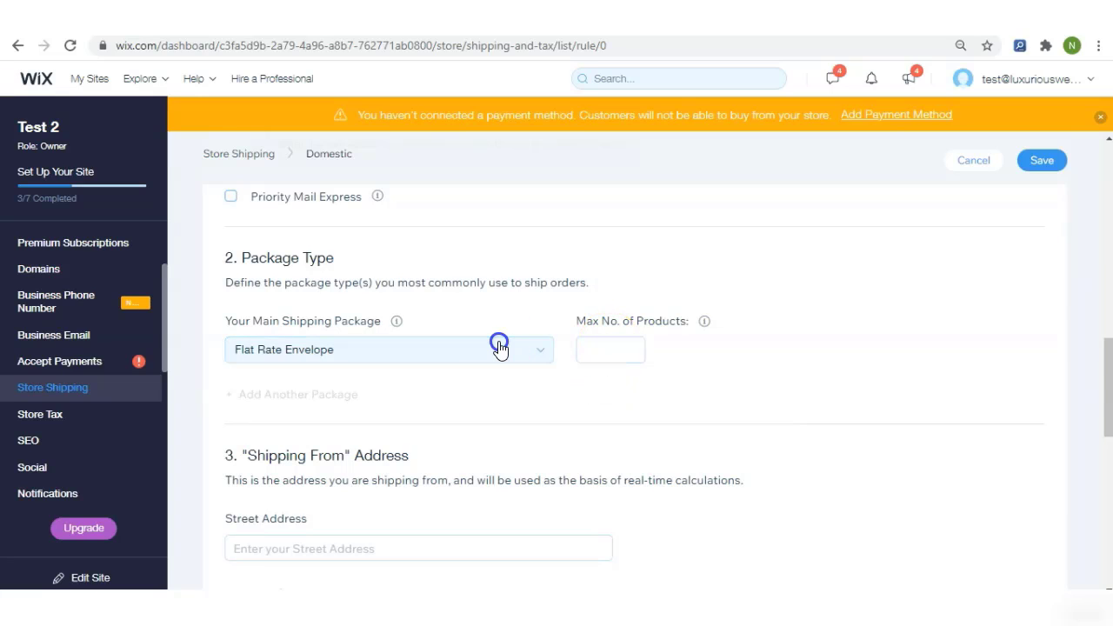
{"action": "left_click", "coordinate": [301, 492]}
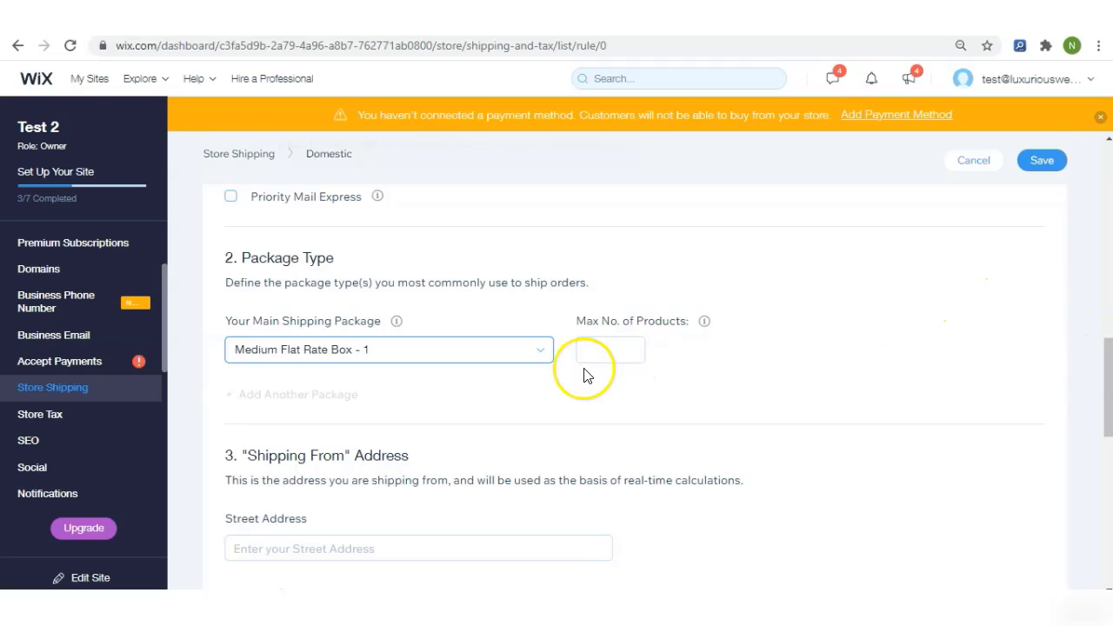
- Try Flat Rate Envelope as the main shipping package with a maximum of 6 products
{"action": "left_click", "coordinate": [474, 349]}
{"action": "left_click", "coordinate": [376, 408]}
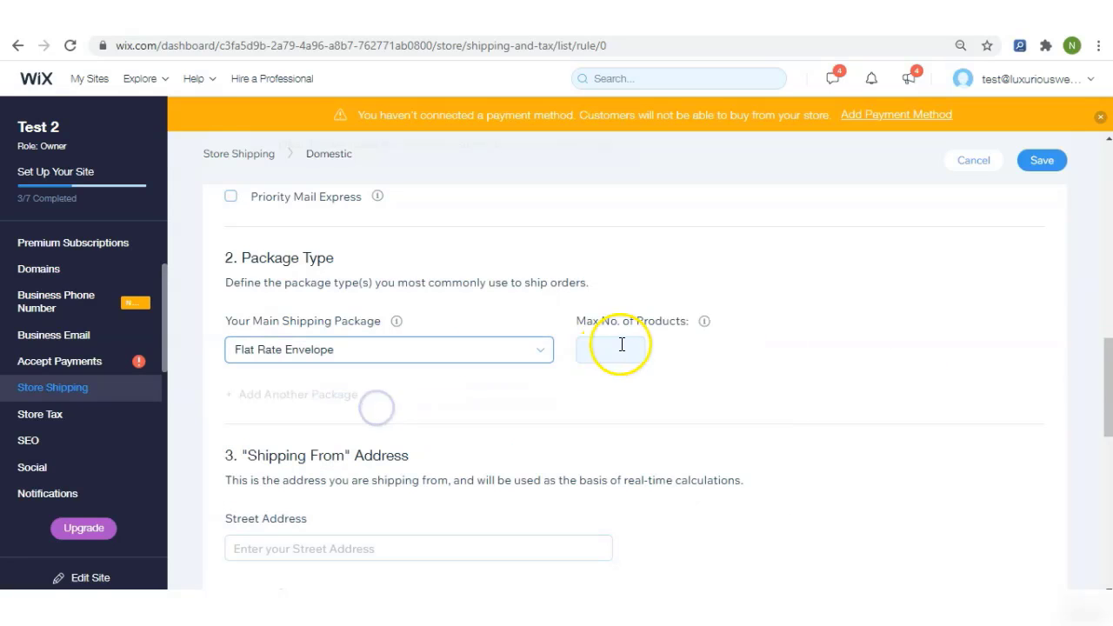
{"action": "left_click", "coordinate": [621, 348]}
{"action": "type", "text": "6"}
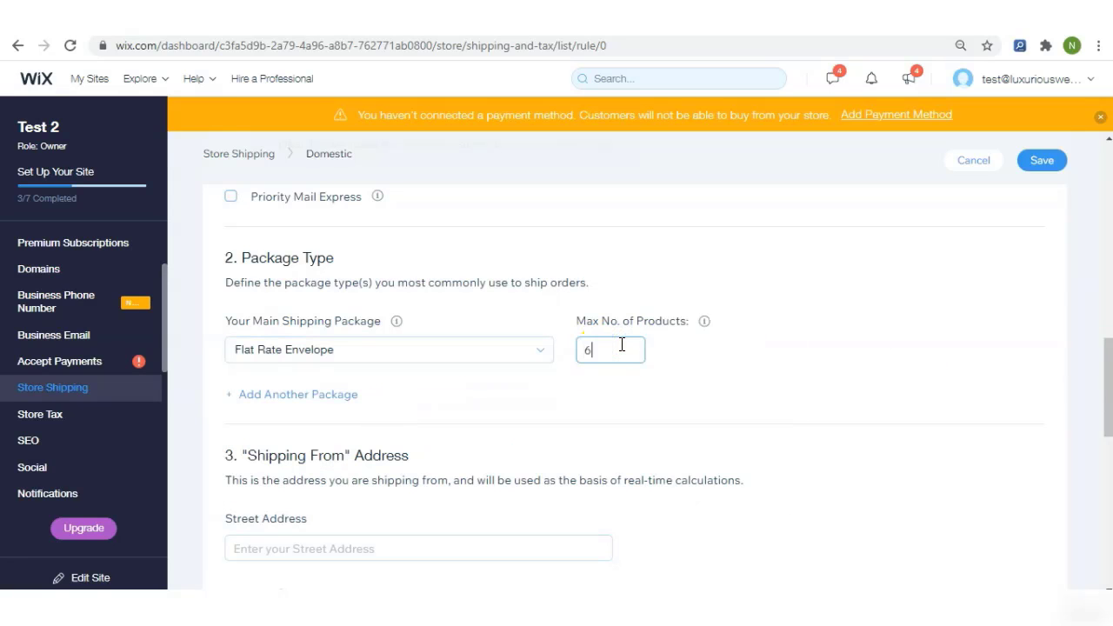
- Try adding Medium Flat Rate Box - 2 as an additional shipping package with a maximum of 15 products
{"action": "left_click", "coordinate": [292, 395]}
{"action": "left_click", "coordinate": [492, 323]}
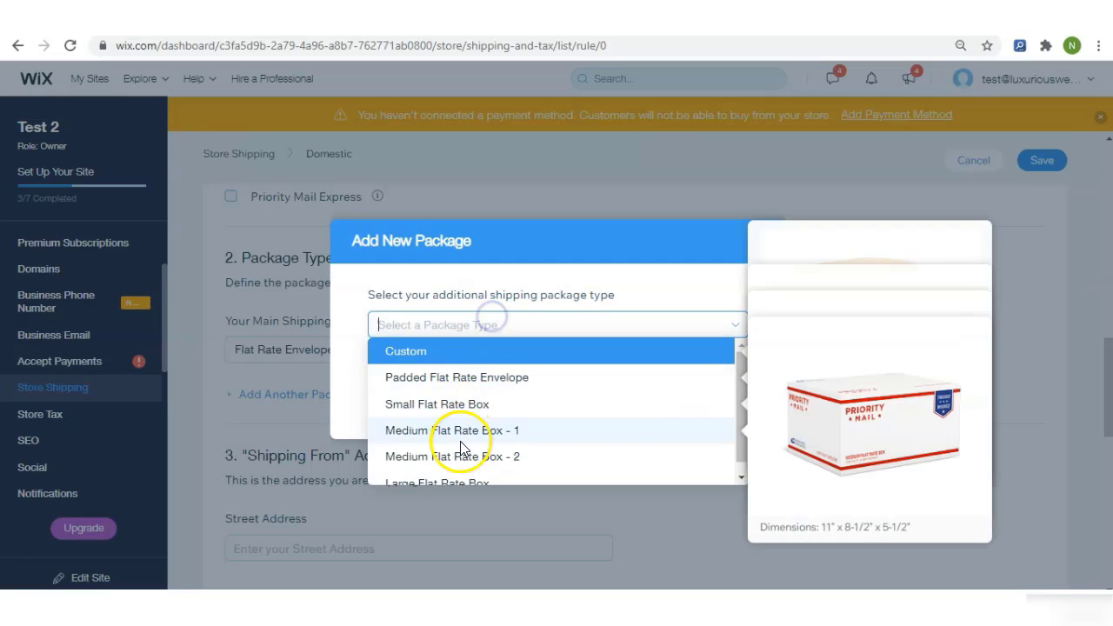
{"action": "left_click", "coordinate": [447, 521]}
{"action": "left_click", "coordinate": [398, 369]}
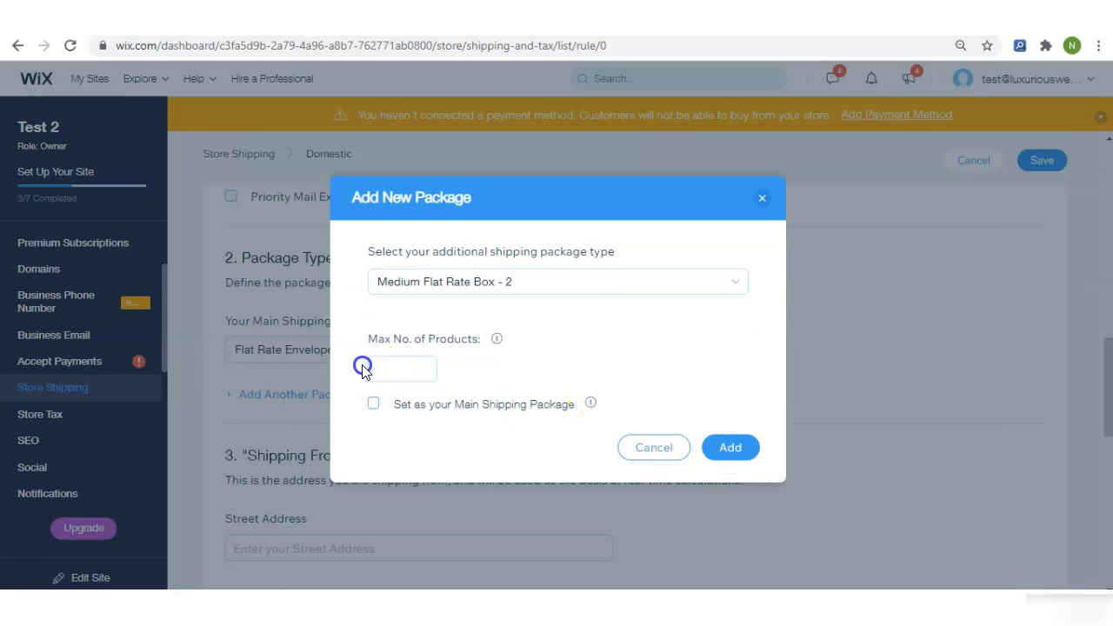
{"action": "type", "text": "15"}
{"action": "left_click", "coordinate": [720, 444]}
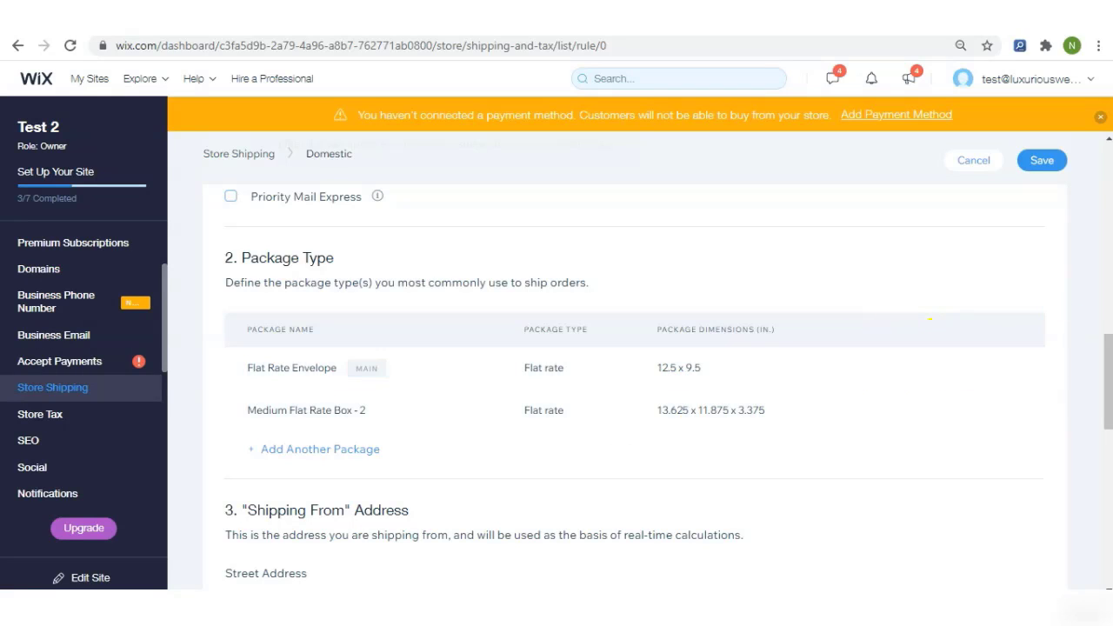
- Review the shipping-from address and backup settings, and discard the changes to the Domestic shipping rule
{"action": "left_click_drag", "start_coordinate": [1098, 341], "coordinate": [1107, 369]}
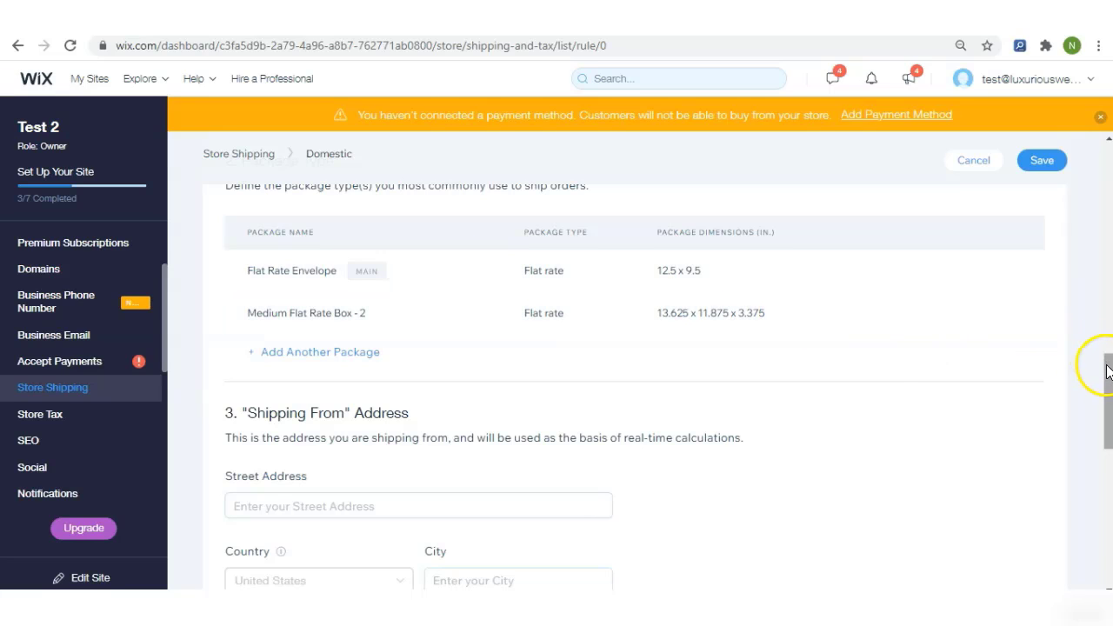
{"action": "left_click_drag", "start_coordinate": [1107, 372], "coordinate": [1107, 400]}
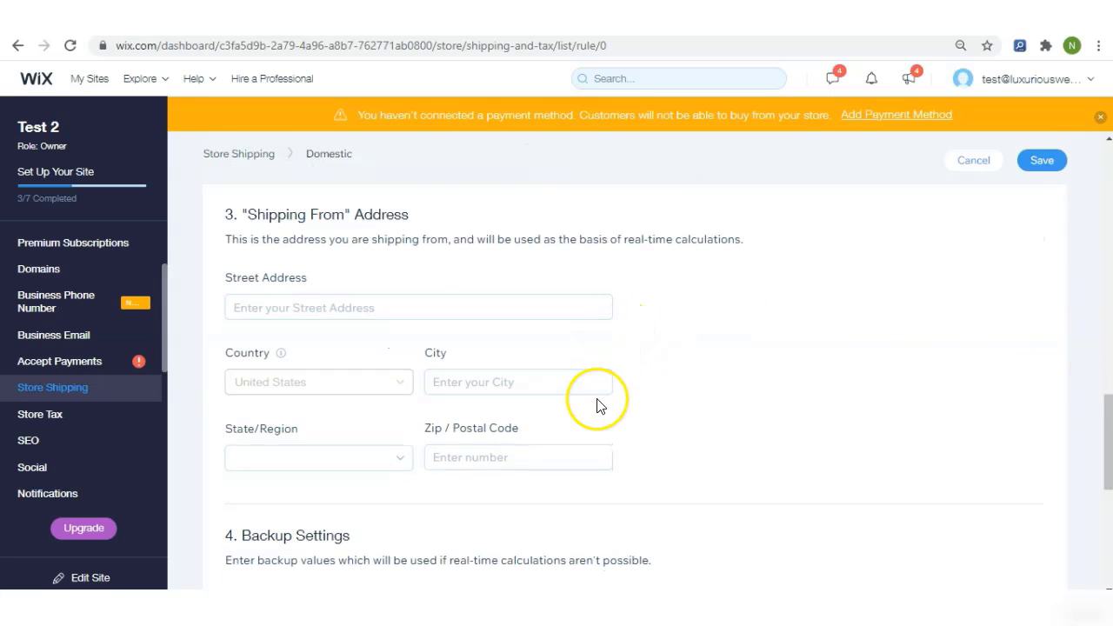
{"action": "left_click_drag", "start_coordinate": [1108, 406], "coordinate": [1102, 473]}
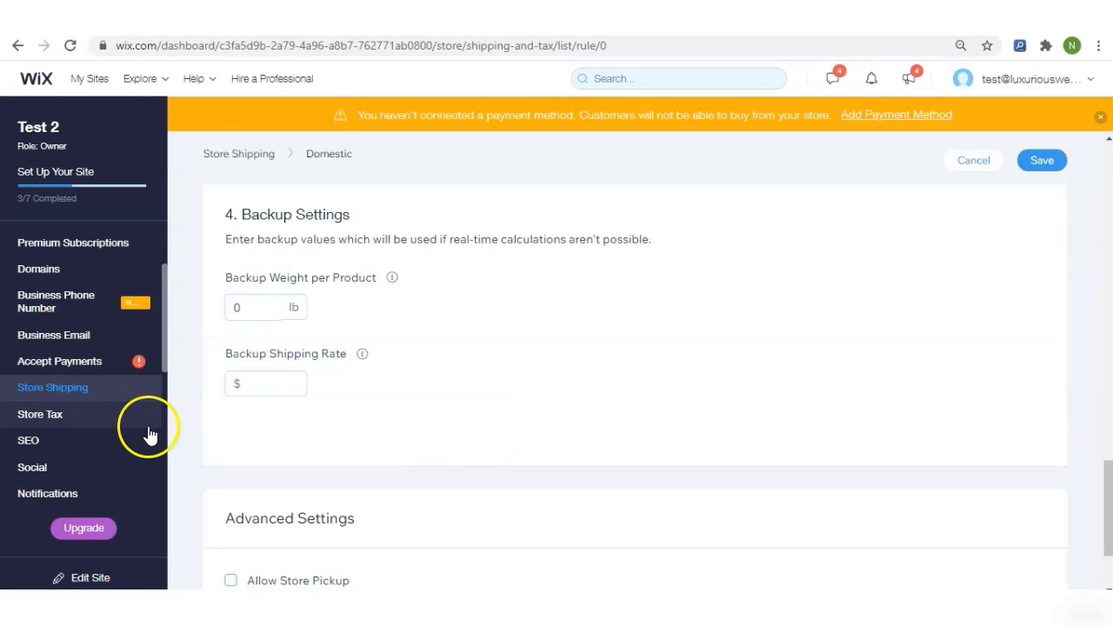
{"action": "left_click", "coordinate": [972, 164]}
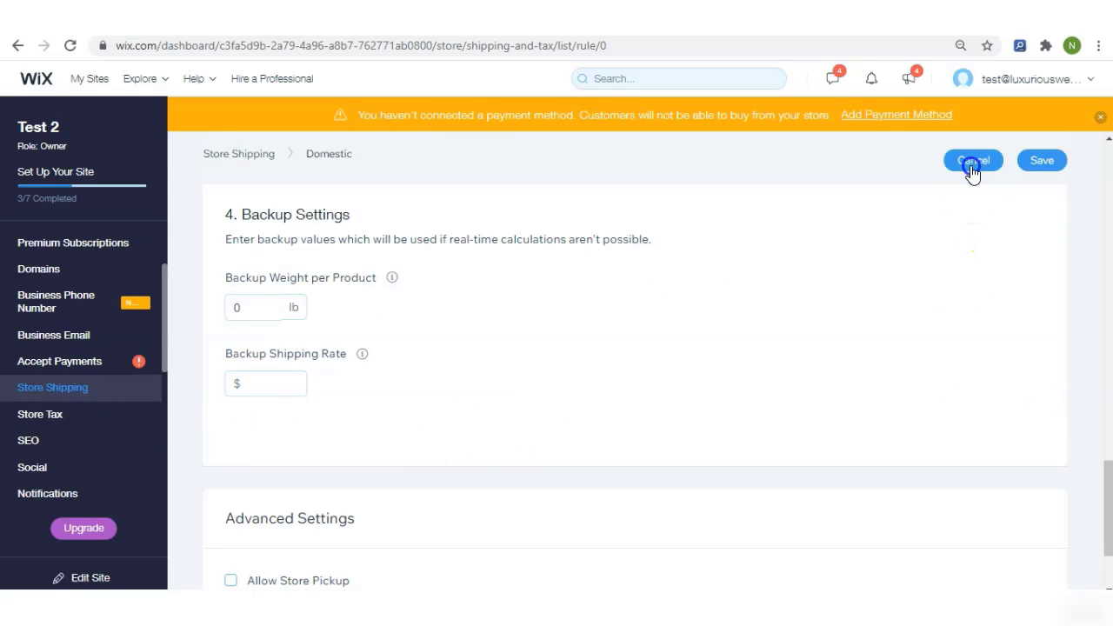
{"action": "left_click", "coordinate": [691, 391]}
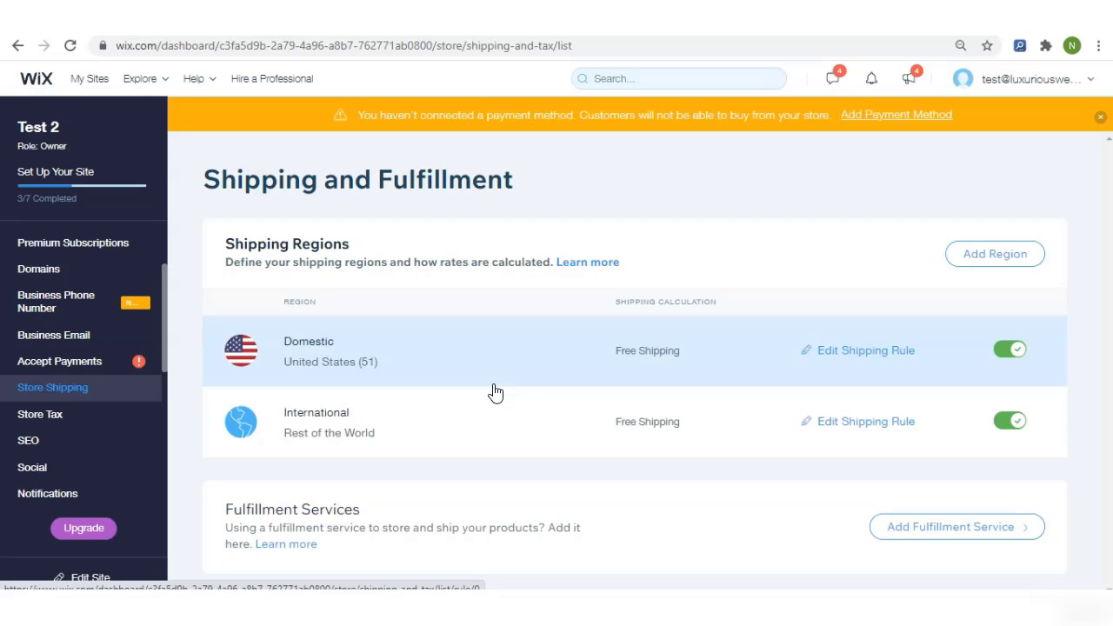
{"action": "left_click", "coordinate": [472, 423]}
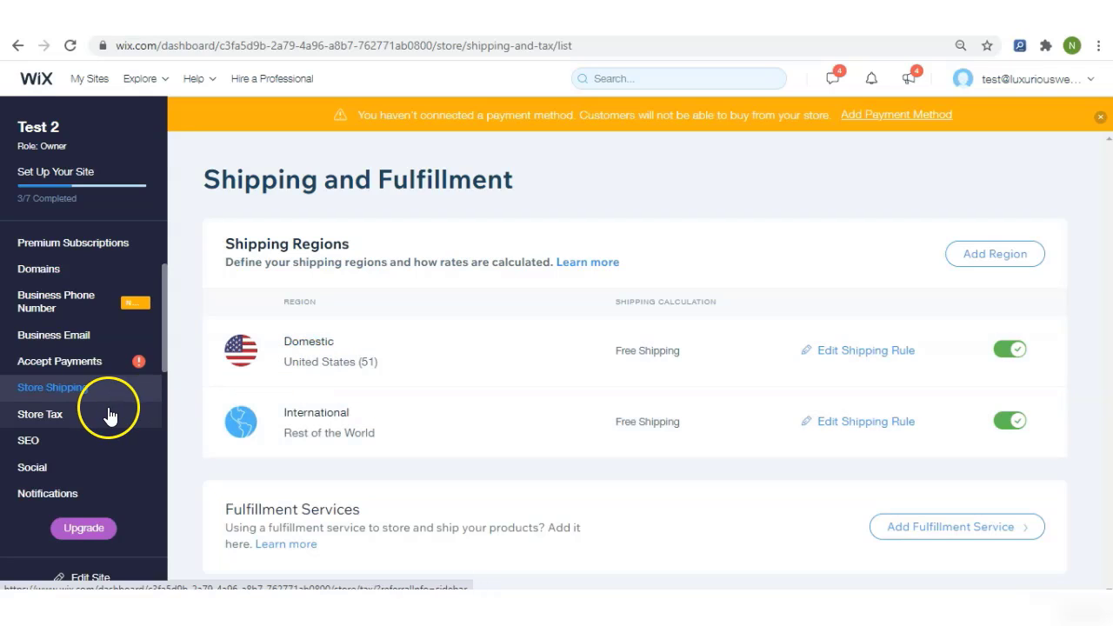
- Add Texas, United States, as a tax collection location in Store Tax and open its tax rate for editing
{"action": "left_click", "coordinate": [75, 416]}
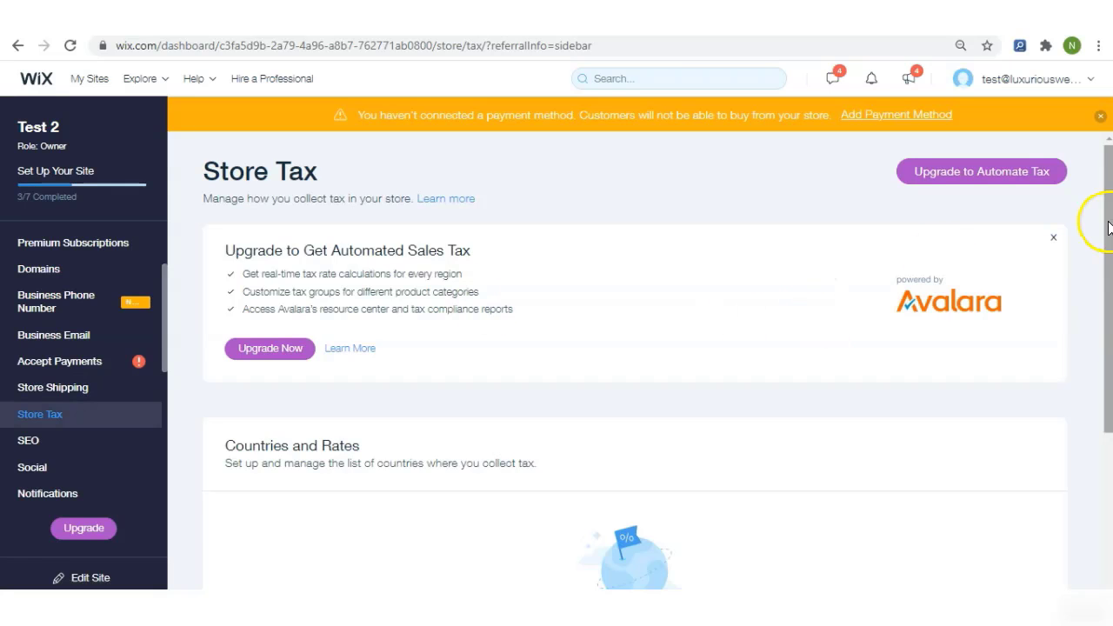
{"action": "scroll", "coordinate": [1106, 283], "scroll_direction": "down", "scroll_amount": 2}
{"action": "left_click_drag", "start_coordinate": [1106, 283], "coordinate": [1105, 343]}
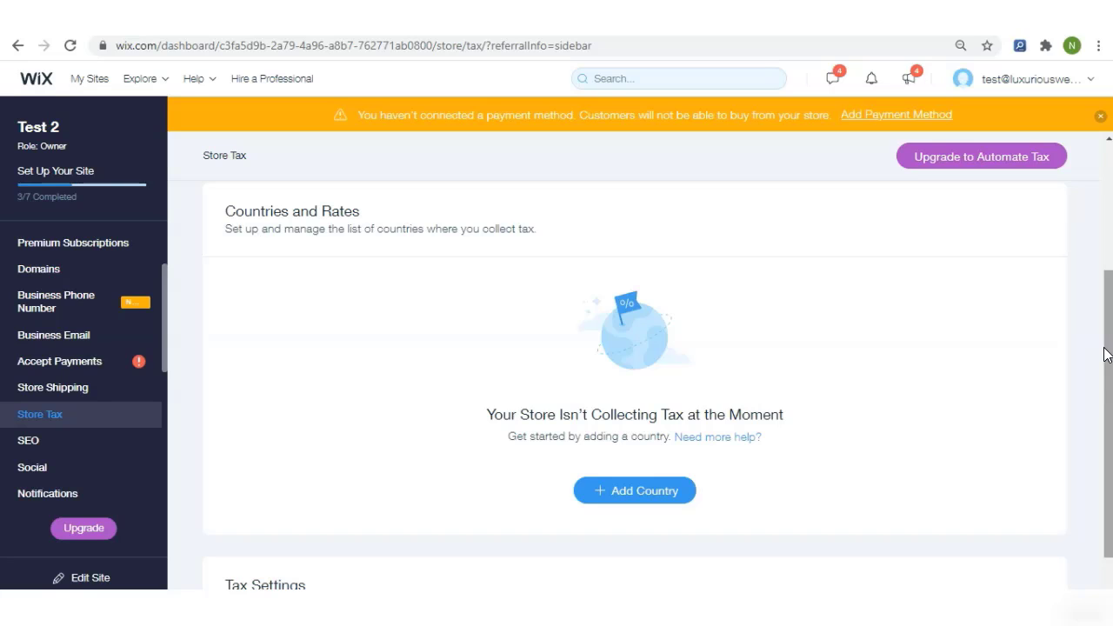
{"action": "left_click", "coordinate": [644, 491]}
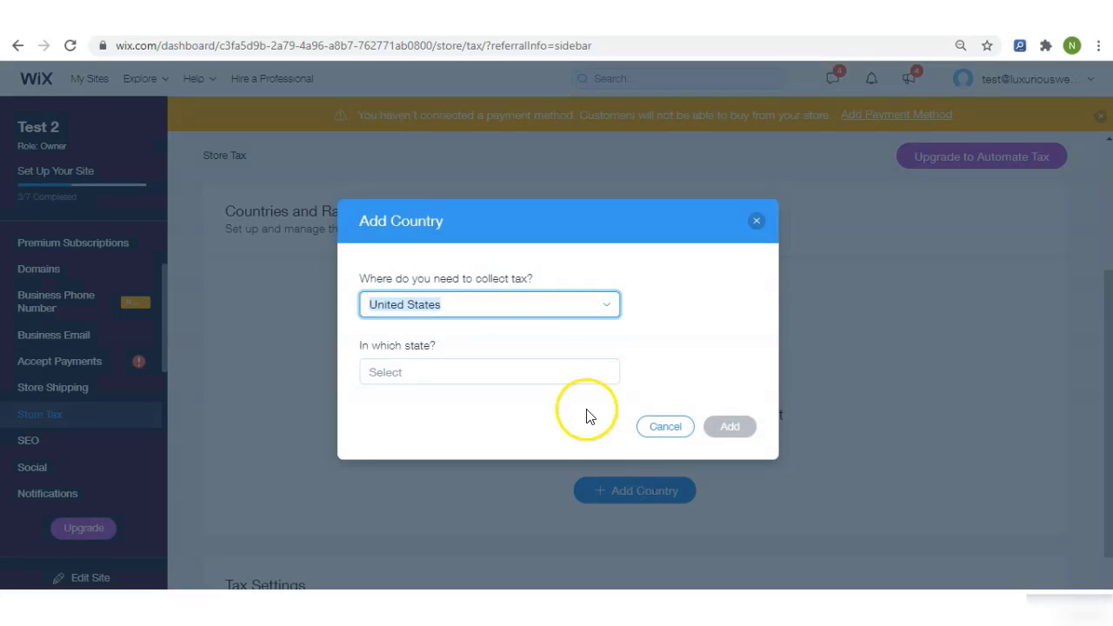
{"action": "left_click", "coordinate": [485, 371]}
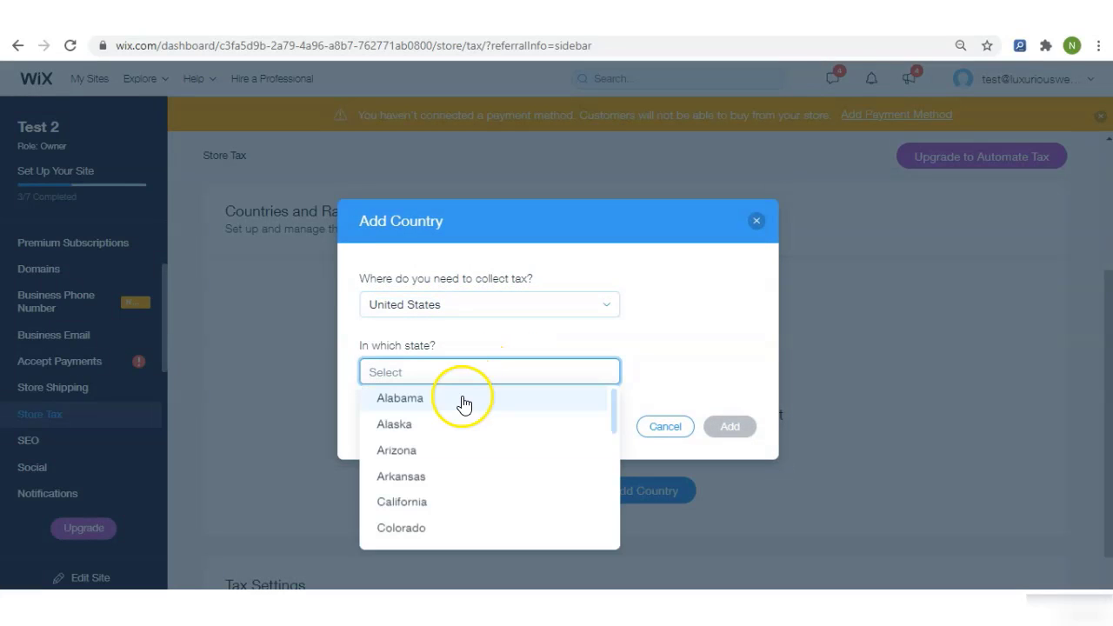
{"action": "type", "text": "tex"}
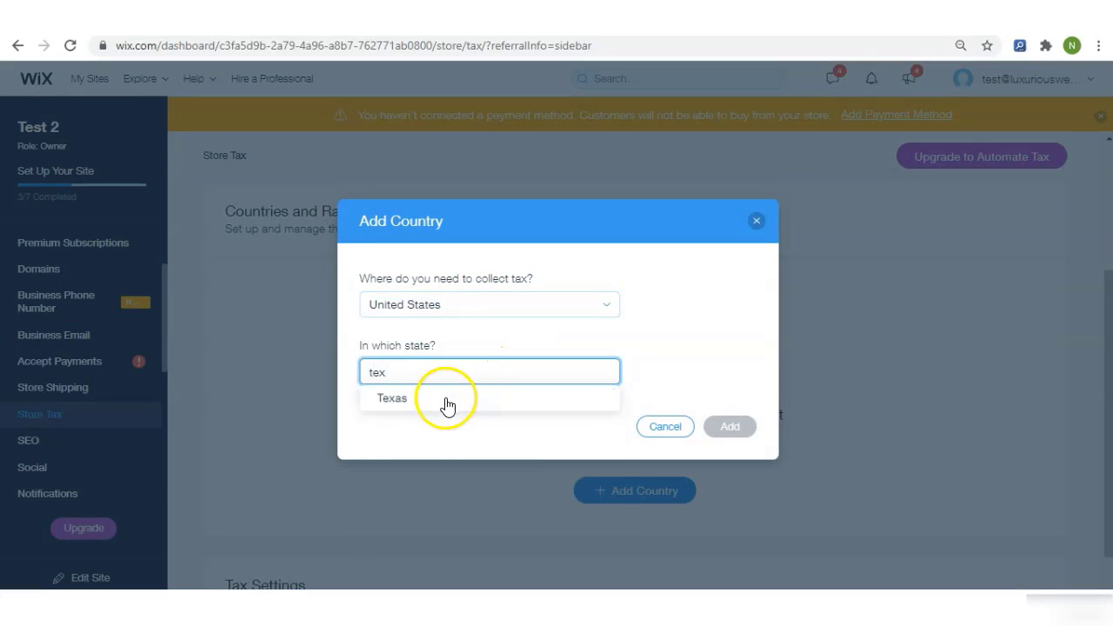
{"action": "left_click", "coordinate": [445, 400]}
{"action": "left_click", "coordinate": [726, 426]}
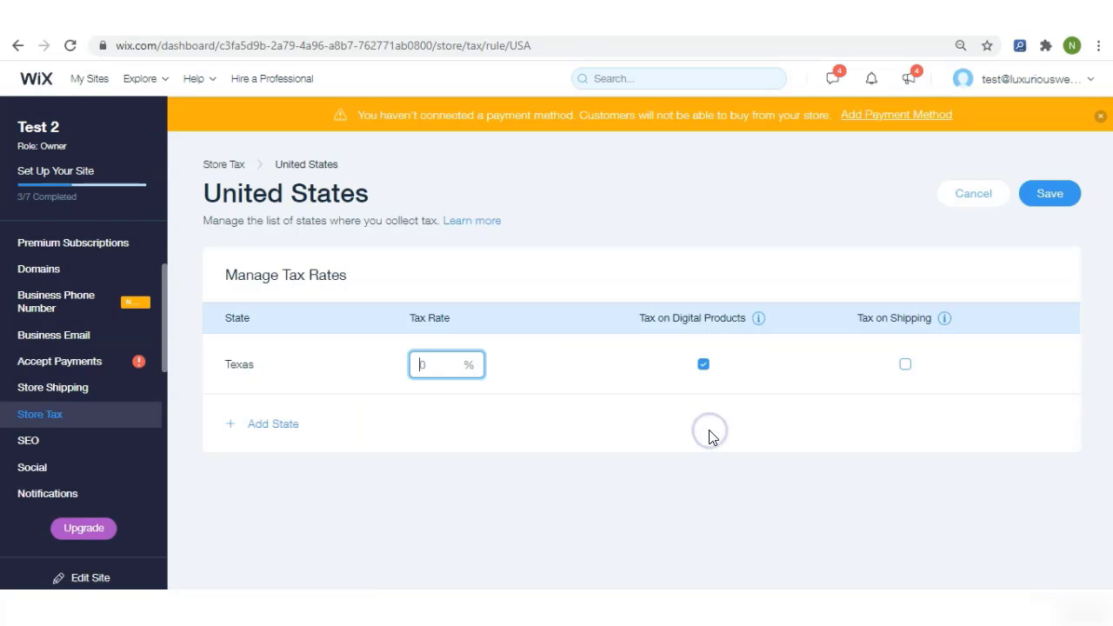
{"action": "left_click", "coordinate": [454, 365]}
{"action": "left_click", "coordinate": [587, 209]}
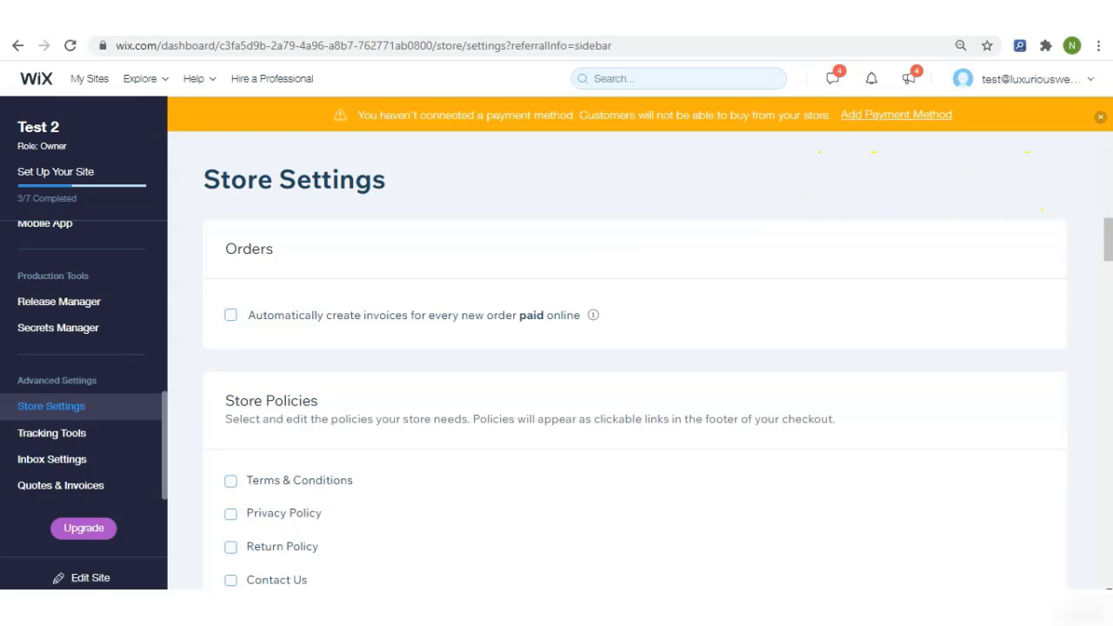
- Enable the Terms & Conditions store policy and review the checkout and order email settings in Store Settings
{"action": "left_click_drag", "start_coordinate": [1107, 235], "coordinate": [1102, 241]}
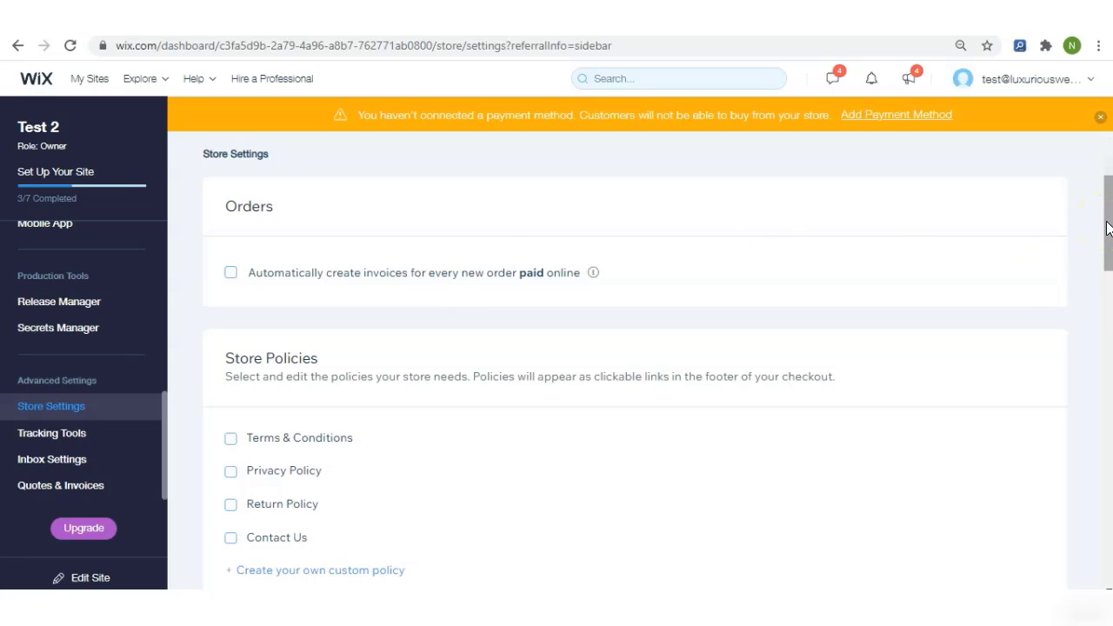
{"action": "left_click_drag", "start_coordinate": [1107, 228], "coordinate": [1108, 265]}
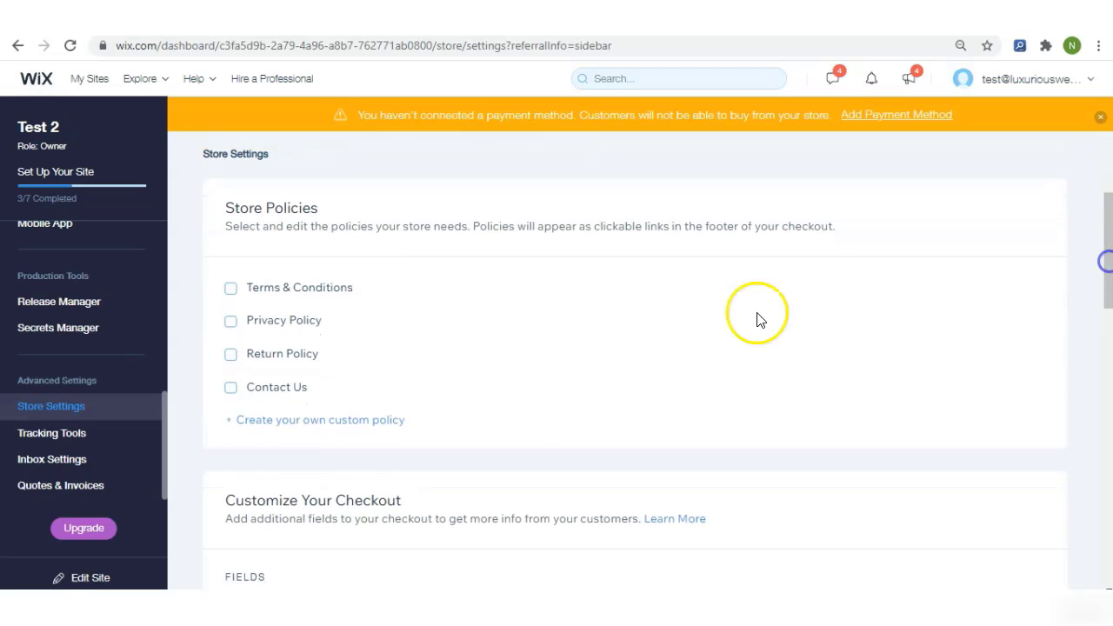
{"action": "left_click", "coordinate": [315, 294]}
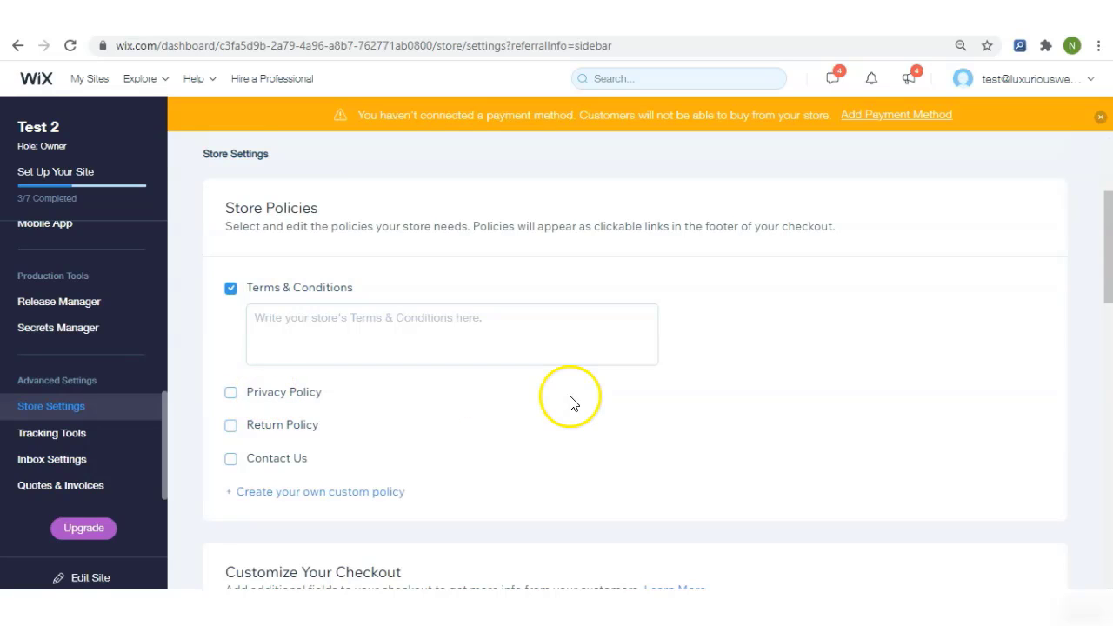
{"action": "left_click_drag", "start_coordinate": [1110, 278], "coordinate": [1074, 470]}
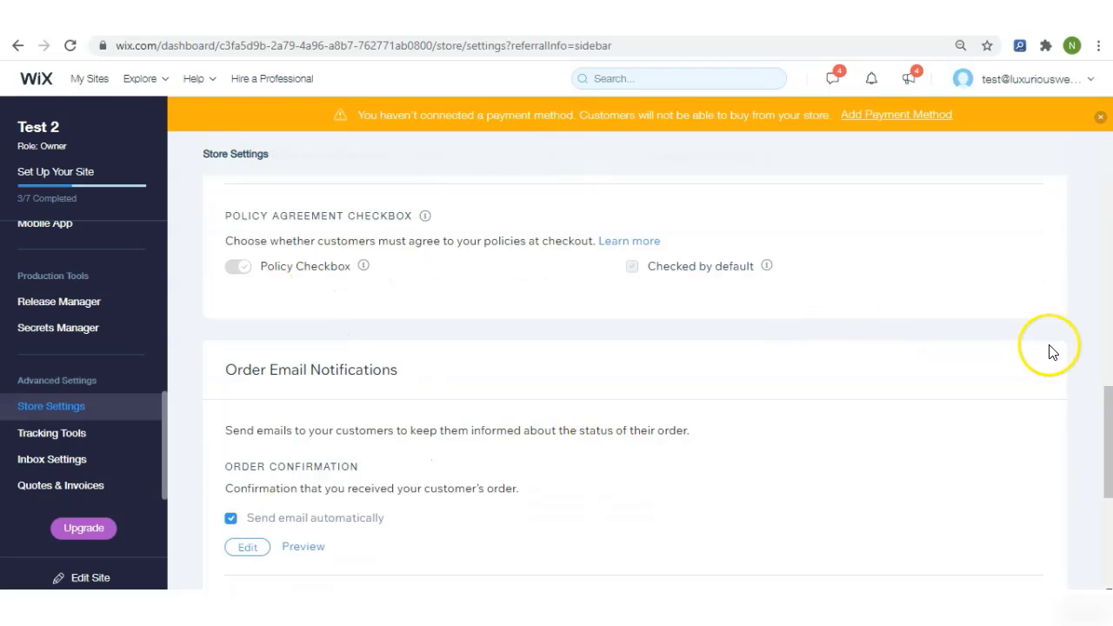
{"action": "left_click_drag", "start_coordinate": [1104, 405], "coordinate": [1031, 179]}
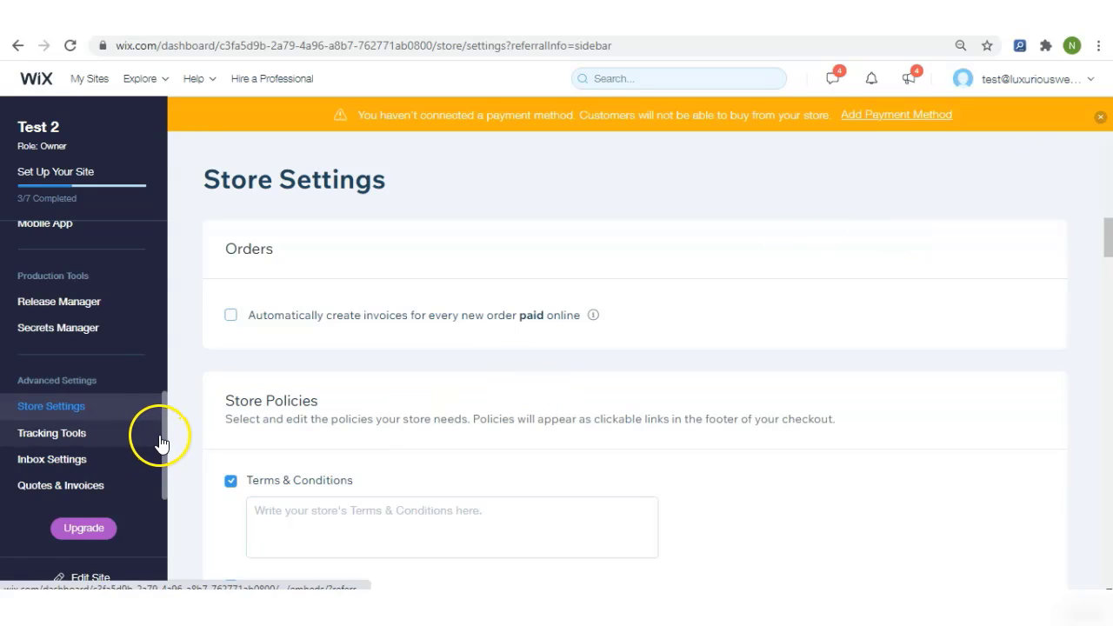
- View the site's settings overview and open the Store Orders page
{"action": "left_click_drag", "start_coordinate": [160, 443], "coordinate": [163, 245]}
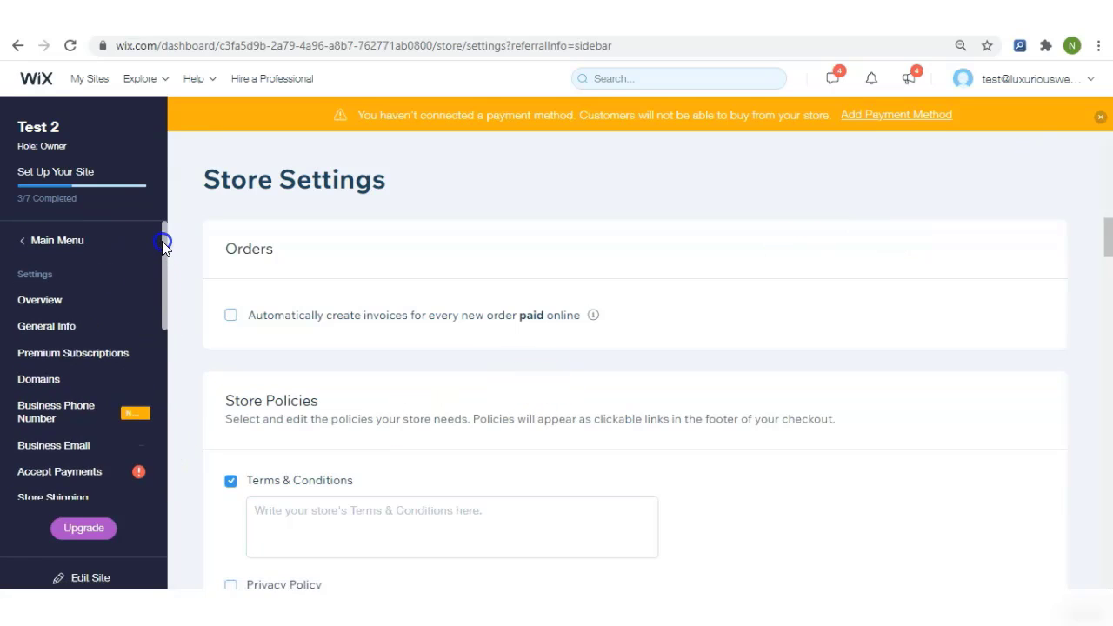
{"action": "left_click", "coordinate": [95, 300]}
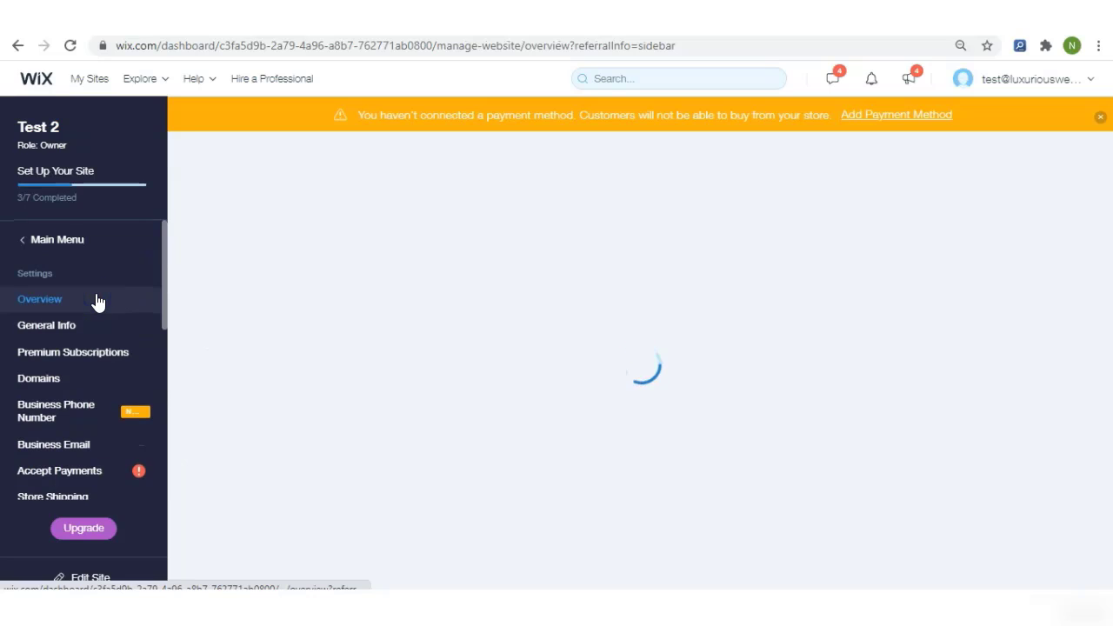
{"action": "left_click", "coordinate": [70, 241]}
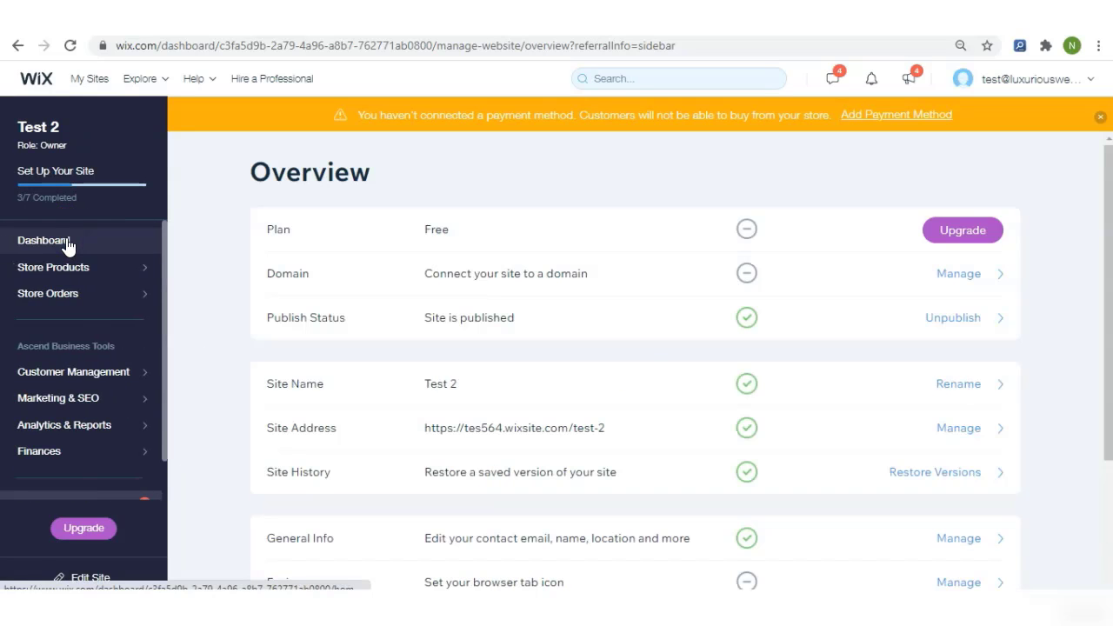
{"action": "left_click", "coordinate": [78, 258]}
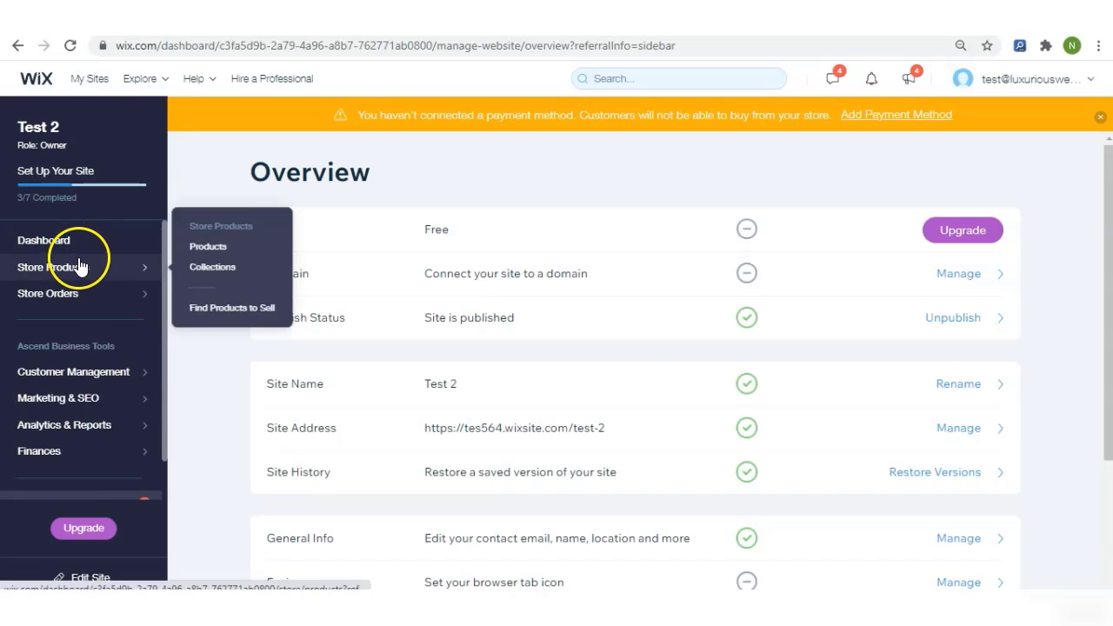
{"action": "left_click", "coordinate": [75, 294]}
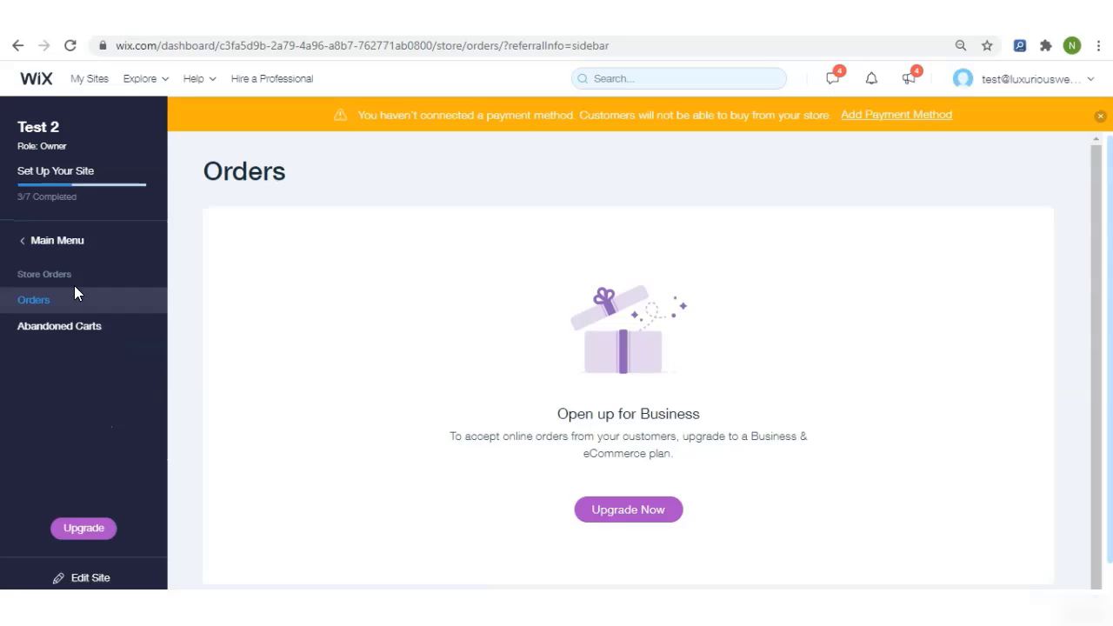
- Examine the unfulfilled Success Is Complicated Book order's tracking and shipping label options and its additional order actions
{"action": "left_click", "coordinate": [401, 262]}
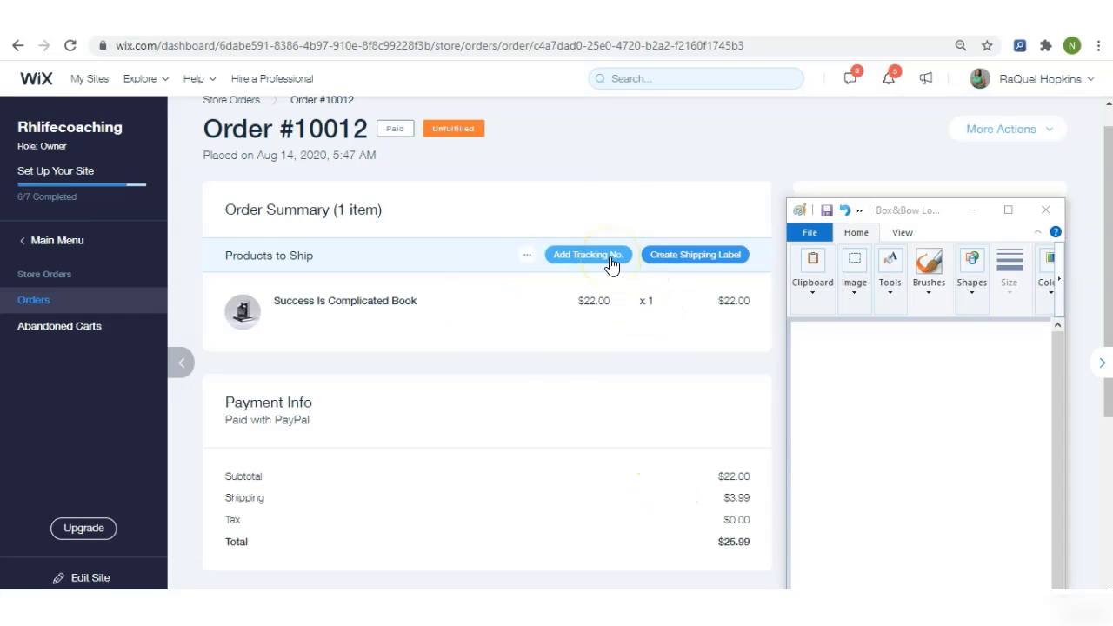
{"action": "left_click", "coordinate": [665, 261]}
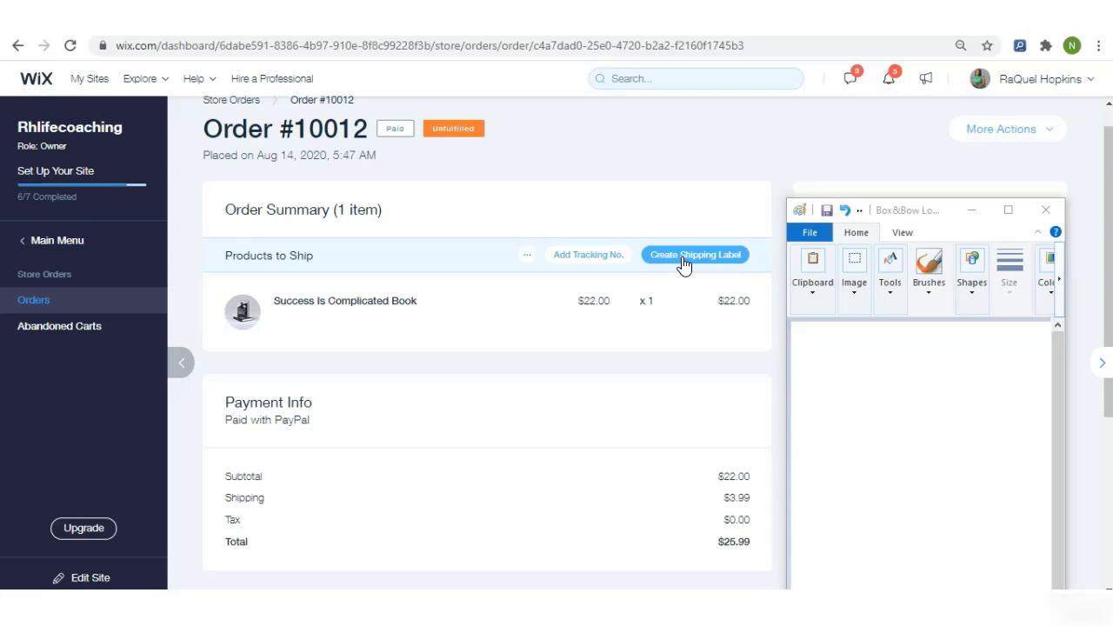
{"action": "left_click", "coordinate": [978, 132]}
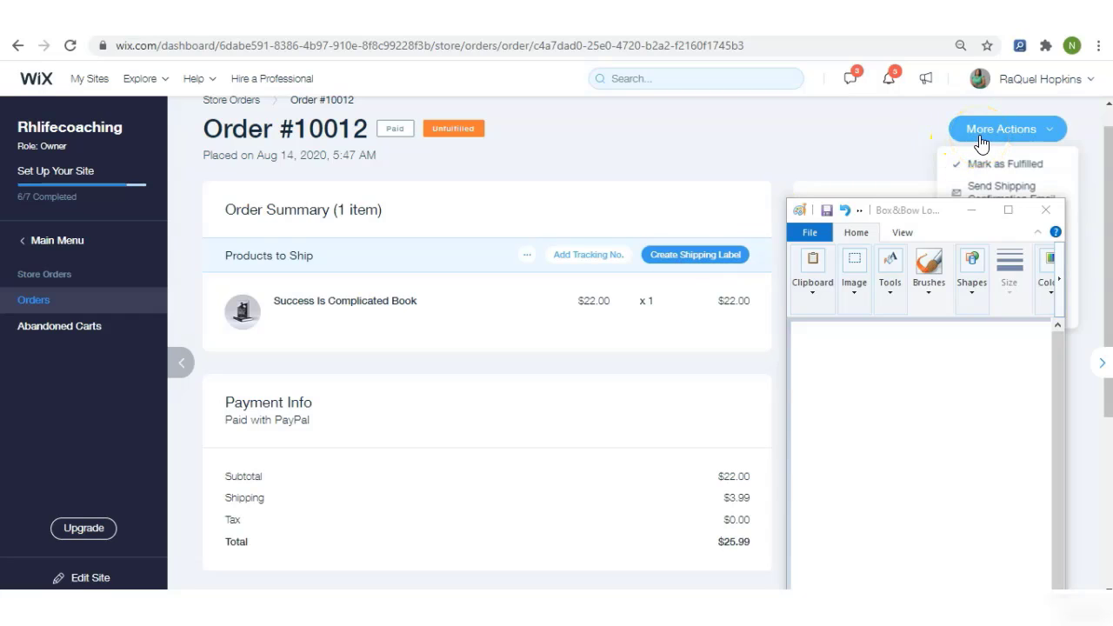
{"action": "left_click", "coordinate": [887, 123]}
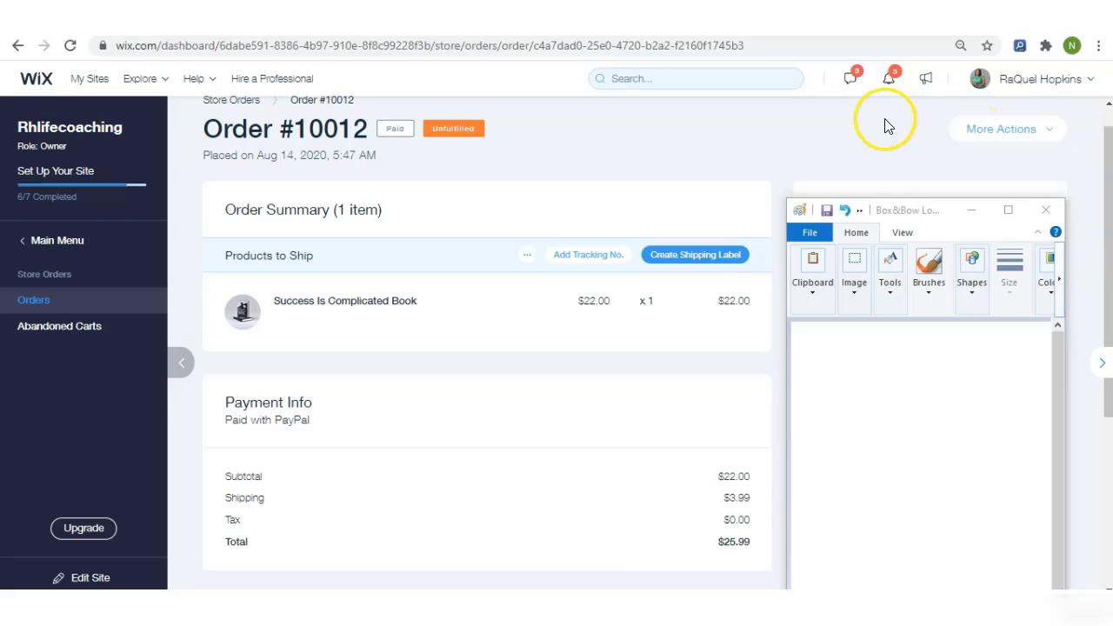
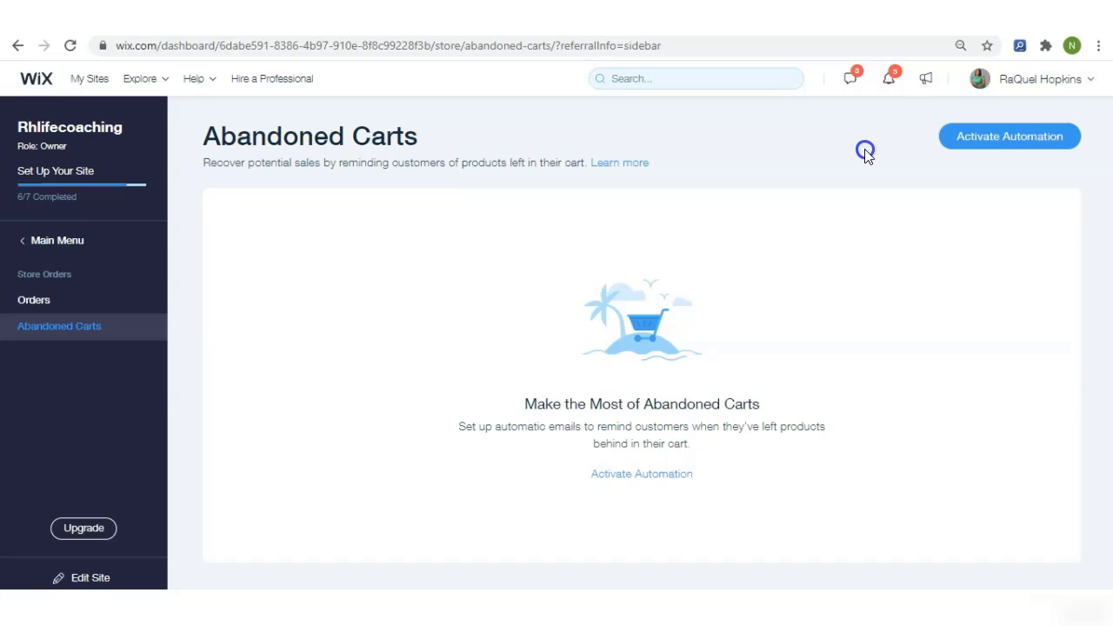
- Leave Abandoned Carts for the analytics Sales Overview and examine its revenue over time
{"action": "left_click_drag", "start_coordinate": [865, 153], "coordinate": [269, 286]}
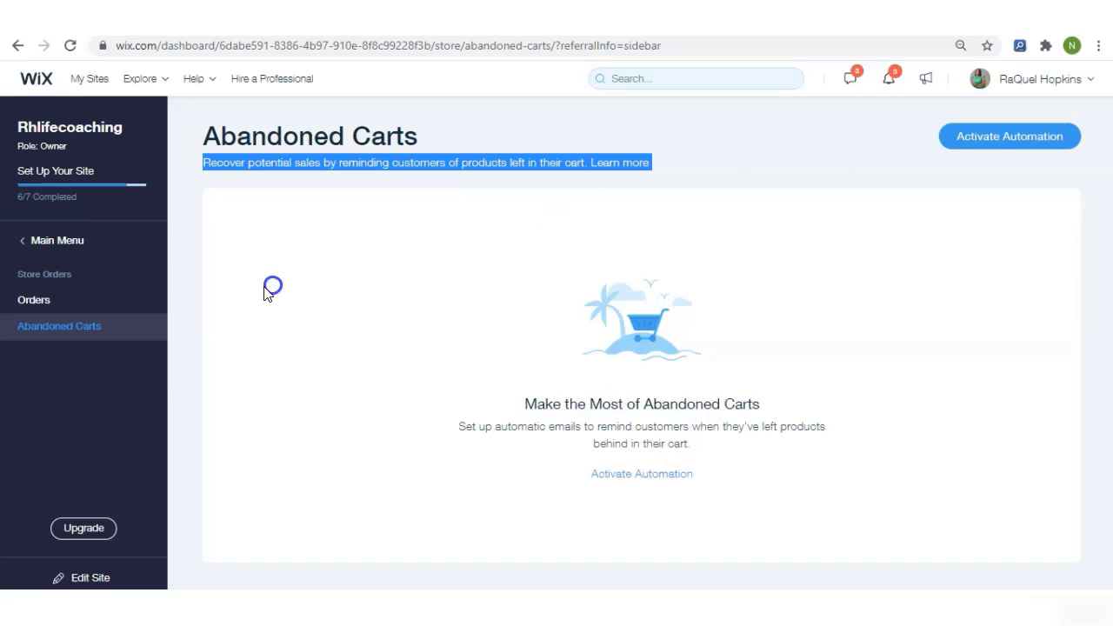
{"action": "left_click", "coordinate": [87, 243]}
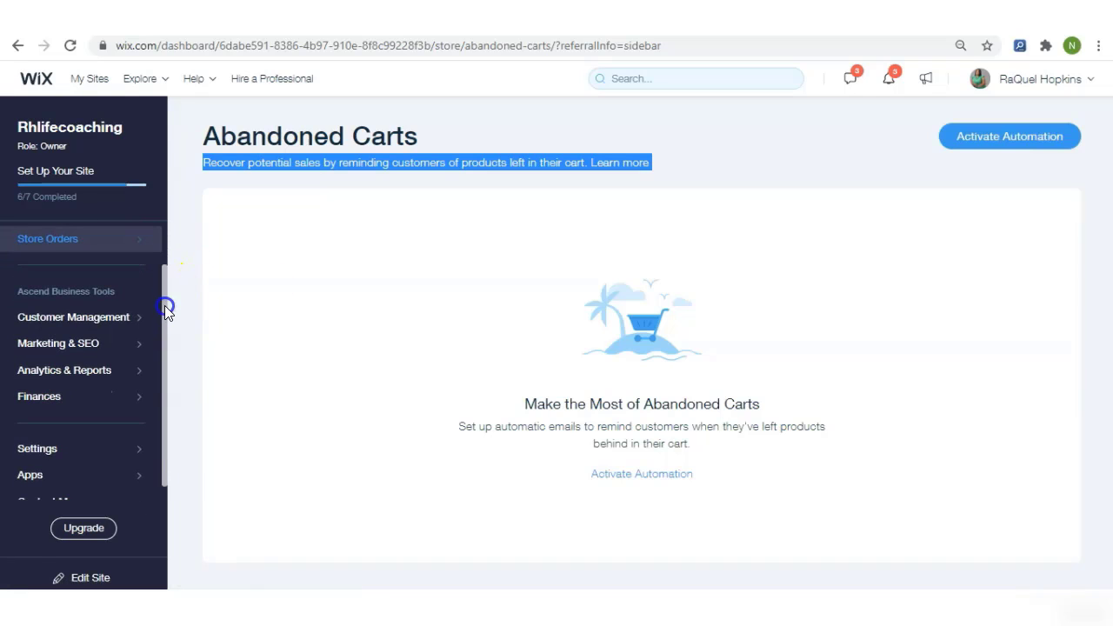
{"action": "left_click", "coordinate": [105, 377]}
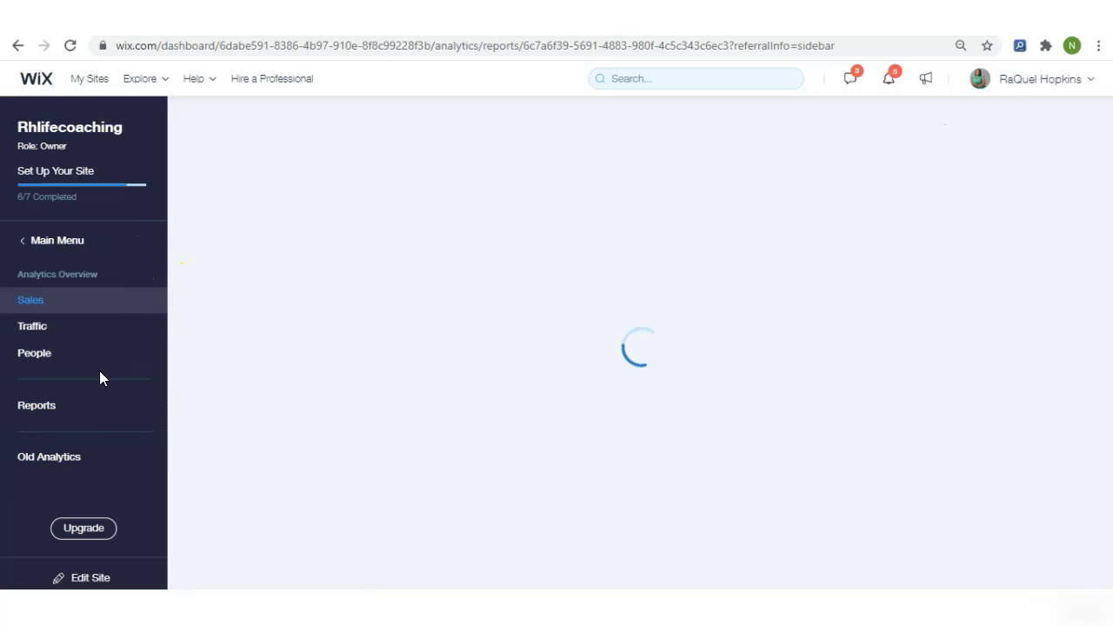
{"action": "left_click", "coordinate": [729, 296]}
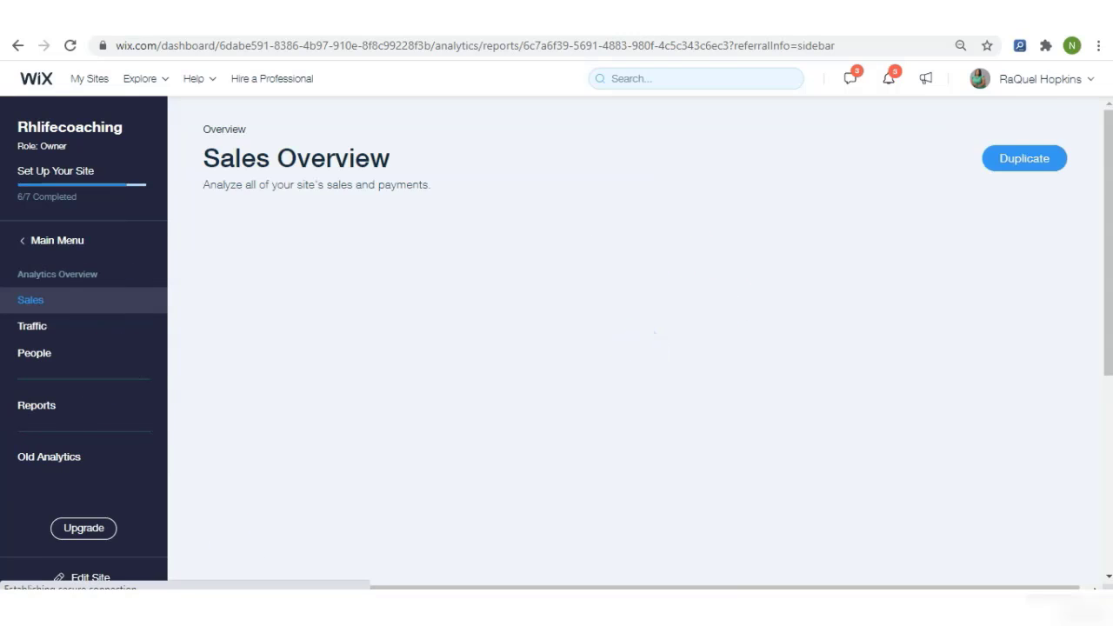
{"action": "left_click_drag", "start_coordinate": [1110, 156], "coordinate": [1110, 248]}
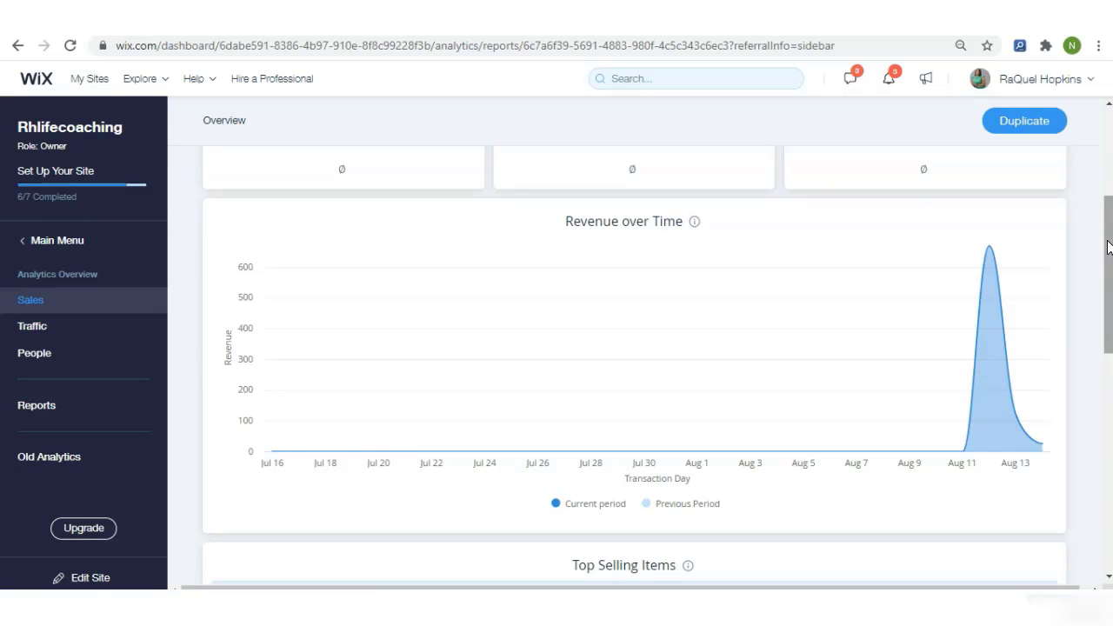
{"action": "left_click_drag", "start_coordinate": [1108, 248], "coordinate": [1108, 238]}
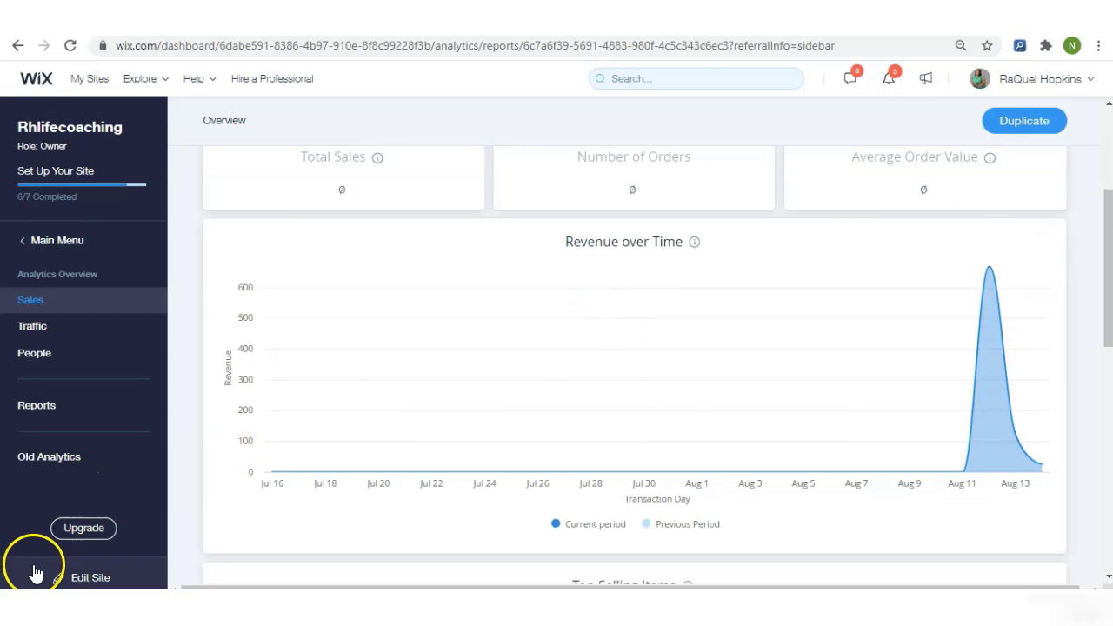
- Examine the Traffic Overview, including sessions, traffic over time and the Traffic by Location map
{"action": "left_click", "coordinate": [32, 326]}
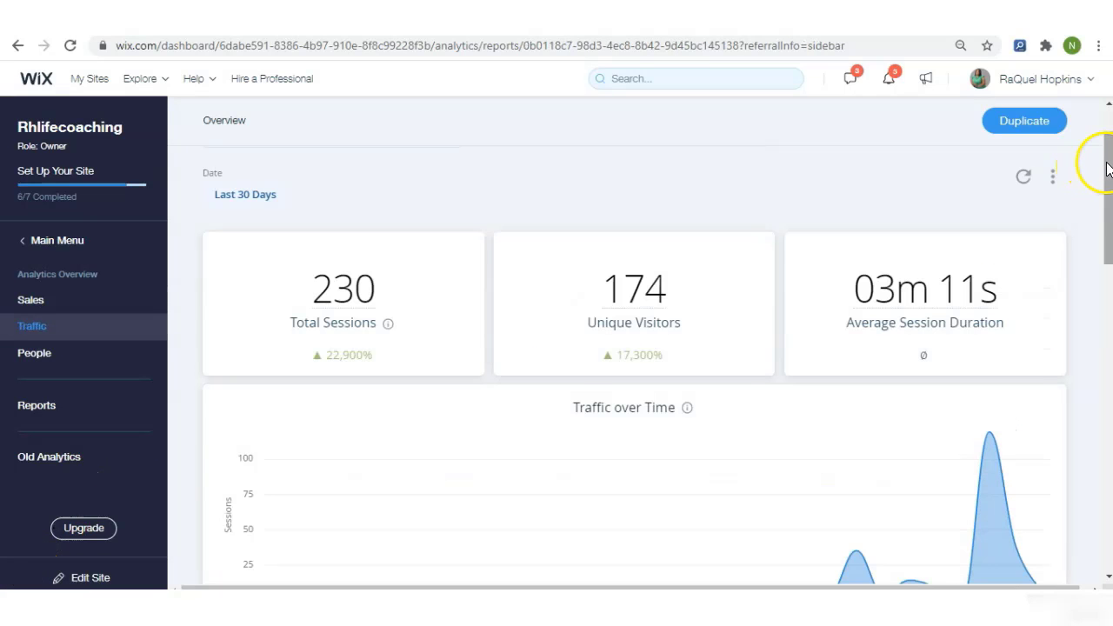
{"action": "left_click_drag", "start_coordinate": [1106, 168], "coordinate": [1080, 370]}
{"action": "left_click", "coordinate": [922, 398]}
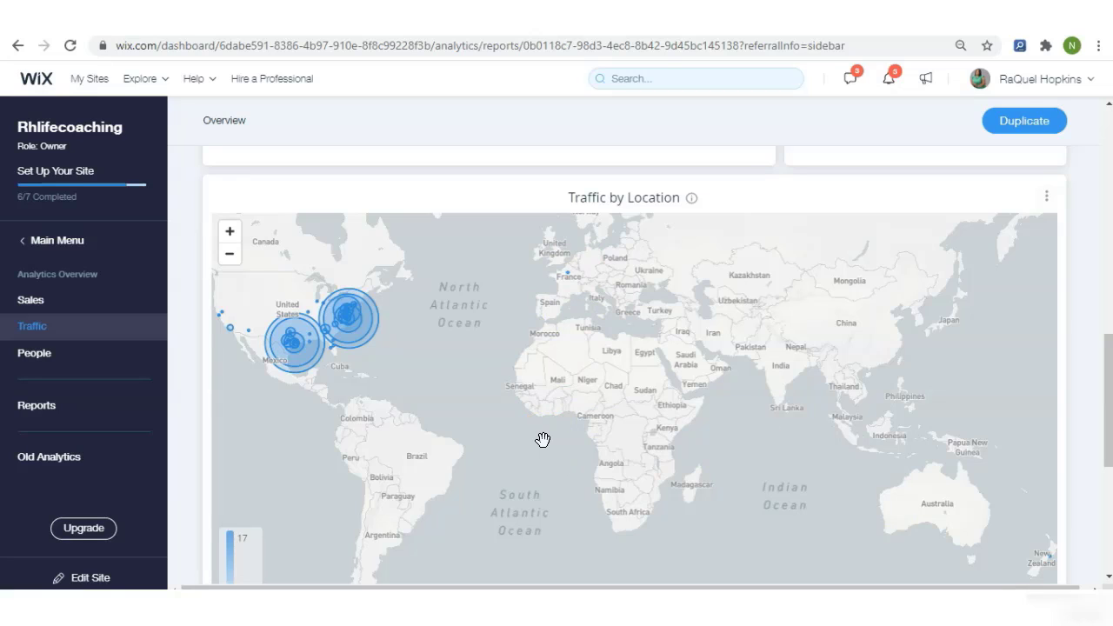
- Examine the People Overview's customer, site member and contact figures and its Contacts over Time chart
{"action": "left_click", "coordinate": [92, 364]}
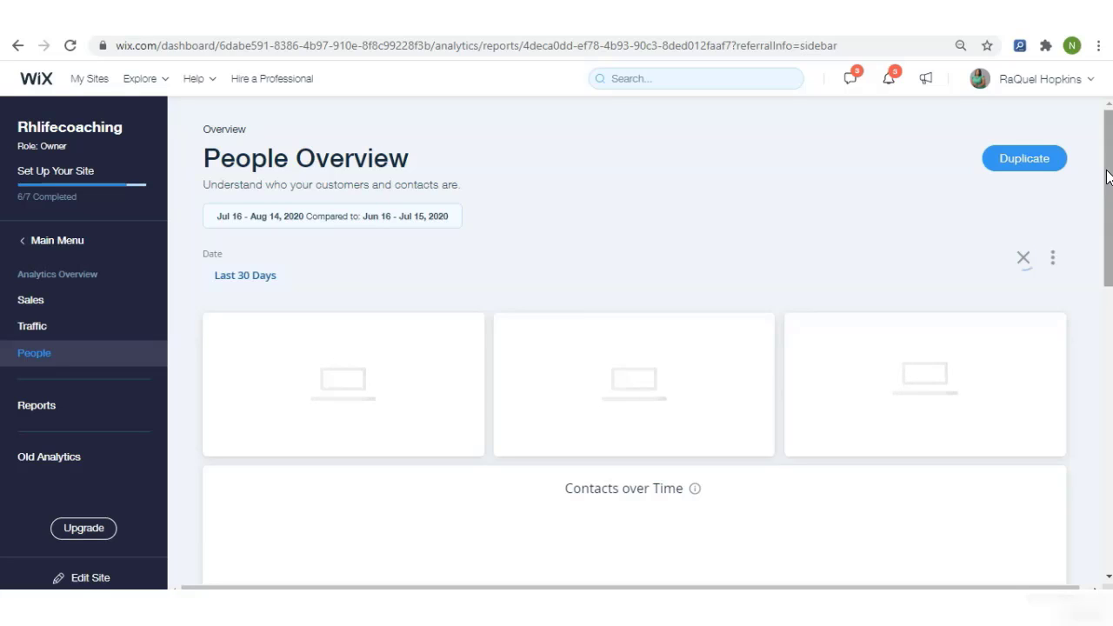
{"action": "left_click", "coordinate": [591, 231]}
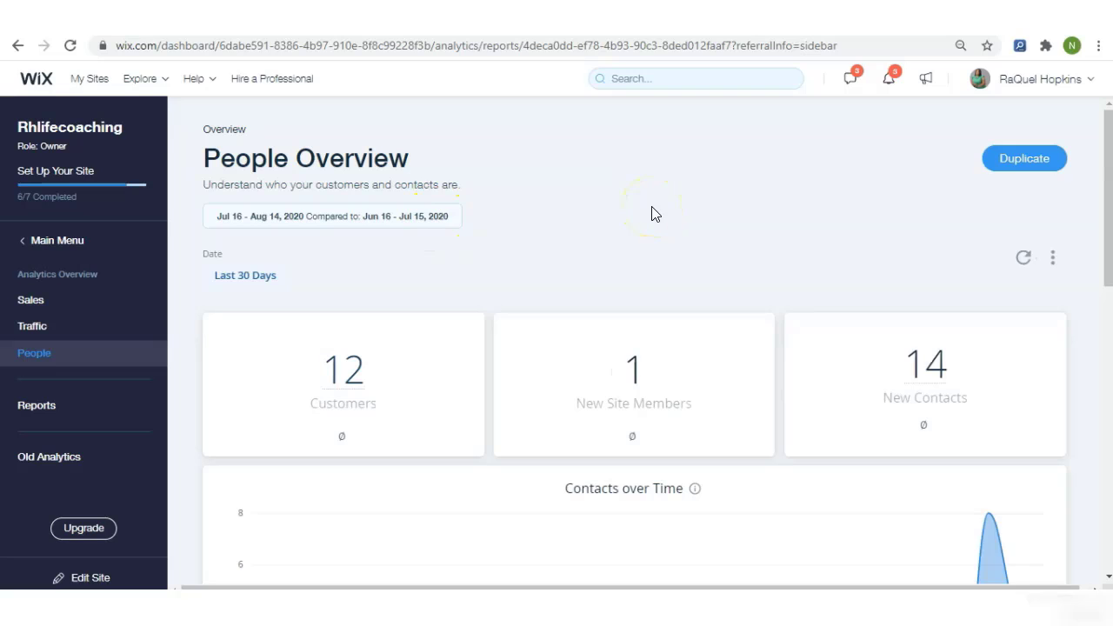
{"action": "left_click_drag", "start_coordinate": [1097, 154], "coordinate": [1106, 237]}
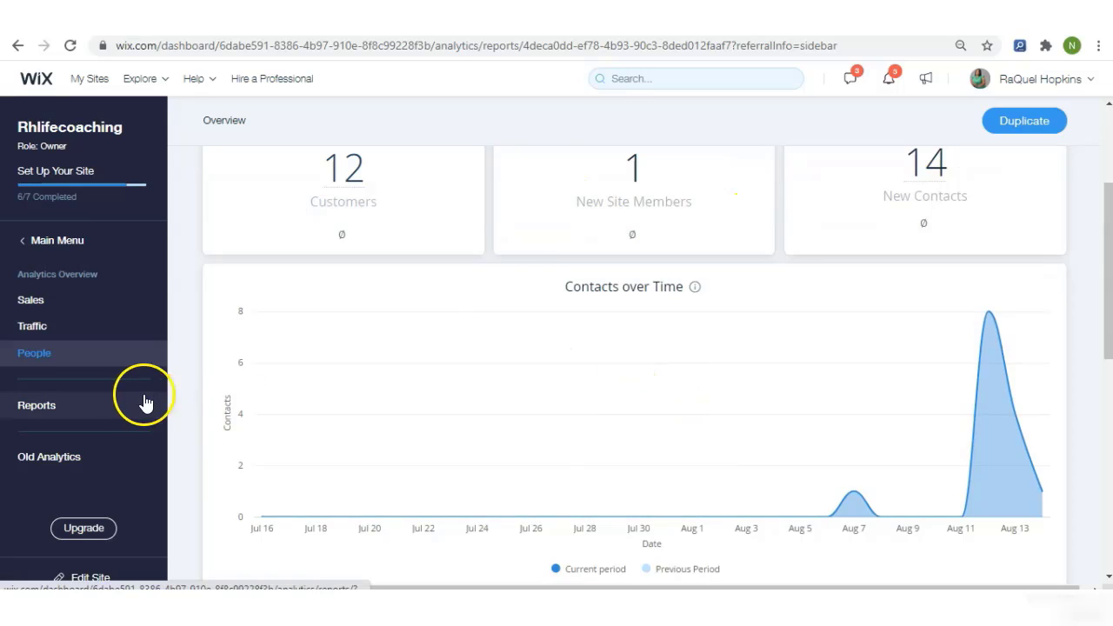
- Review the list of available analytics reports and check the option for creating a customized report
{"action": "left_click", "coordinate": [118, 405]}
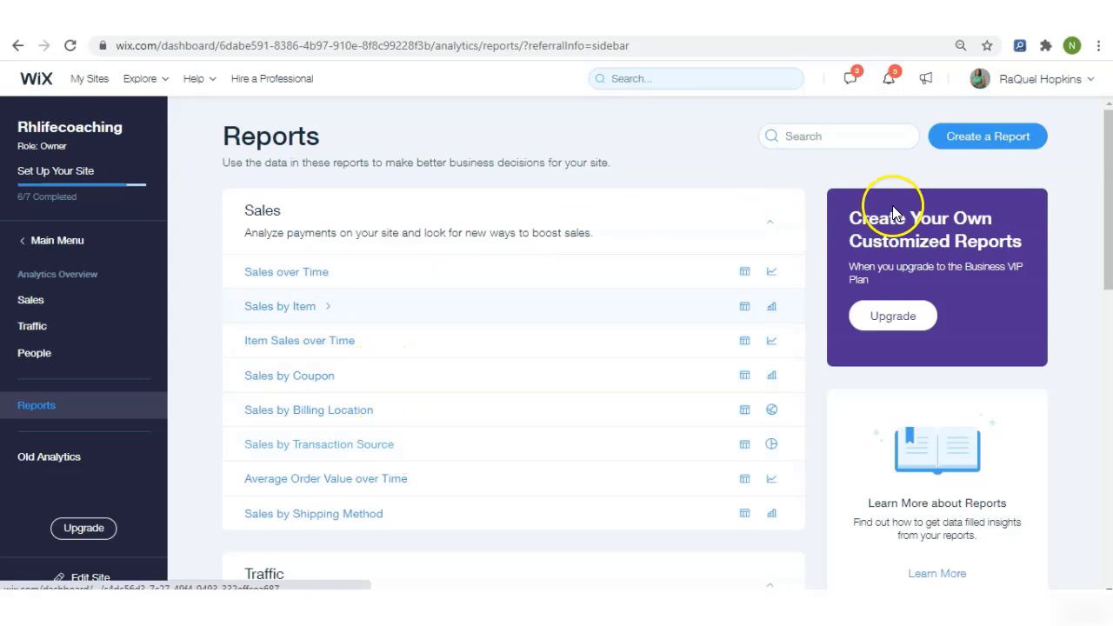
{"action": "left_click_drag", "start_coordinate": [1107, 209], "coordinate": [1086, 139]}
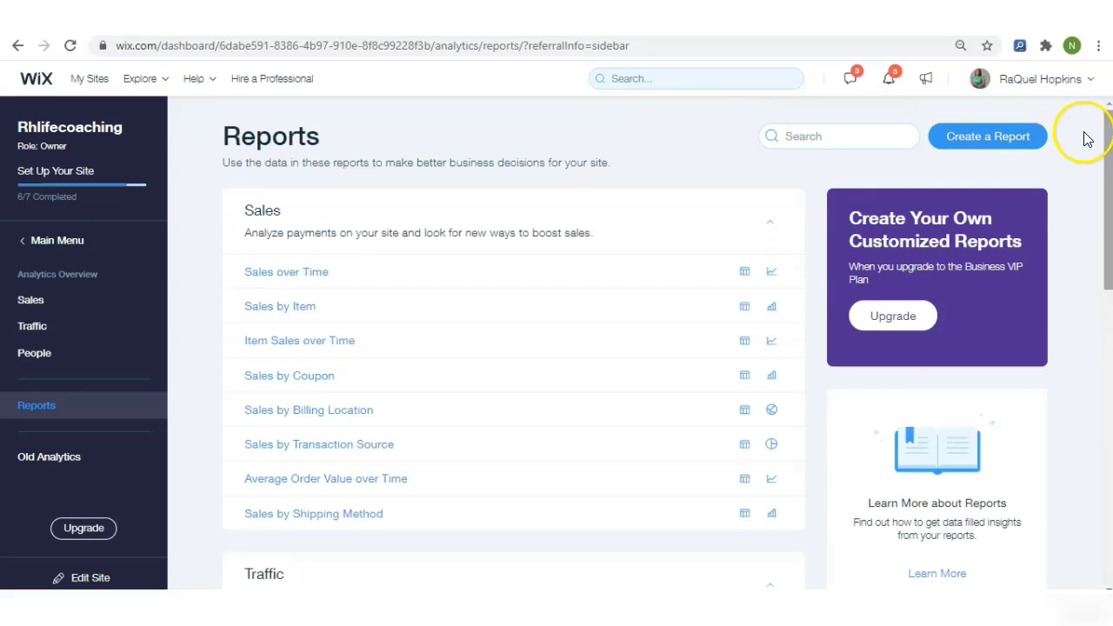
{"action": "left_click", "coordinate": [946, 139]}
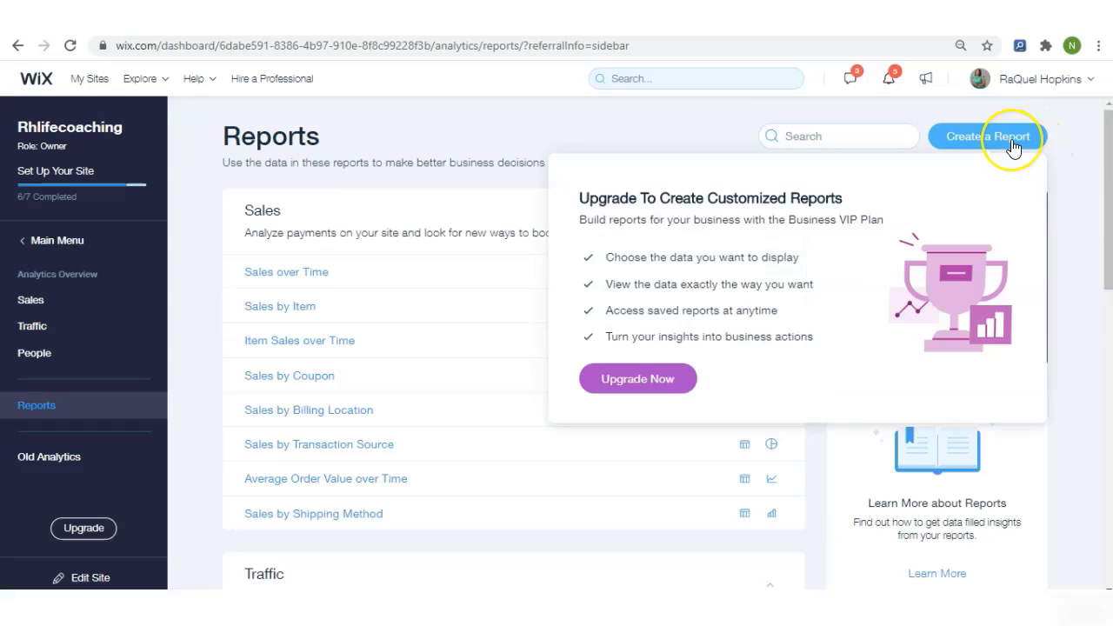
{"action": "left_click", "coordinate": [710, 125]}
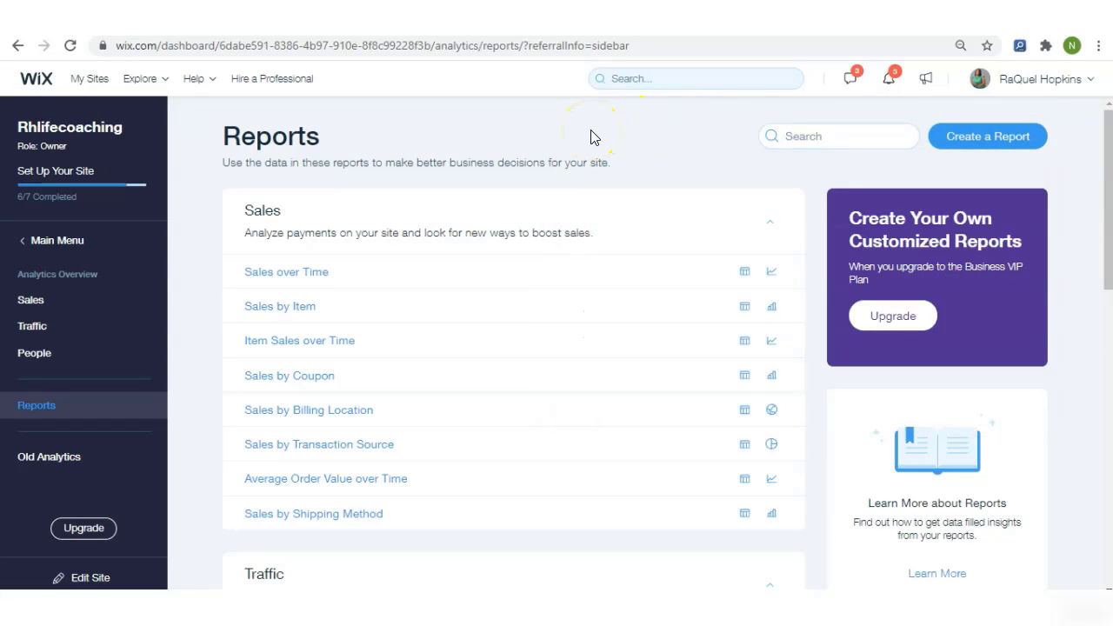